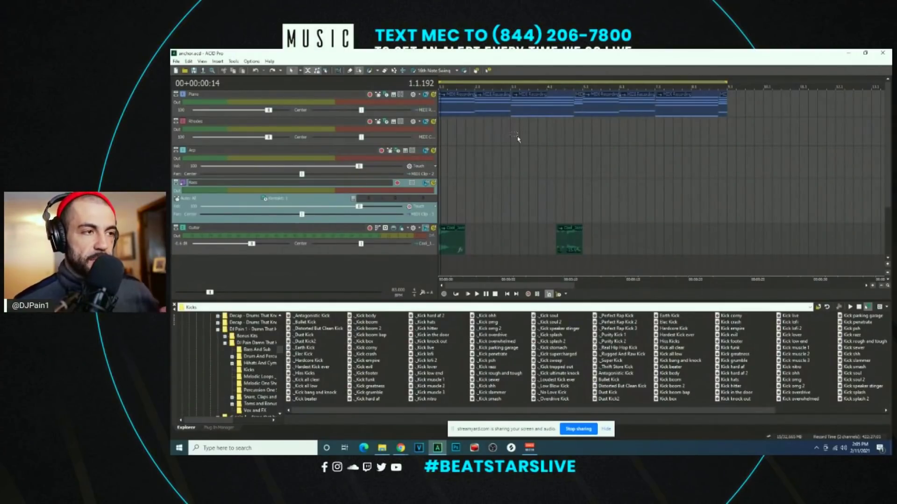
Step: Play the Piano track from the project start and place the cursor at the third clip, 3.1.000
left_click(473, 107)
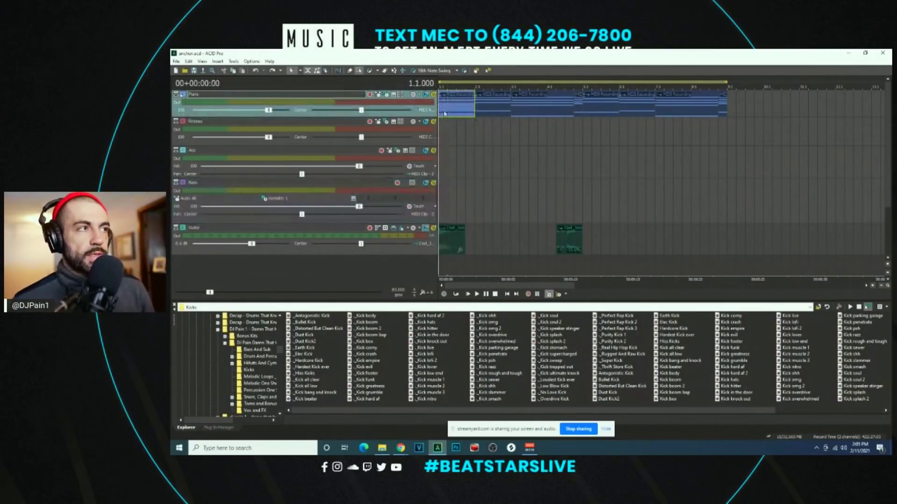
scroll(490, 125, "up", 3)
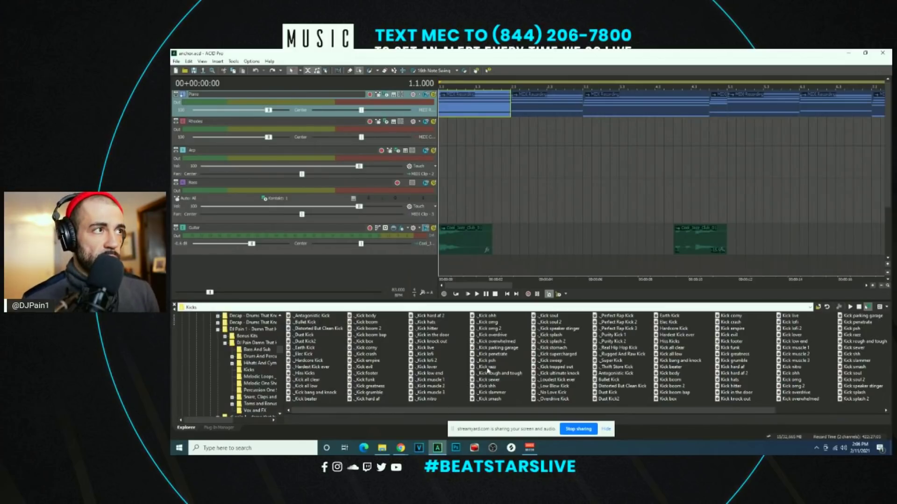
key("space")
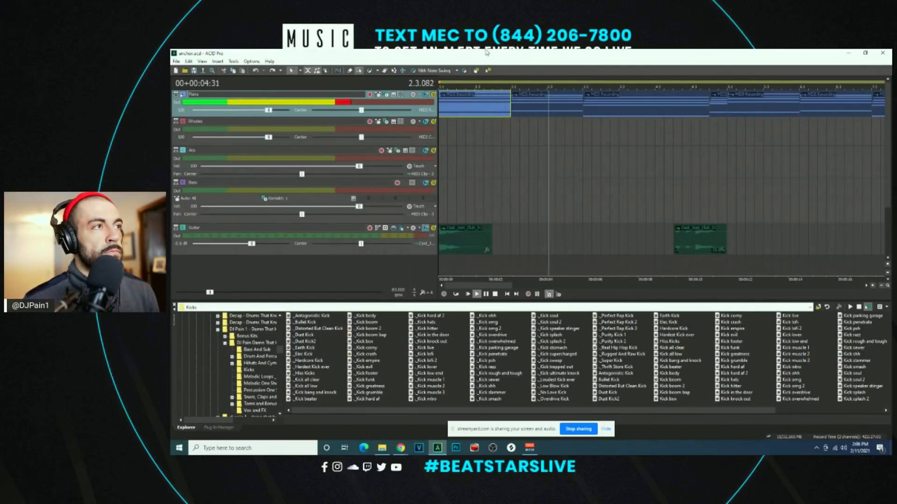
scroll(585, 117, "down", 2)
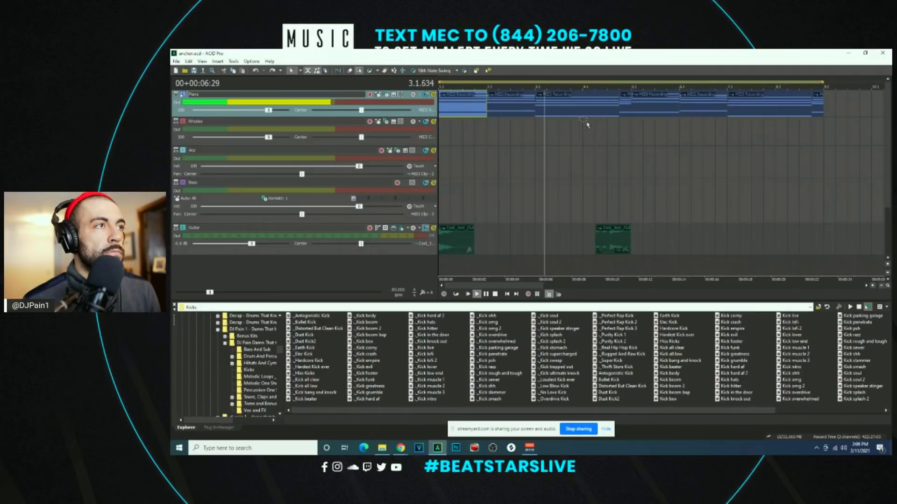
left_click(541, 112)
key("space")
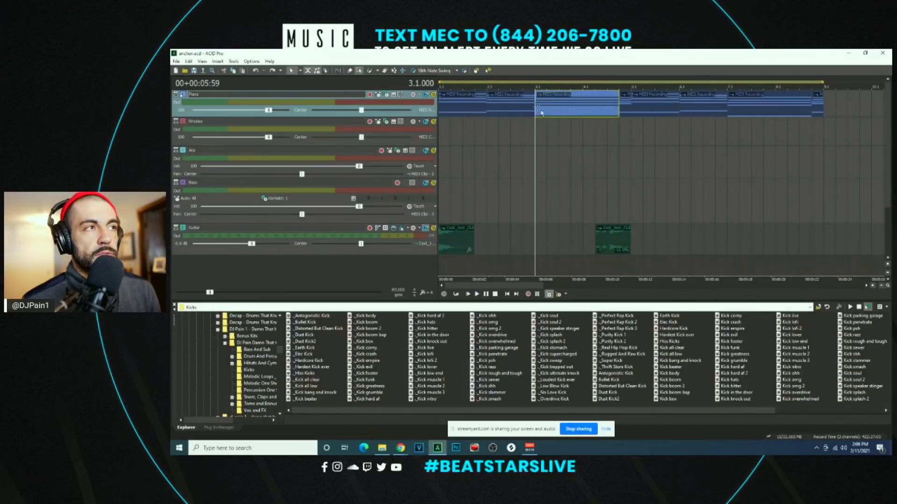
Step: Examine the Piano track's chord changes from the second clip through the short clip between 4.4.000 and 5.1.000
left_click(493, 113)
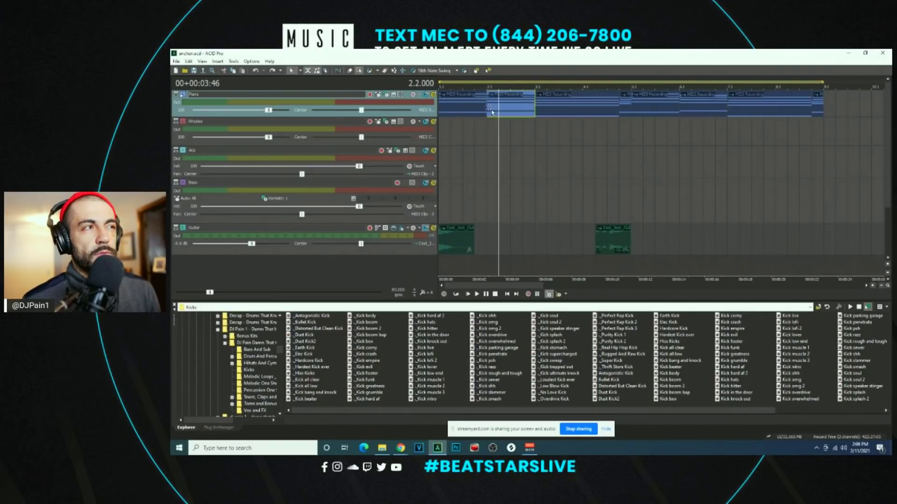
left_click(618, 110)
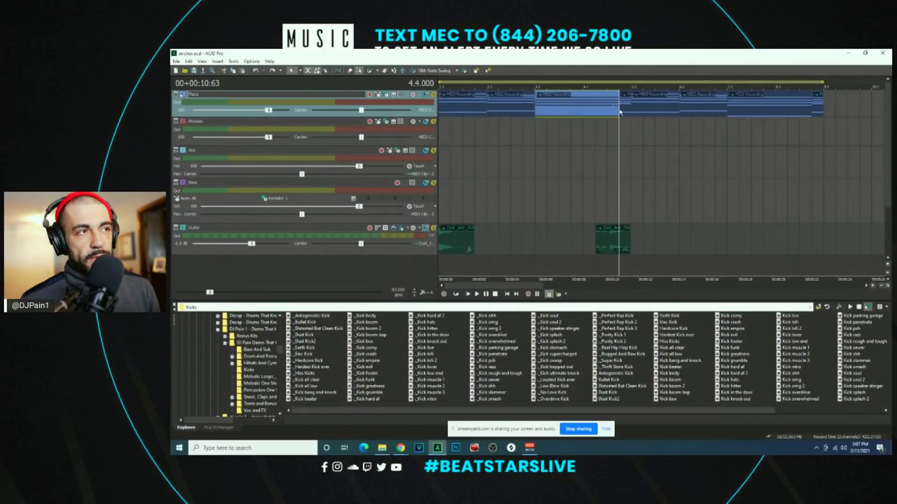
key("space")
key("space")
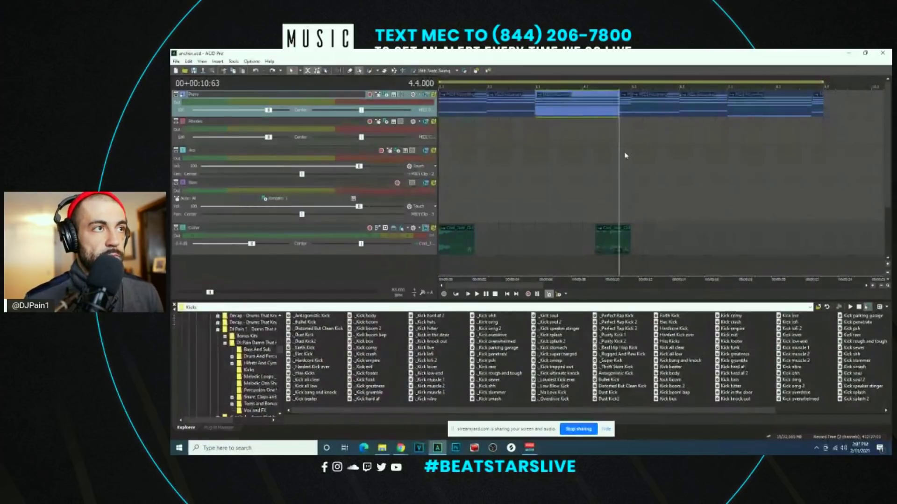
left_click(626, 156)
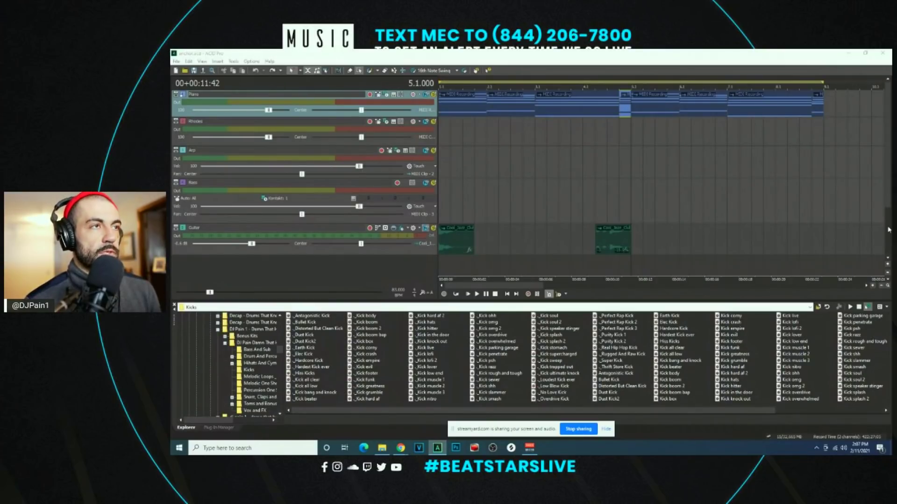
left_click(615, 100)
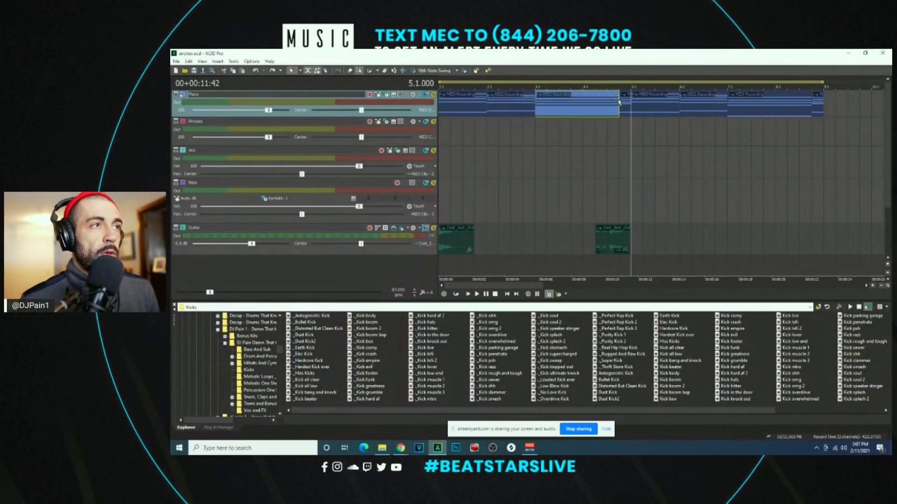
left_click(621, 102)
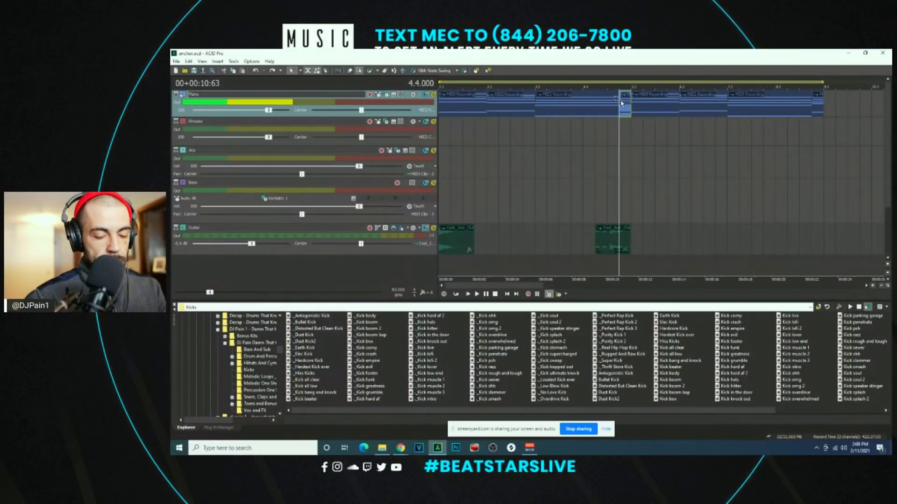
left_click(607, 117)
key("space")
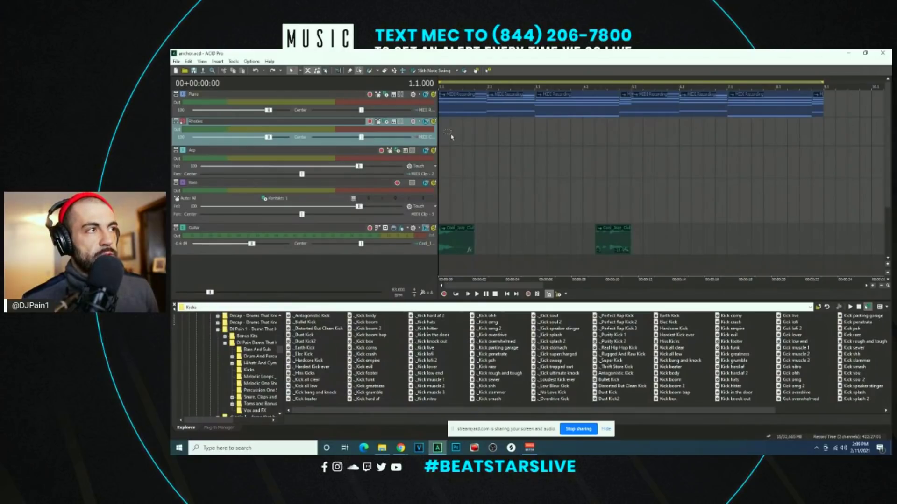
Step: Rehearse a Rhodes part over the first piano clip, playing back from 1.1.000
scroll(496, 153, "up", 2)
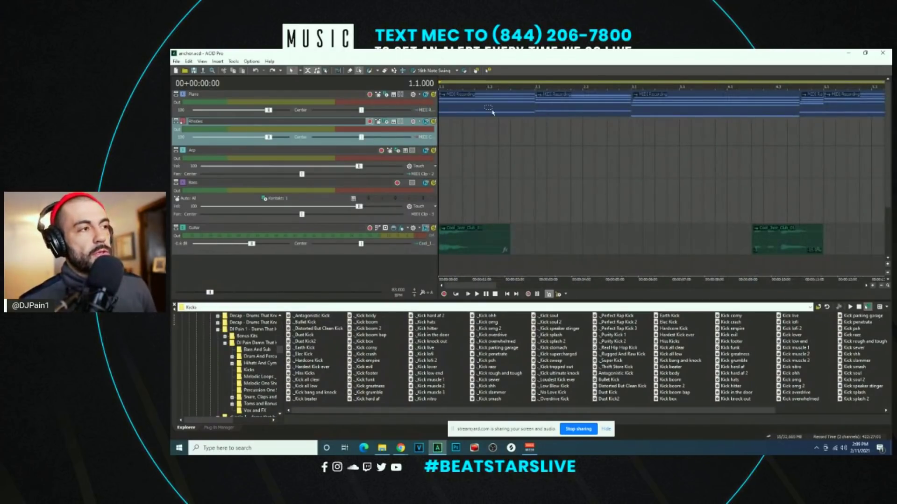
key("space")
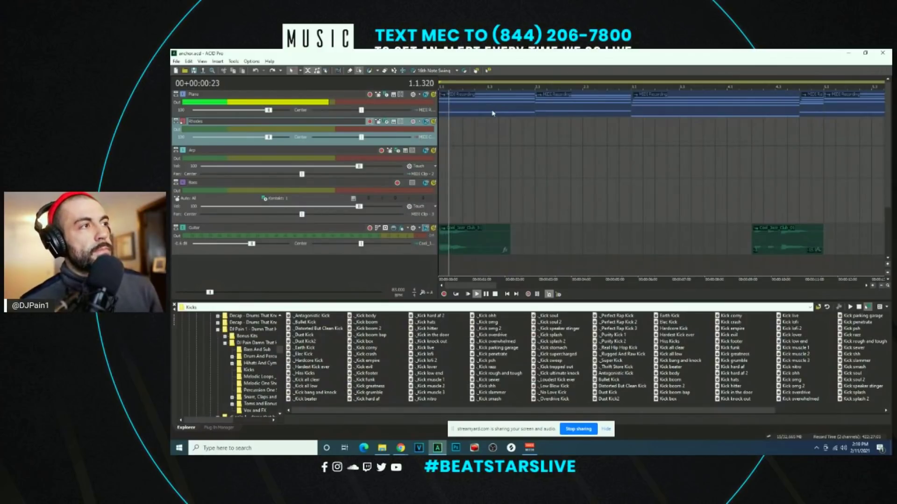
key("space")
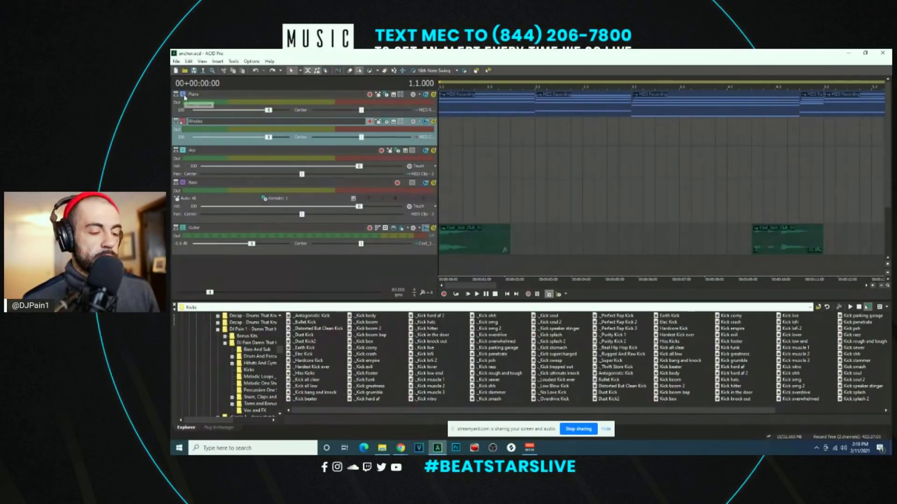
left_click(200, 103)
left_click(210, 126)
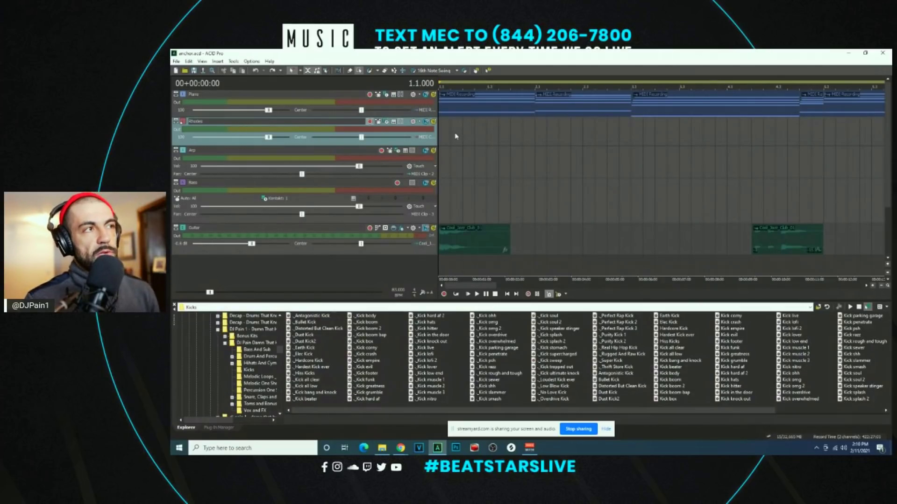
key("space")
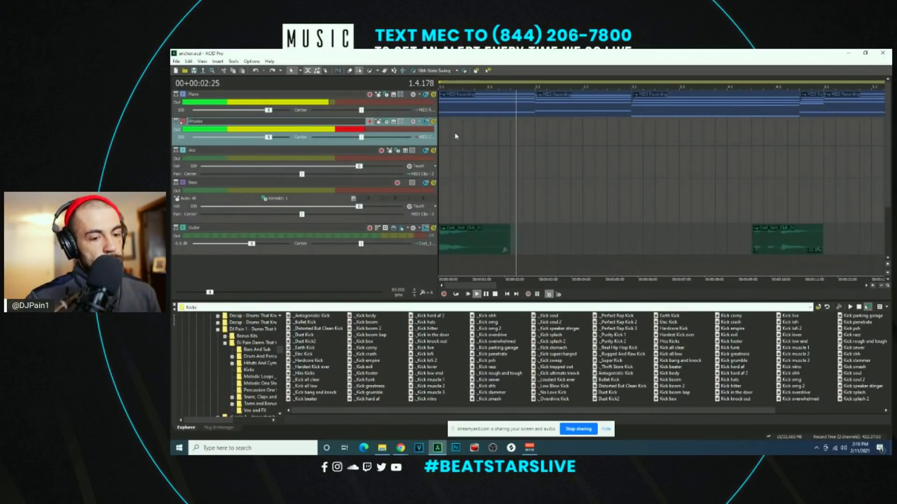
key("space")
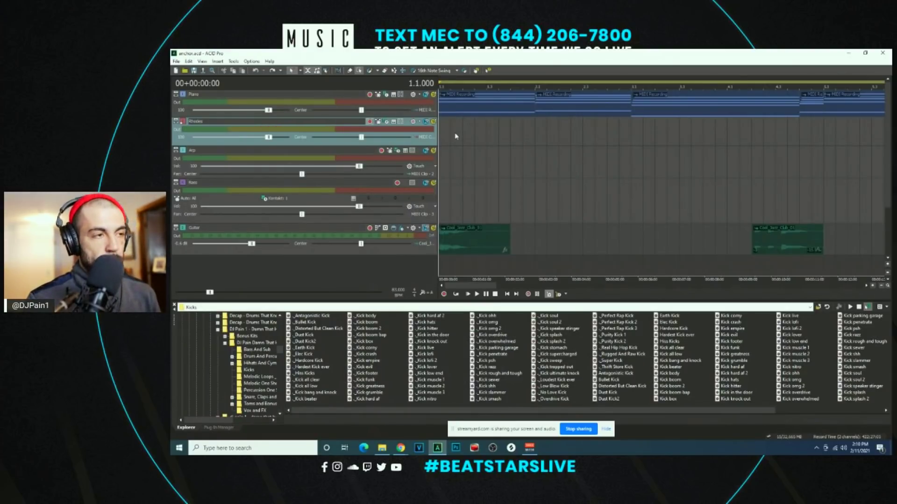
key("space")
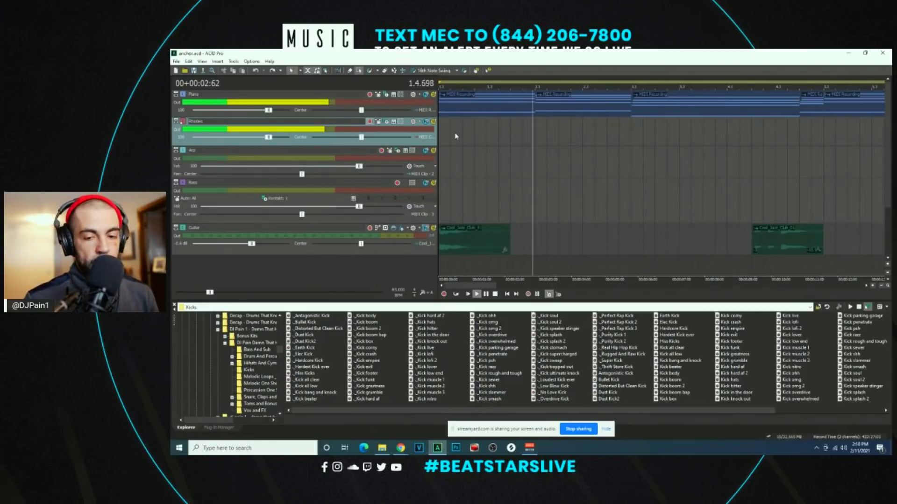
key("space")
Step: Record a Rhodes MIDI phrase from 1.1.000 over the first piano clip and trim its end at 2.1.000
key("ctrl+r")
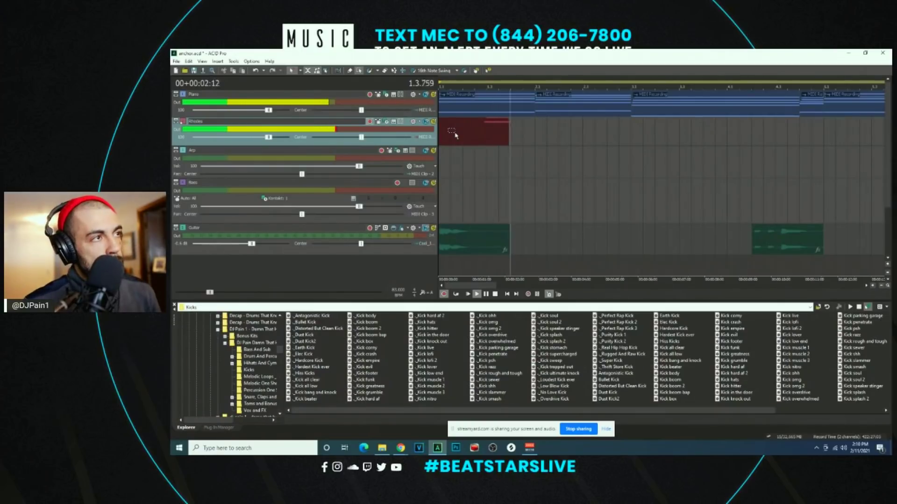
key("space")
key("space")
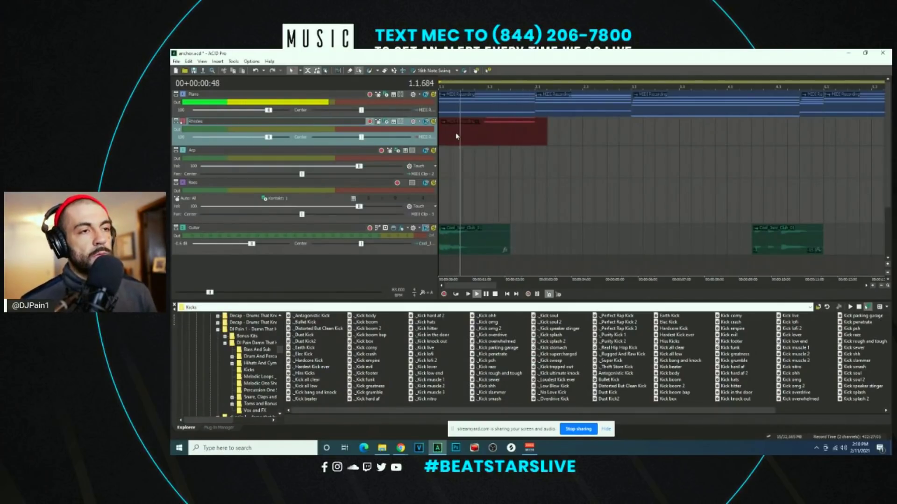
key("space")
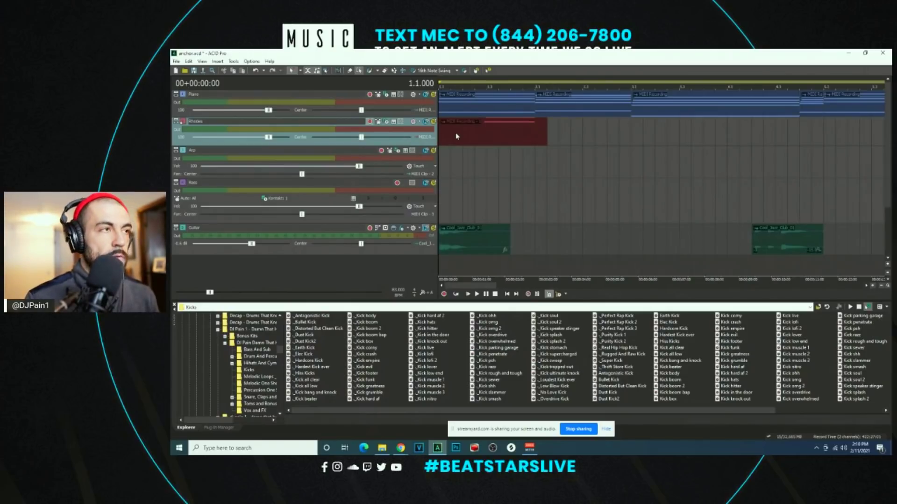
left_click(535, 133)
key("s")
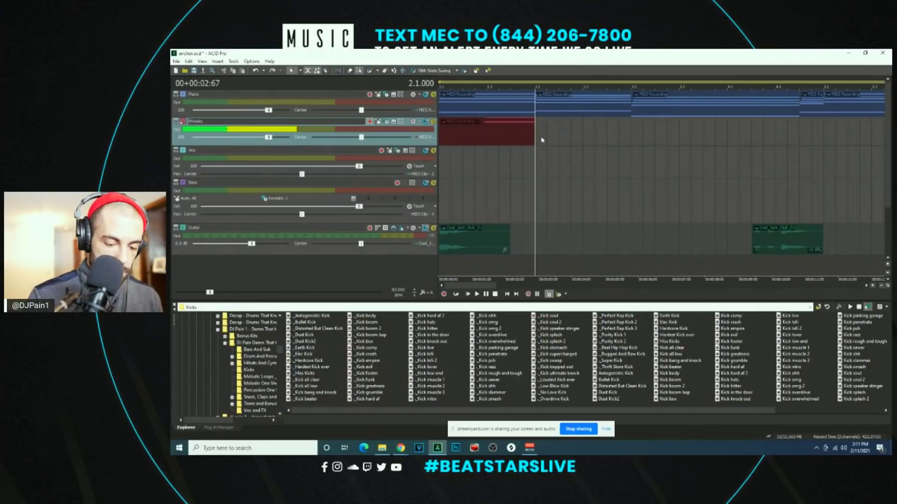
Step: Rehearse and record a Rhodes MIDI phrase over the second piano clip from 2.1.000, ending it at 3.1.000
key("space")
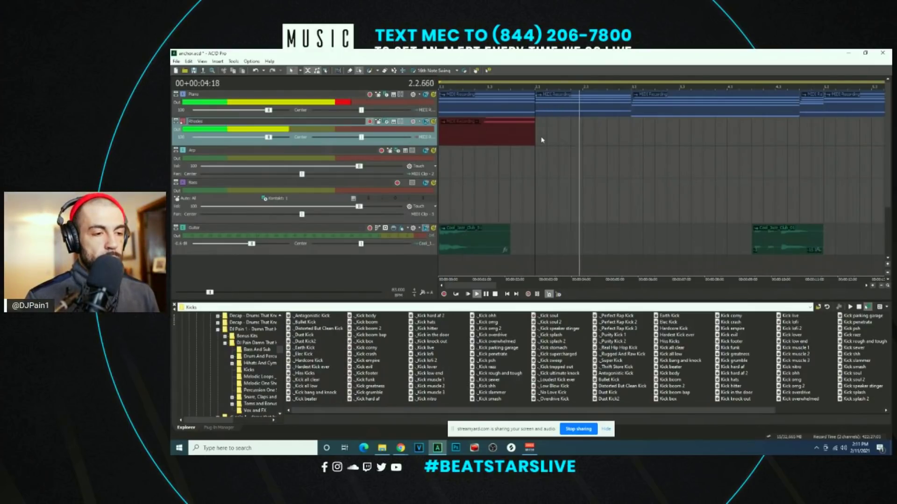
key("space")
key("ctrl+r")
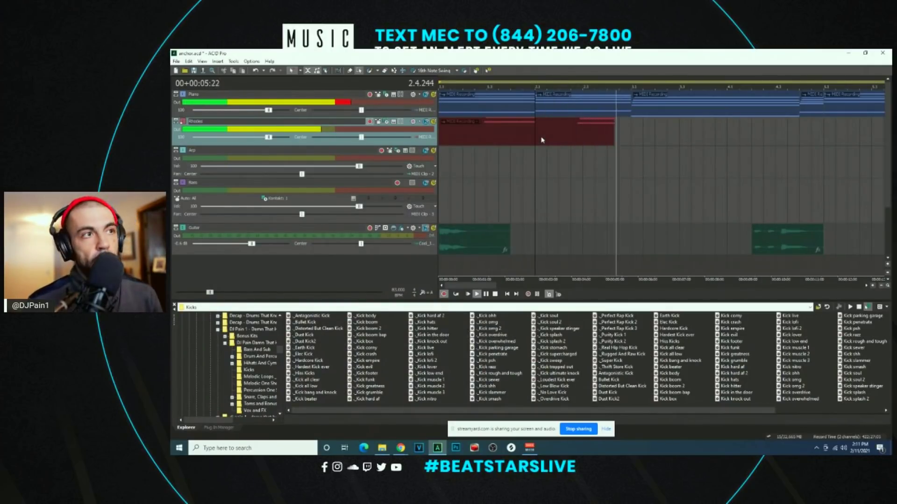
key("space")
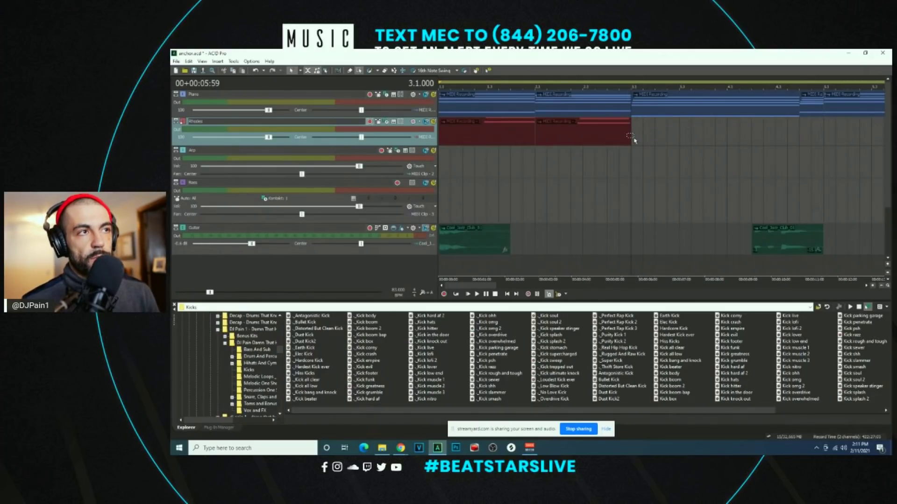
Step: Rehearse the Rhodes phrase over the third piano clip, playing back from 3.1.000
key("space")
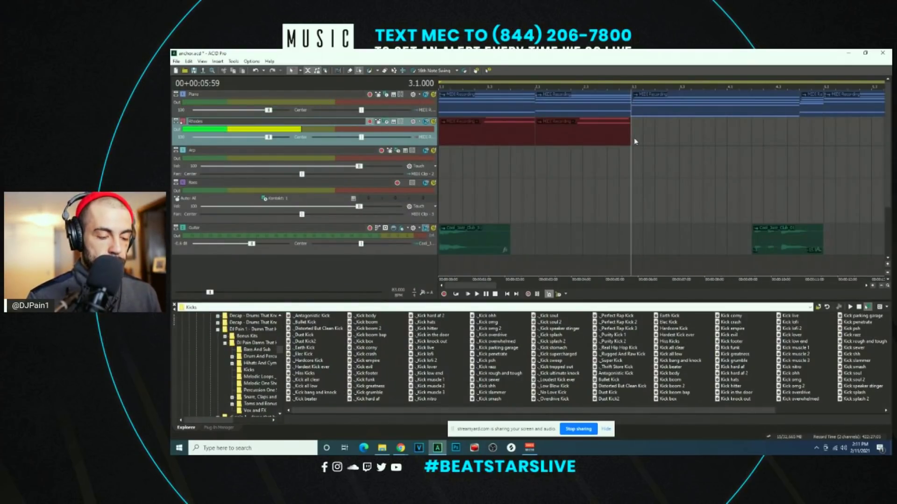
key("space")
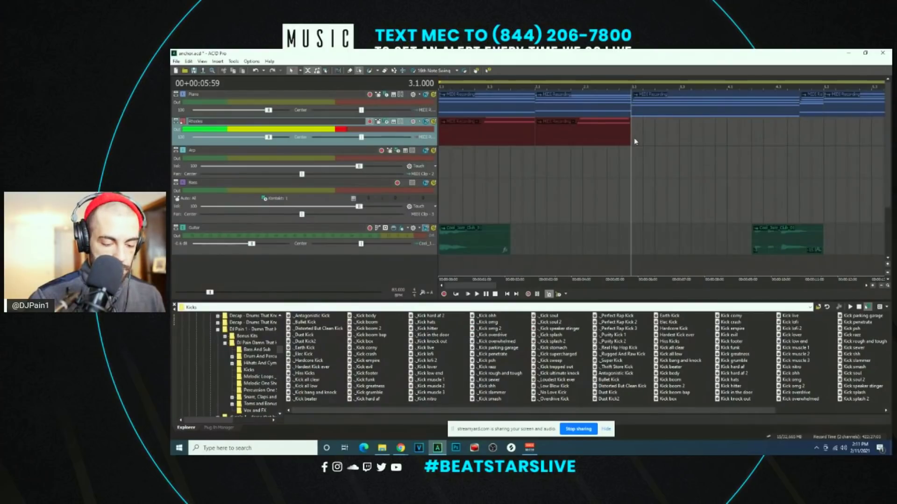
key("space")
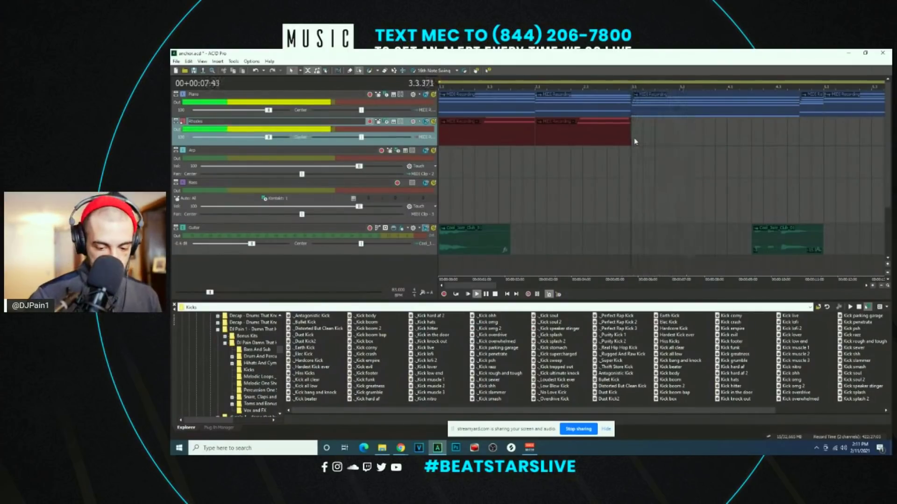
key("space")
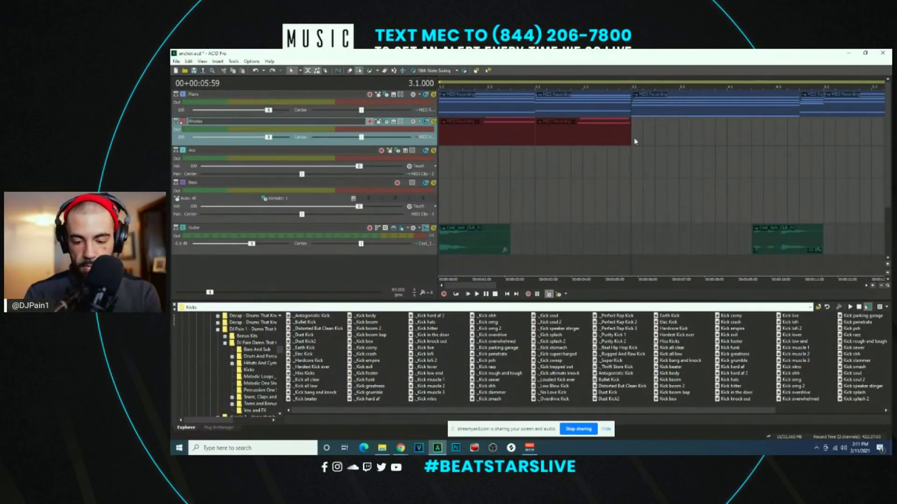
key("space")
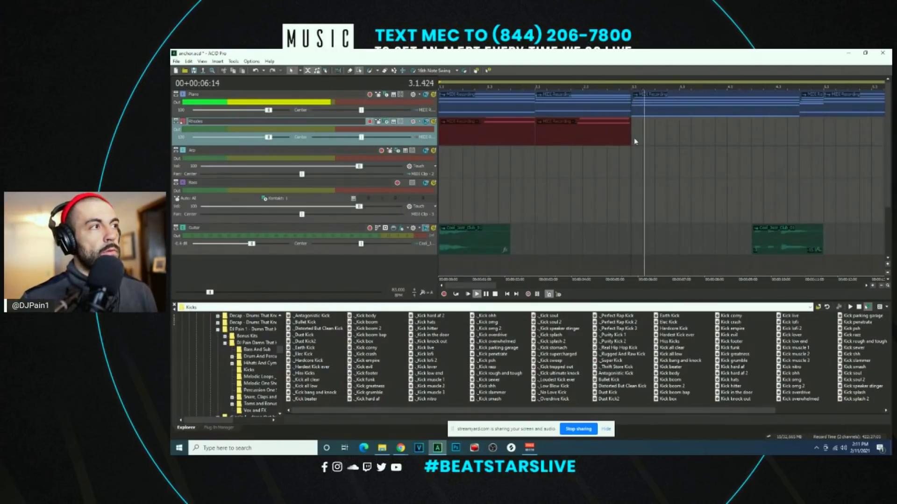
key("space")
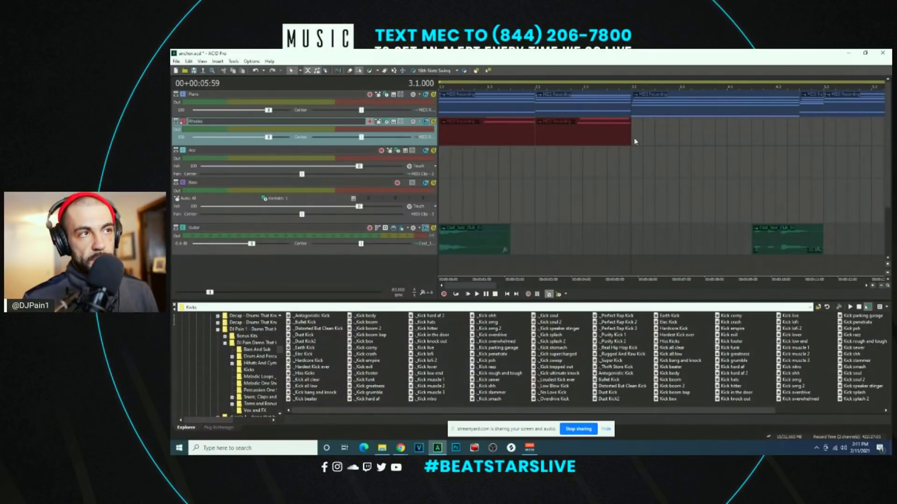
Step: Record a Rhodes MIDI phrase from 3.1.000 over the third piano clip and trim its end at 4.4.000
key("ctrl+r")
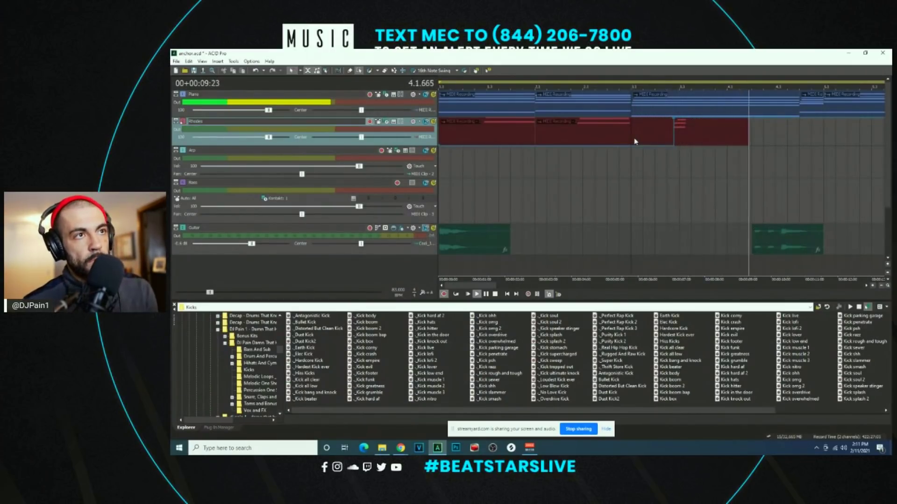
key("space")
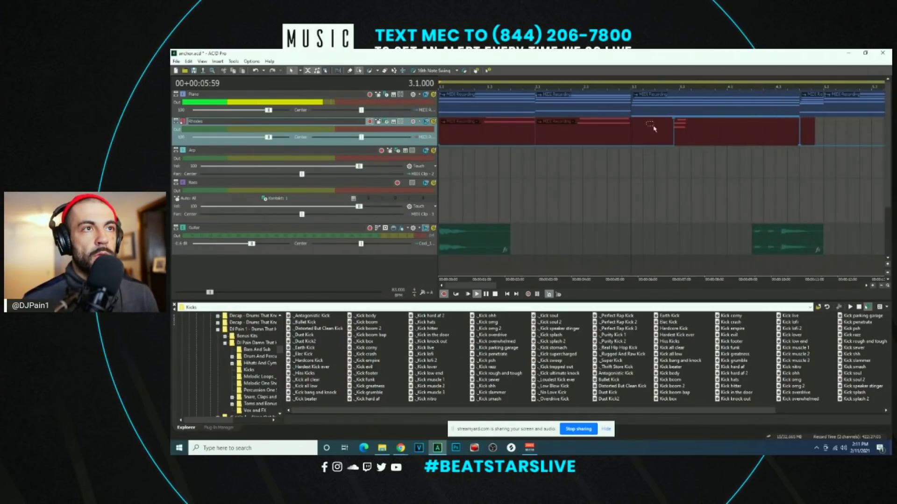
left_click(809, 126)
left_click(788, 142)
left_click(799, 139)
key("s")
key("Delete")
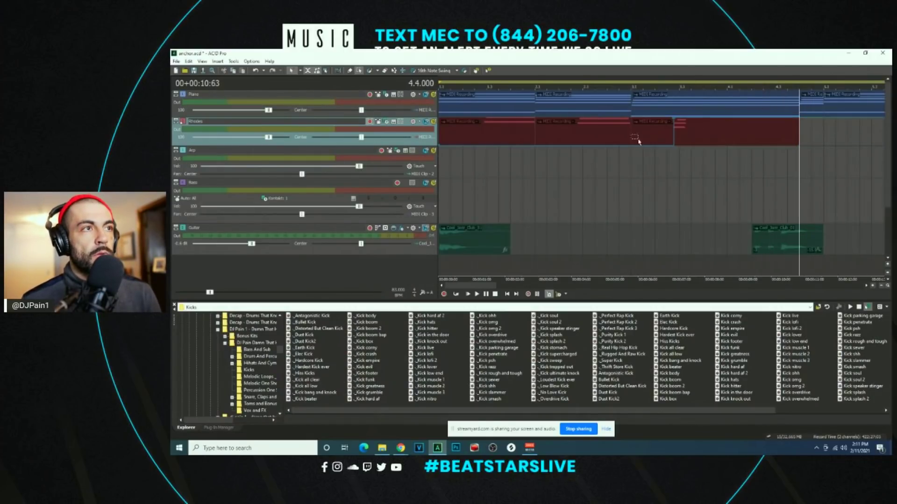
Step: Copy the three recorded Rhodes clips and paste the copies on the Rhodes track starting at 5.1.000
left_click(619, 140)
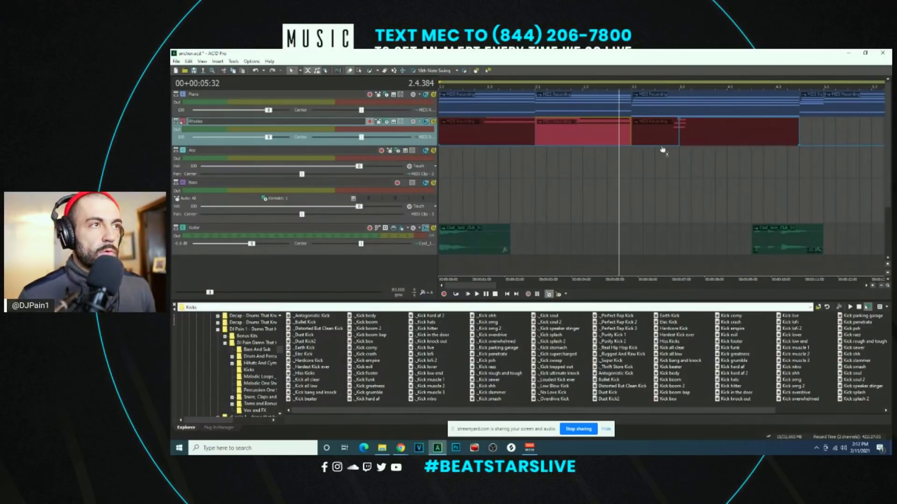
key("space")
scroll(661, 149, "down", 2)
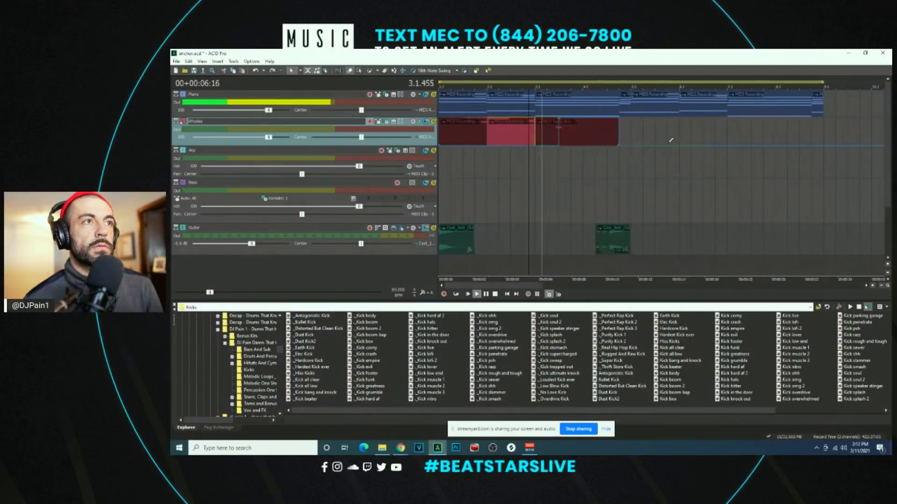
left_click(564, 135)
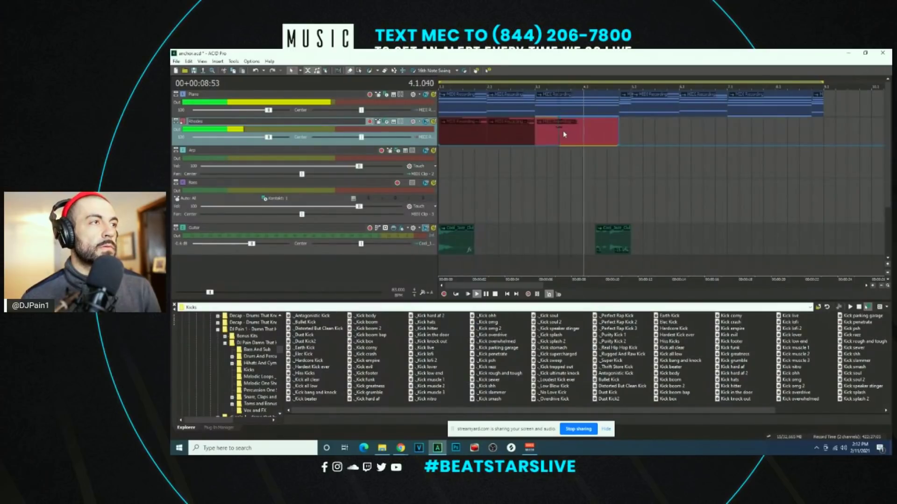
left_click(630, 130)
key("ctrl+v")
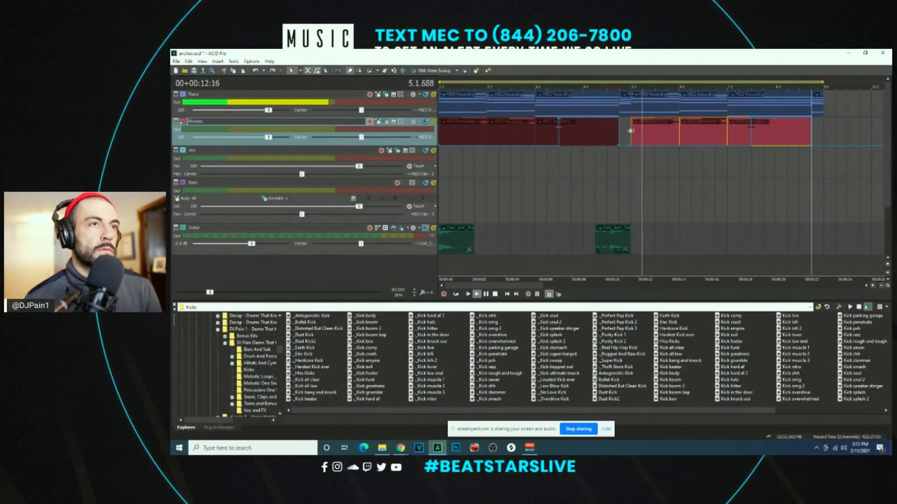
key("space")
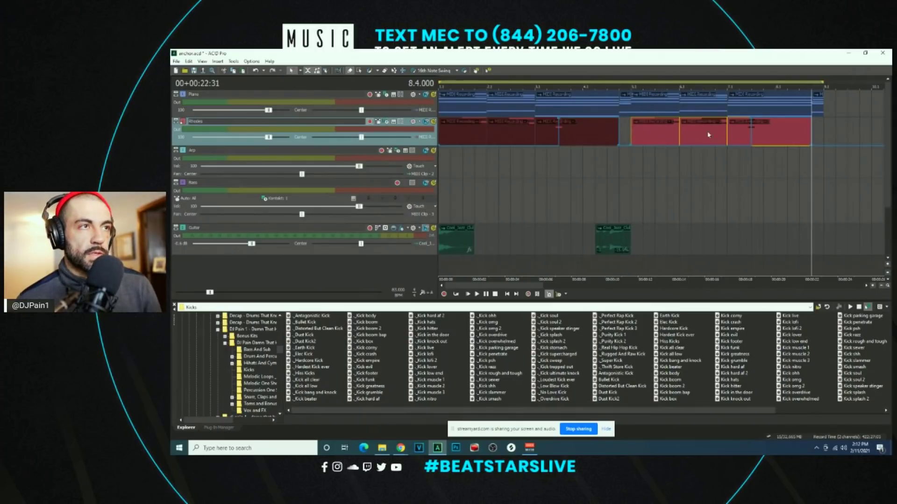
Step: Open the Mixing Console without the audio and MIDI track strips and lower the Rhodes synth's fader while auditioning the beat
key("alt+7")
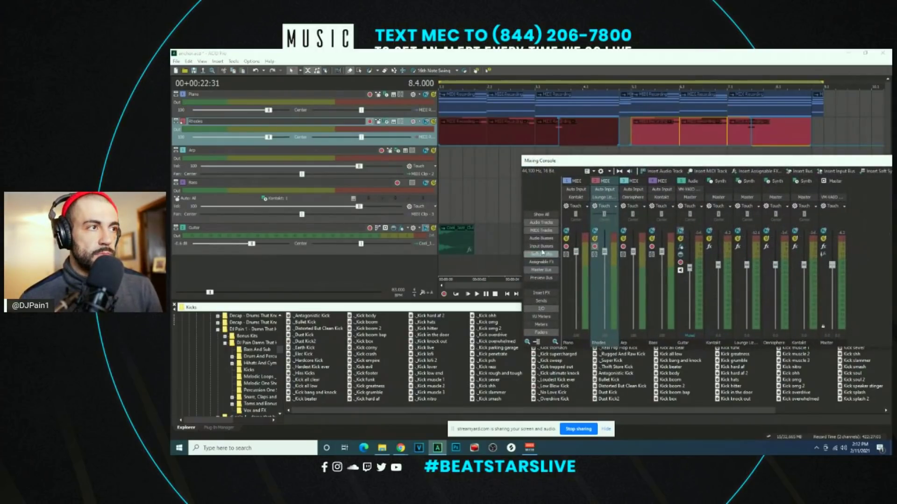
left_click(547, 231)
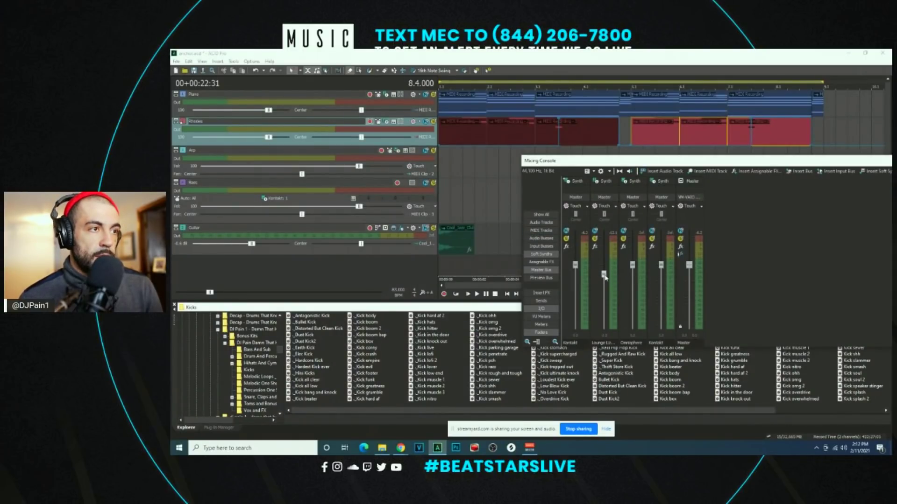
left_click(485, 146)
key("space")
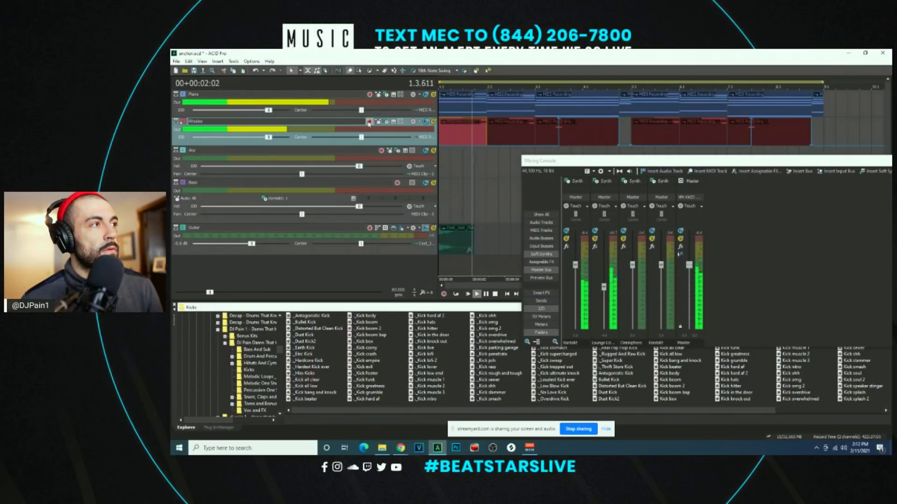
key("space")
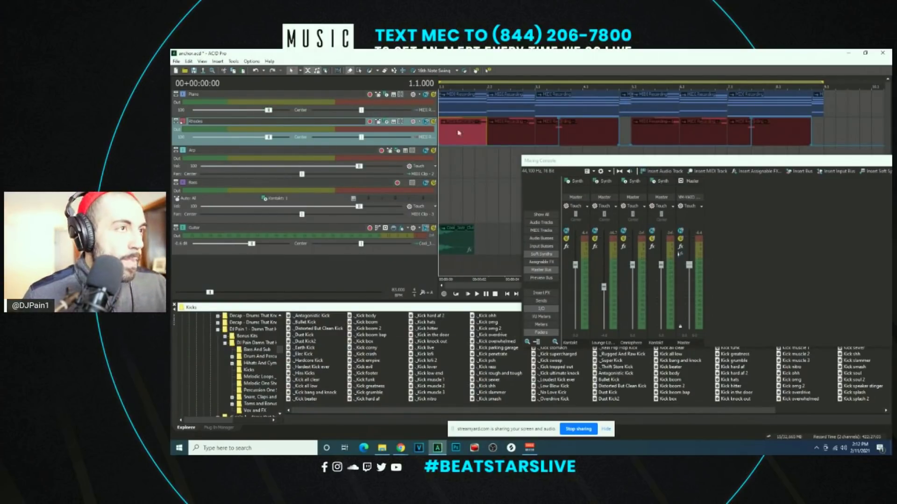
Step: Insert a new bus, Bus A, in the Mixing Console and add the Track EQ plug-in to it
left_click(801, 171)
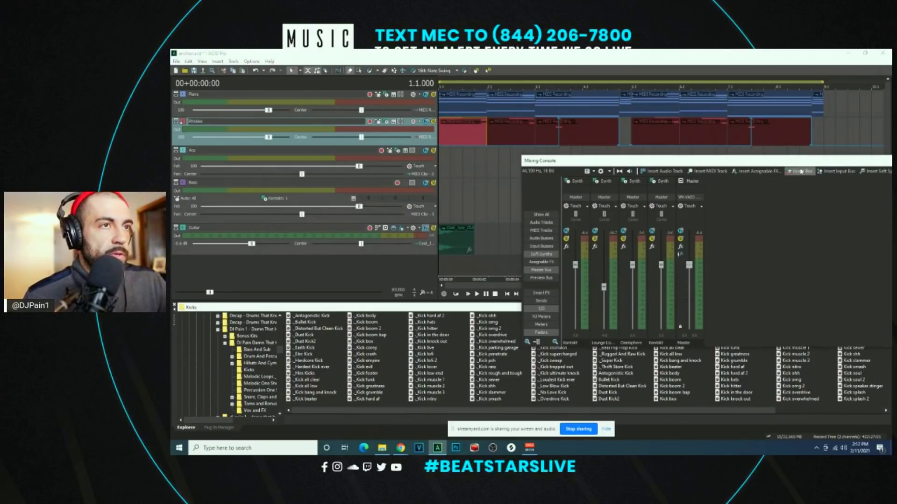
left_click(551, 239)
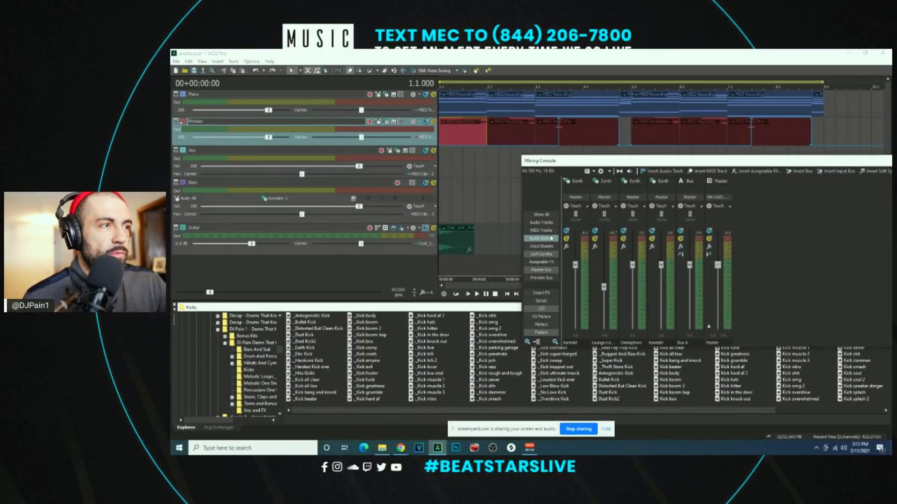
left_click(684, 254)
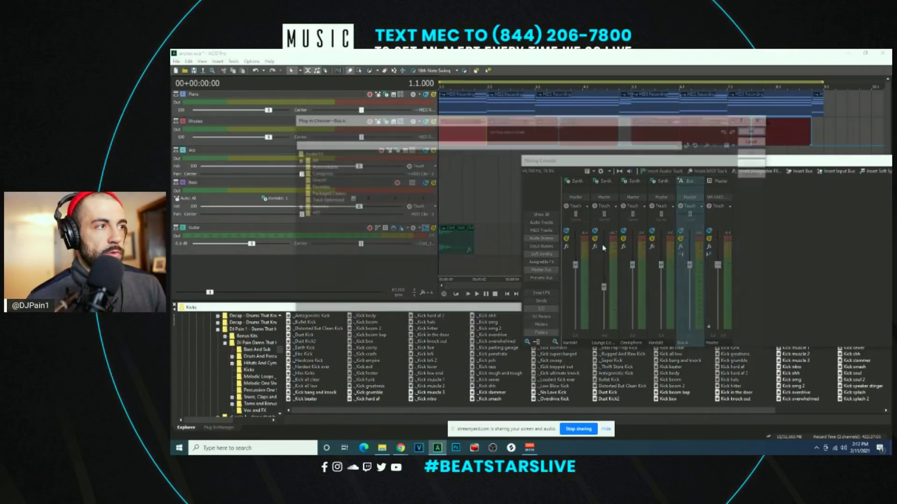
type("track eq")
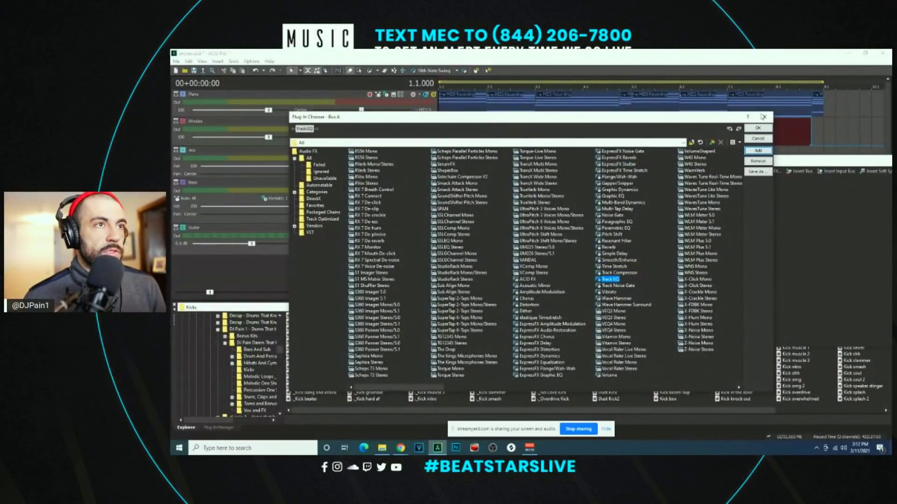
left_click(759, 128)
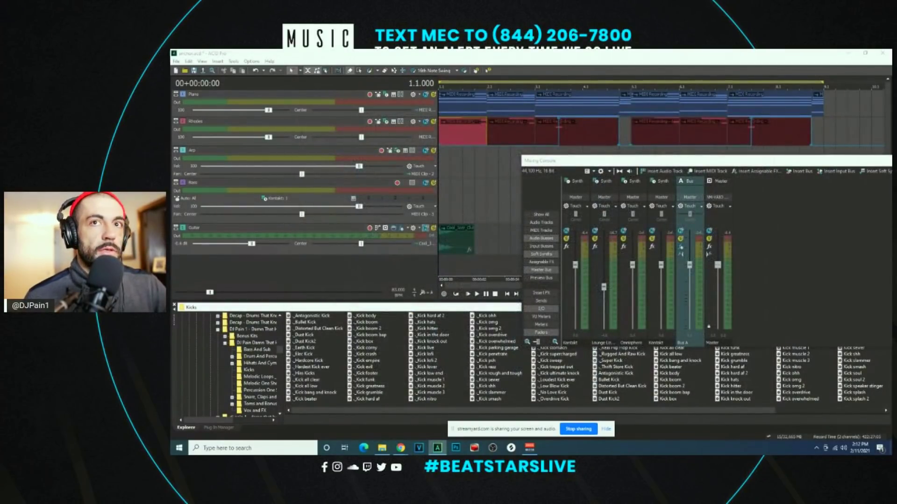
left_click_drag(575, 201, 577, 204)
left_click_drag(576, 114, 894, 178)
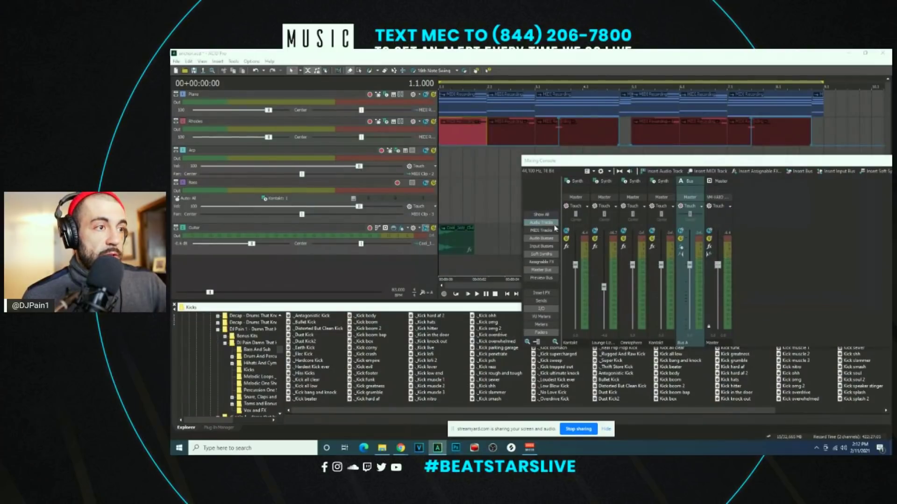
Step: Route the piano's Kontakt synth and the Rhodes synth to Bus A, and move the Mixing Console out of the way
left_click(606, 198)
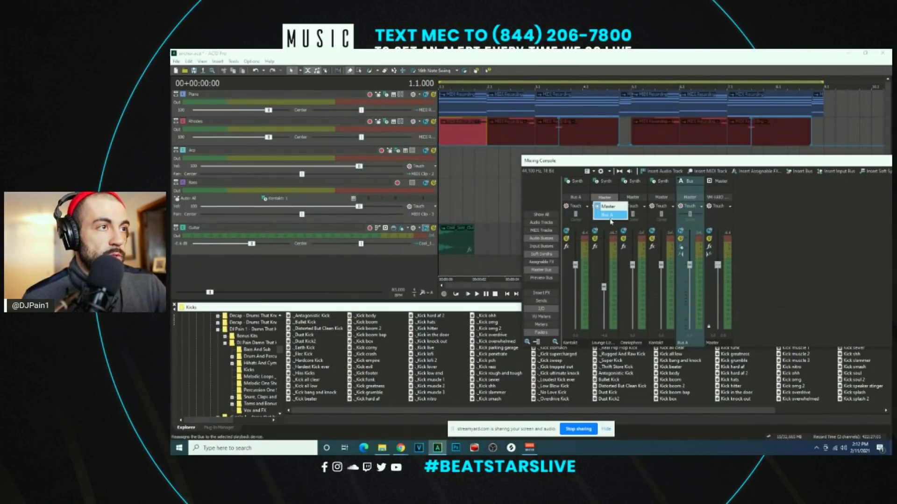
left_click_drag(622, 160, 895, 164)
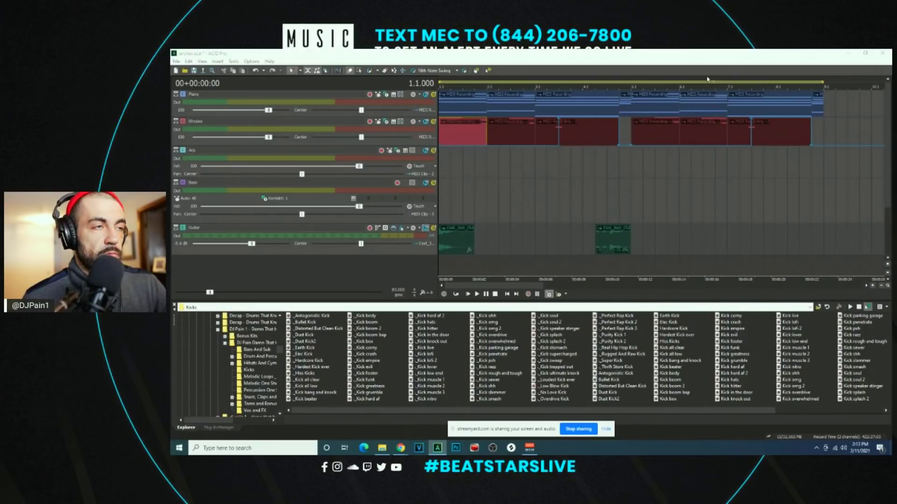
left_click(573, 54)
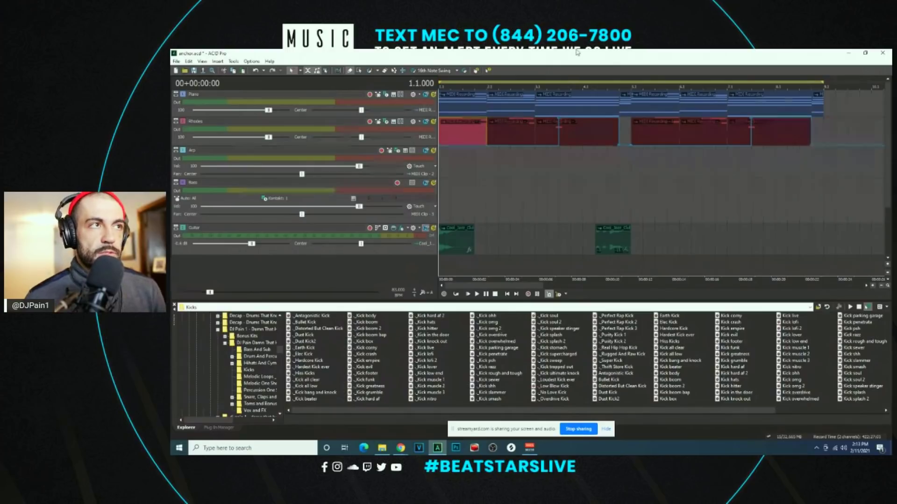
Step: Audition the beat and adjust the stereo width in Ozone Imager 2 on Bus A, placed after Track EQ
key("space")
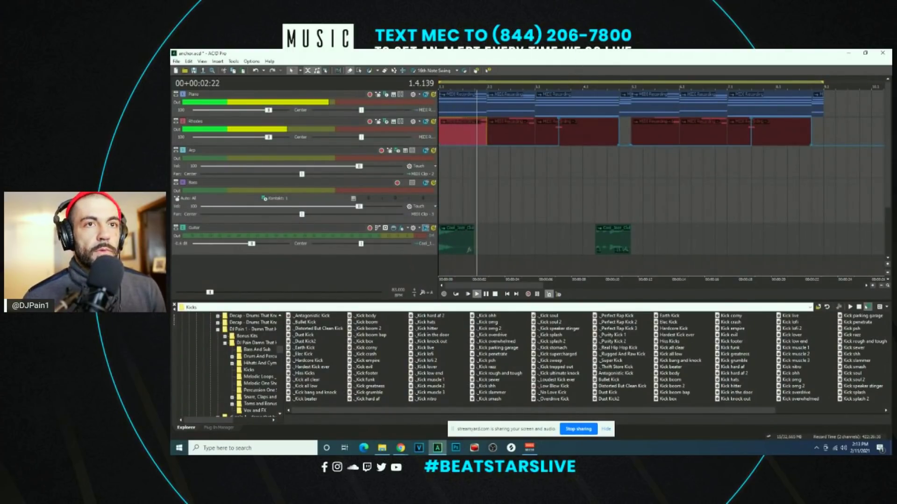
key("space")
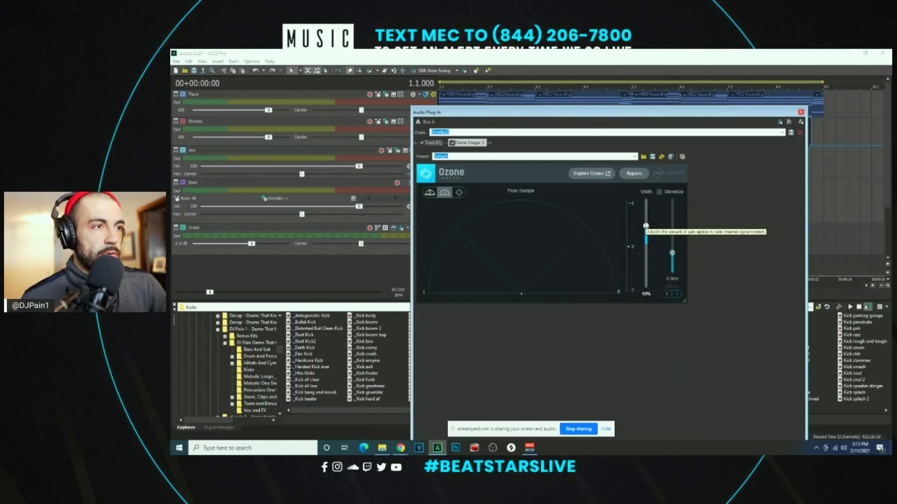
left_click_drag(646, 225, 646, 286)
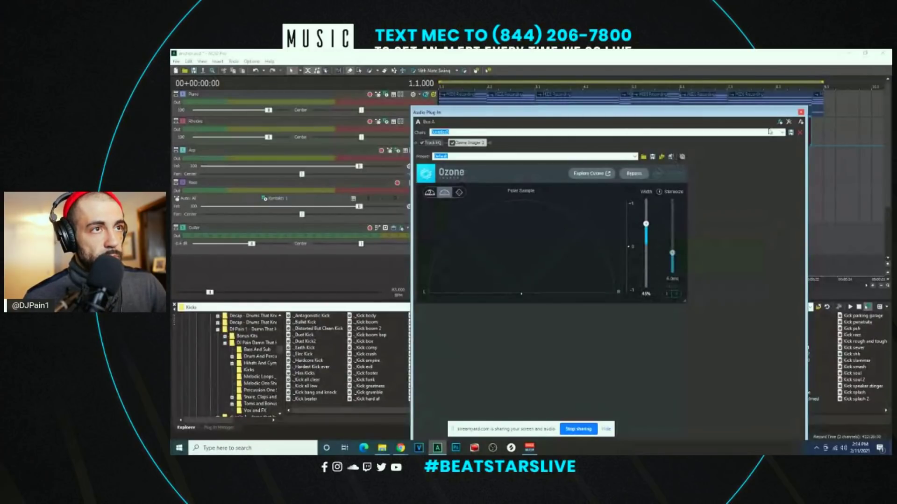
left_click(801, 113)
left_click(477, 294)
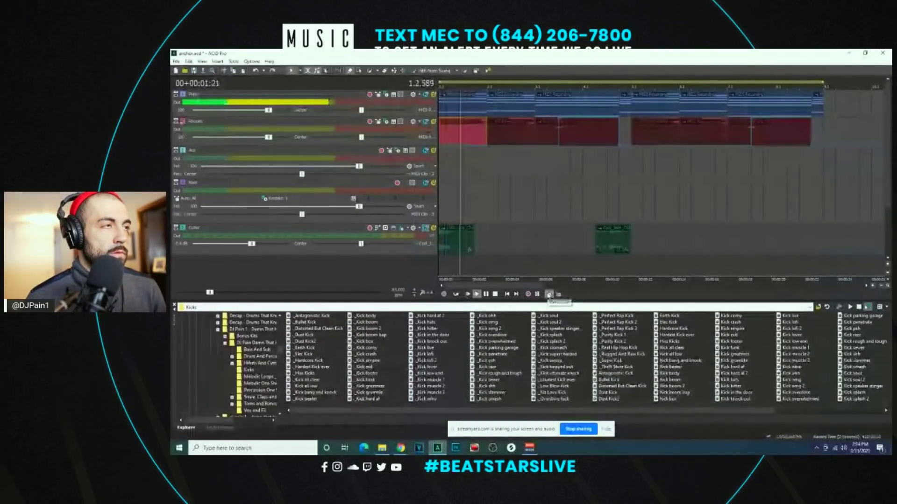
key("space")
Step: Move the Guitar track directly below the Rhodes track
left_click_drag(402, 247, 440, 162)
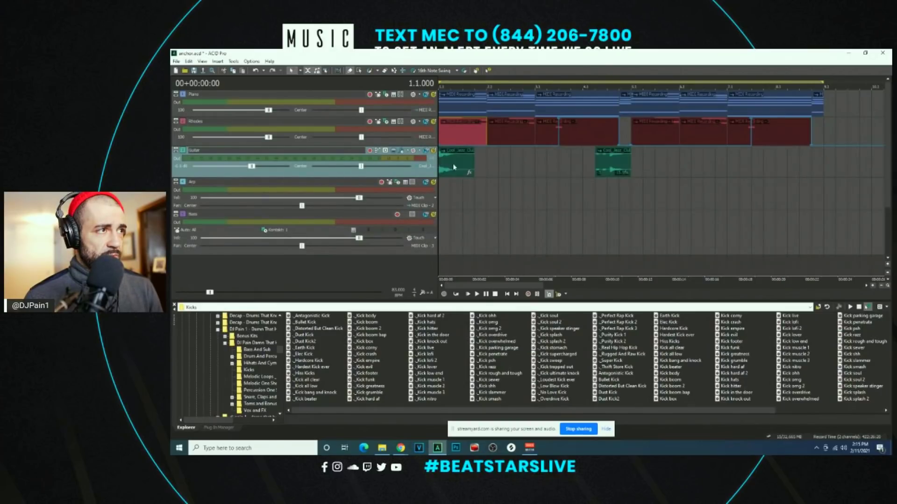
scroll(511, 199, "down", 3)
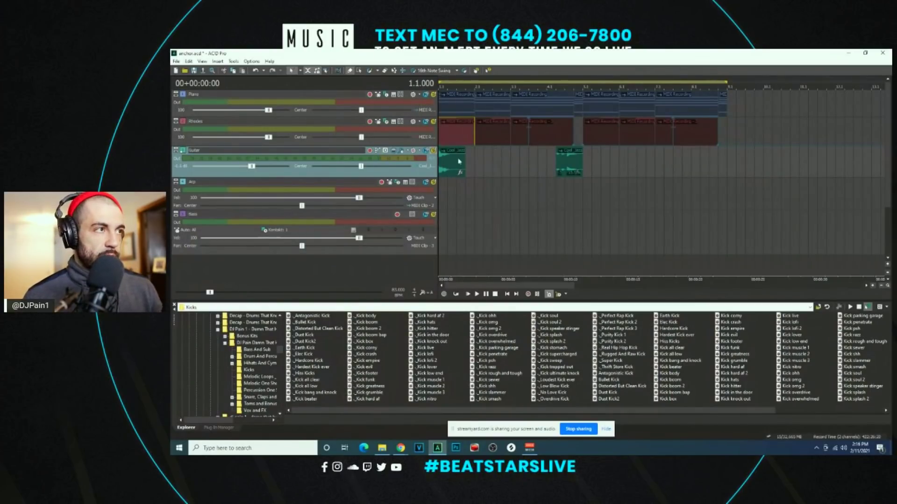
scroll(530, 233, "up", 3)
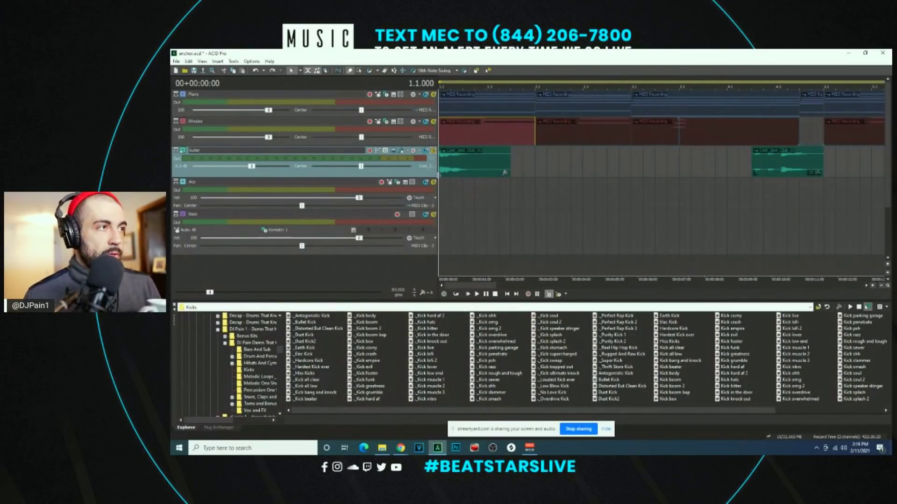
scroll(472, 173, "down", 2)
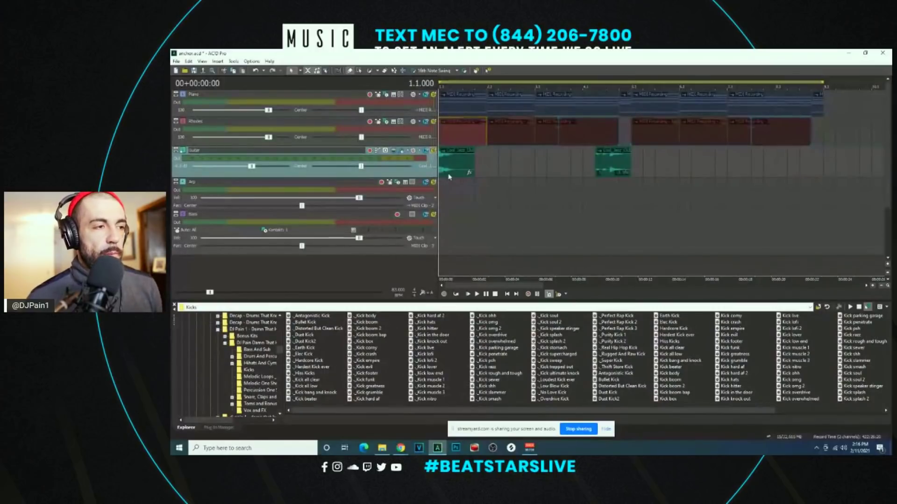
scroll(448, 177, "up", 1)
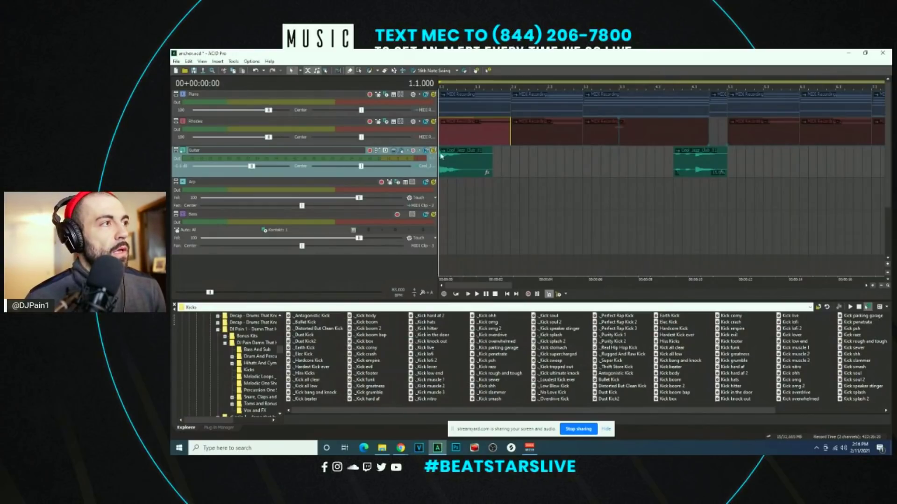
scroll(446, 152, "up", 2)
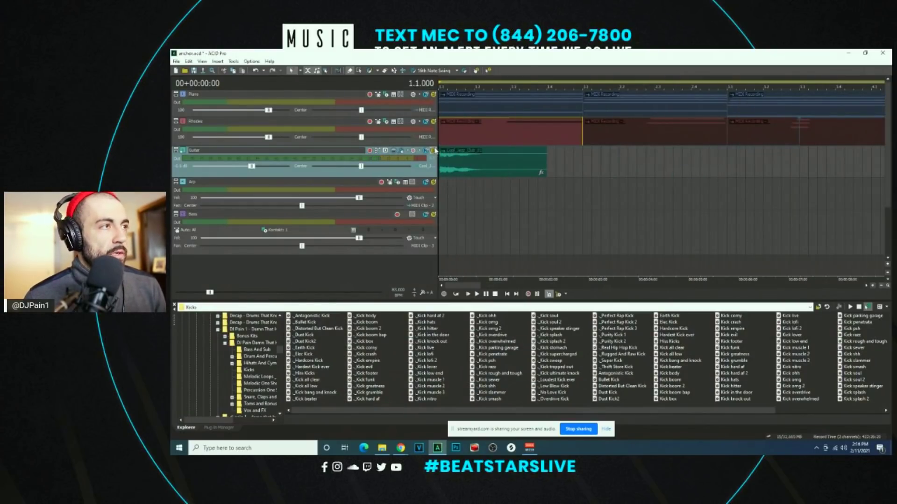
scroll(449, 161, "down", 2)
Step: Audition both guitar clips against the piano and Rhodes, from 1.1.000 and from 4.2.000
key("space")
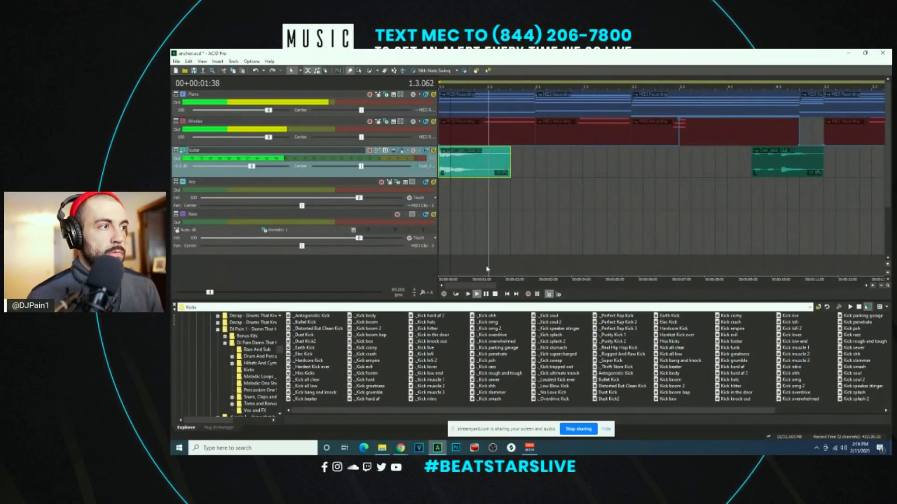
left_click(468, 295)
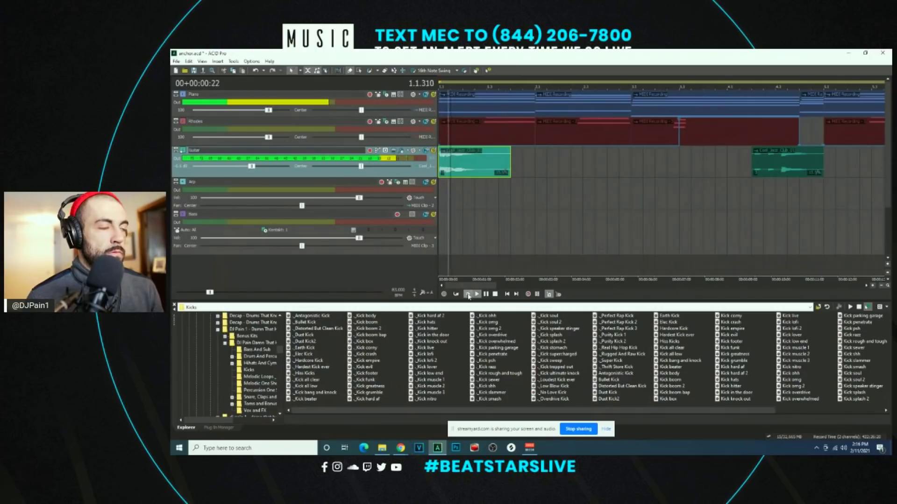
left_click(766, 164)
scroll(673, 167, "down", 2)
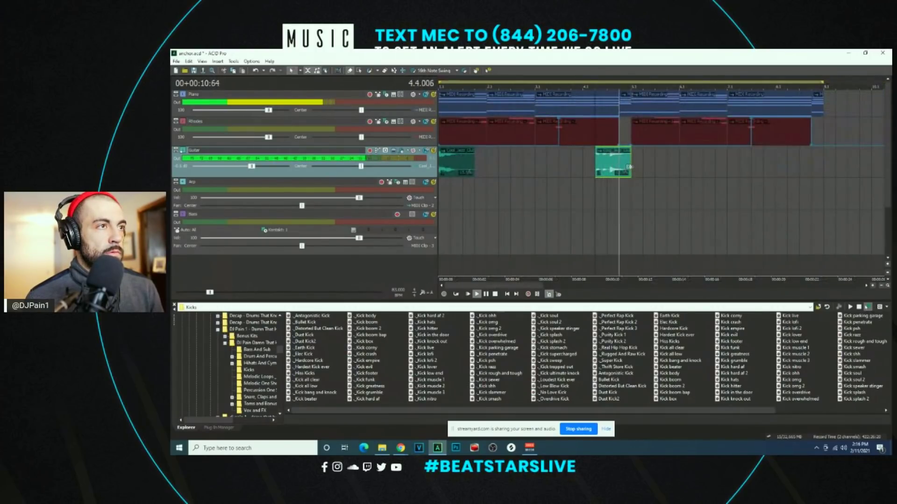
left_click(476, 294)
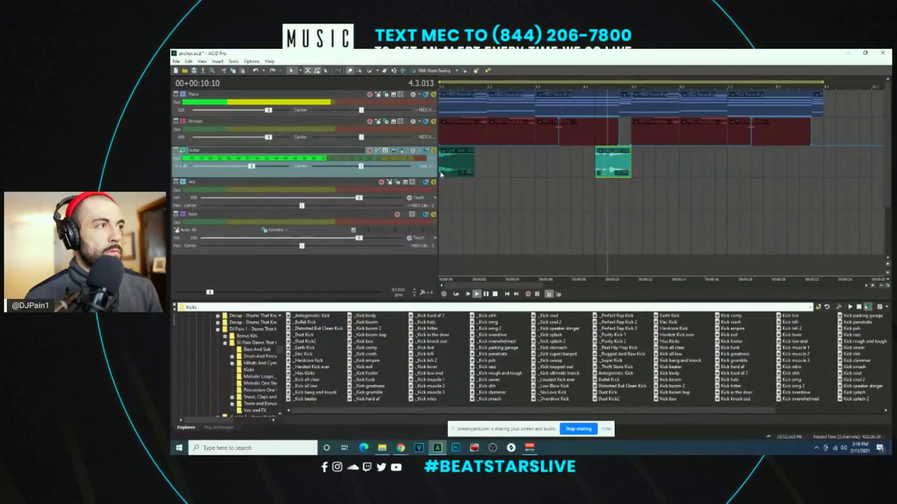
Step: Lower the Guitar track's volume during playback and extend its second clip to 8.4.000
left_click(468, 295)
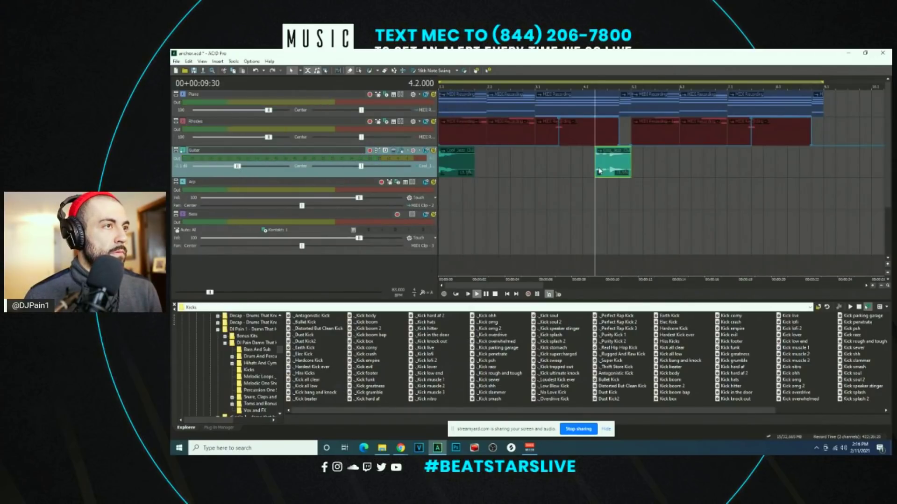
scroll(252, 169, "down", 3)
scroll(253, 171, "down", 1)
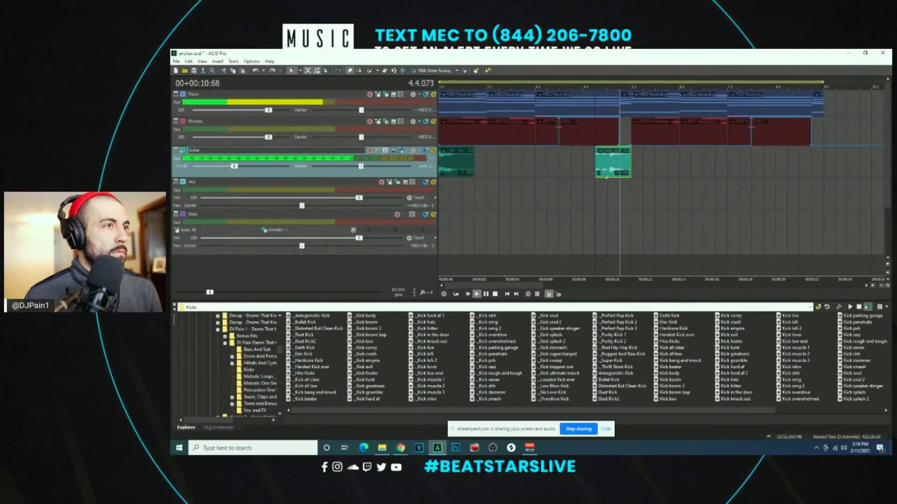
left_click_drag(630, 168, 812, 169)
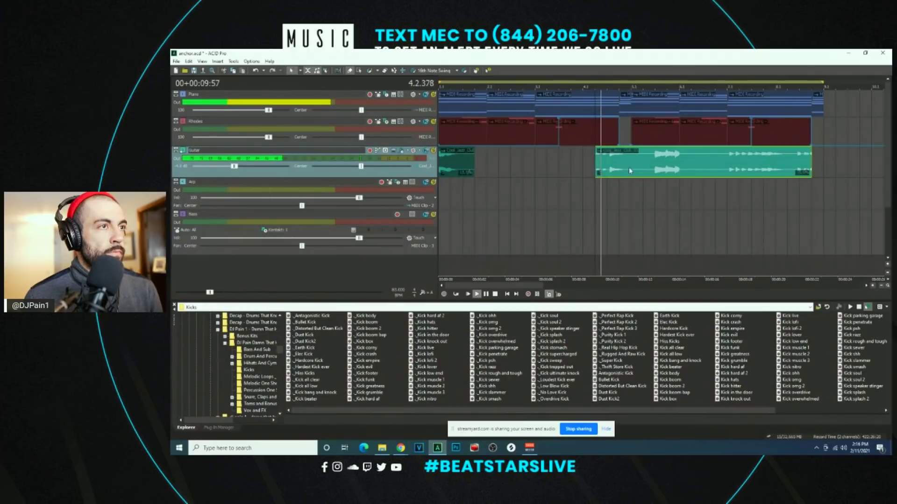
Step: Split the second guitar clip at 7.1.000 and delete its middle section from 5.1.000 to 7.1.000
scroll(729, 169, "up", 2)
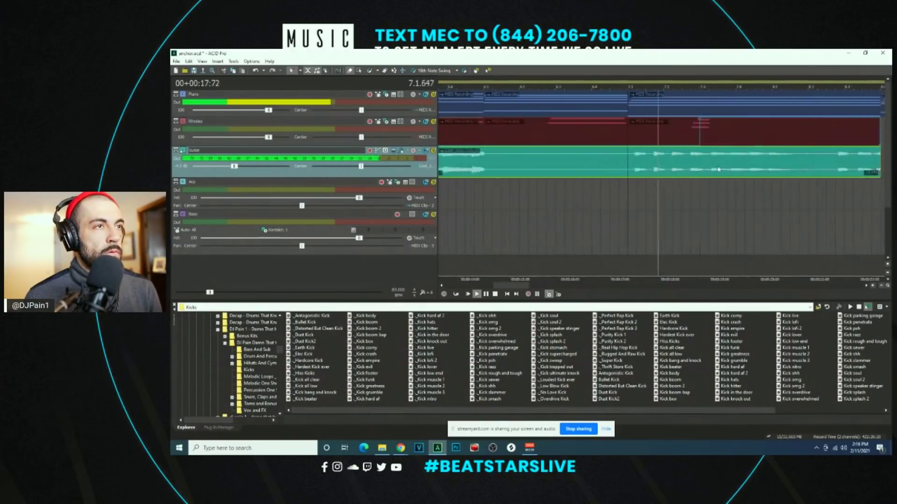
scroll(672, 169, "up", 3)
left_click(682, 167)
key("s")
scroll(647, 164, "down", 5)
key("Delete")
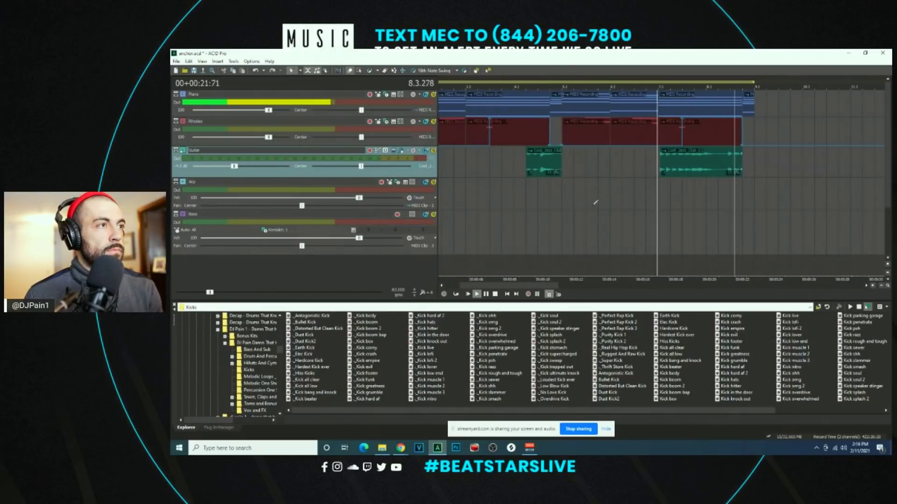
Step: Move the last guitar clip earlier so it starts at 6.3.000, and play it in its new position
left_click(597, 193)
scroll(597, 194, "down", 2)
left_click_drag(610, 161, 642, 169)
key("Delete")
key("space")
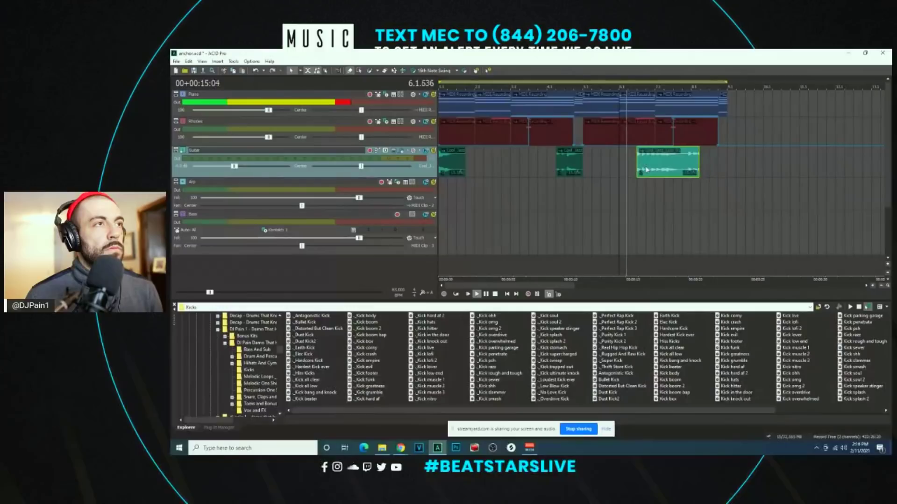
Step: Audition the guitar clip at 6.3.000 and trim it to end at 7.1.000
scroll(643, 169, "up", 2)
scroll(694, 175, "up", 1)
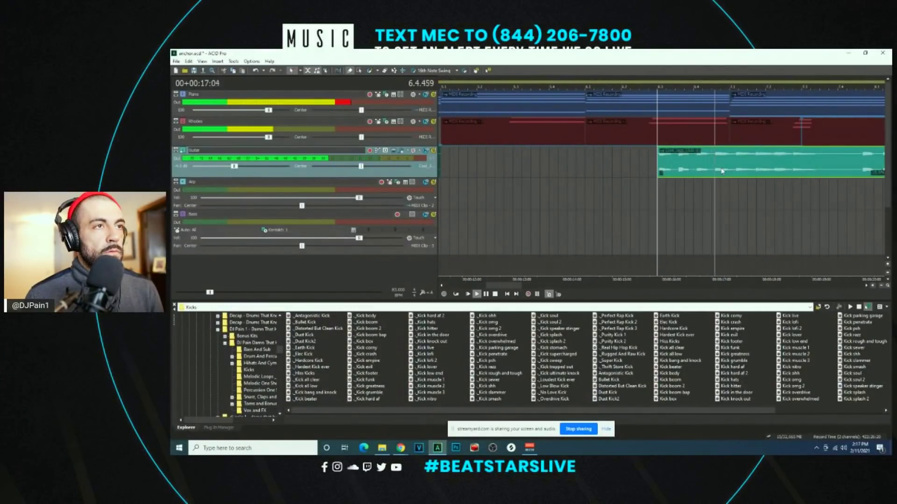
left_click_drag(695, 175, 686, 172)
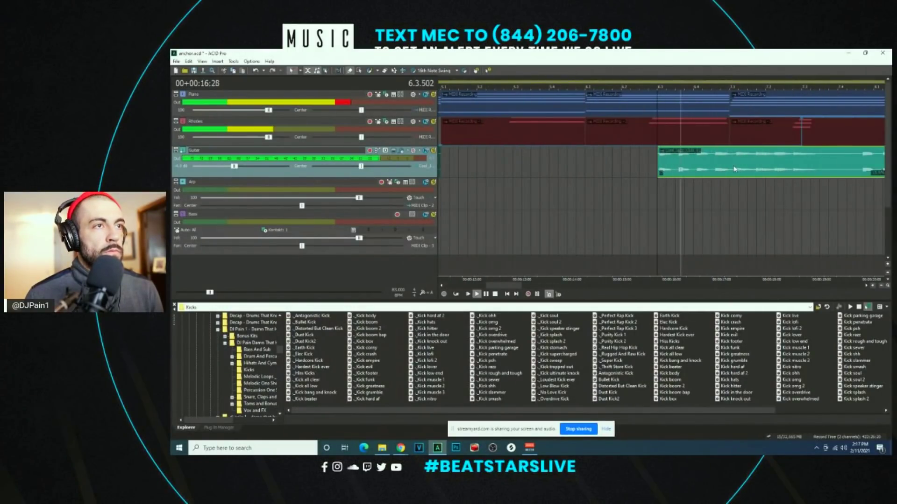
scroll(685, 171, "up", 1)
key("space")
left_click(679, 169)
scroll(678, 169, "down", 3)
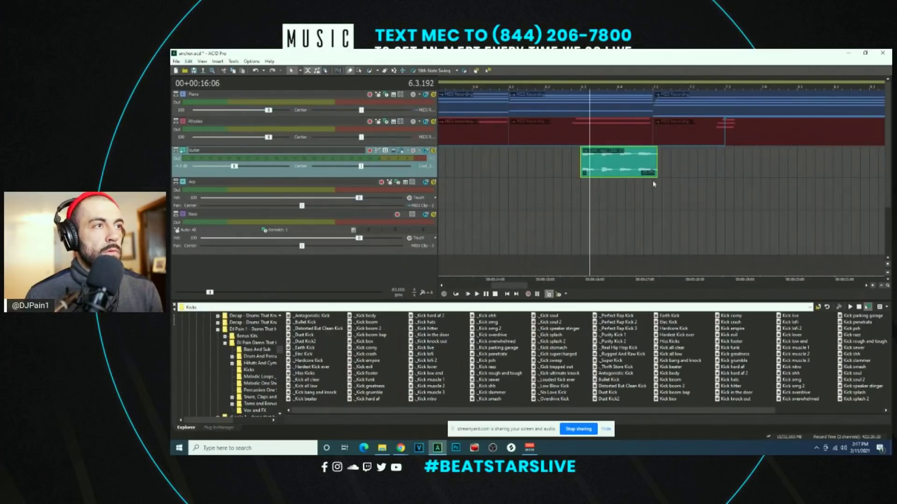
Step: Split the guitar clip at 6.3.384 and audition the slices repeatedly from 6.3.000
left_click(643, 172)
key("space")
key("s")
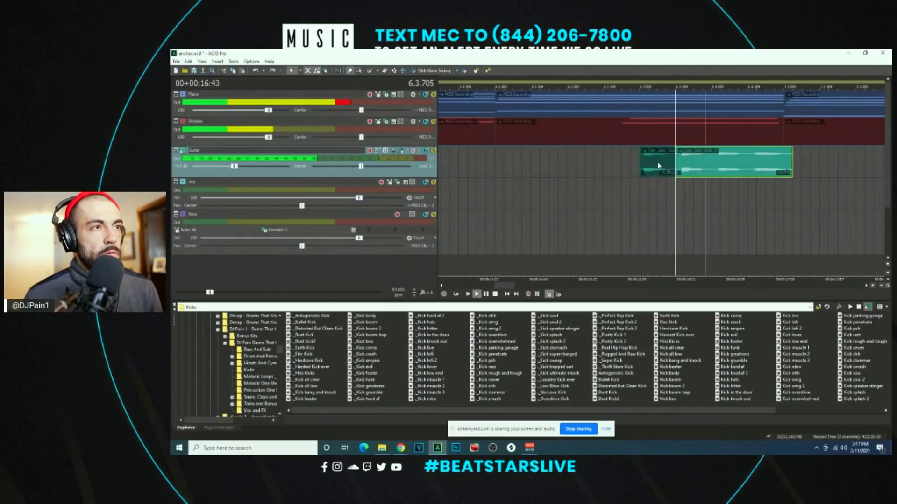
left_click(639, 81)
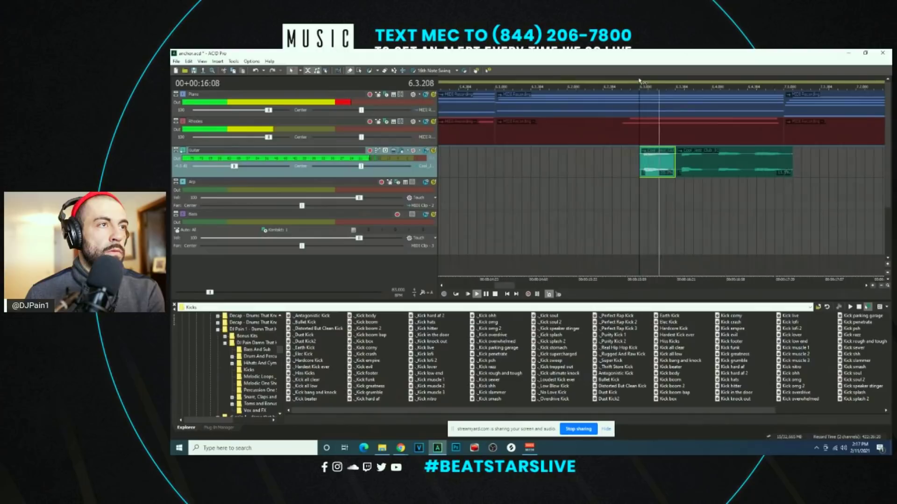
left_click(640, 81)
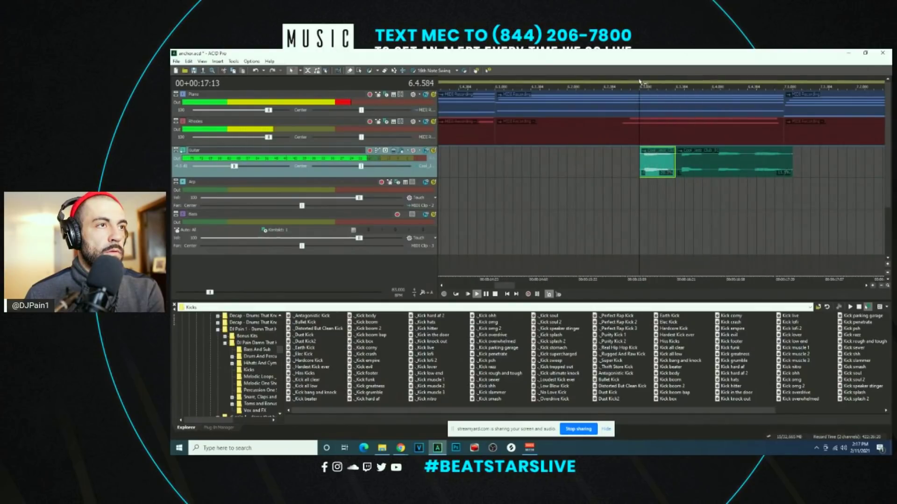
scroll(618, 133, "down", 1)
left_click(581, 82)
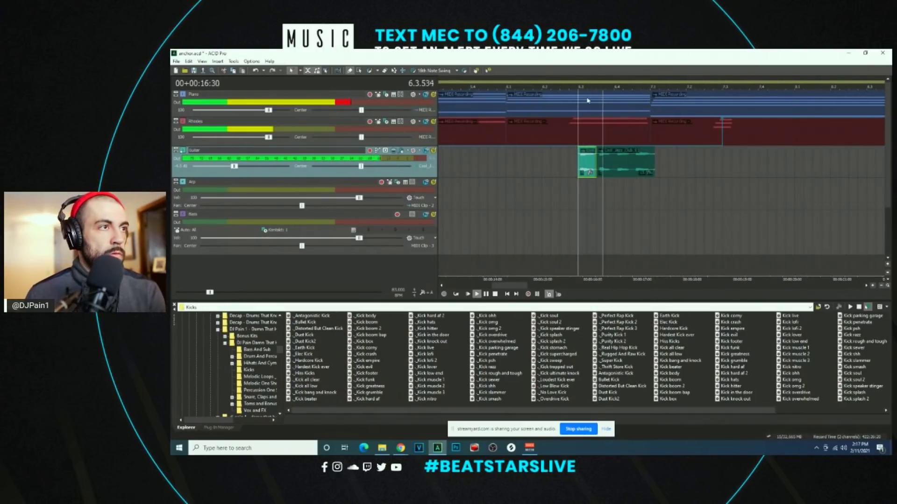
left_click(581, 82)
left_click(581, 82)
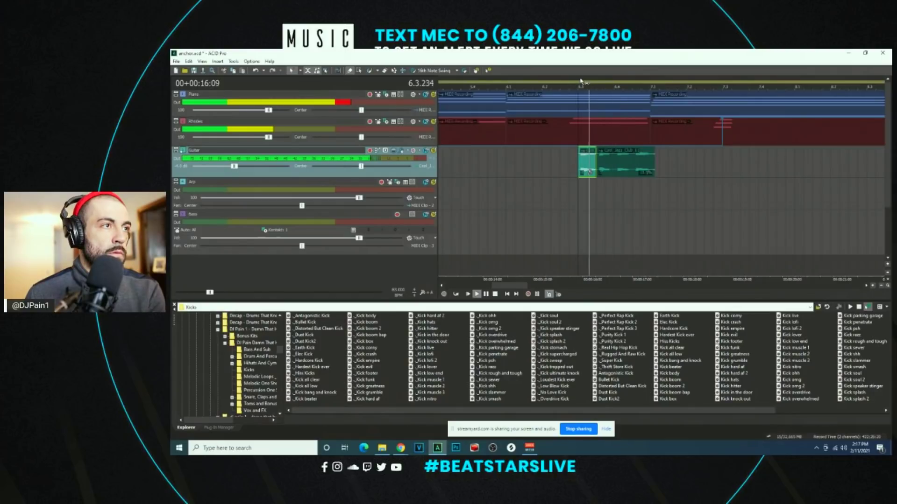
Step: Split the longer guitar slice and move the short opening slice half a beat later to 6.3.384
left_click(614, 168)
key("s")
left_click(605, 166)
left_click_drag(590, 164, 619, 163)
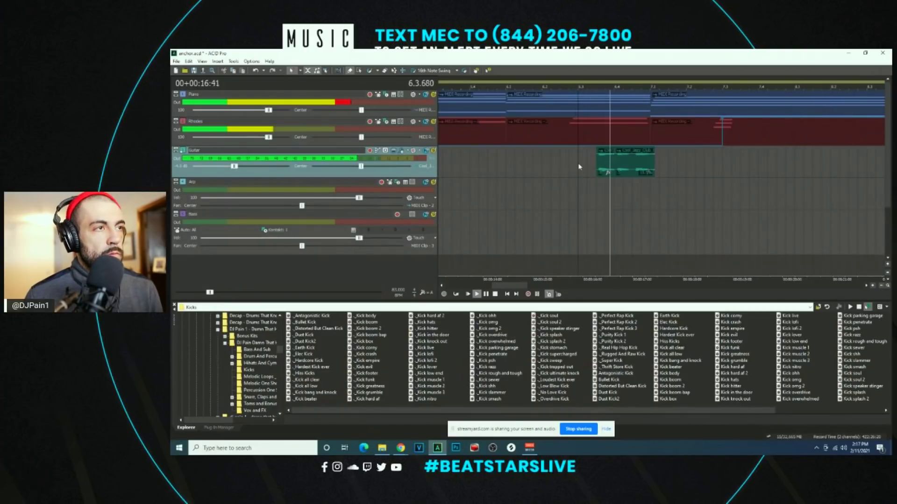
Step: Extend the last guitar slice past the end of the arrangement and split it at 7.1.000
scroll(653, 167, "down", 3)
left_click_drag(654, 168, 882, 165)
scroll(699, 181, "up", 5)
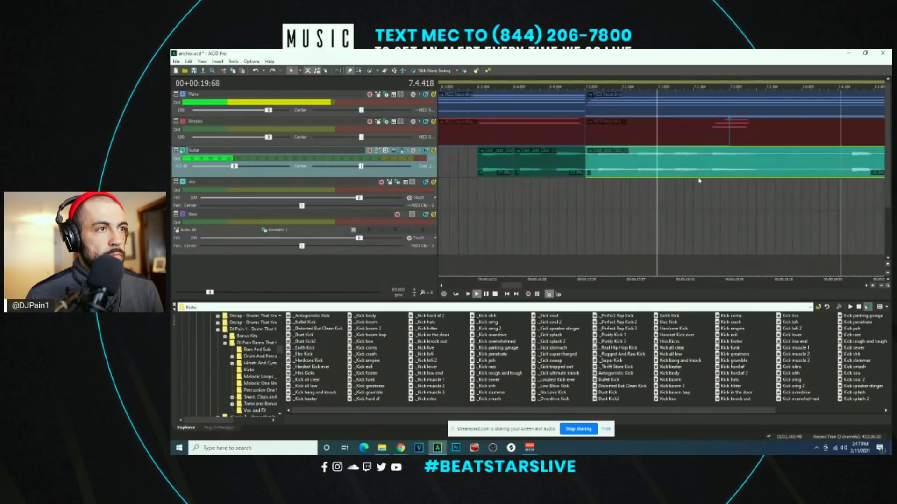
Step: Delete the short guitar slice starting at 7.1.000 and move the clip after it to 7.1.000
scroll(637, 177, "down", 3)
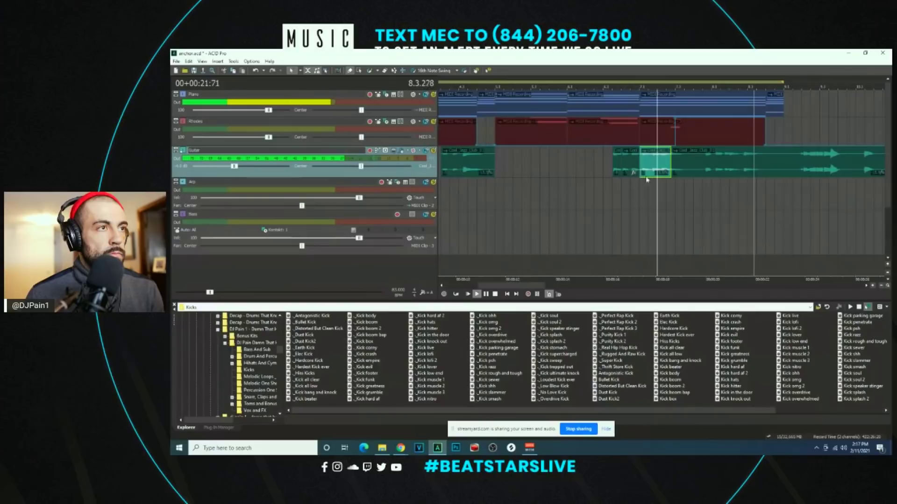
key("Delete")
key("space")
left_click_drag(678, 172, 645, 172)
key("space")
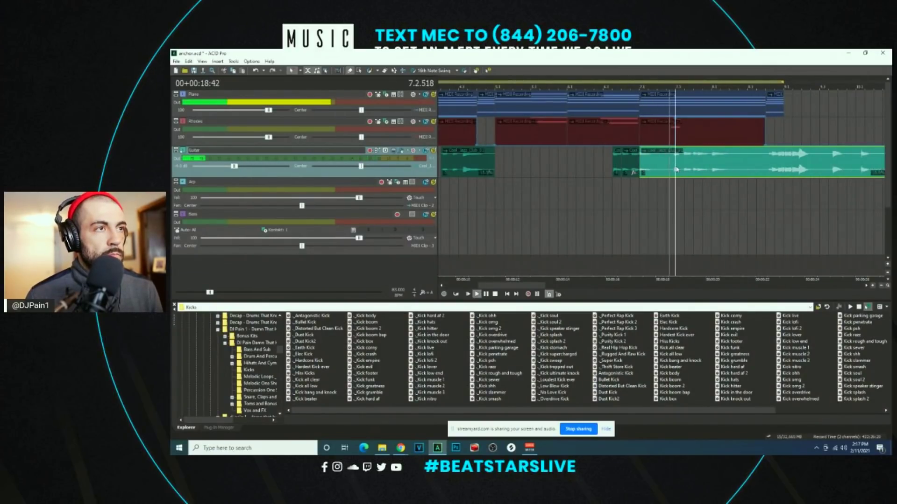
Step: Trim the guitar clip at 7.1.000 to end at 7.3.000 and move the remaining section to 8.3.000
scroll(617, 168, "up", 5)
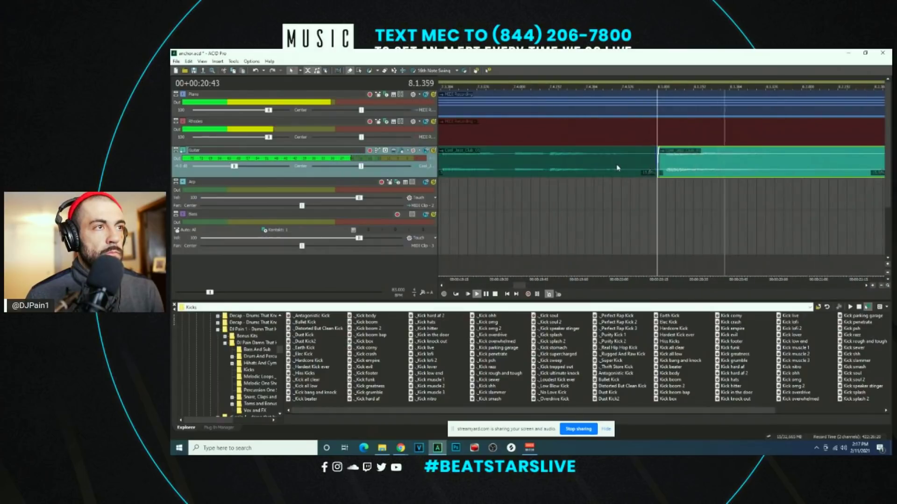
scroll(618, 168, "down", 3)
left_click_drag(621, 169, 765, 174)
key("space")
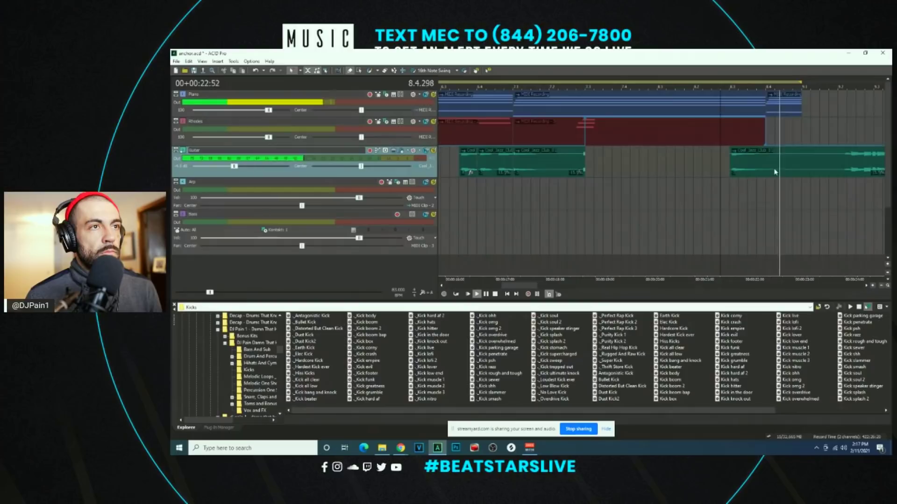
Step: Trim the last guitar clip to end at 9.1.000 and delete it after auditioning
key("s")
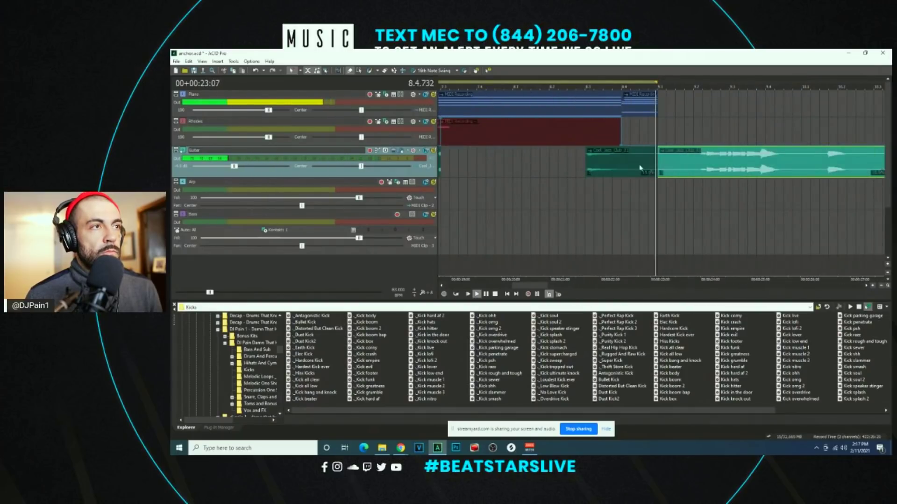
key("Delete")
left_click(640, 168)
left_click(477, 294)
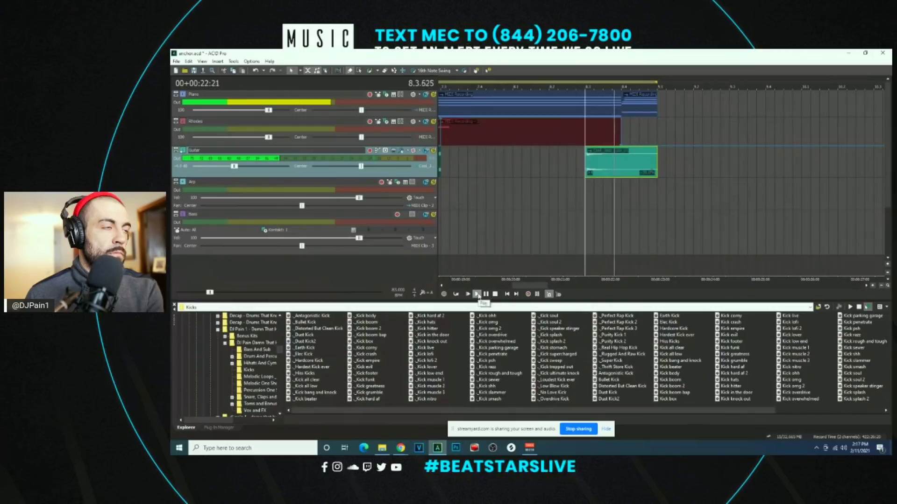
scroll(627, 180, "down", 3)
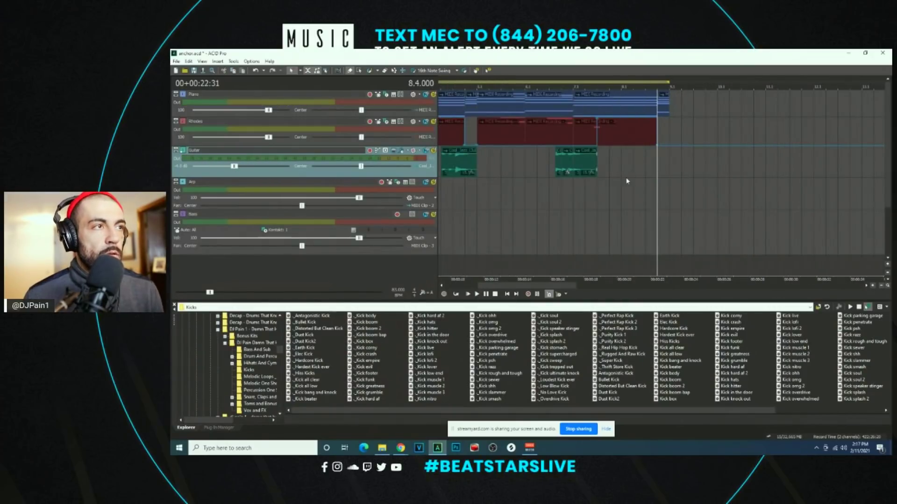
Step: Cut the Guitar track's low end with a Track EQ low shelf of about -7.2 dB and save the project
scroll(624, 189, "down", 3)
left_click(460, 195)
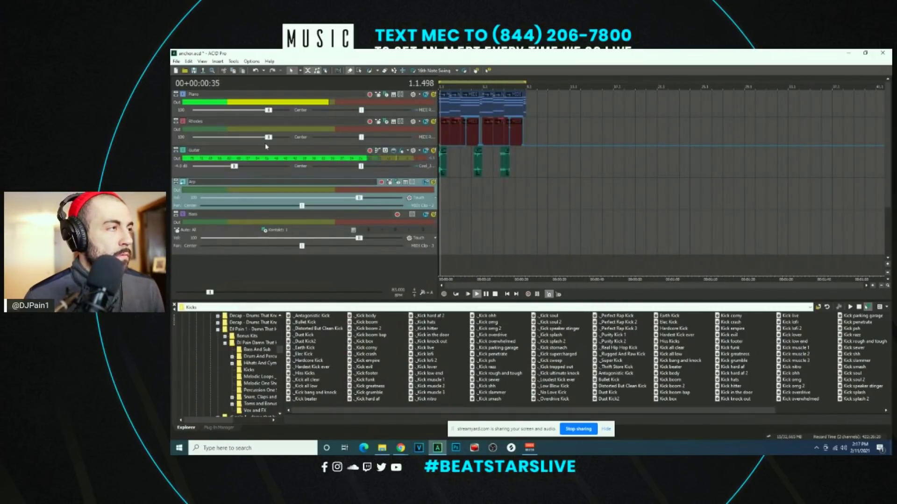
left_click(400, 153)
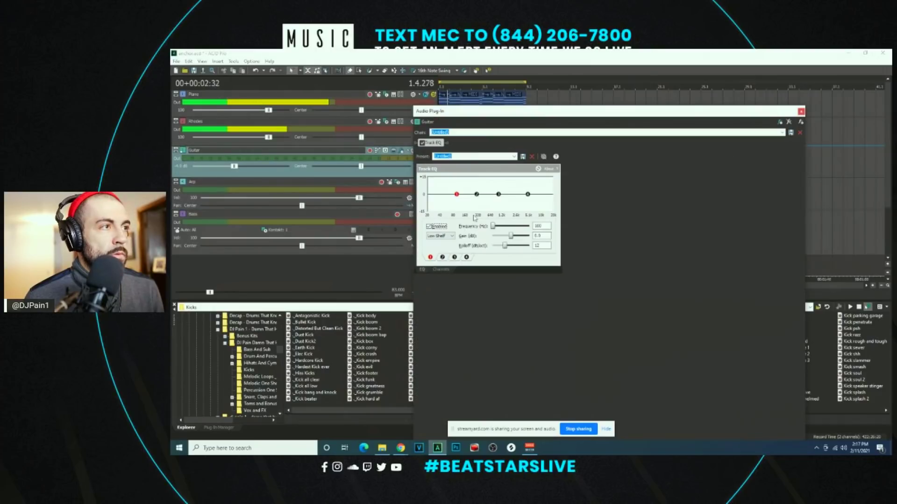
left_click_drag(457, 194, 485, 201)
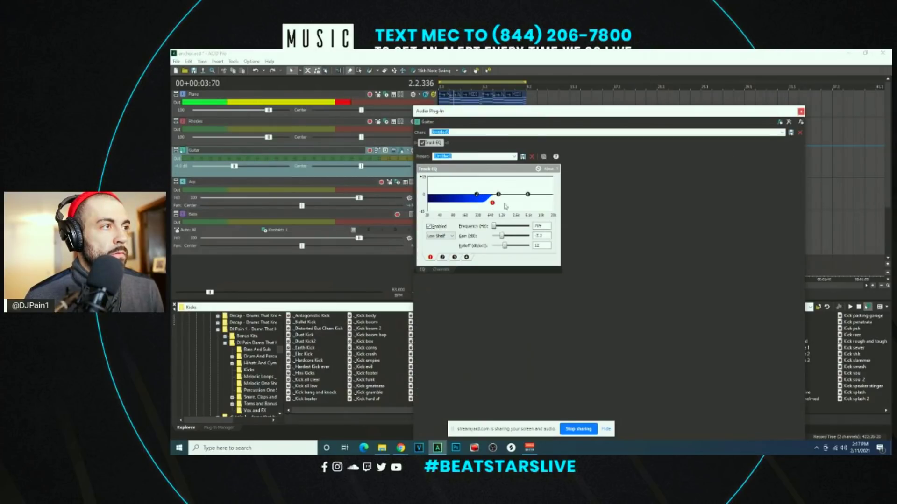
left_click(801, 111)
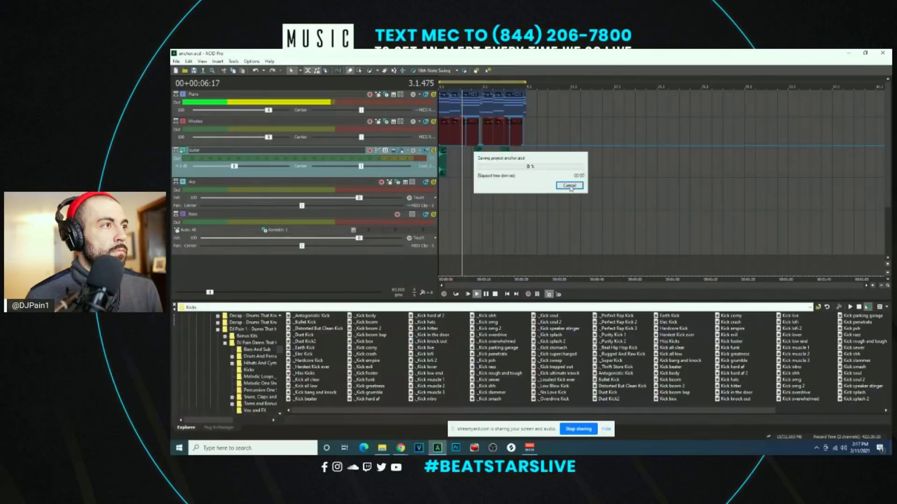
Step: Audition the arrangement with the equalised guitar and stop playback
left_click(505, 204)
scroll(505, 204, "up", 3)
key("space")
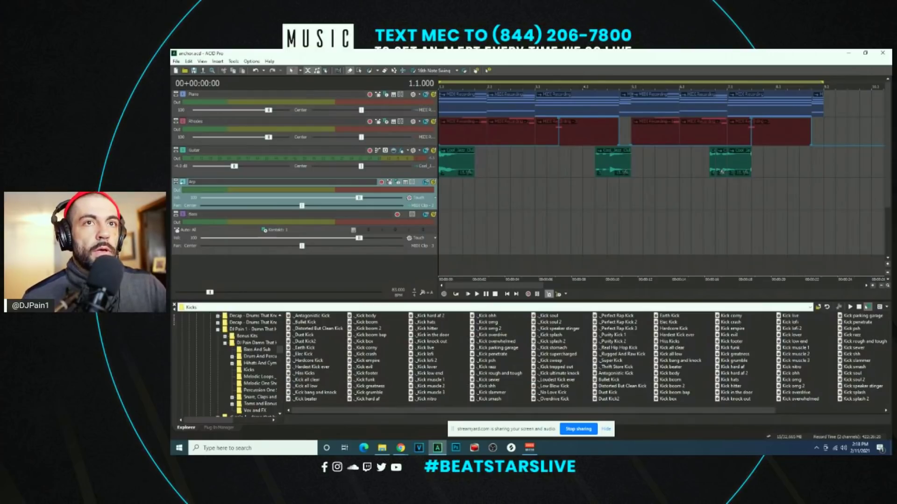
Step: Bring the Omnisphere window into view, inspect layer A of the 80s arp 3 patch, and close it
key("alt+Tab")
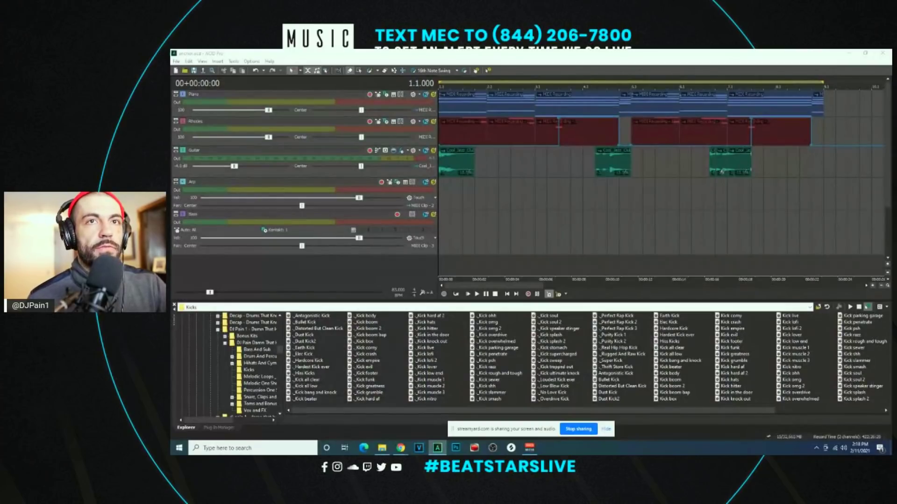
left_click_drag(889, 101, 575, 105)
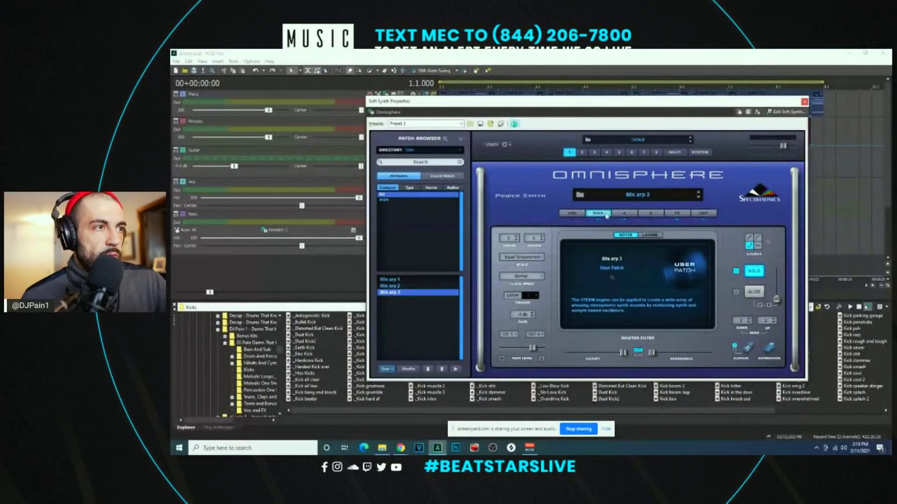
left_click(624, 214)
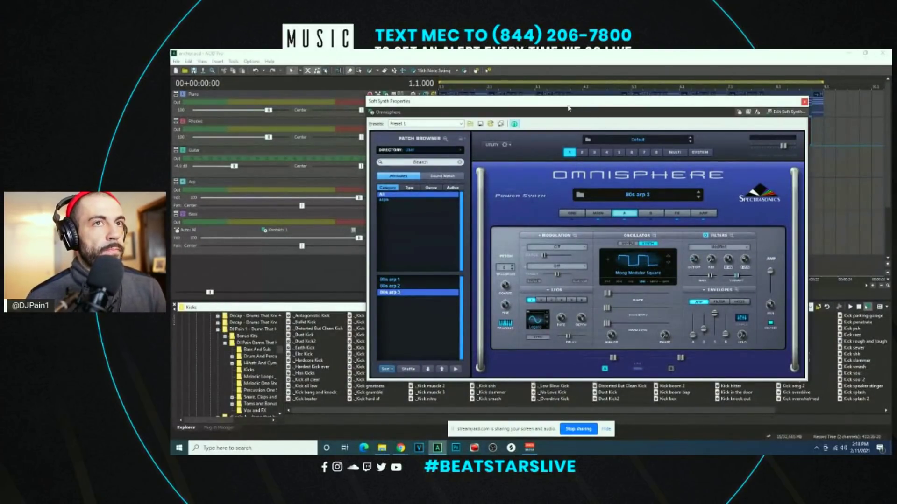
key("Escape")
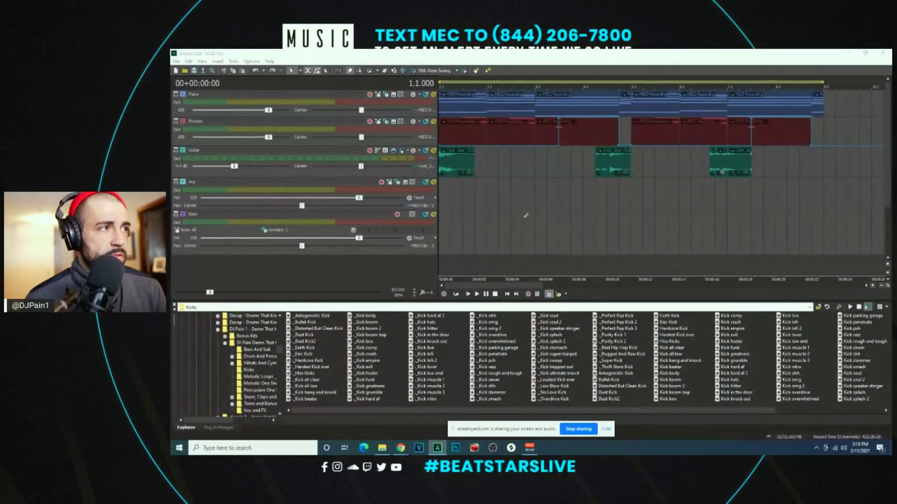
Step: Select the Arp track and audition the beat from 1.1.000 to try out an arp part
left_click(438, 200)
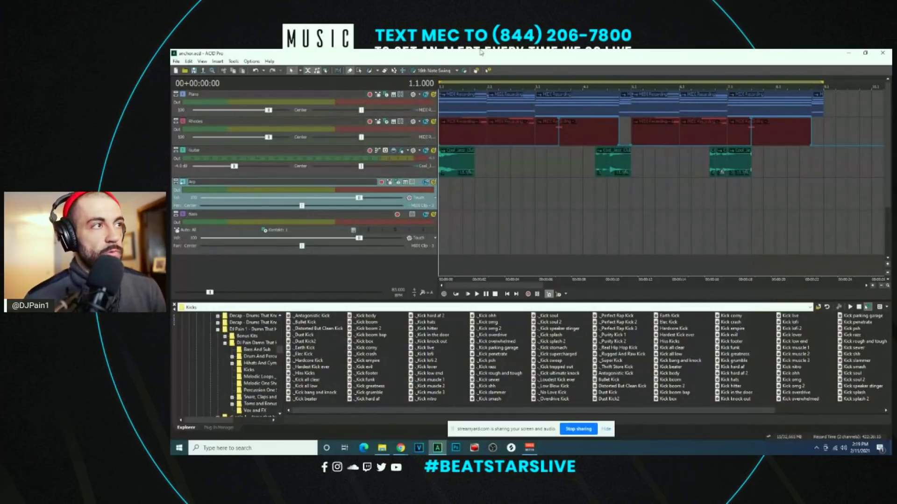
key("space")
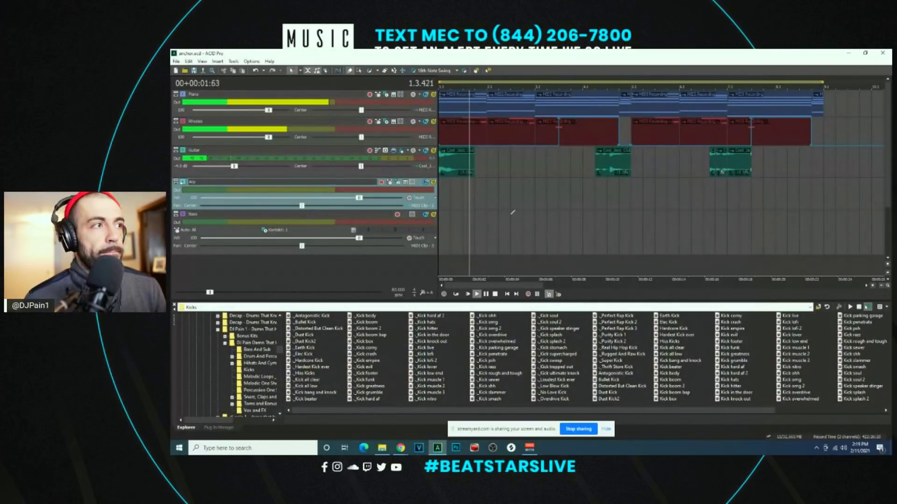
left_click(370, 220)
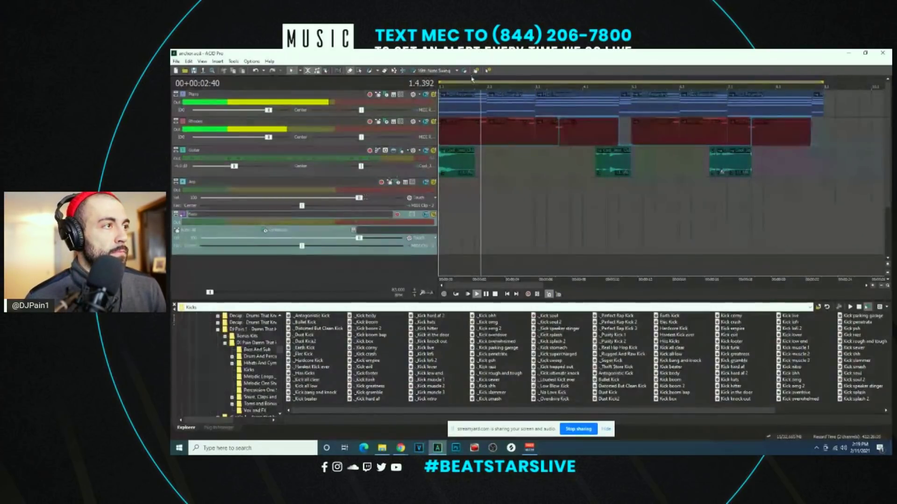
left_click(441, 194)
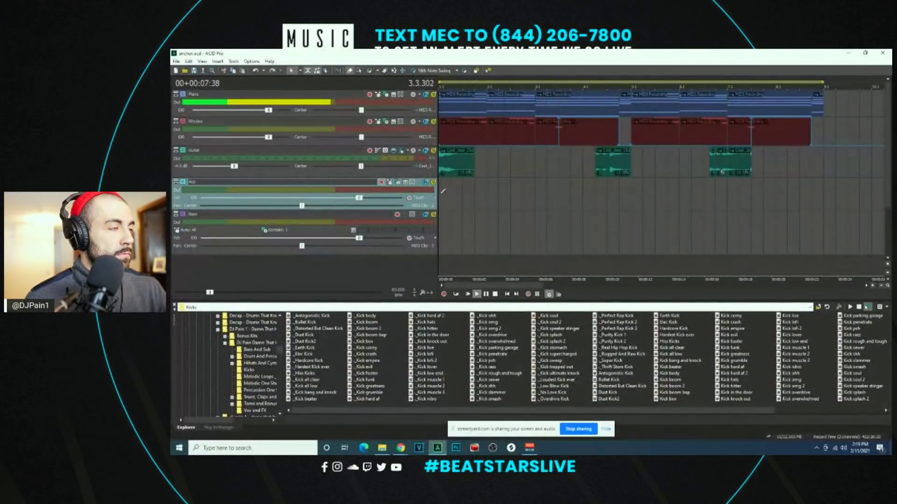
left_click(495, 294)
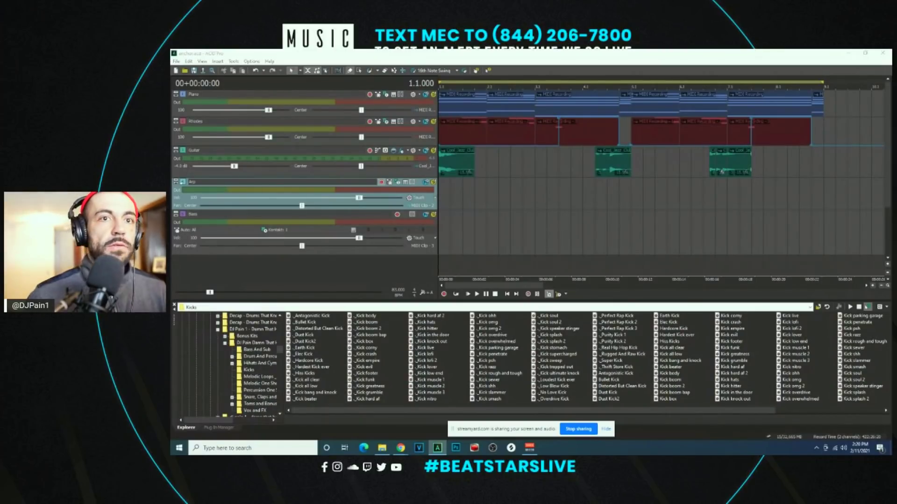
left_click(397, 52)
key("space")
key("space")
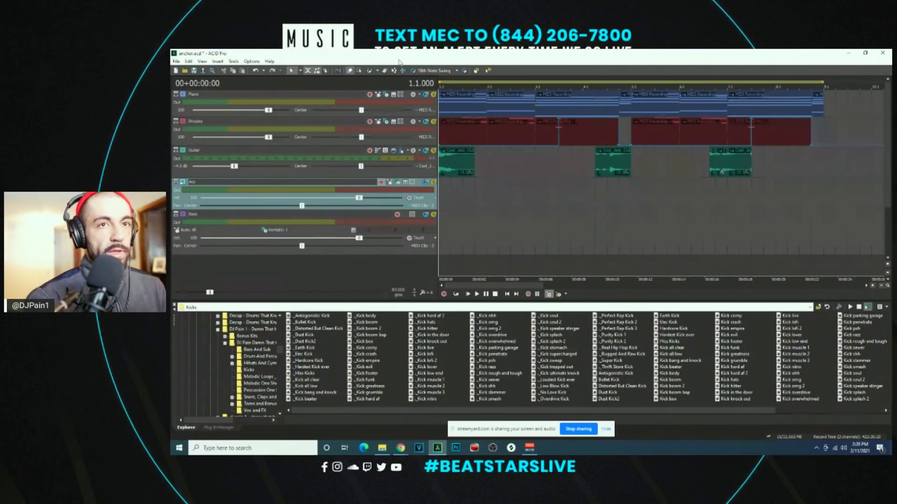
Step: Set the 80s arp 3 arpeggiator in Omnisphere to a four-octave range with a 1/32 triplet clock and close the synth window
left_click(405, 182)
left_click_drag(580, 117, 646, 98)
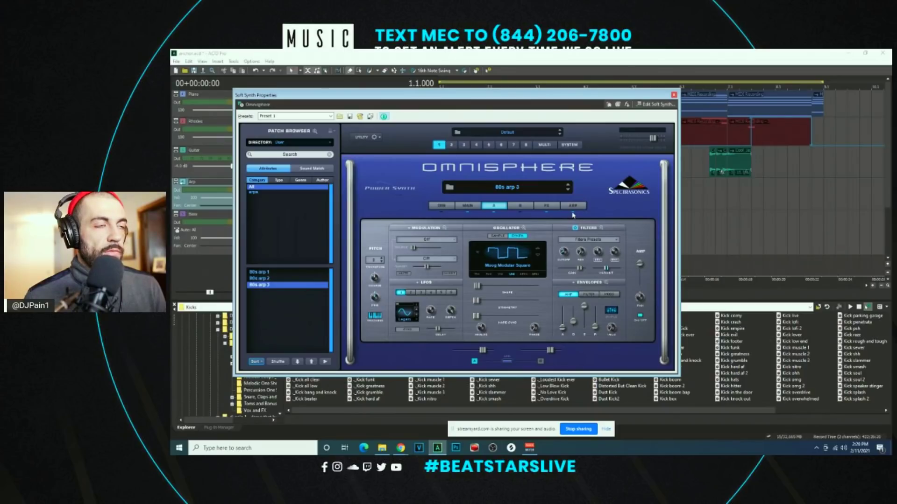
left_click(574, 206)
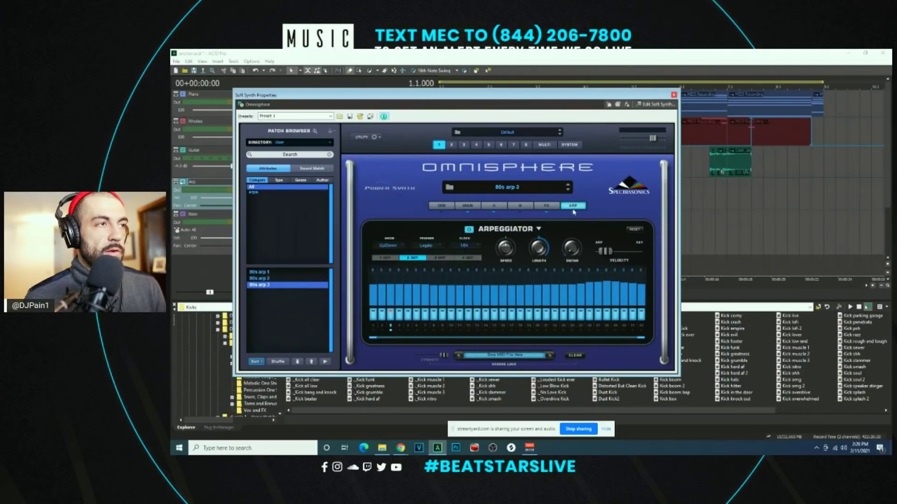
left_click(467, 258)
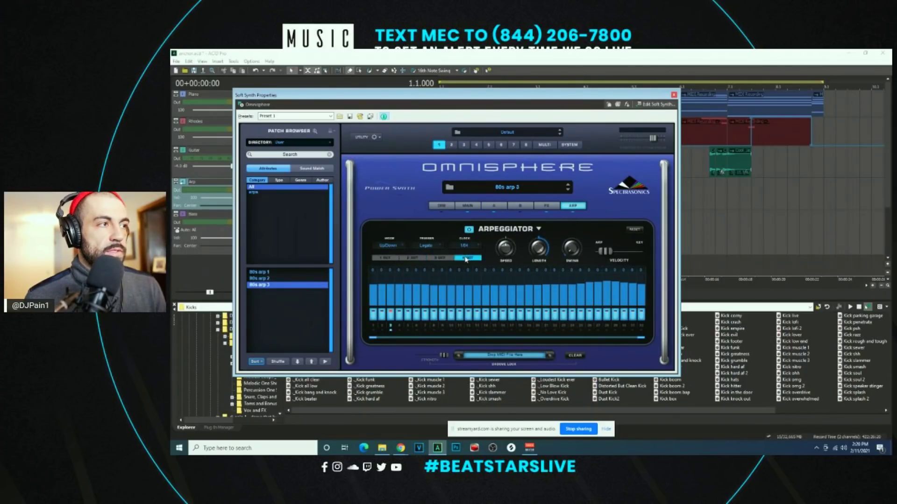
left_click(464, 246)
left_click(486, 350)
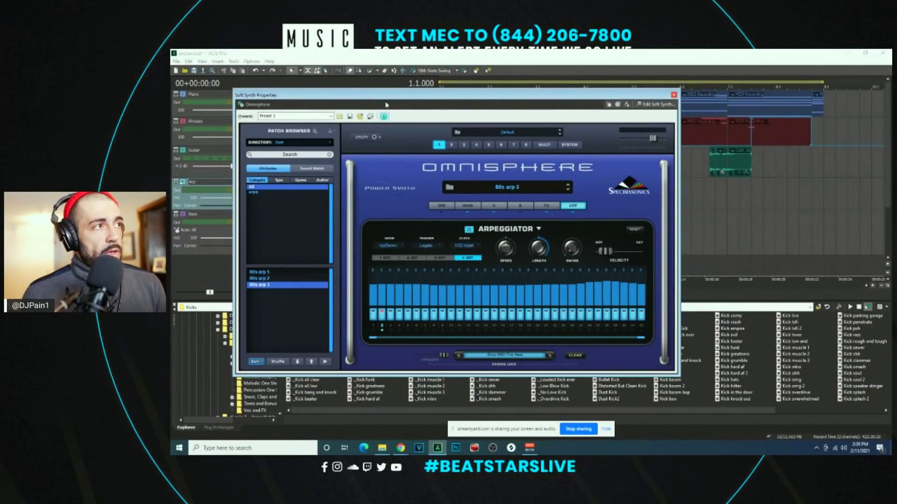
key("alt+F4")
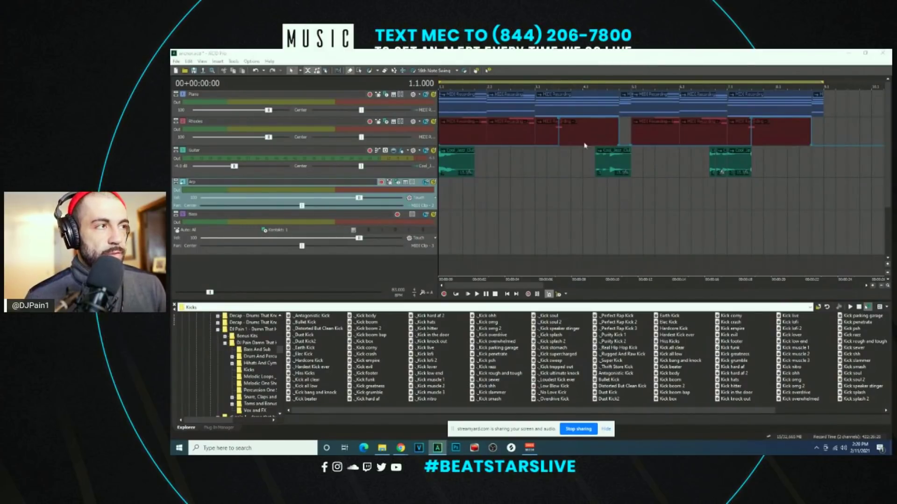
Step: Audition the beat from 1.1.000 and record a MIDI take slightly over one bar long on the Arp track
left_click(440, 200)
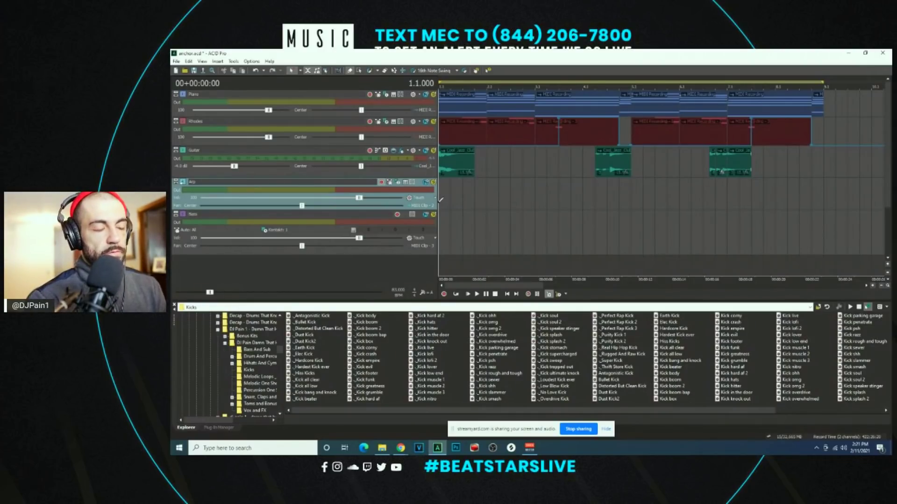
key("space")
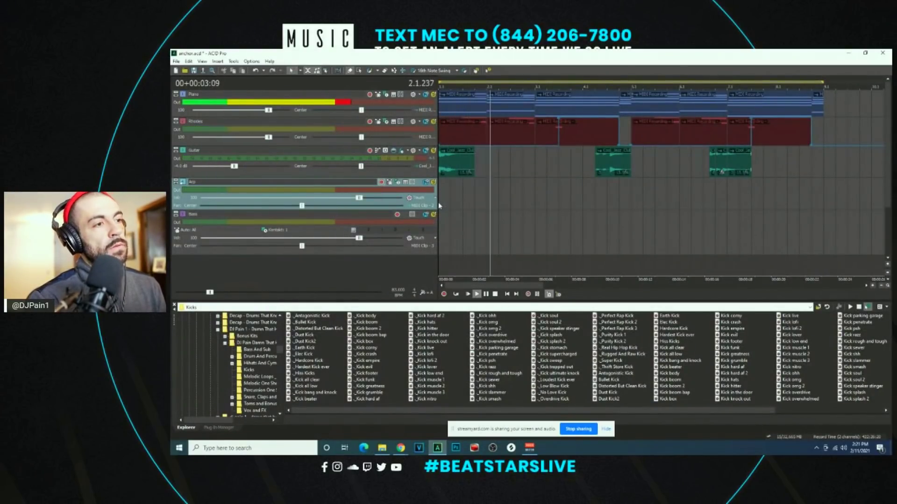
key("space")
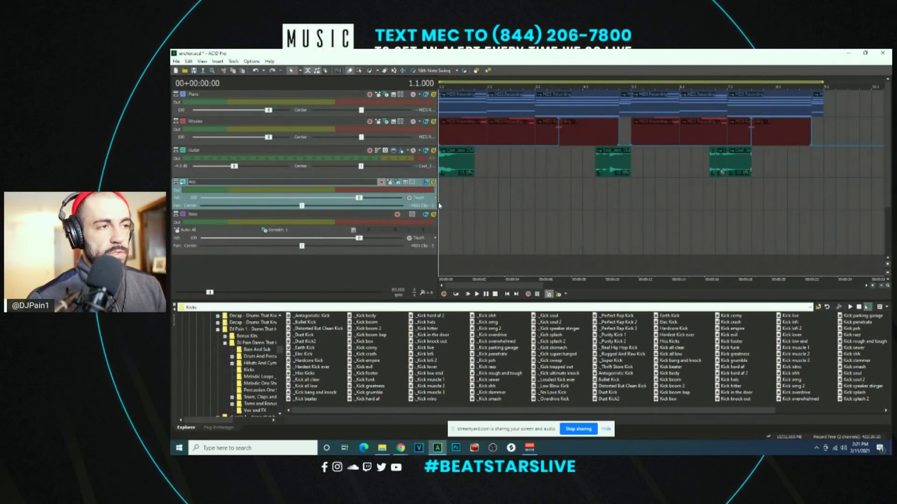
key("space")
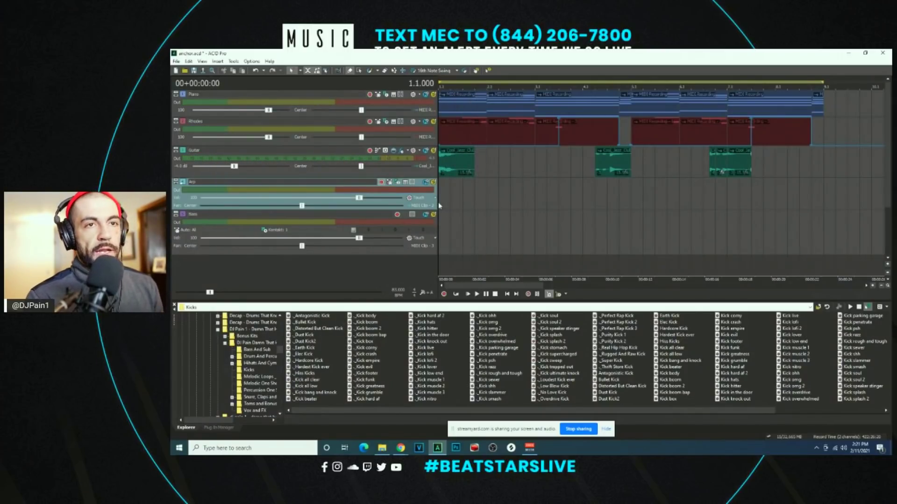
key("ctrl+r")
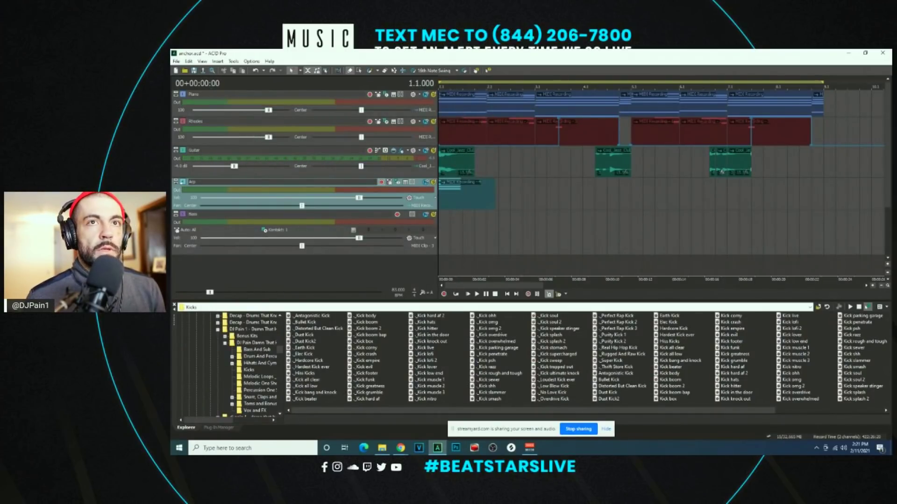
Step: Set the right delay of the Radio Delay effect in 80s arp 3 to 1/4 and clear the Omnisphere window from the timeline
left_click(710, 185)
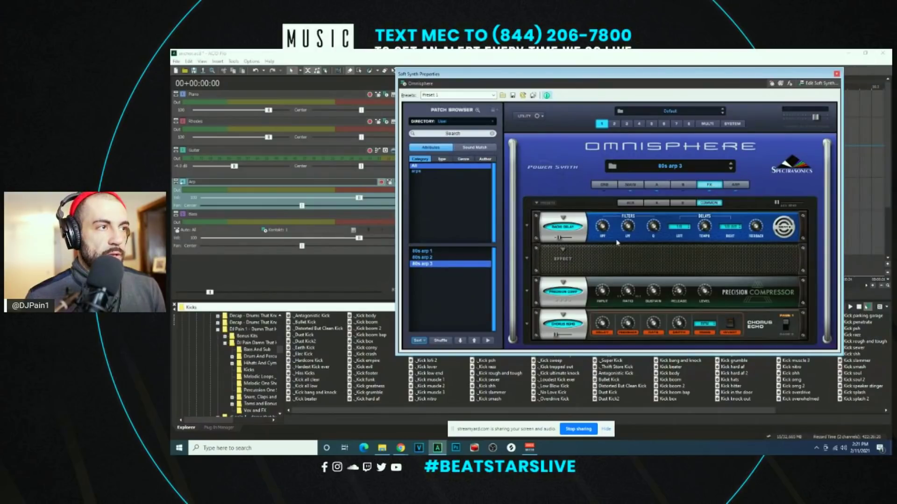
left_click(730, 227)
left_click(735, 229)
left_click(737, 229)
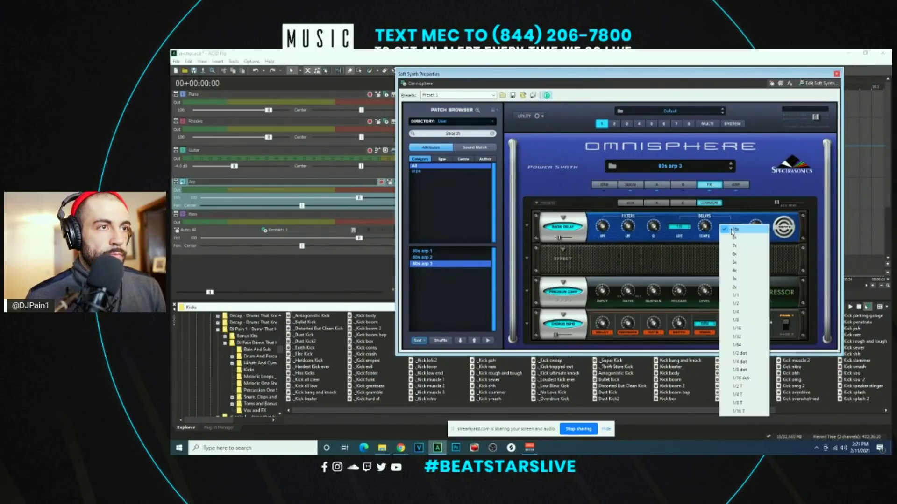
left_click(746, 312)
left_click(637, 186)
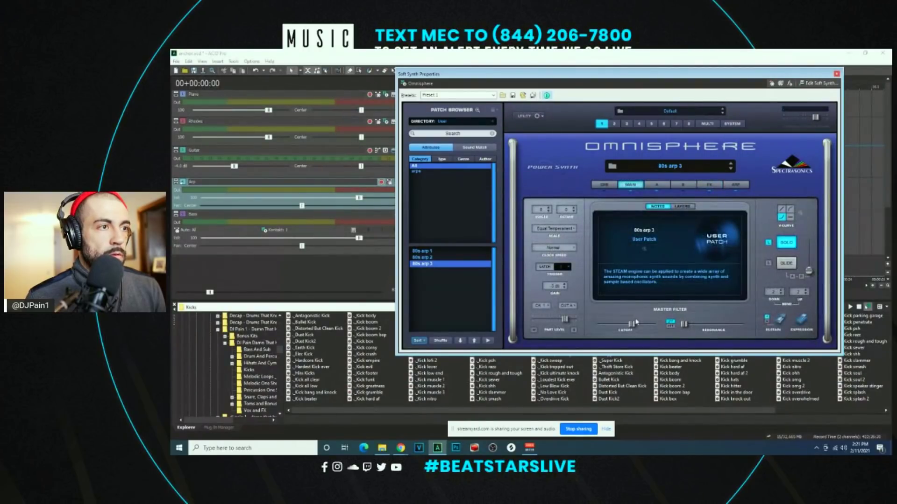
left_click_drag(484, 77, 896, 70)
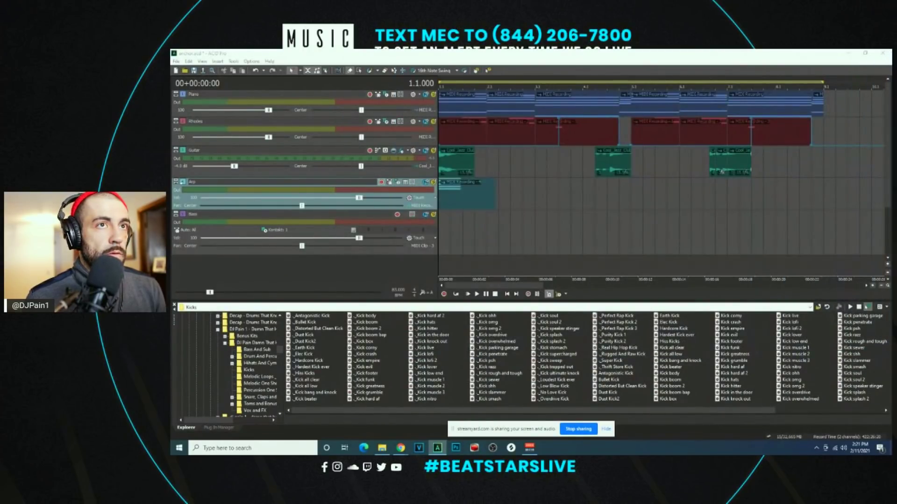
Step: Audition the recorded Arp clip with the beat from 1.1.000 and place the cursor at 1.2.000
key("space")
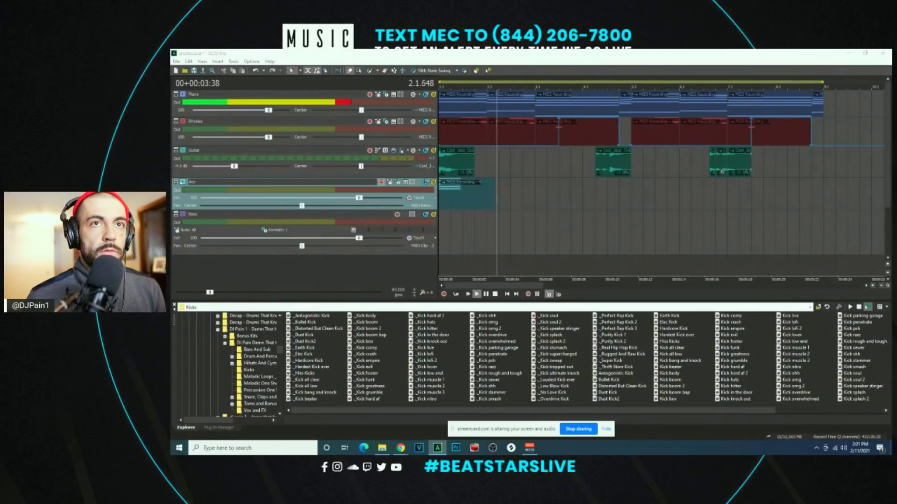
key("space")
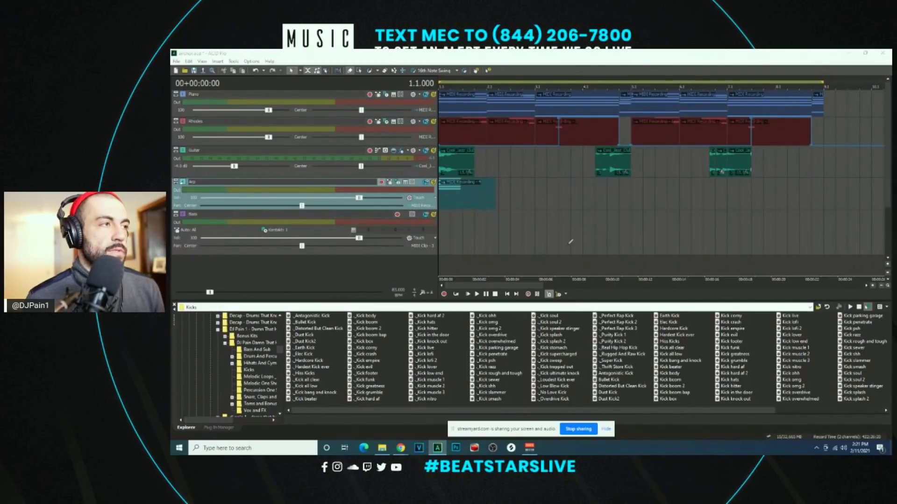
left_click(453, 192)
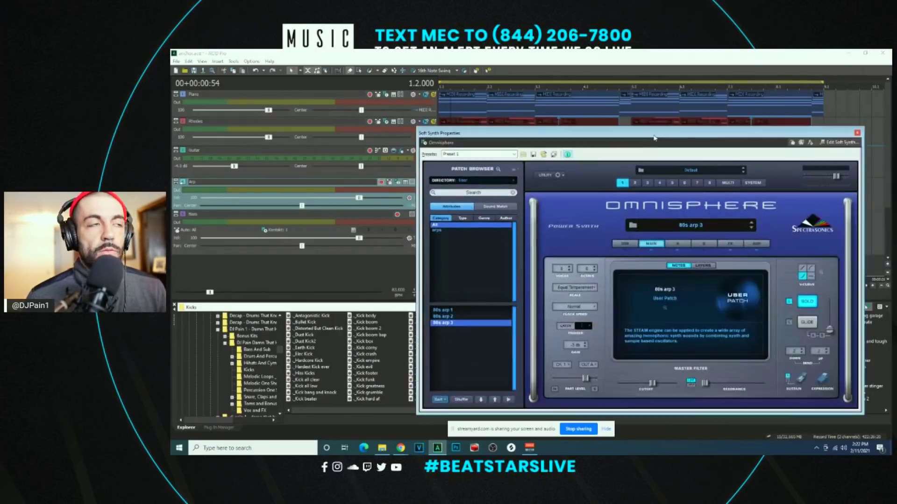
Step: Shorten the arpeggiator's note length in Omnisphere, switch the arpeggiator off and close the synth window
left_click_drag(654, 138, 610, 98)
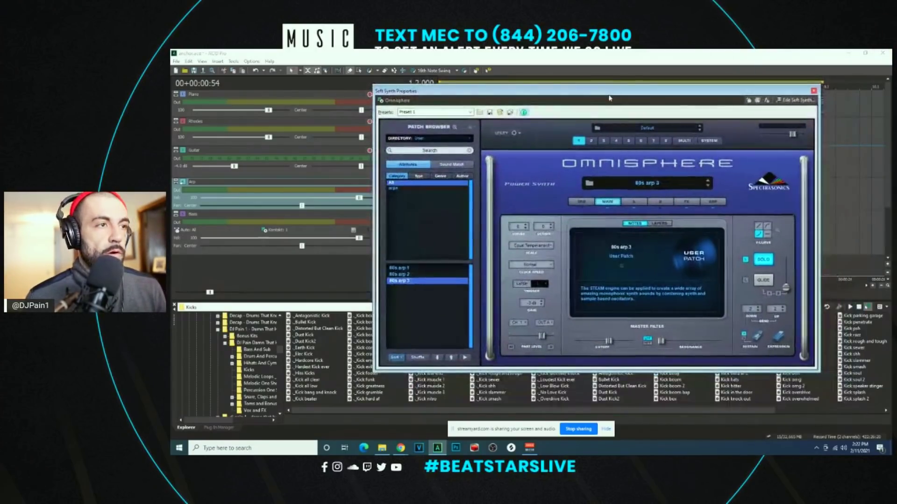
left_click(713, 201)
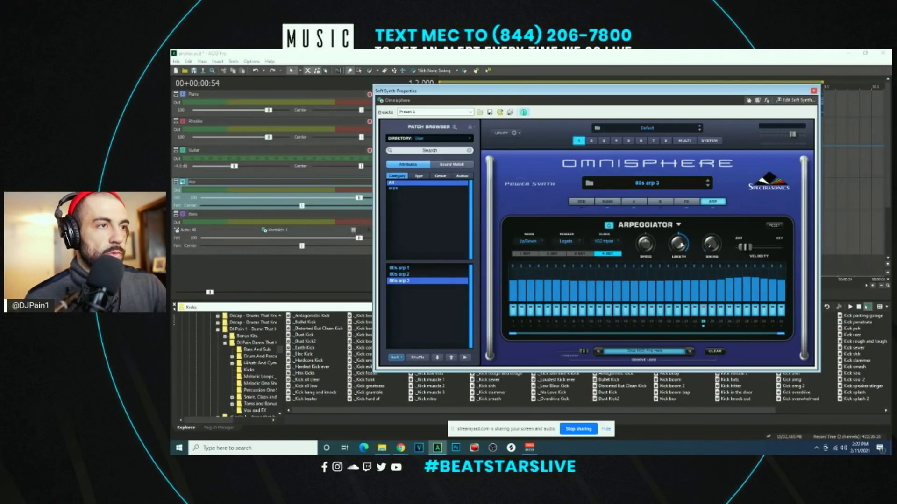
left_click_drag(681, 244, 680, 253)
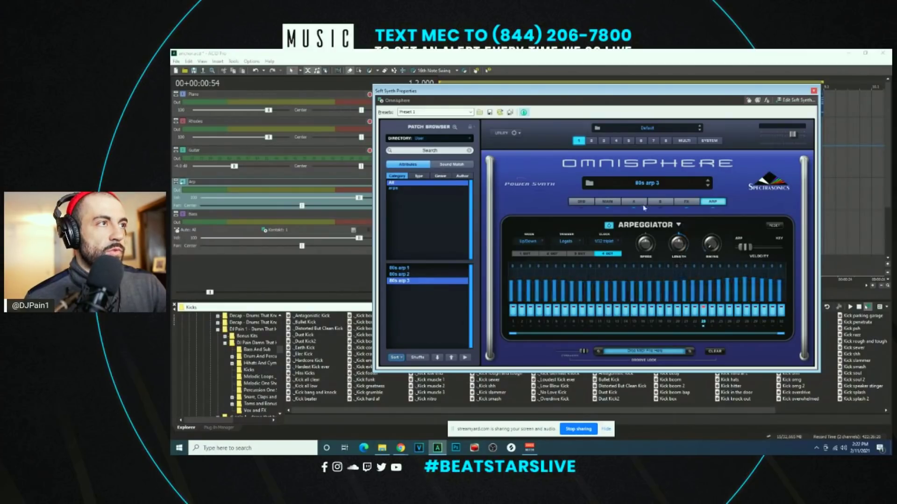
left_click_drag(467, 91, 621, 84)
left_click(488, 294)
left_click(488, 294)
left_click_drag(700, 93, 569, 105)
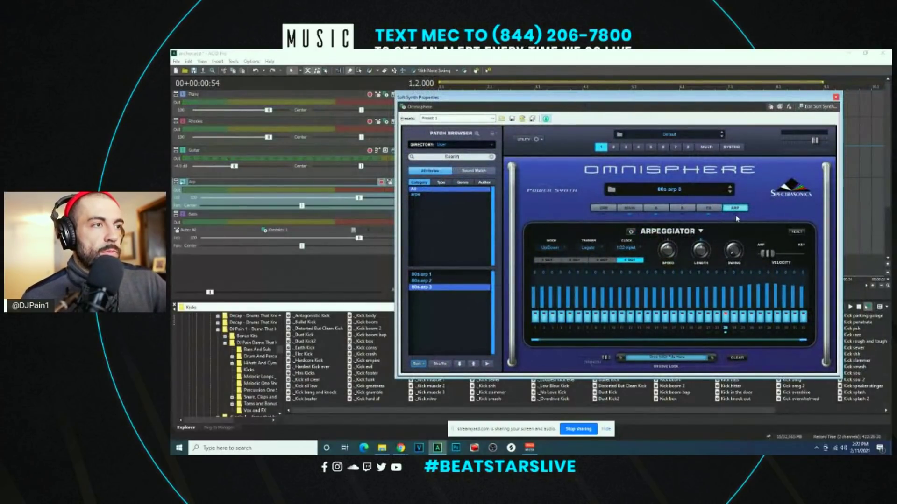
left_click(836, 98)
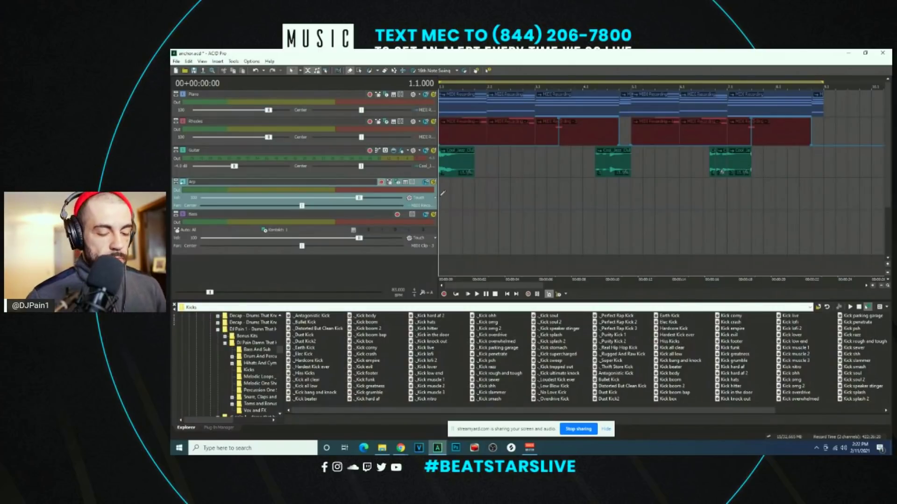
Step: Record a short rising note run about half a bar long on the Arp track from 1.1.000 and play it back
key("space")
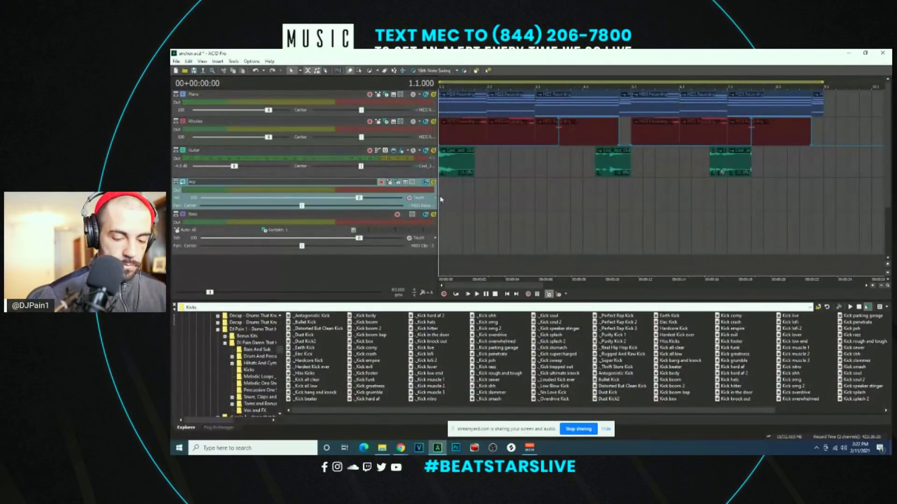
key("space")
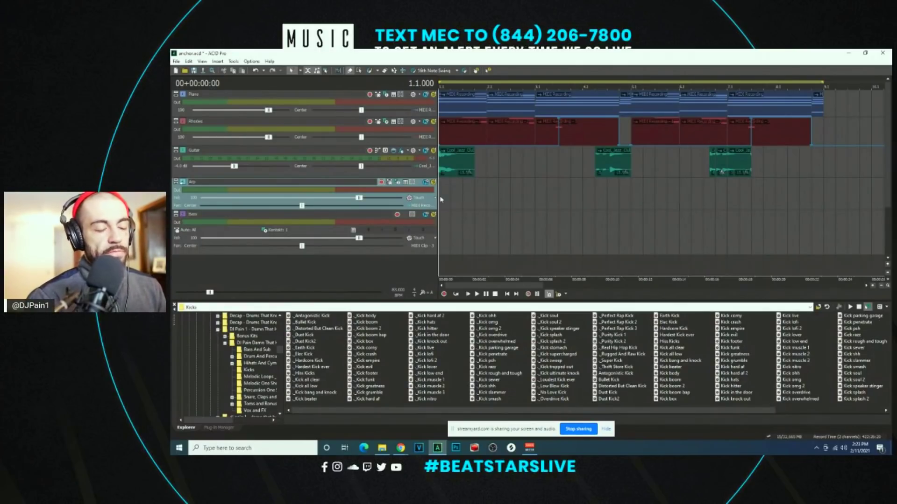
key("ctrl+r")
key("space")
key("space")
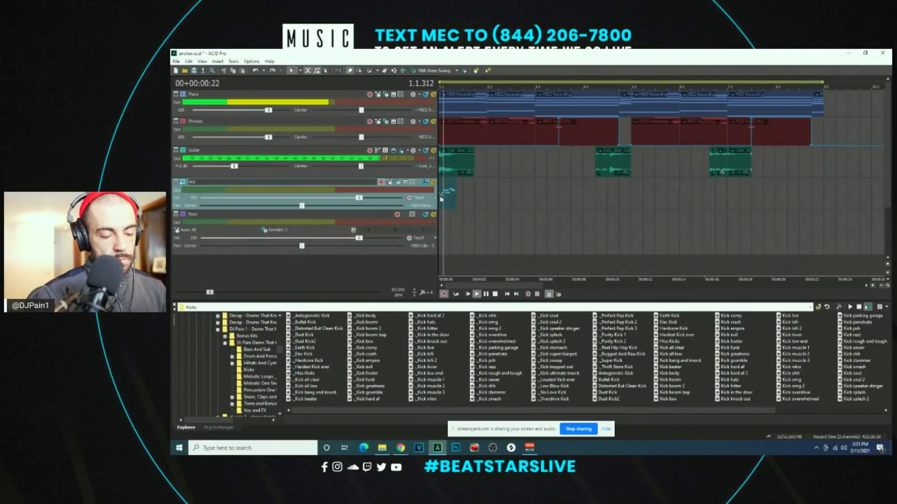
key("space")
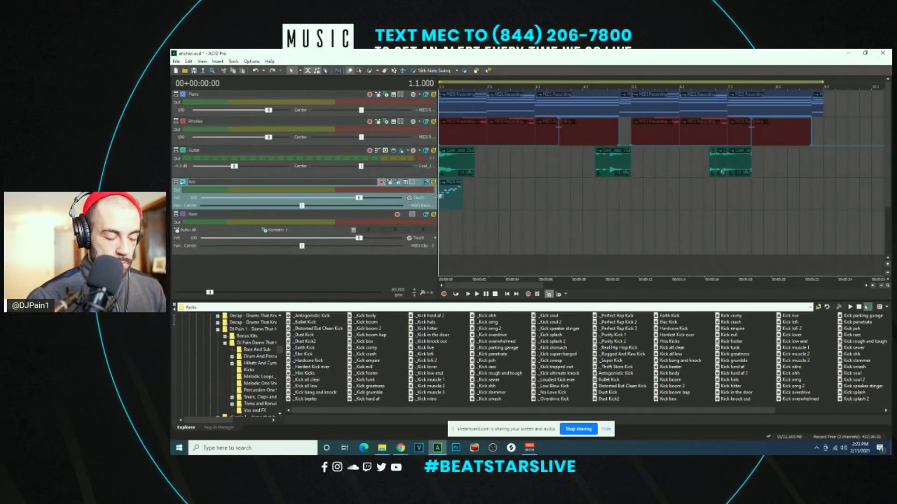
key("space")
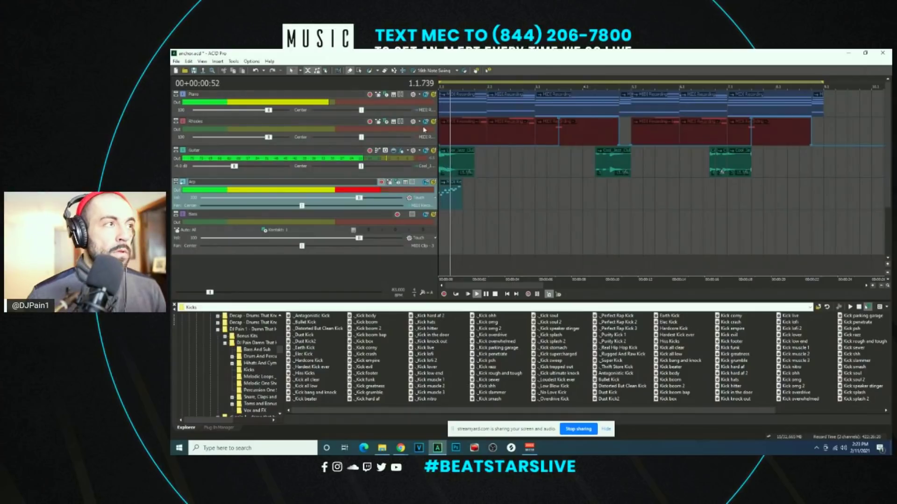
key("space")
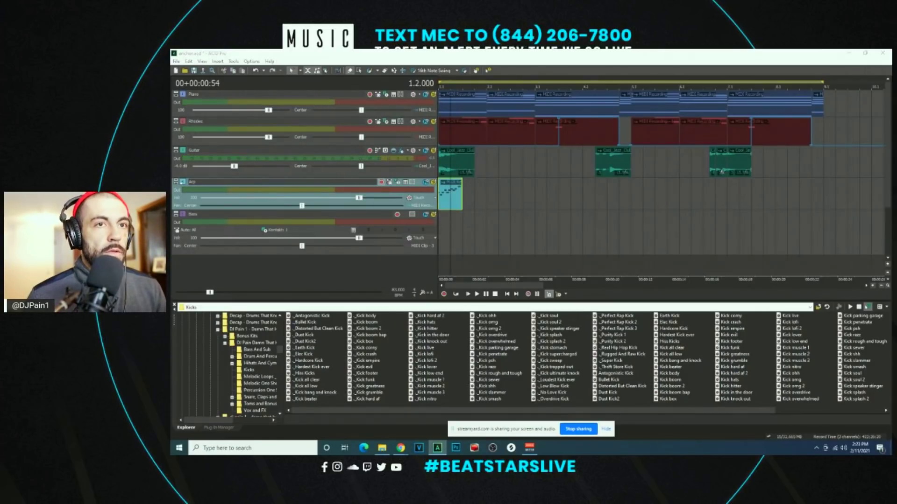
Step: Open the new Arp clip in the piano roll editor and change the note-snapping grid
double_click(450, 194)
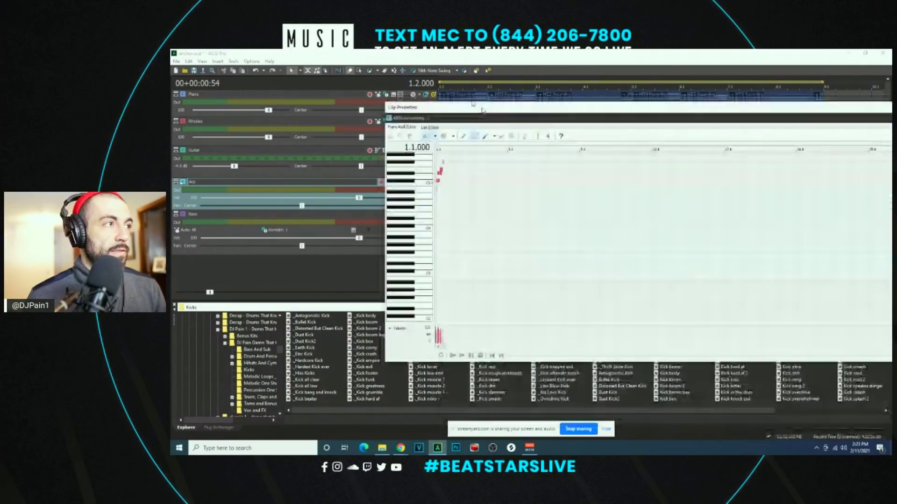
left_click(418, 110)
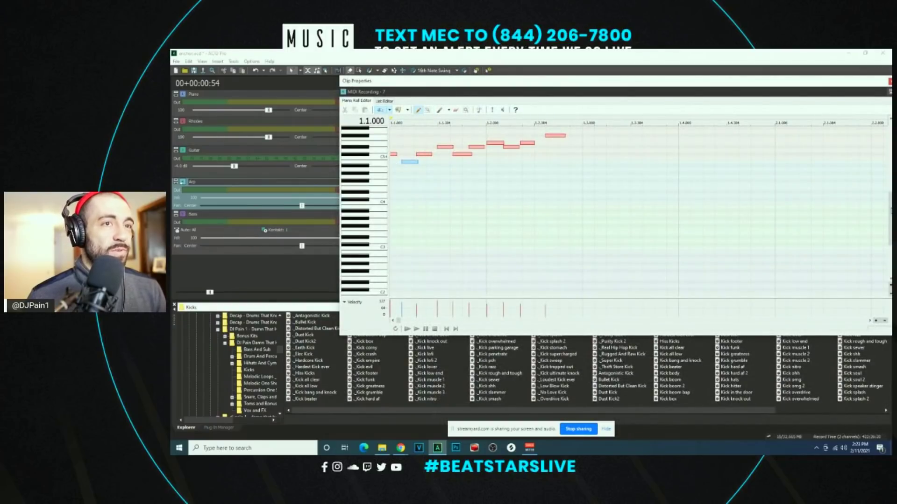
scroll(889, 201, "up", 2)
scroll(402, 175, "up", 2)
left_click(389, 109)
left_click(416, 206)
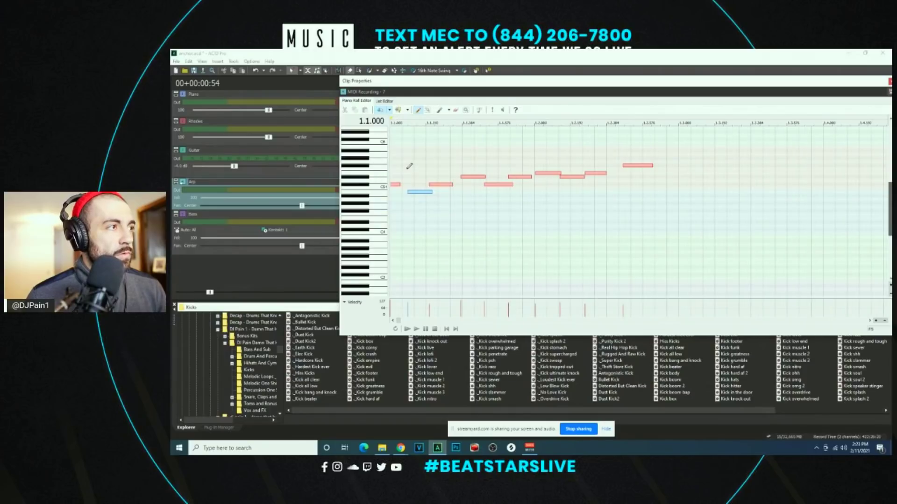
Step: Shorten the second to fifth notes of the run to one grid step each and line them up back to back
left_click(422, 193)
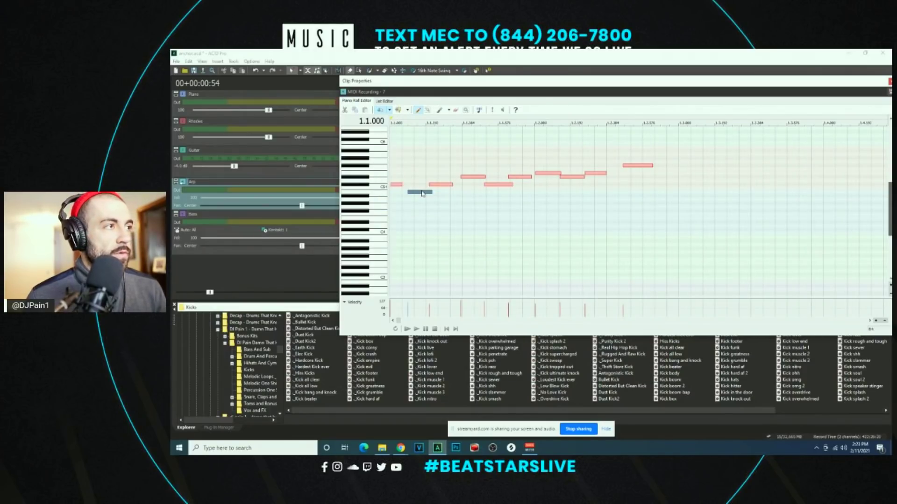
left_click(439, 185)
left_click(441, 182)
mouse_move(436, 184)
left_mouse_down()
mouse_move(424, 184)
mouse_move(470, 176)
mouse_move(436, 177)
left_mouse_up()
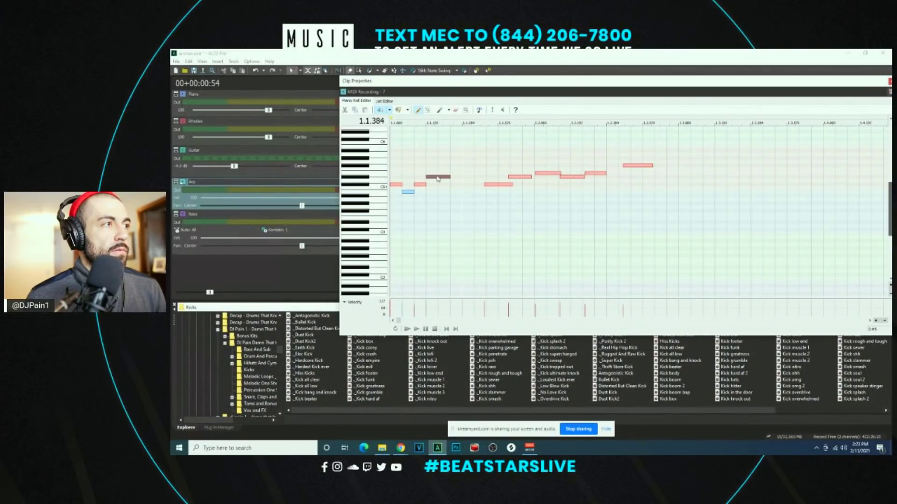
left_click_drag(498, 184, 452, 186)
left_click(464, 184)
key("Delete")
left_click_drag(466, 185, 450, 184)
Step: Shorten the sixth to tenth notes to one grid step each and place them consecutively after the fifth note
left_click_drag(522, 176, 471, 178)
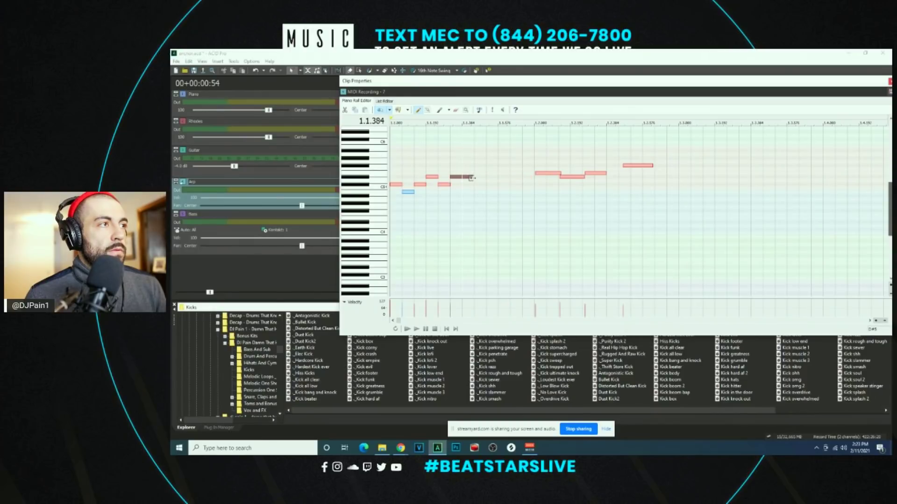
left_click_drag(536, 172, 474, 174)
left_click_drag(577, 177, 487, 177)
left_click_drag(600, 175, 500, 173)
left_click_drag(648, 168, 519, 166)
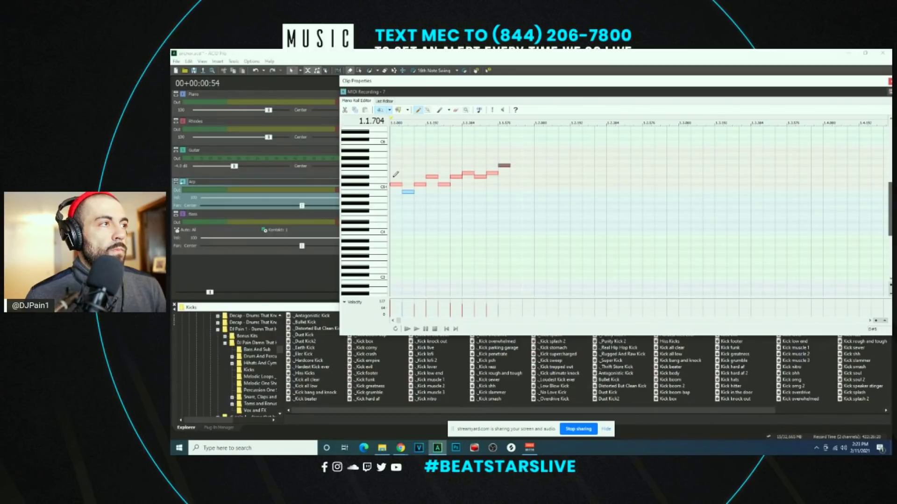
Step: Extend the arp run after the tenth note with alternating, gradually rising one-step notes until just past 1.2.384
key("space")
left_click(513, 172)
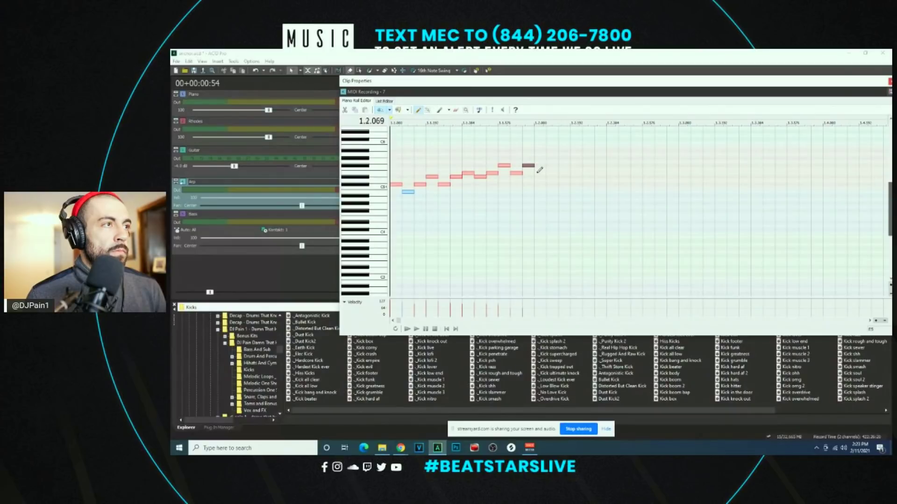
left_click(540, 158)
left_click(552, 165)
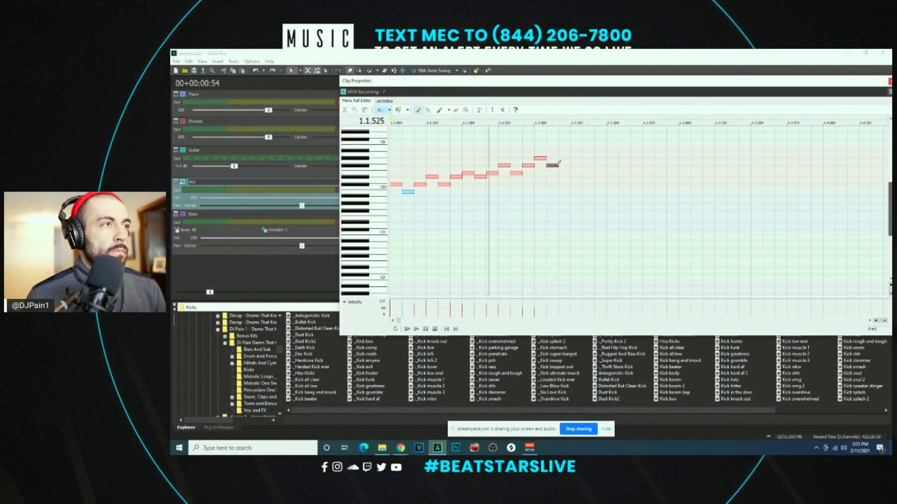
left_click(564, 157)
left_click(576, 146)
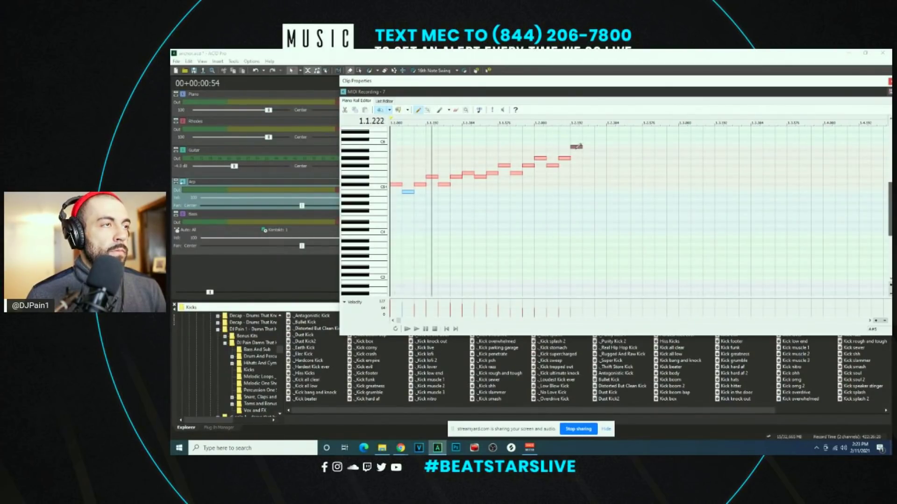
left_click(588, 158)
left_click(596, 146)
left_click(607, 139)
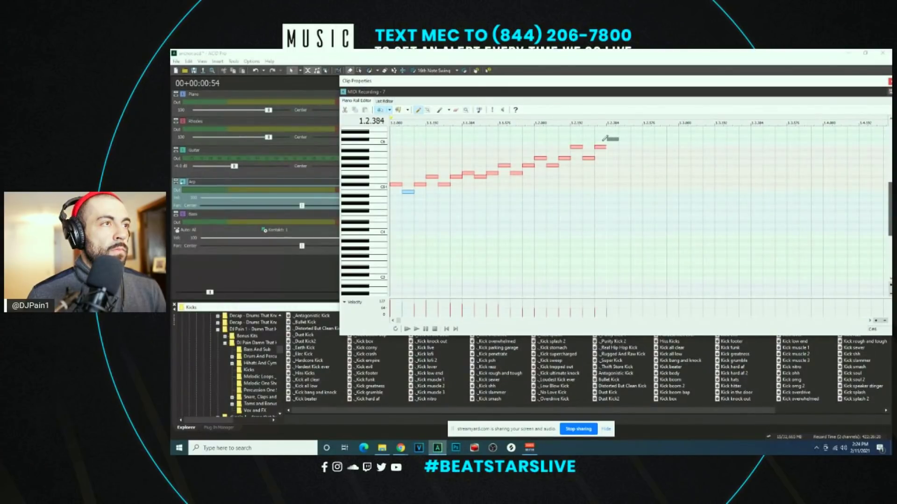
left_click(624, 146)
left_click(636, 136)
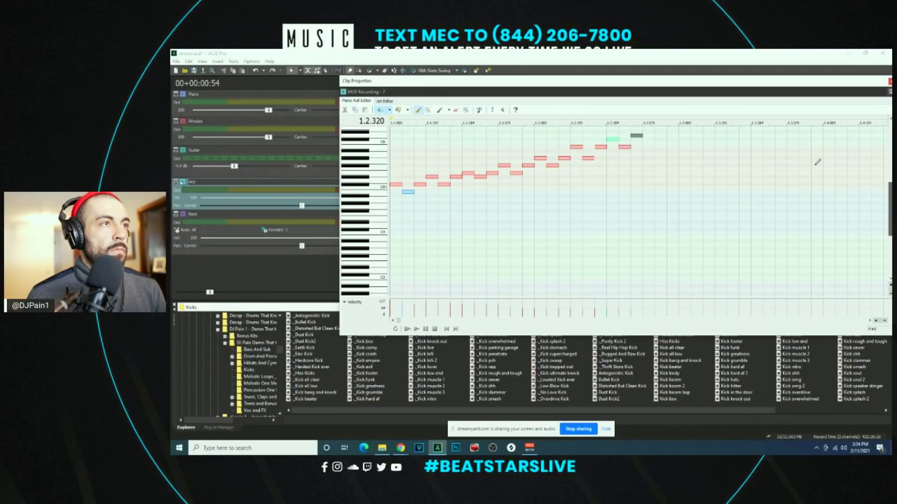
Step: Continue the alternating run upward with consecutive one-step notes through 1.3.192, each pair stepping higher above C6
scroll(803, 177, "up", 2)
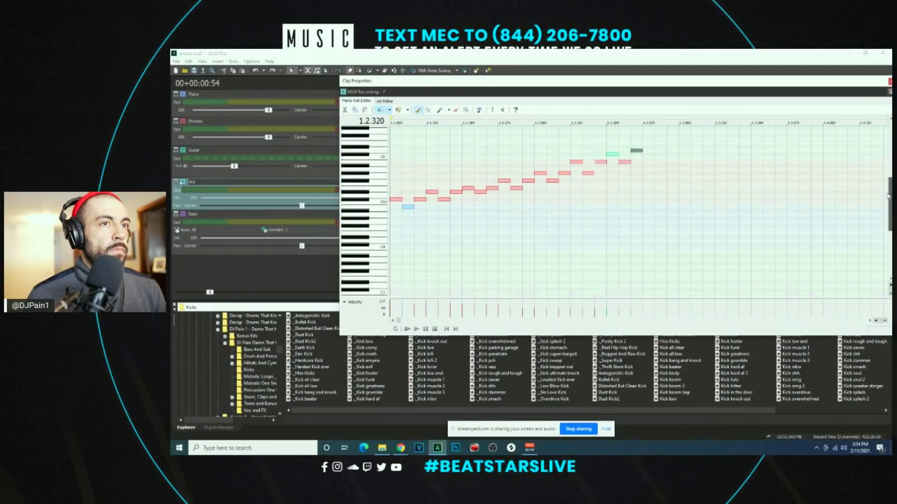
left_click(649, 159)
left_click(660, 162)
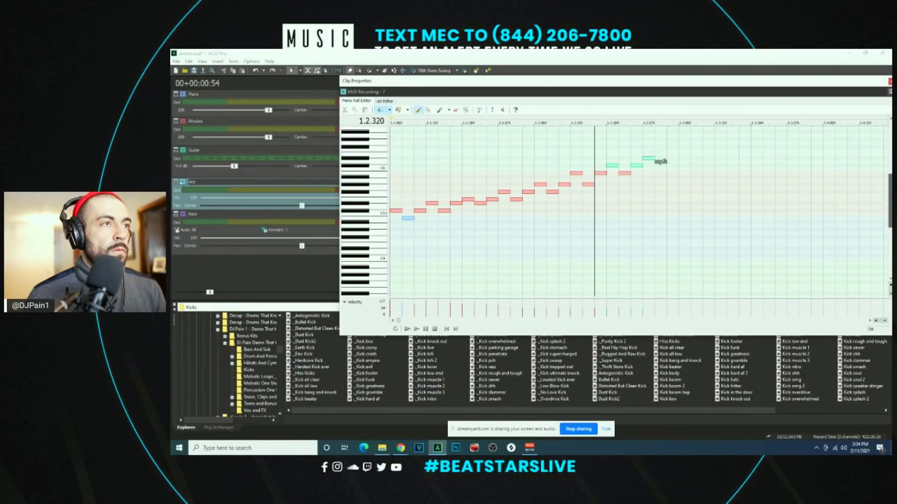
left_click(672, 158)
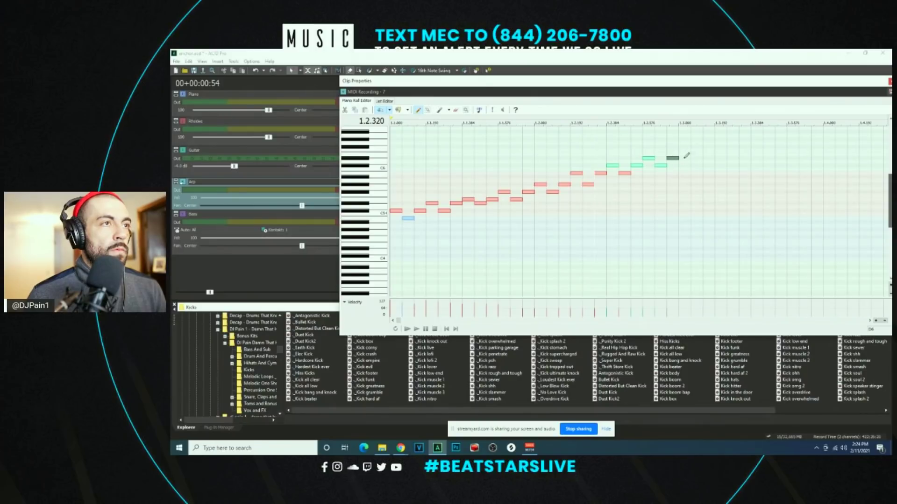
left_click(684, 150)
left_click_drag(686, 153, 685, 149)
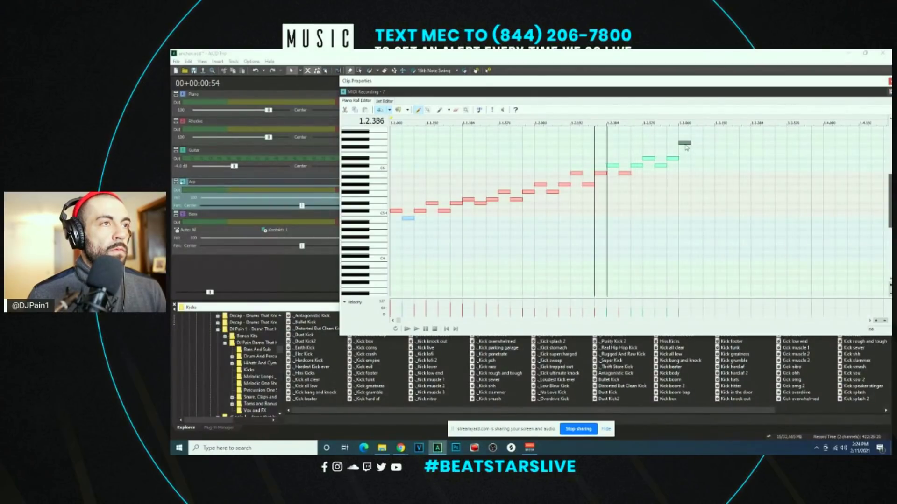
left_click(698, 159)
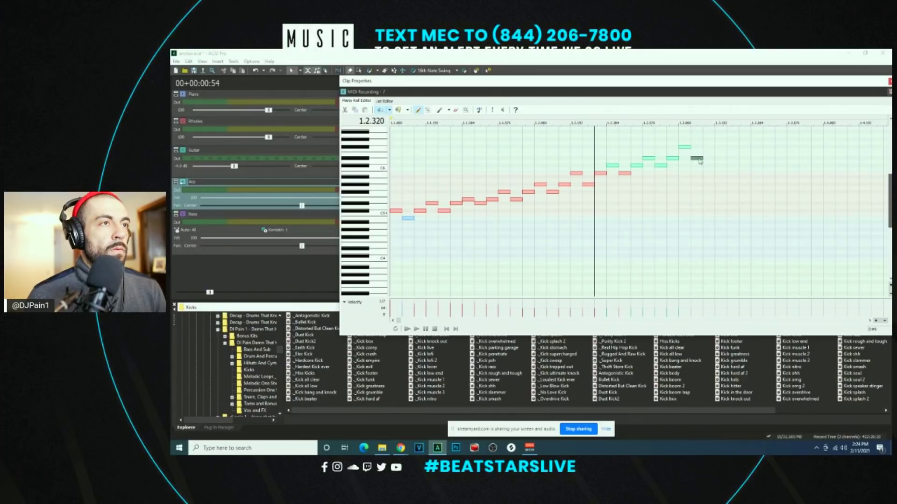
left_click(719, 139)
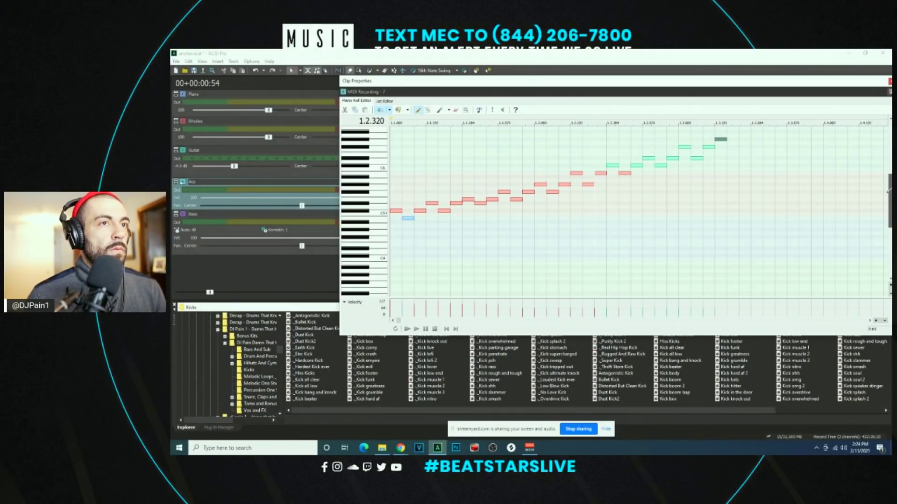
Step: Add rising one-step notes from after 1.3.192 to just past 1.4.000, bringing the run up to around C7
scroll(886, 187, "up", 2)
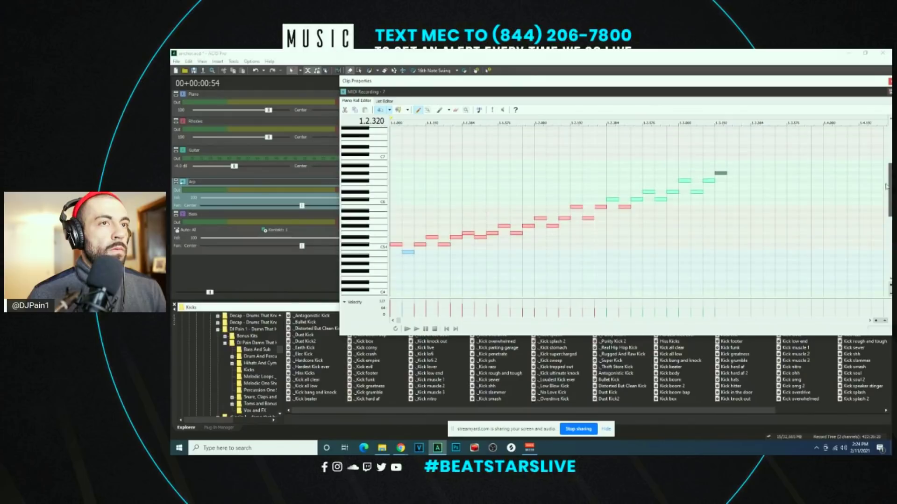
left_click(743, 173)
left_click(766, 173)
left_click(792, 162)
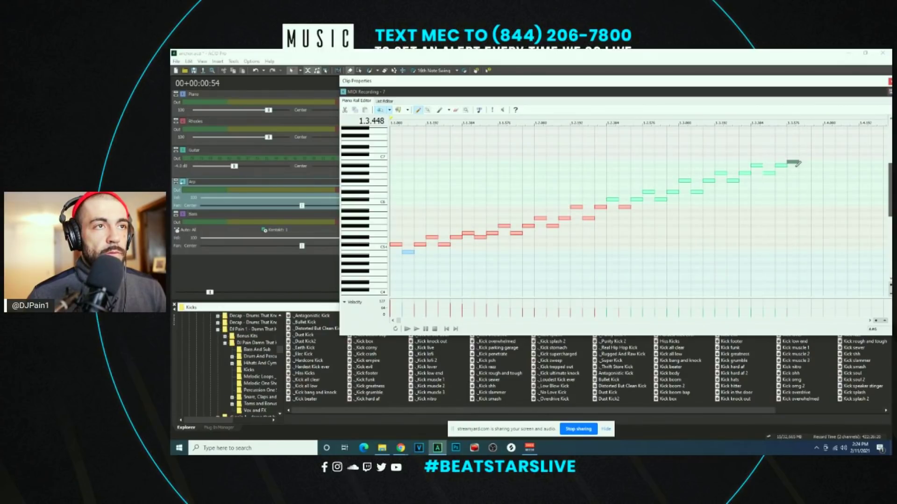
left_click_drag(806, 172, 811, 164)
left_click(829, 154)
left_click(840, 158)
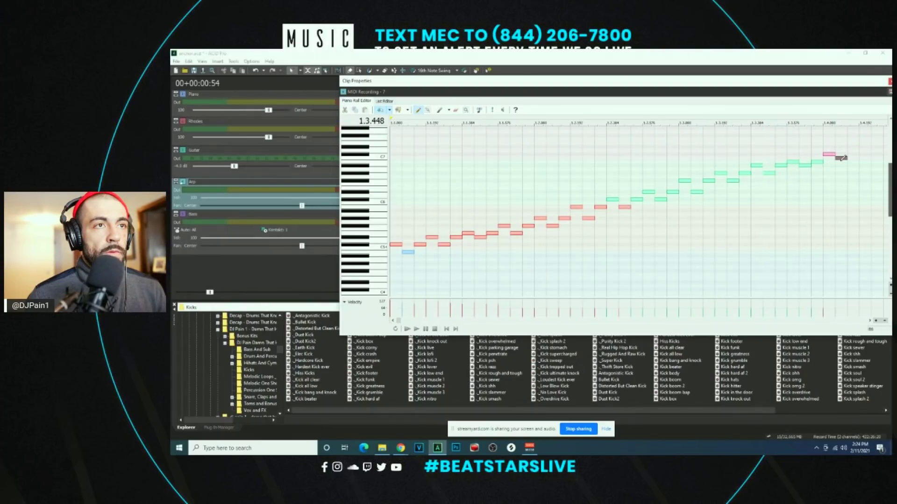
left_click(850, 155)
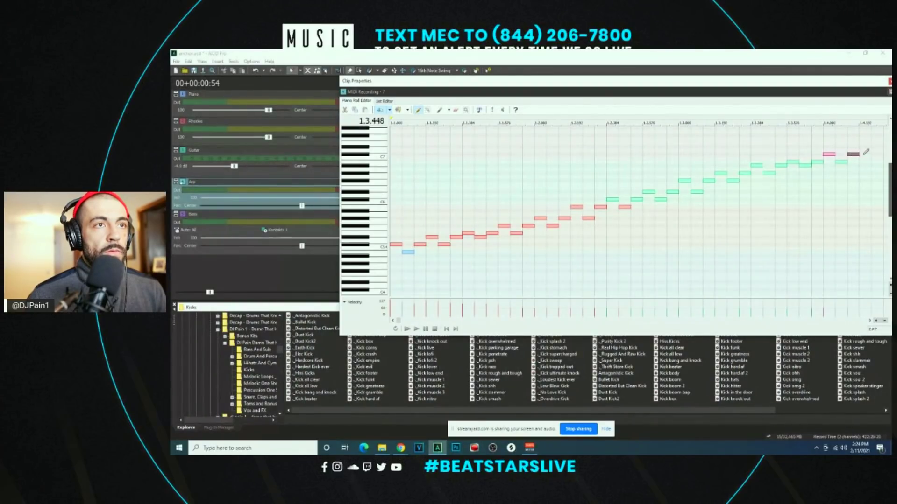
Step: Complete the run's fourth beat with alternating one-step notes climbing above C7 through 1.4.576
scroll(863, 146, "down", 2)
left_click(627, 147)
scroll(677, 150, "up", 2)
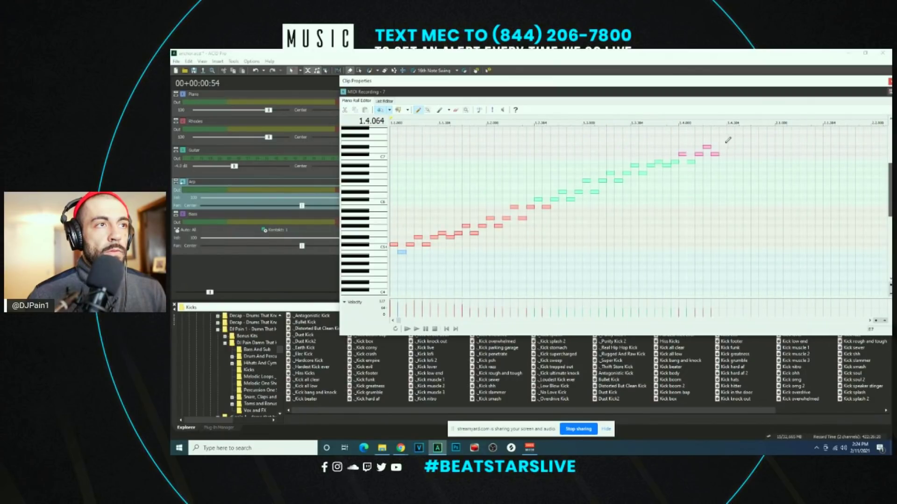
left_click(730, 140)
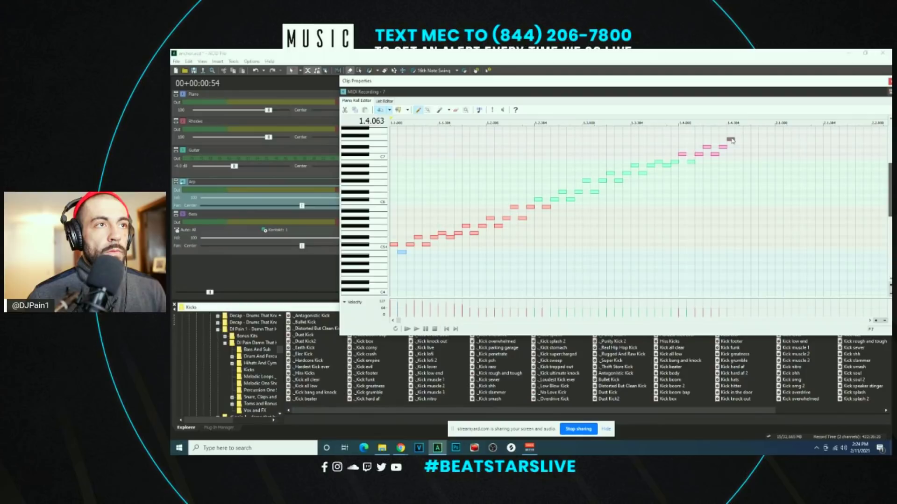
scroll(731, 140, "up", 2)
left_click(707, 146)
left_click(722, 136)
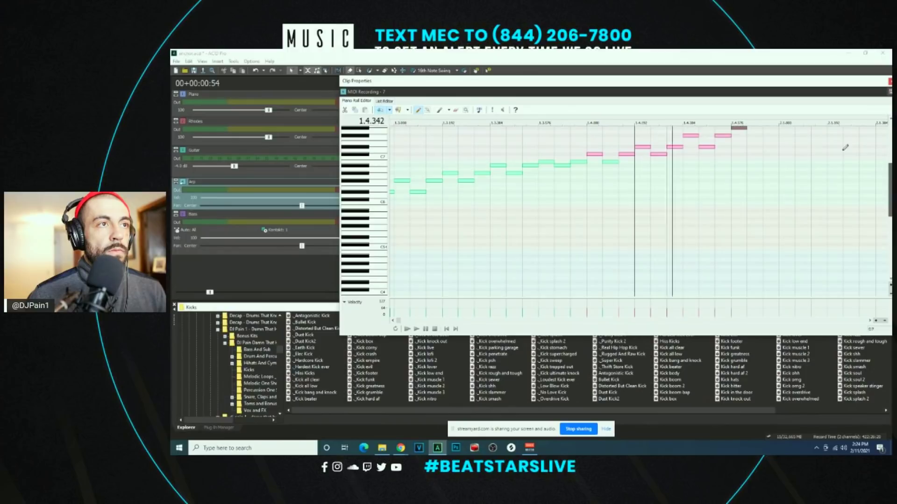
Step: Close the note editor, then extend the Arp clip to about bar 3.2 and play back the run
scroll(641, 186, "down", 5)
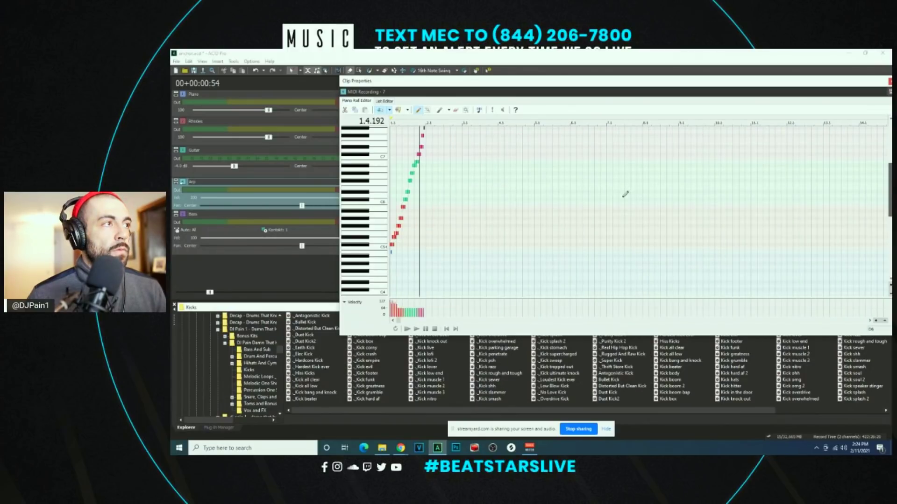
scroll(627, 193, "up", 5)
left_click_drag(460, 84, 808, 106)
left_click(884, 102)
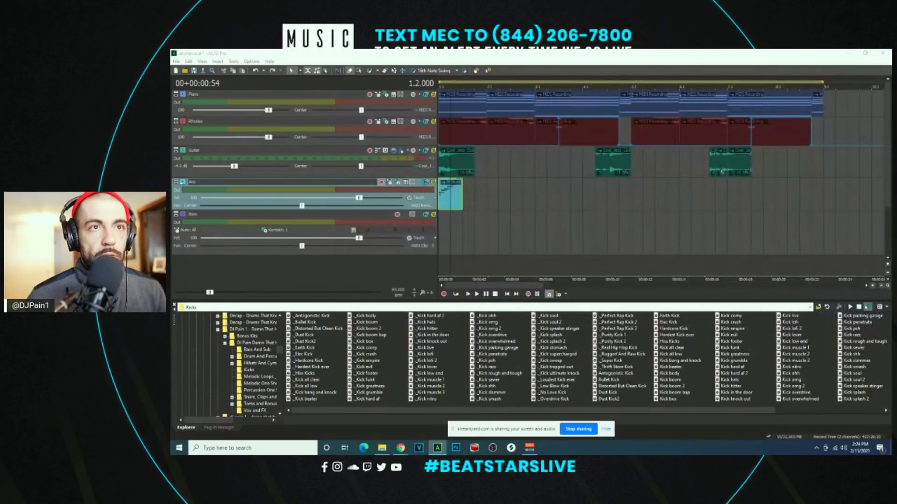
left_click_drag(463, 192, 547, 194)
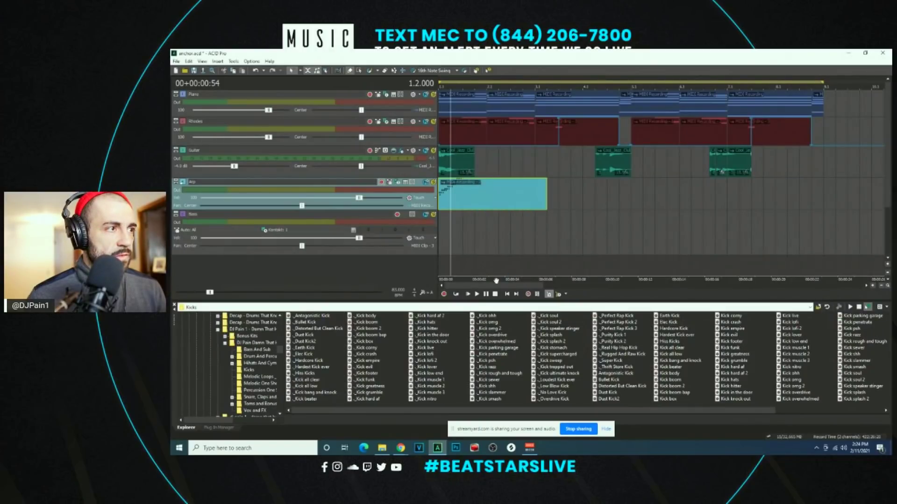
key("space")
scroll(509, 249, "up", 2)
scroll(510, 248, "up", 1)
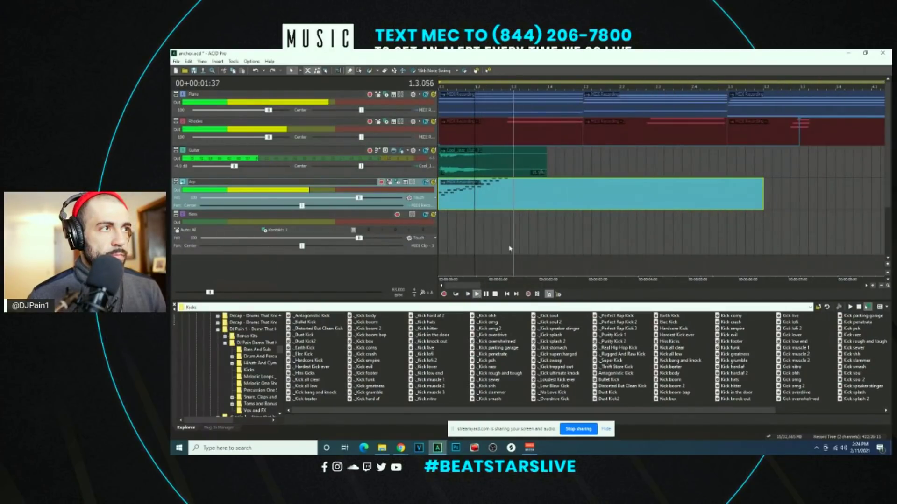
scroll(689, 223, "down", 2)
double_click(468, 199)
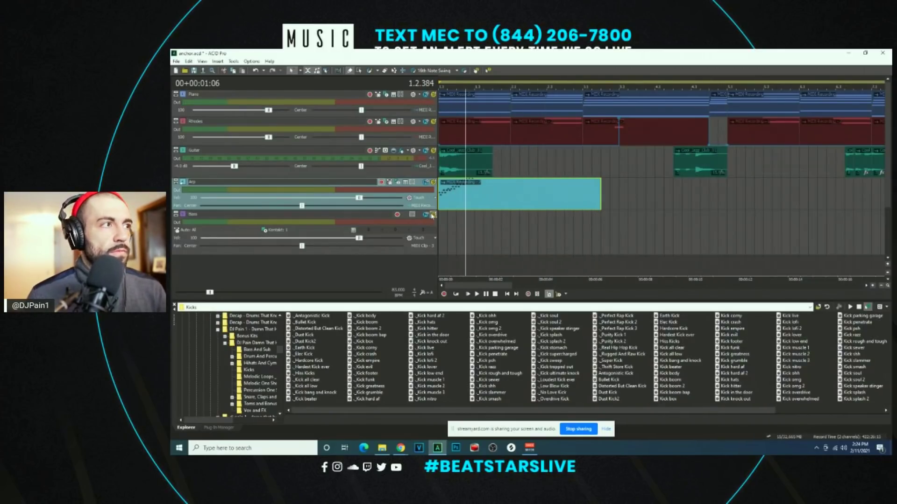
Step: Discard the Arp clip and record a new rising run about a quarter bar long from 1.1.000 on the Arp track
key("ctrl+z")
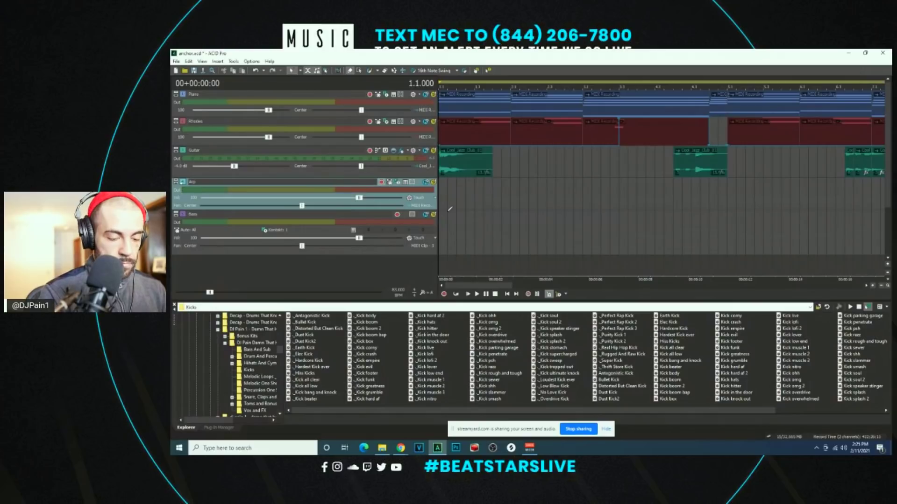
key("ctrl+r")
key("space")
key("Down")
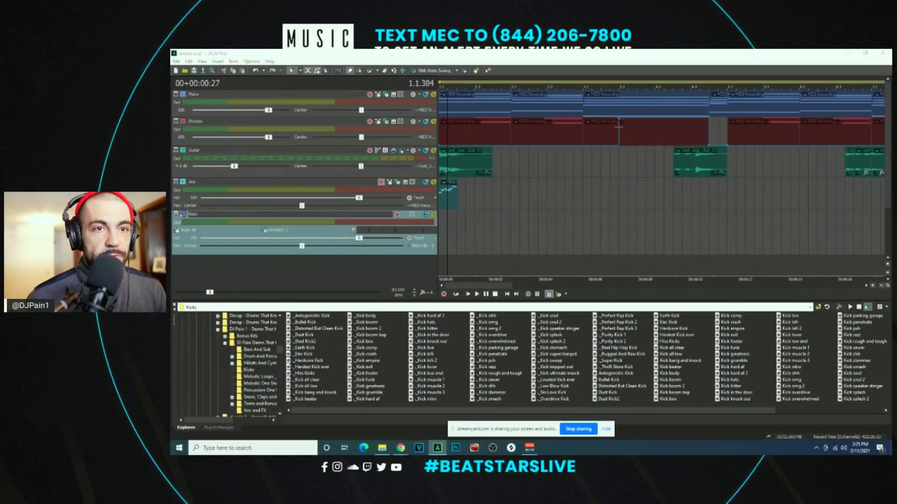
Step: Show the new Arp recording in the piano roll editor and set note snapping to 32nd Note Triplets
scroll(752, 297, "up", 3)
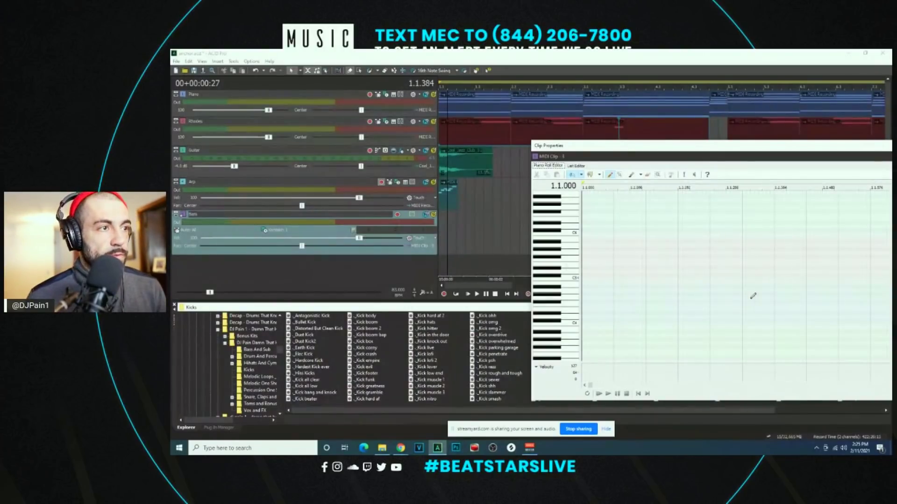
scroll(648, 203, "down", 4)
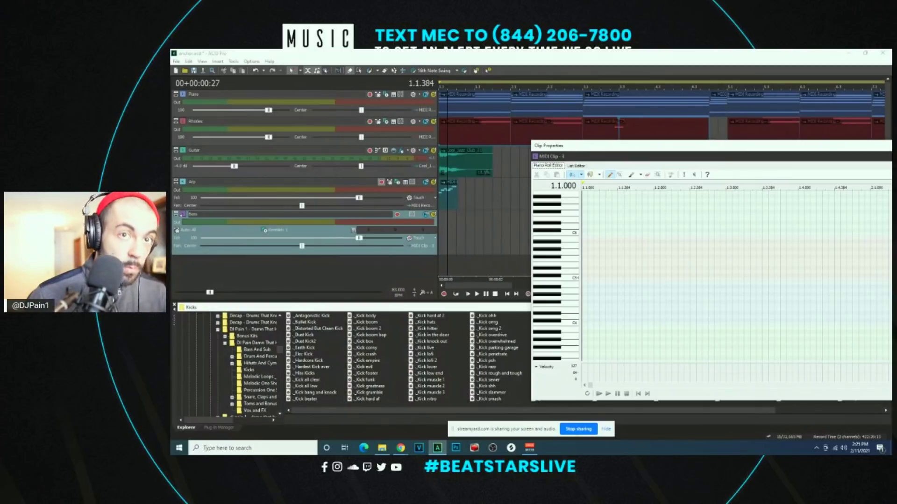
scroll(556, 275, "up", 5)
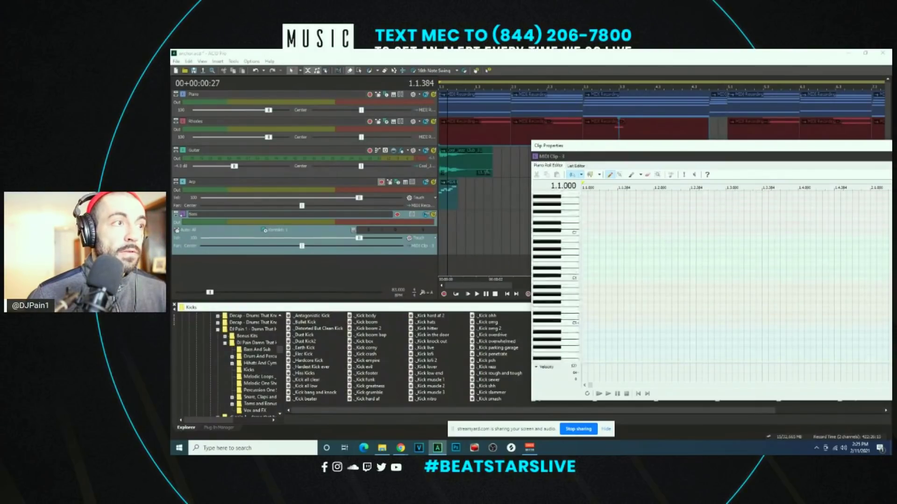
scroll(556, 276, "up", 2)
left_click(449, 191)
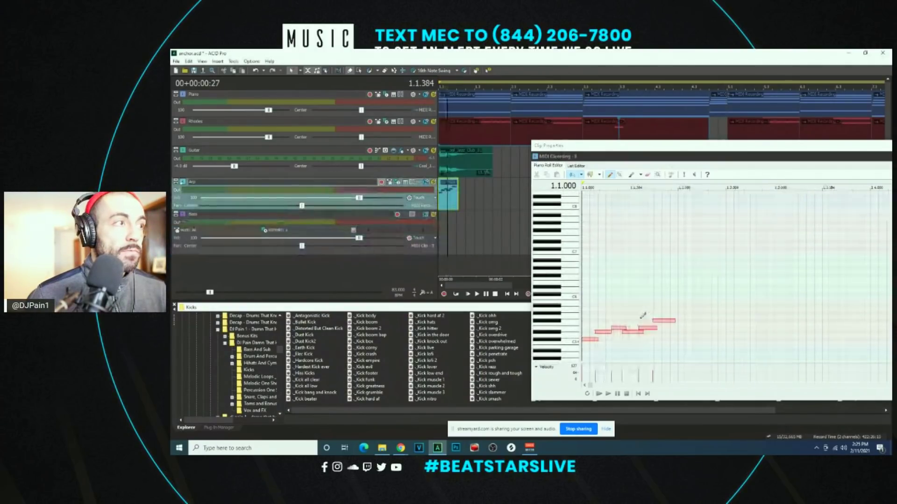
left_click(581, 176)
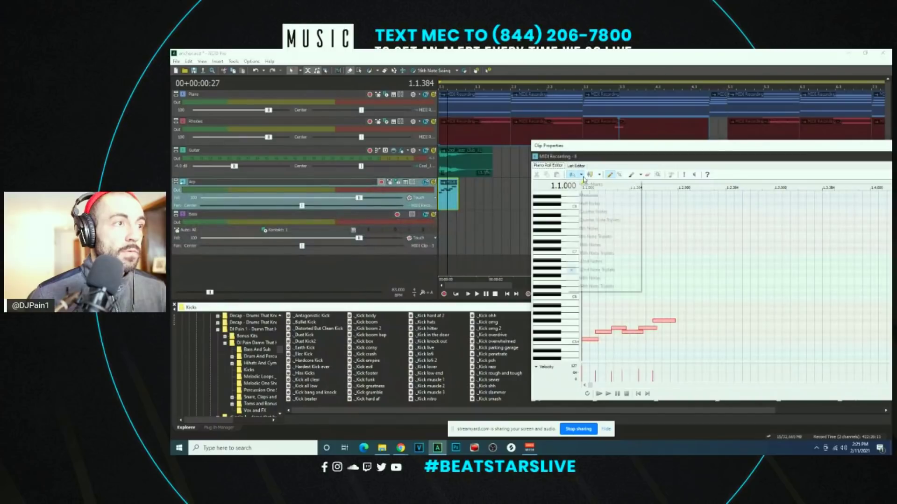
left_click(607, 267)
Step: Shorten the six recorded notes to one grid step each and line them up back to back from 1.1.000
left_click(594, 339)
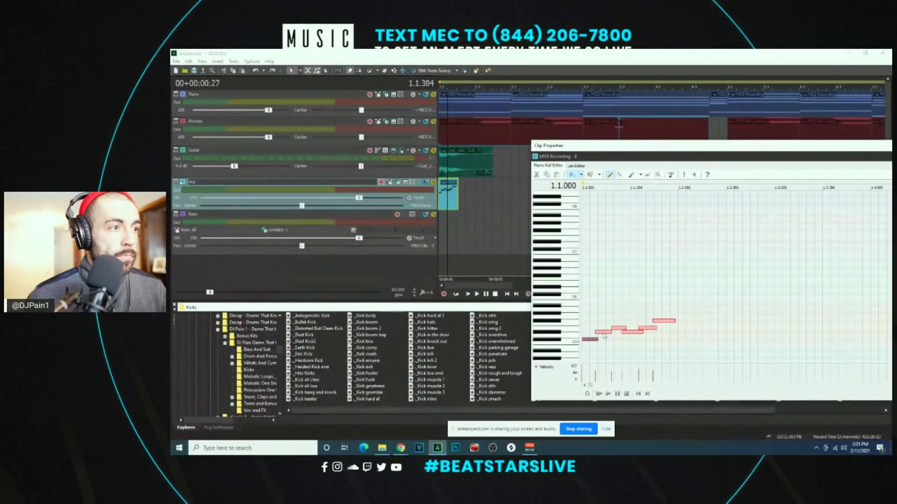
left_click_drag(626, 334, 634, 334)
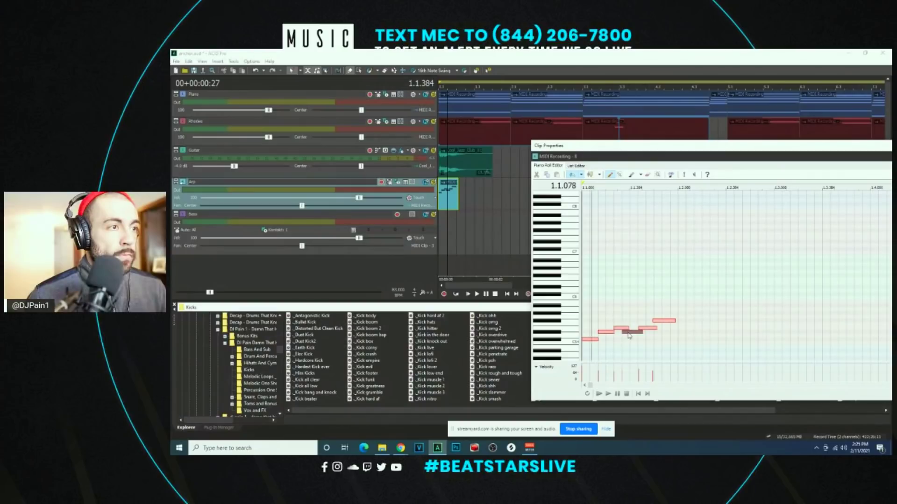
left_click_drag(608, 333, 601, 334)
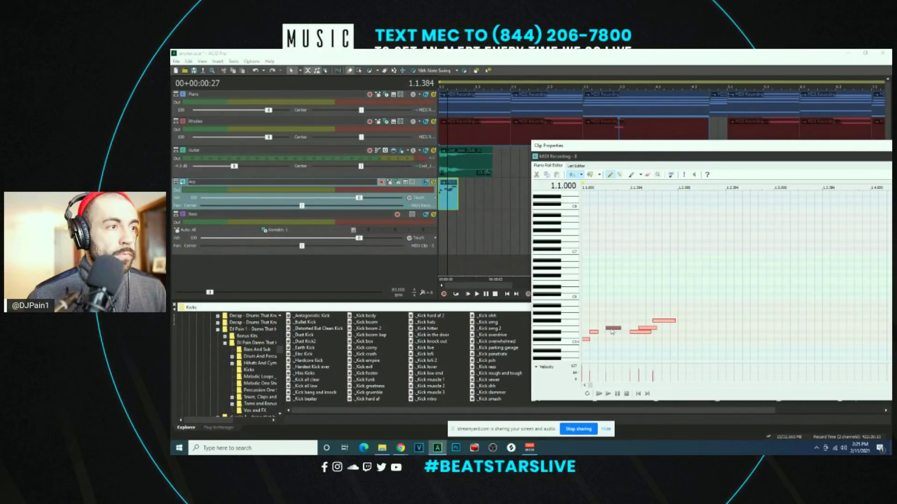
mouse_move(651, 333)
left_mouse_down()
mouse_move(623, 328)
mouse_move(646, 325)
left_mouse_up()
left_click(629, 328)
left_click_drag(641, 322, 626, 321)
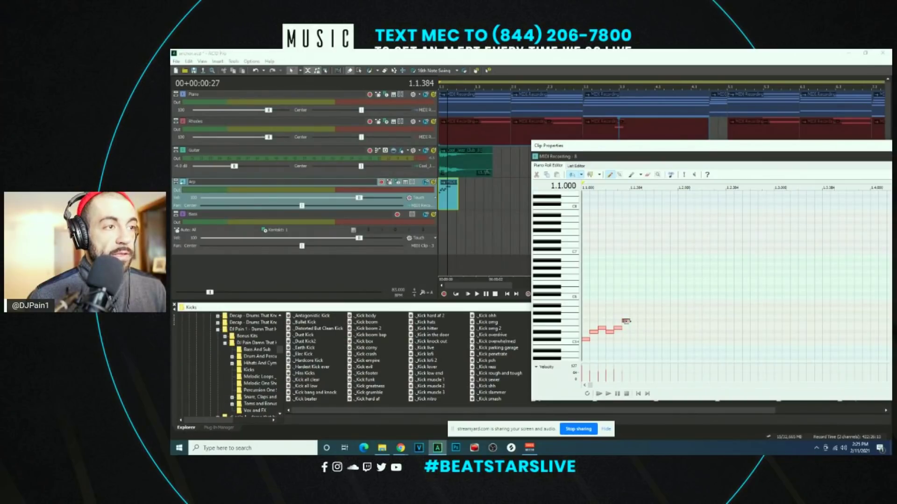
Step: Continue the Arp run in the piano roll with one-grid-step notes climbing in a zigzag up to about 1.2.384
key("space")
left_click(630, 328)
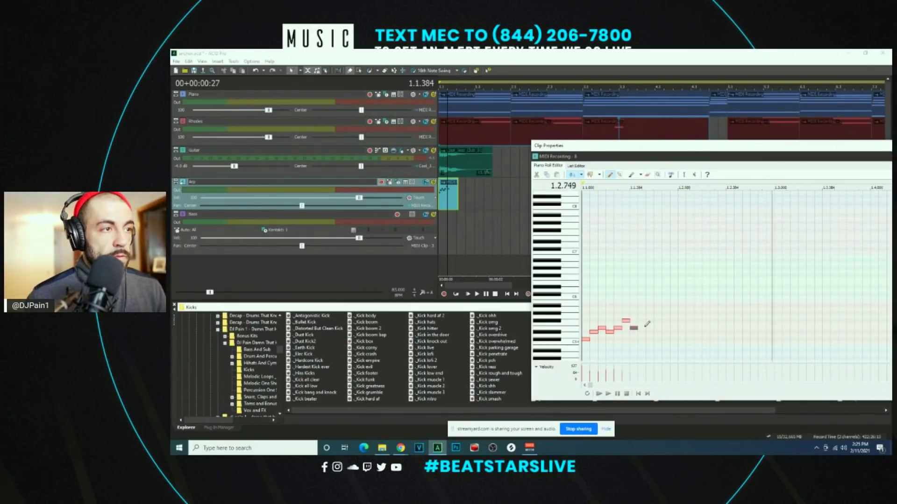
left_click(643, 322)
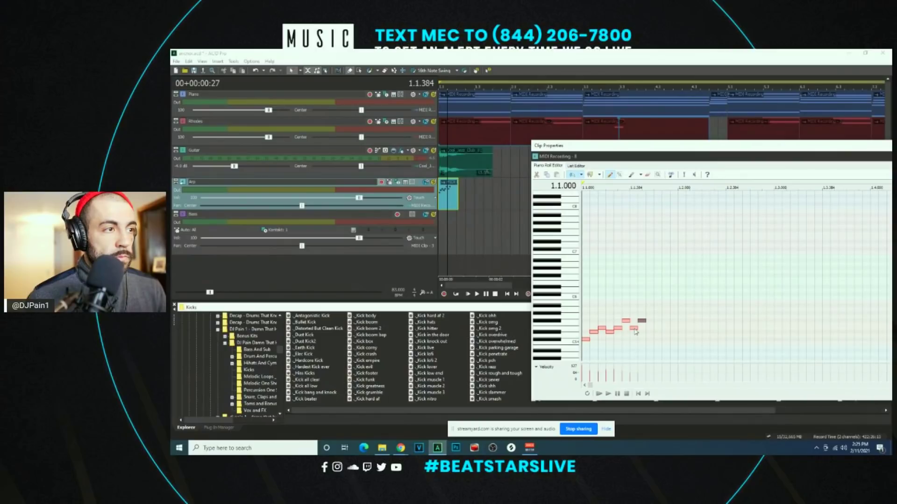
left_click(650, 314)
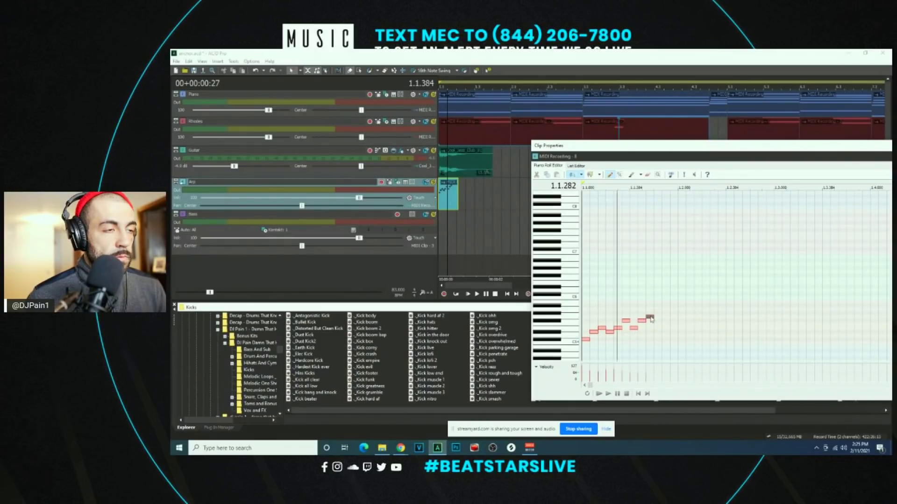
left_click(657, 320)
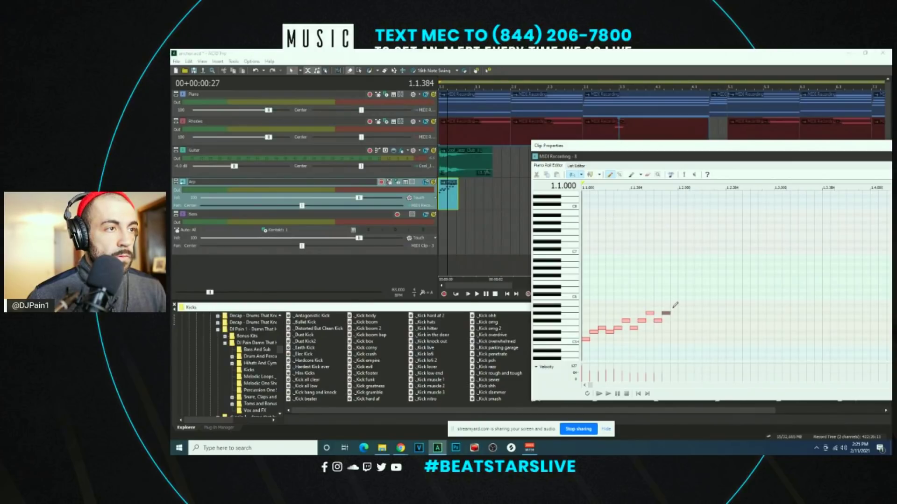
left_click_drag(677, 310, 677, 312)
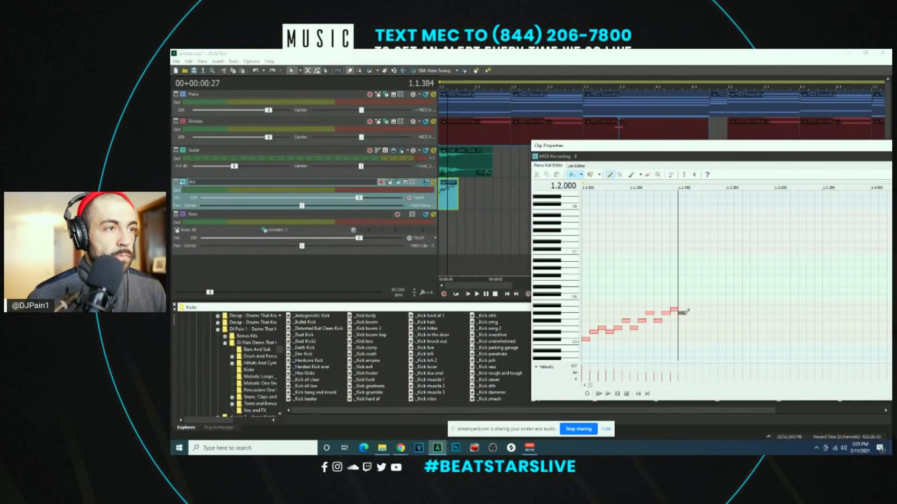
left_click(696, 301)
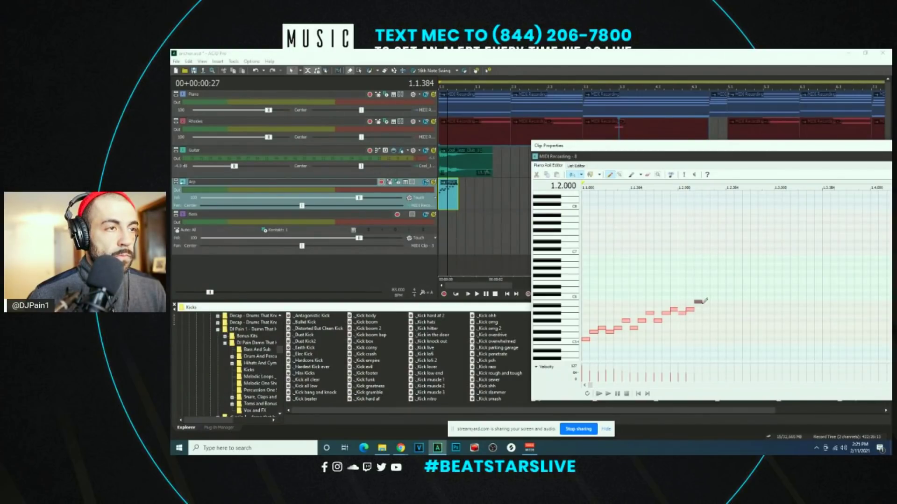
left_click(721, 298)
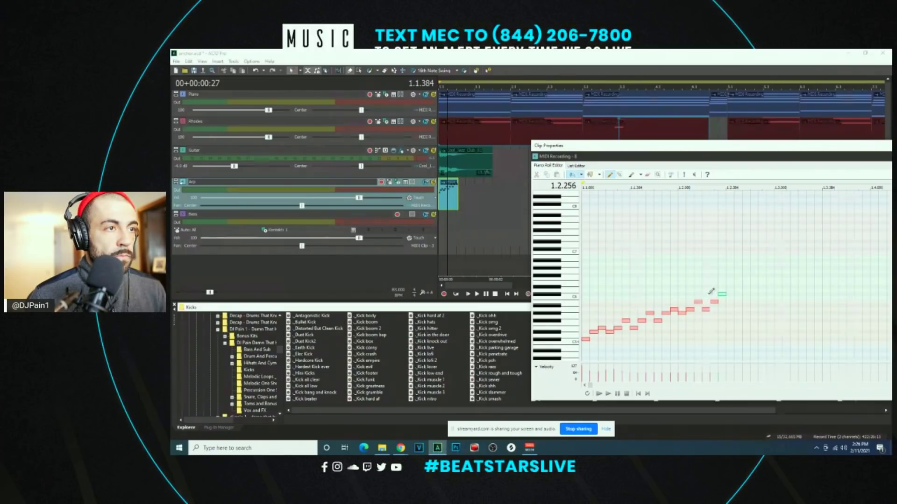
Step: Extend the zigzag of short notes upward to about 1.3.600 and raise its last note by one semitone
left_click(738, 295)
left_click(746, 287)
left_click(752, 294)
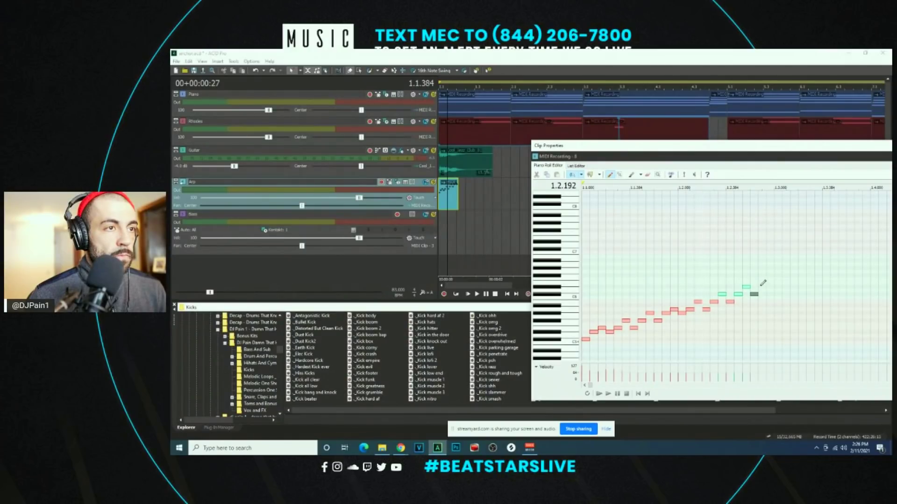
left_click(770, 283)
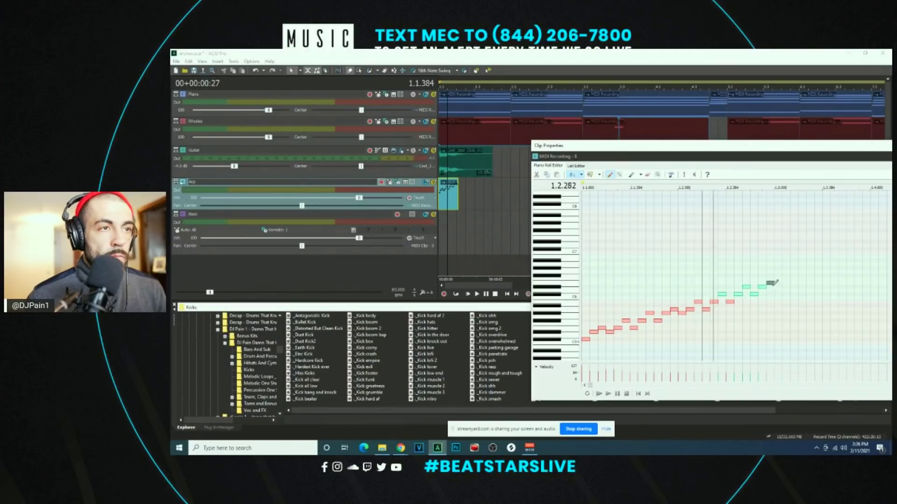
left_click(777, 286)
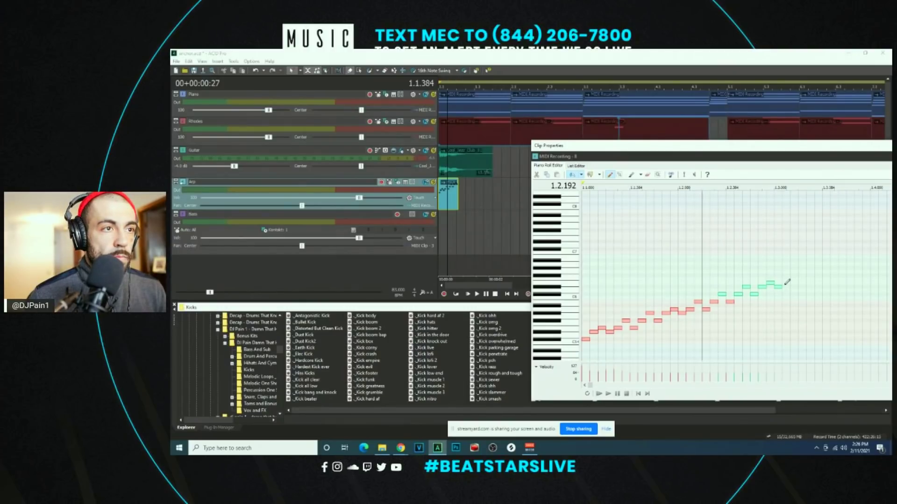
left_click(794, 276)
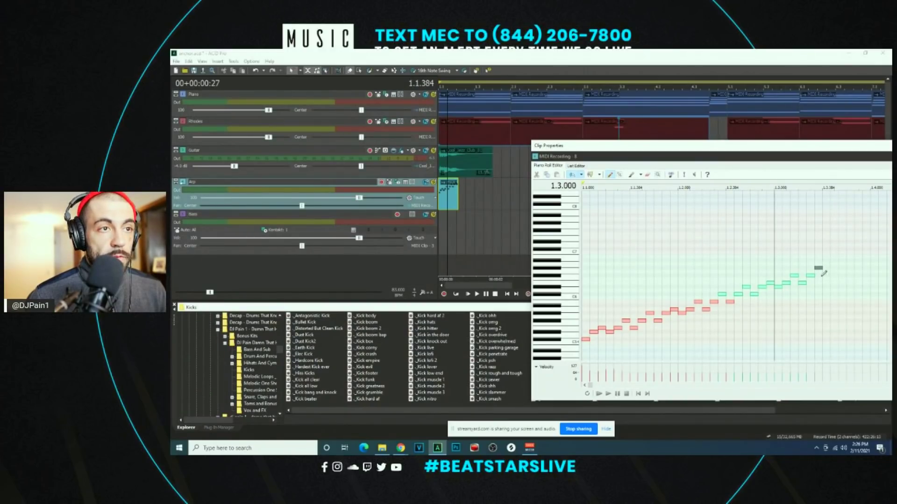
left_click(844, 260)
scroll(790, 280, "down", 2)
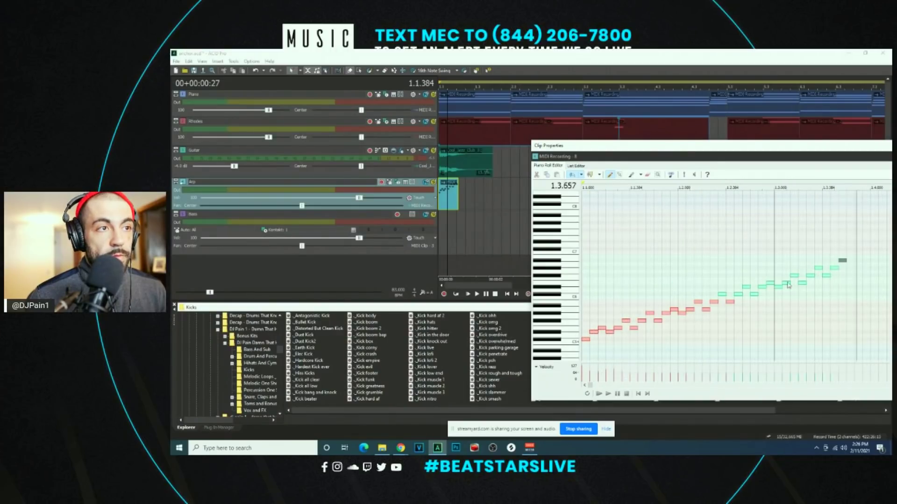
scroll(794, 271, "up", 2)
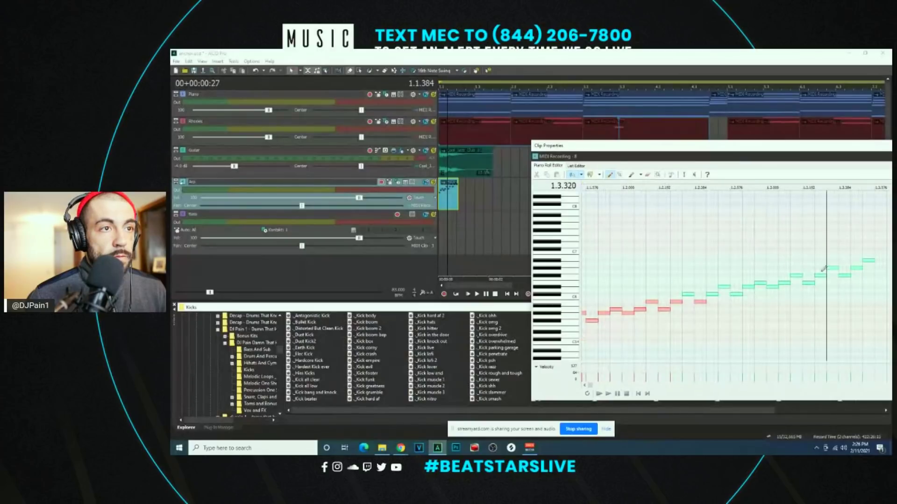
left_click(864, 257)
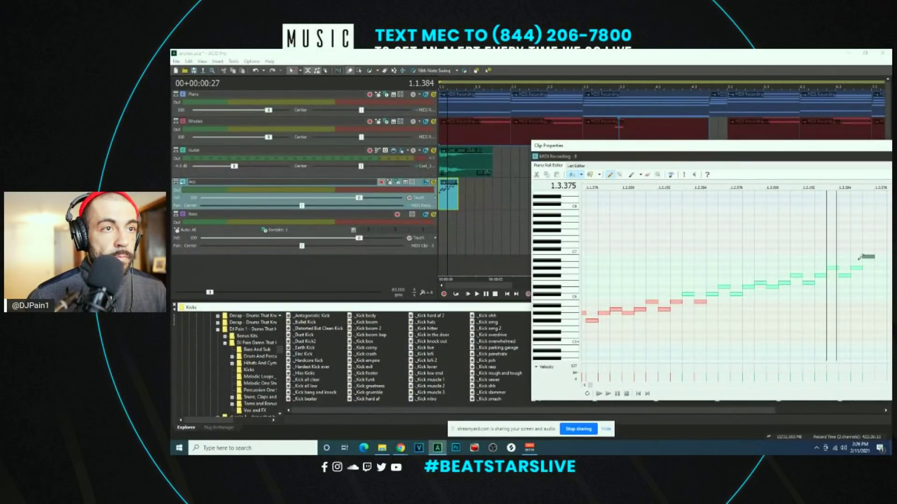
scroll(706, 260, "down", 2)
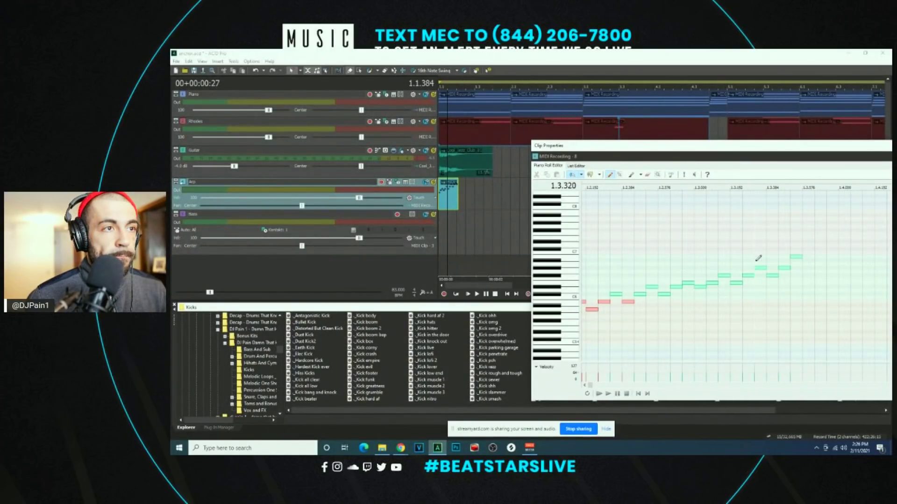
Step: Complete the rising run up to about 2.1.000, ending on a longer note just below C8
scroll(760, 257, "up", 2)
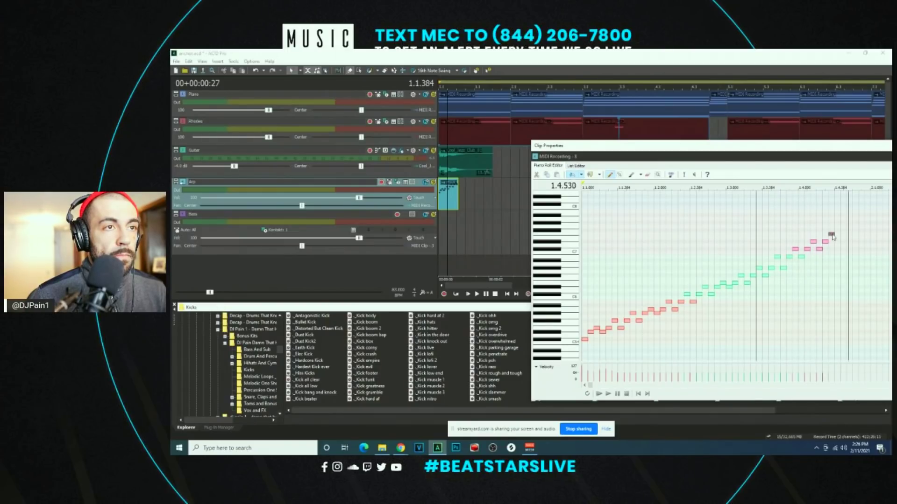
left_click_drag(833, 234, 833, 238)
left_click(838, 242)
left_click(848, 231)
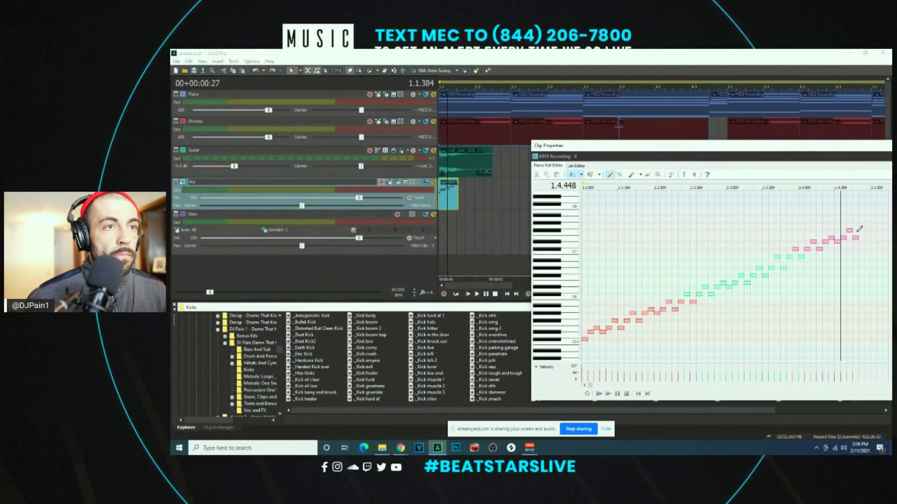
left_click(867, 226)
left_click(873, 230)
left_click(879, 220)
scroll(794, 220, "down", 2)
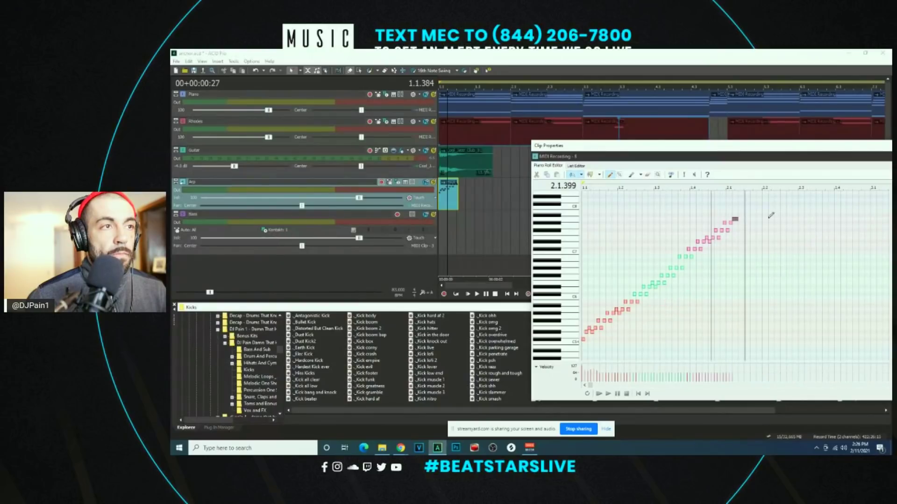
scroll(737, 218, "up", 1)
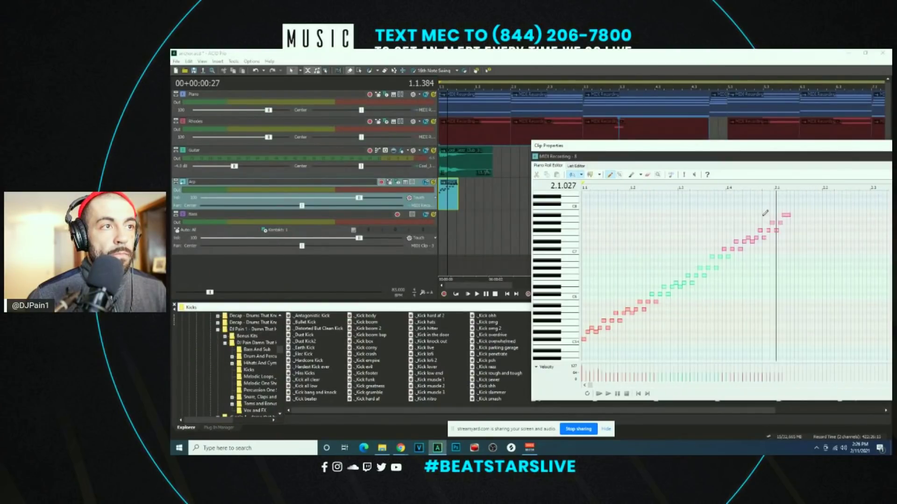
left_click_drag(785, 219, 785, 216)
Step: Lengthen the Arp clip to just past bar 2.1, close the note editor and play back the run with the other tracks
left_click(468, 295)
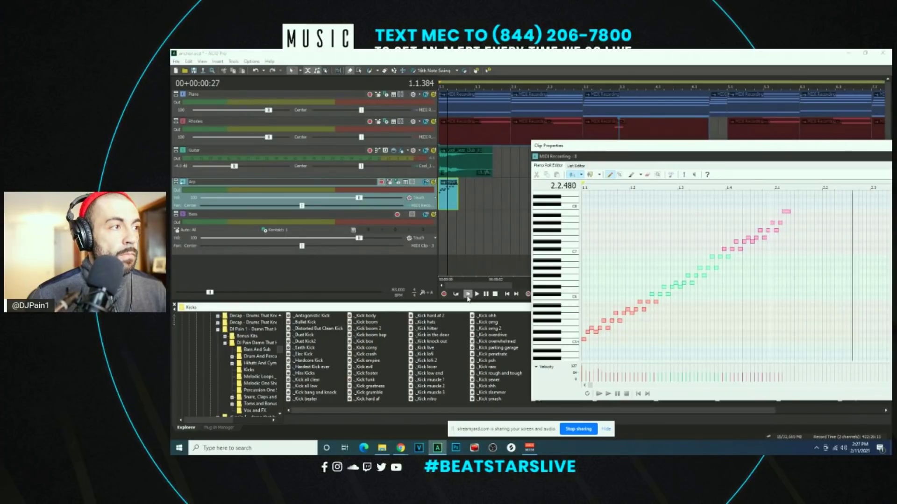
scroll(589, 368, "down", 5)
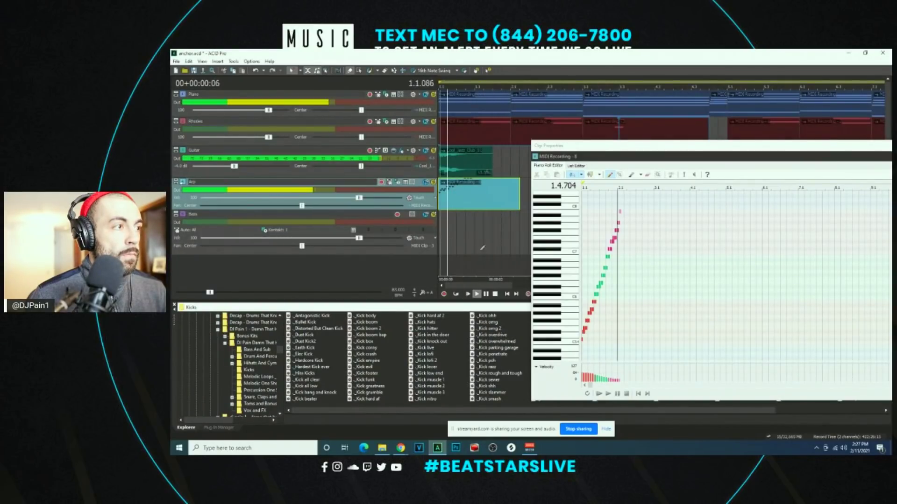
left_click(871, 162)
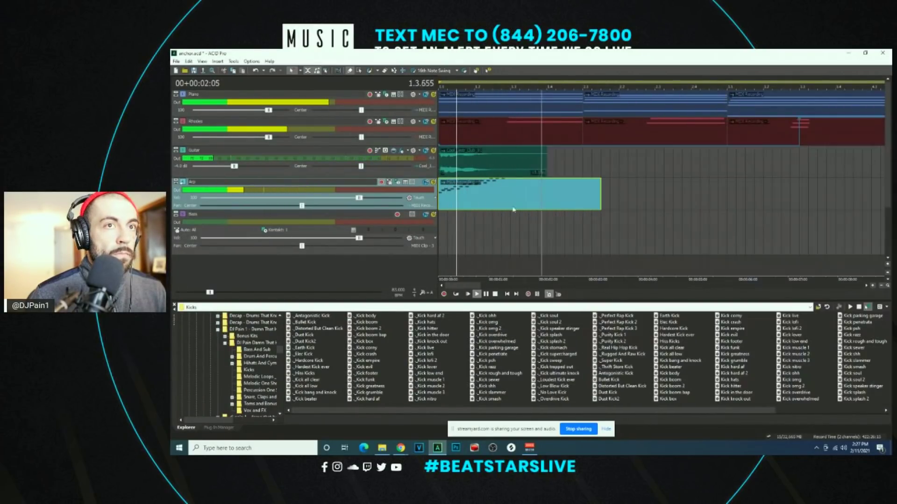
scroll(448, 191, "down", 2)
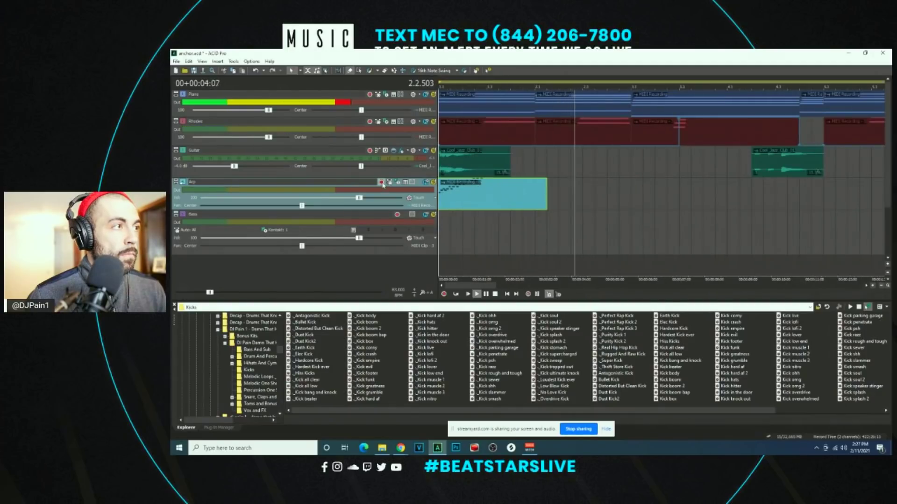
scroll(384, 188, "down", 2)
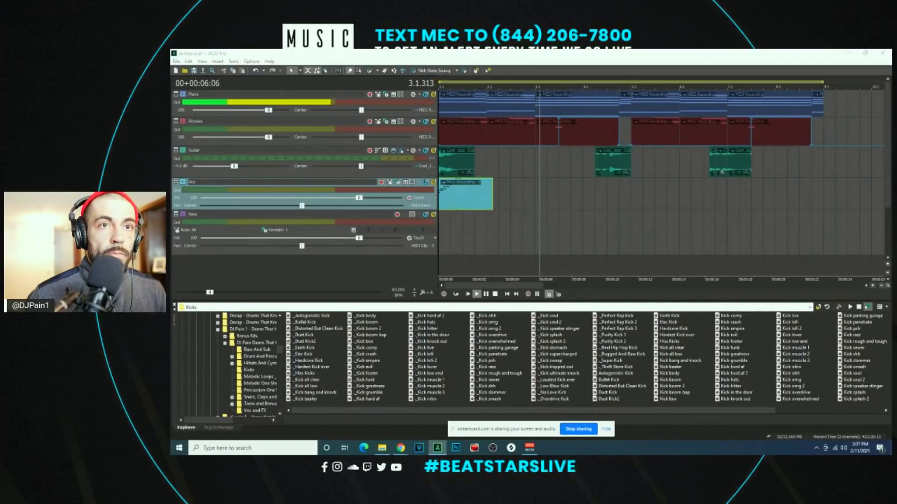
key("space")
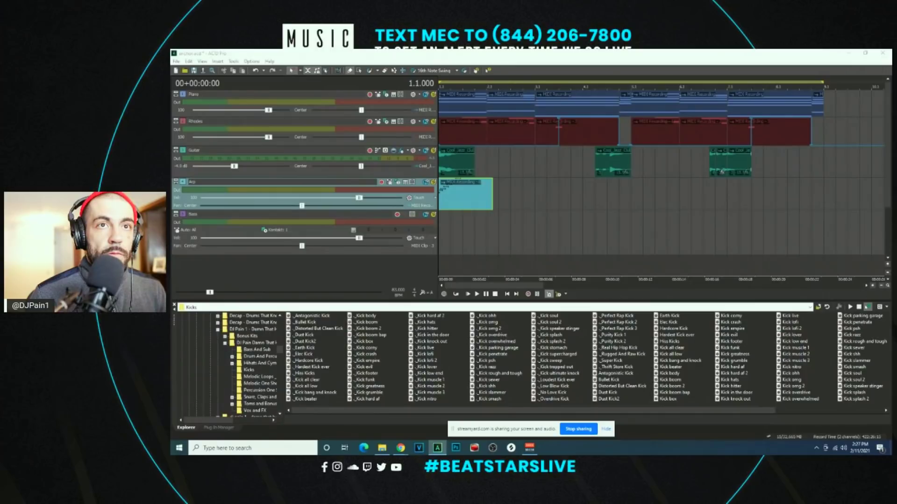
Step: Set the master filter cutoff of the Arp track's Omnisphere patch to about 0.4 and close the synth
left_click(420, 194)
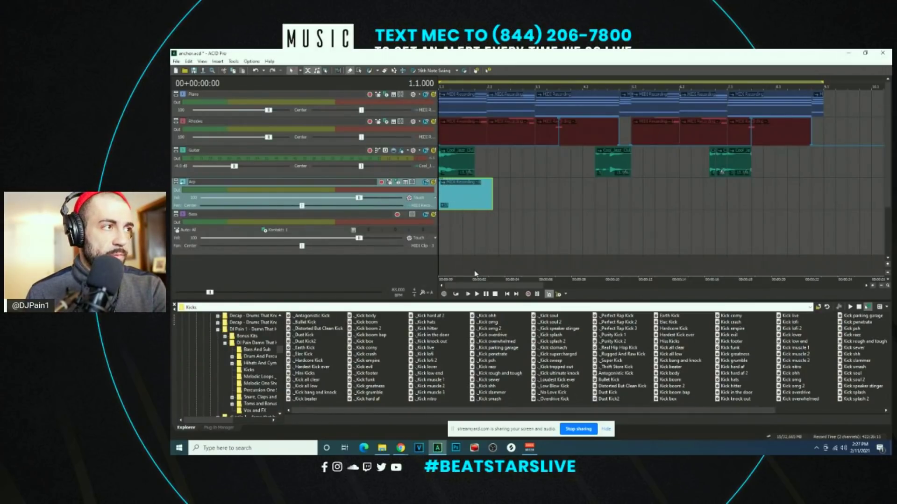
left_click(425, 181)
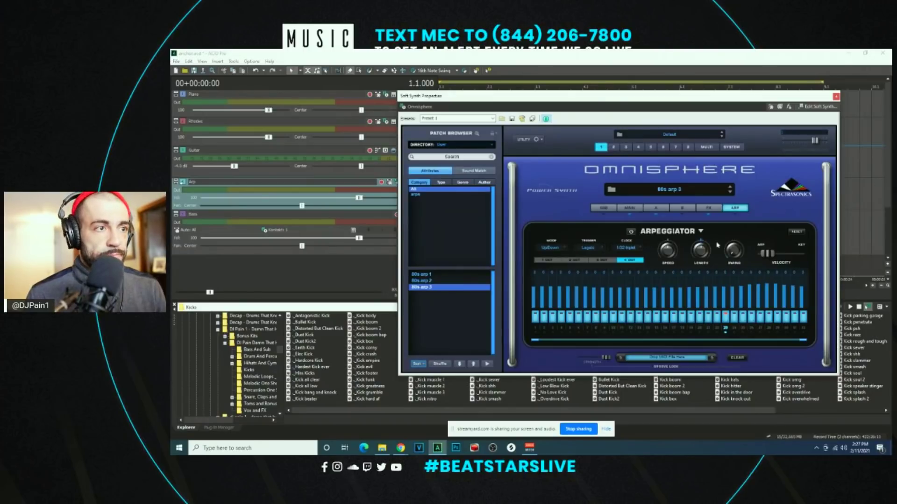
left_click(631, 208)
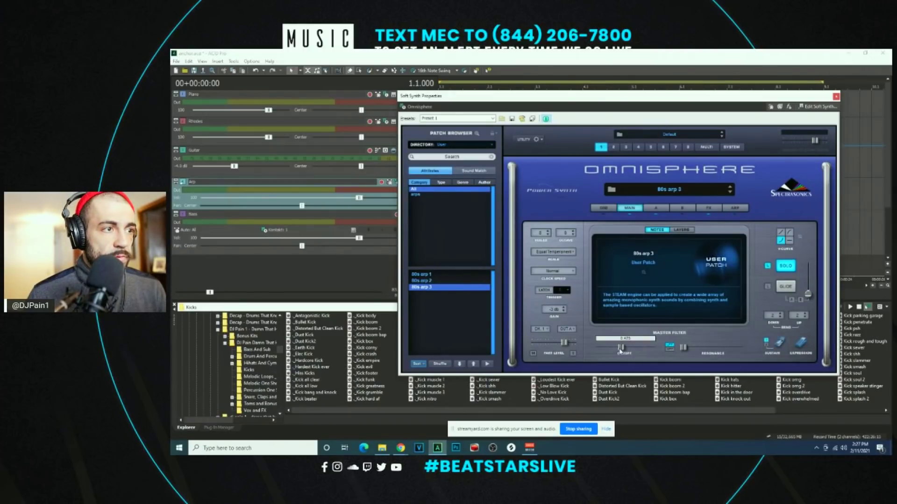
left_click(836, 96)
Step: Shorten the Arp clip to end with the first Guitar clip, then move it to start at about bar 4.3
left_click(476, 295)
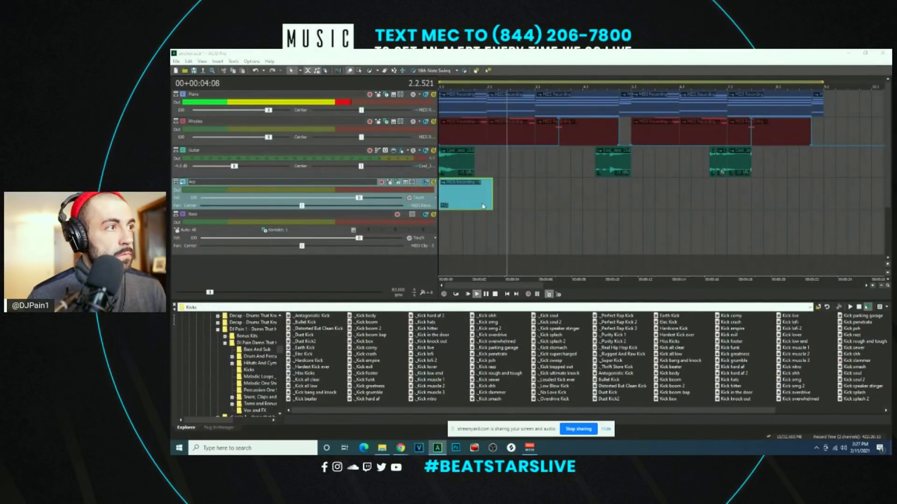
left_click_drag(492, 194, 474, 194)
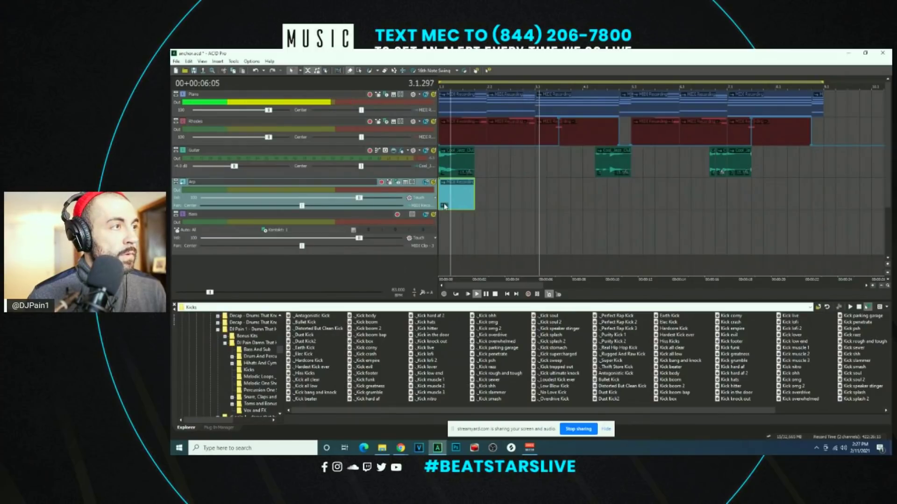
scroll(445, 206, "up", 2)
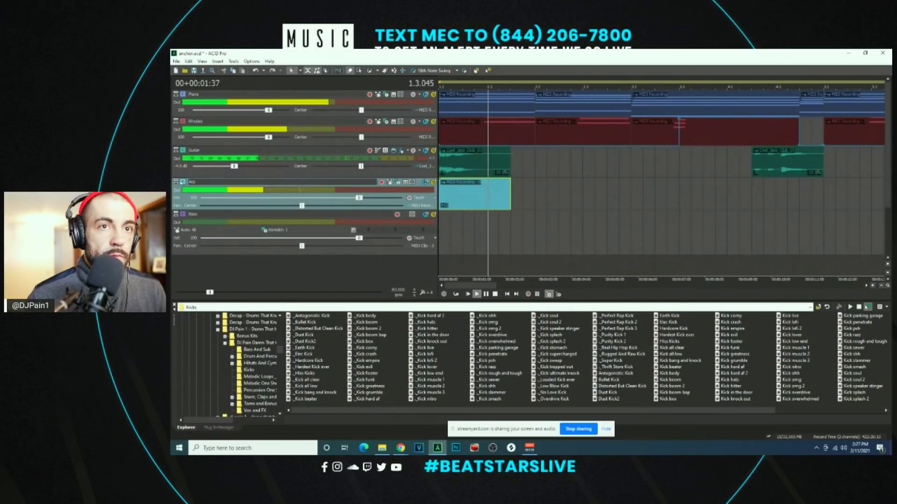
scroll(463, 190, "down", 4)
key("space")
left_click_drag(455, 191, 539, 190)
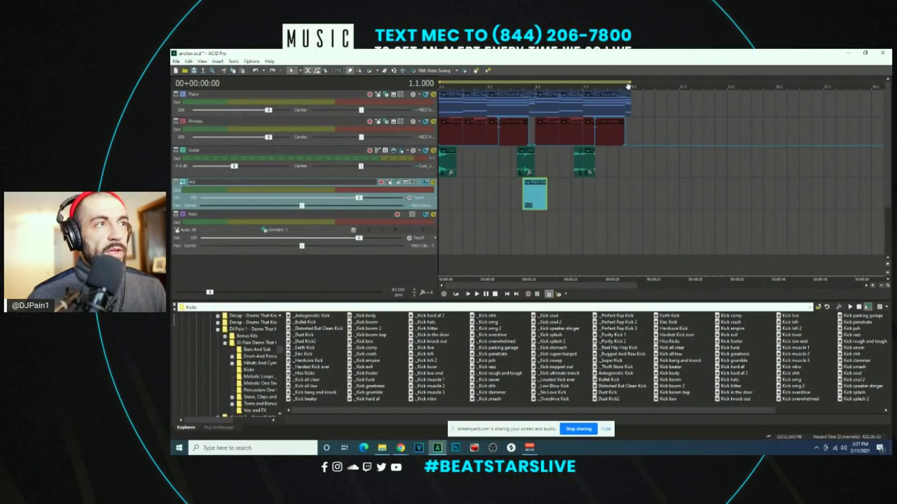
left_click_drag(465, 84, 466, 86)
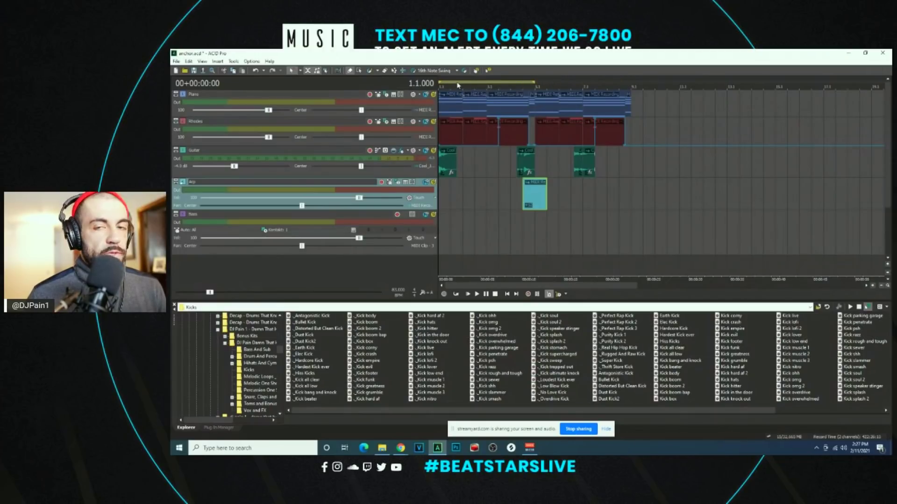
left_click_drag(478, 85, 415, 86)
left_click_drag(535, 81, 622, 79)
Step: Select the Bass track and play the beat from the start to rehearse a bass line over it
left_click(443, 236)
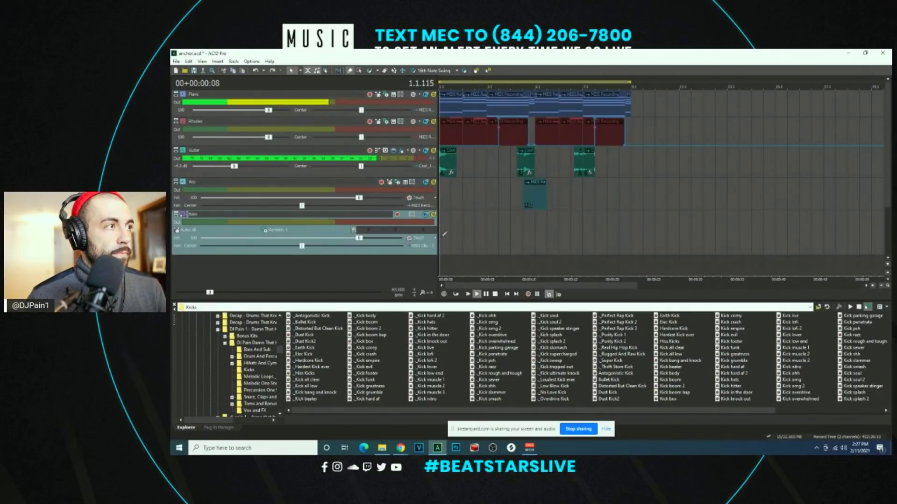
scroll(441, 236, "up", 2)
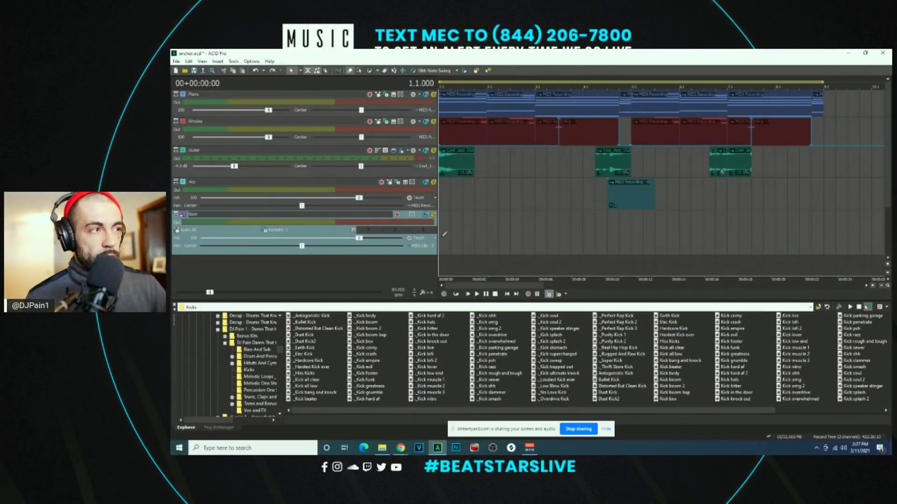
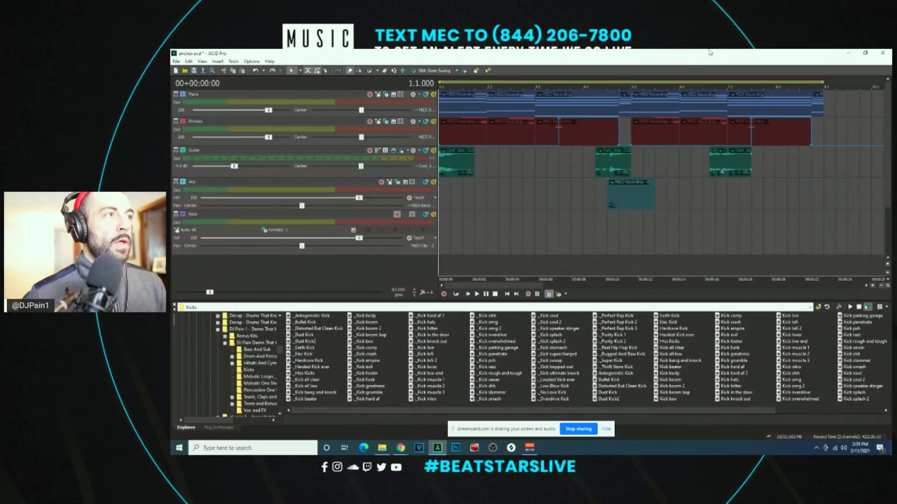
key("space")
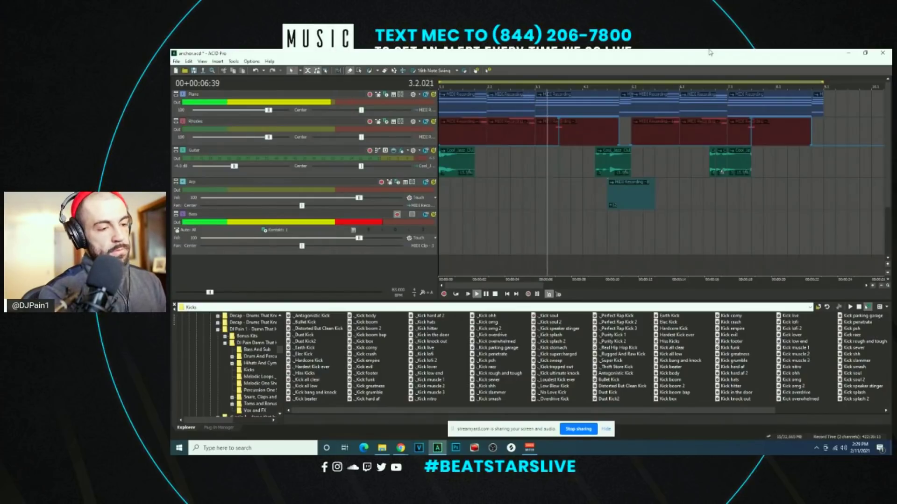
key("space")
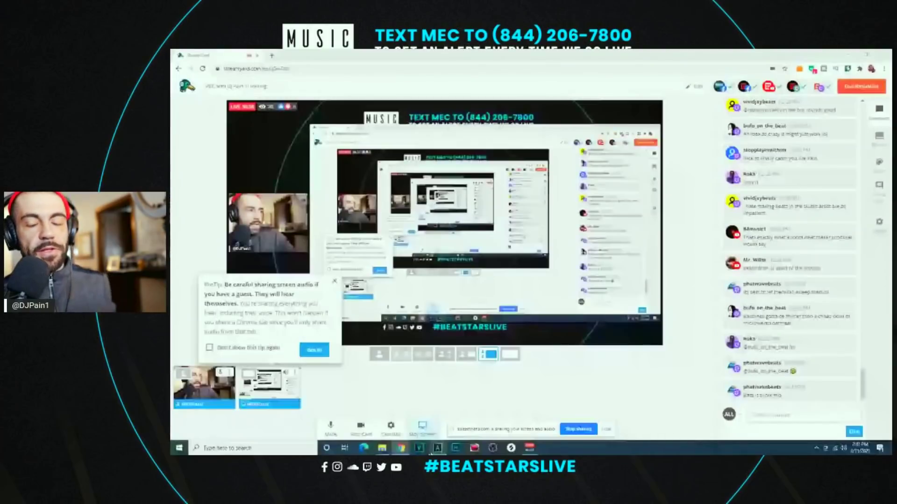
Step: Switch back to ACID Pro and record the first bass phrase on the Bass track from bar 1.1
left_click(436, 449)
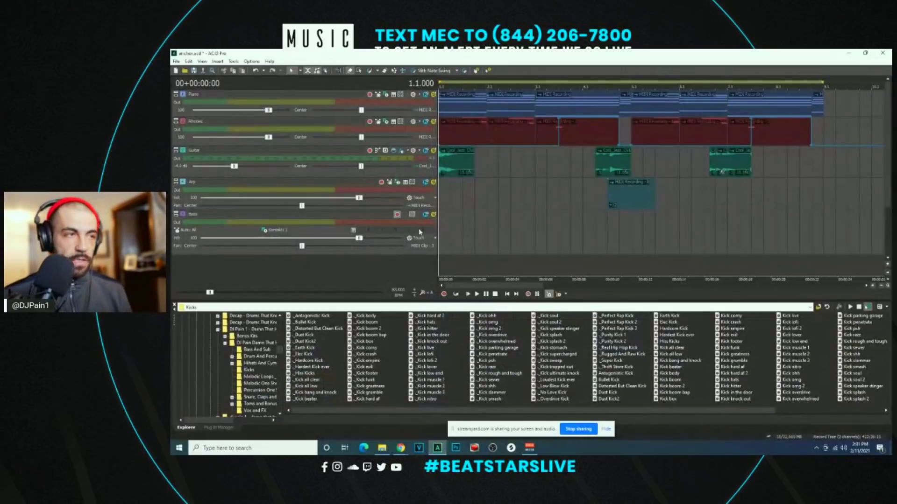
left_click(446, 247)
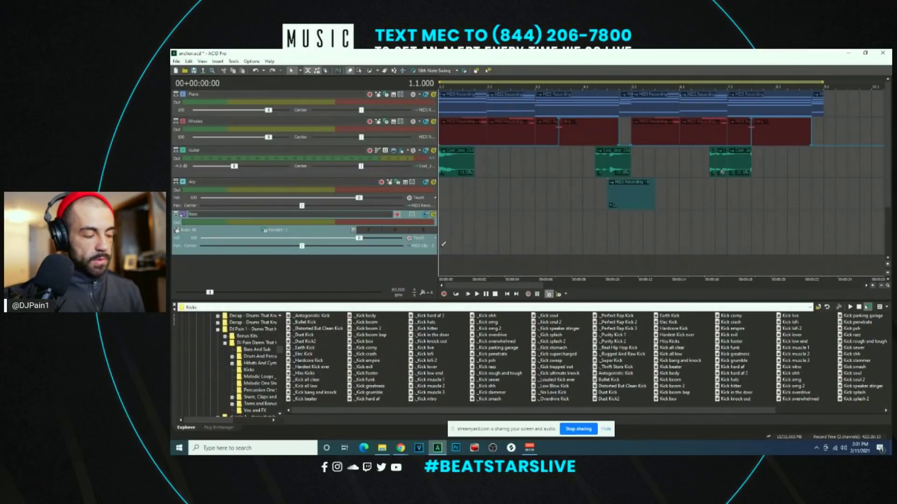
key("space")
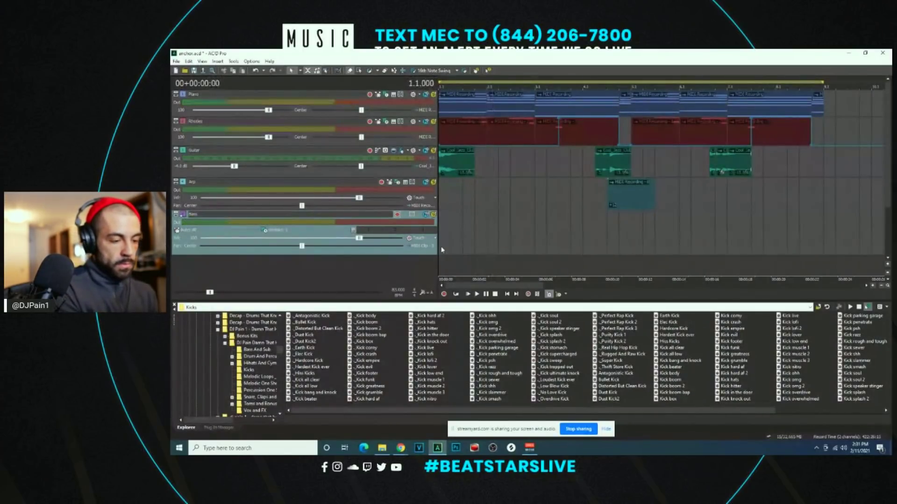
key("space")
key("ctrl+r")
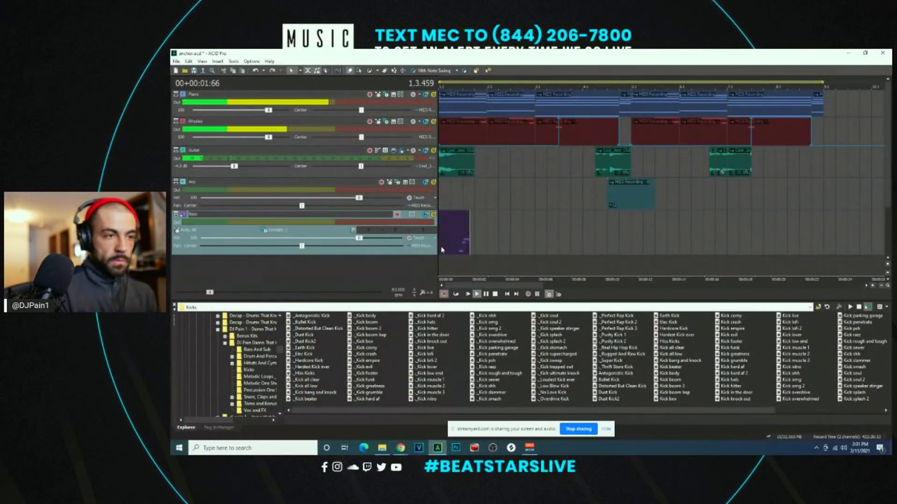
key("space")
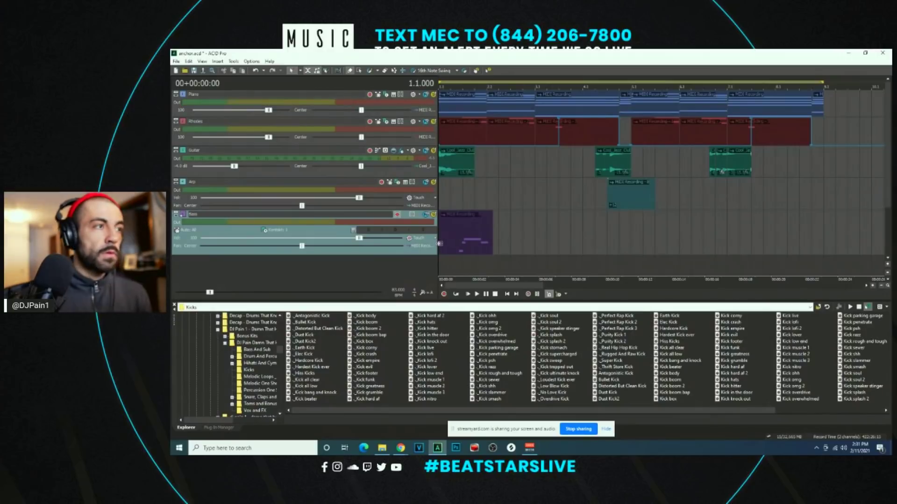
Step: Play back the recorded bass phrase and shorten its clip to end at bar 2.1
left_click(453, 242)
key("space")
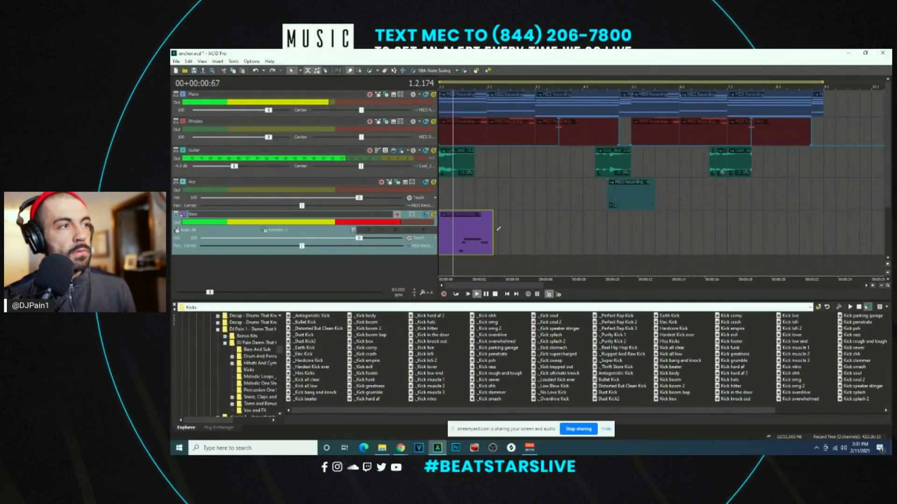
key("space")
left_click_drag(493, 228, 486, 229)
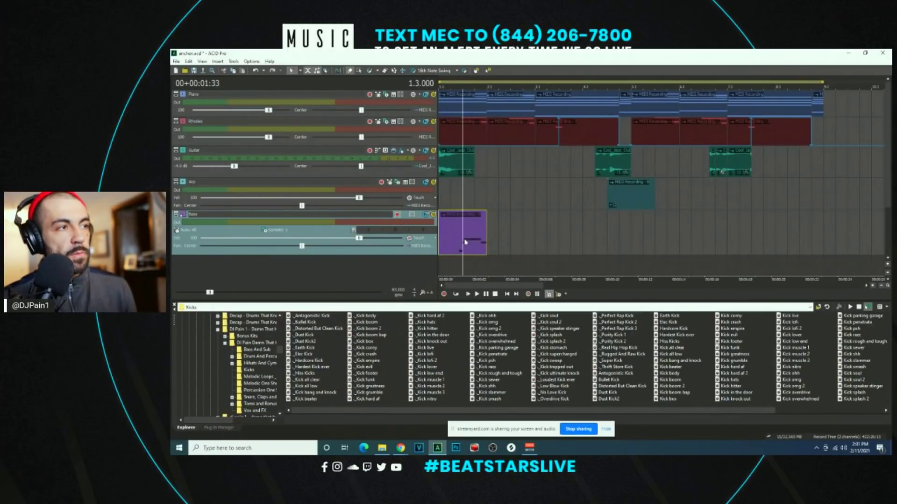
Step: Rehearse the next bass phrase from bar 2.1 and record it as a second clip on the Bass track
left_click(491, 228)
key("space")
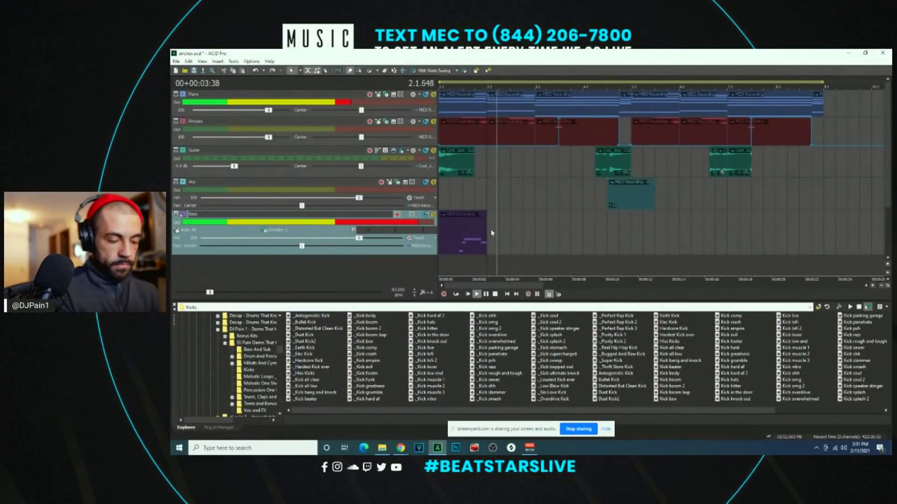
key("space")
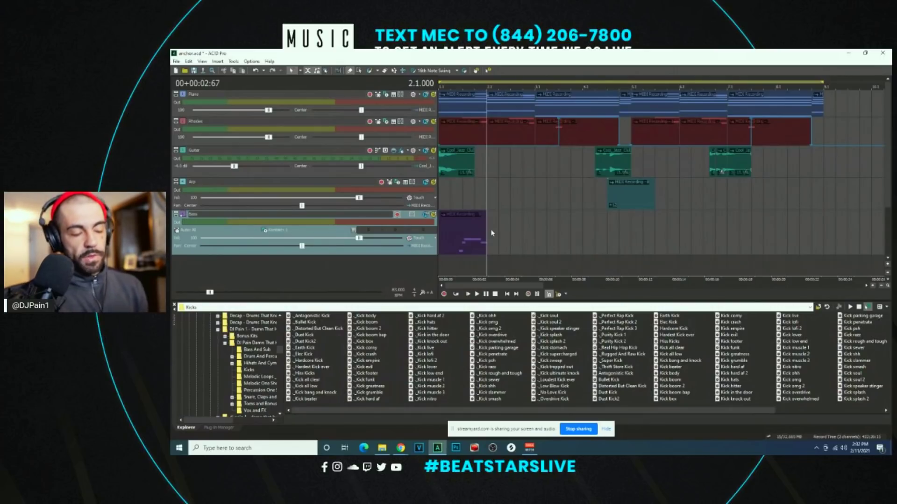
key("space")
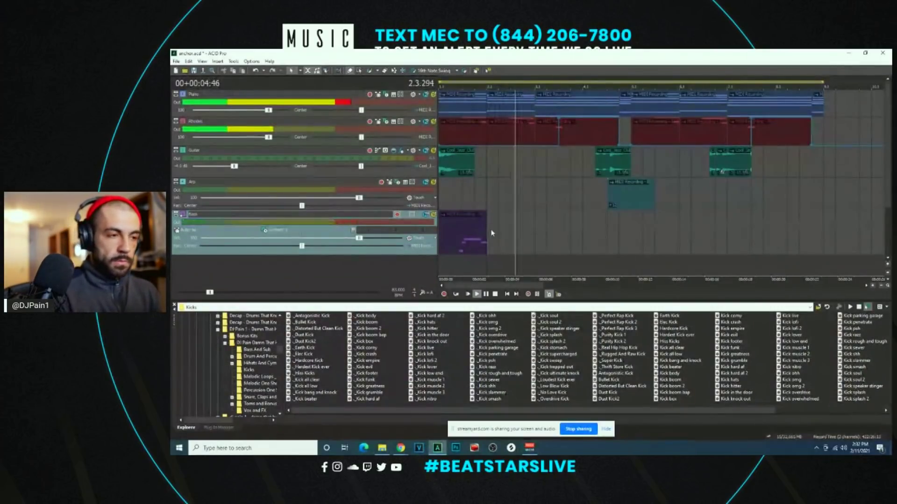
key("ctrl+r")
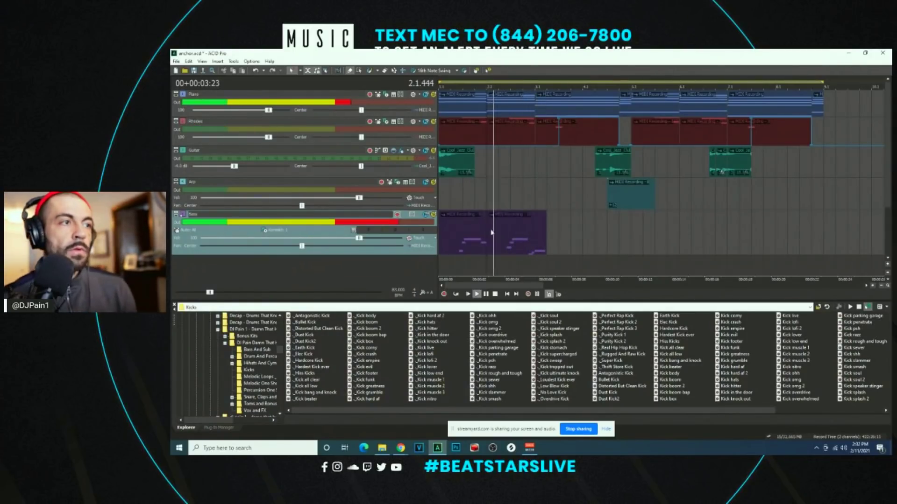
Step: Trim the second Bass clip to end at bar 3.1, aligned with the Piano clip boundary
scroll(597, 232, "up", 3)
scroll(726, 234, "up", 2)
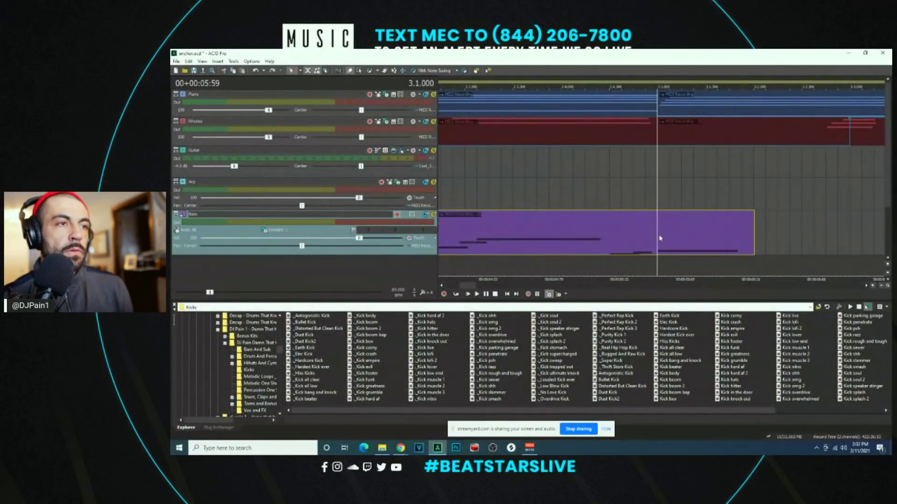
key("space")
scroll(660, 239, "down", 3)
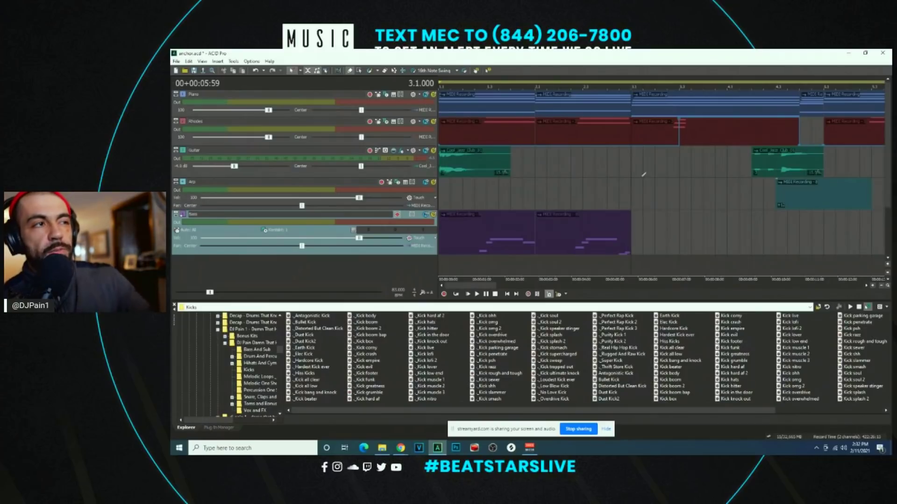
scroll(668, 87, "up", 5)
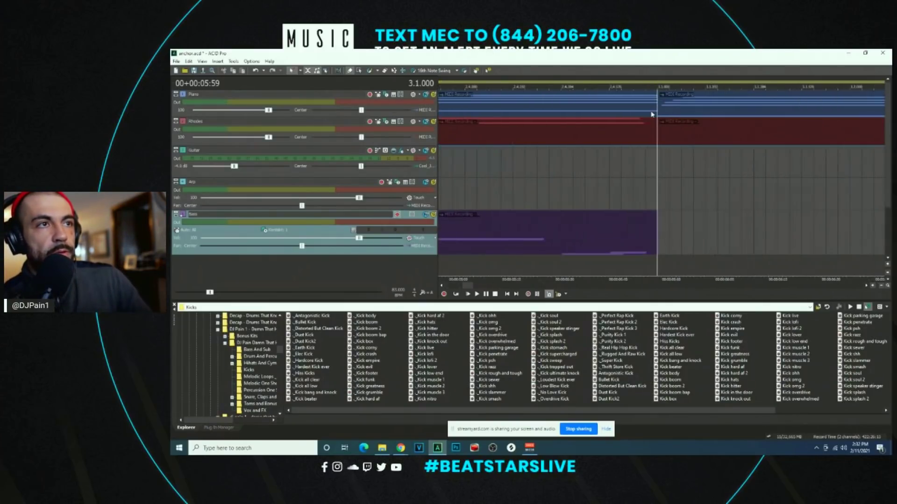
scroll(534, 152, "down", 6)
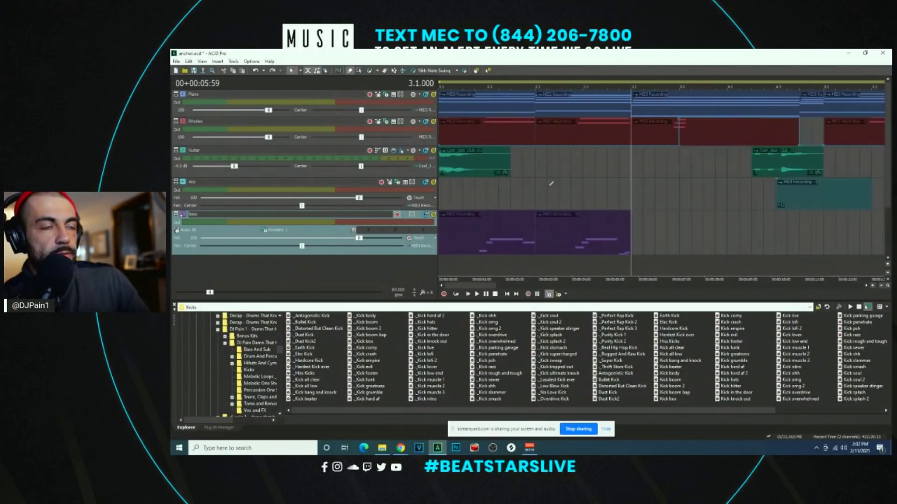
left_click(561, 246)
scroll(564, 242, "down", 2)
left_click(517, 230)
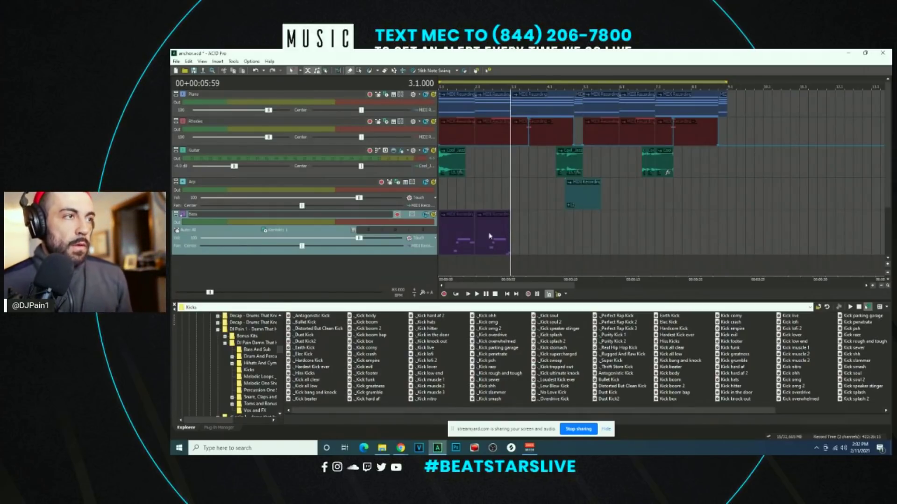
Step: Check the Arp clip's start against bar 4.3 and play that passage with the other tracks
left_click(443, 236)
left_click(571, 204)
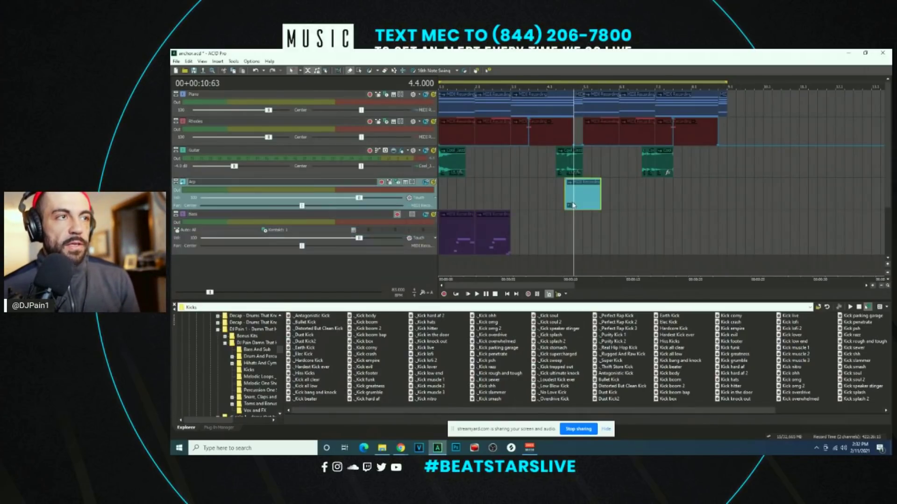
scroll(592, 202, "up", 5)
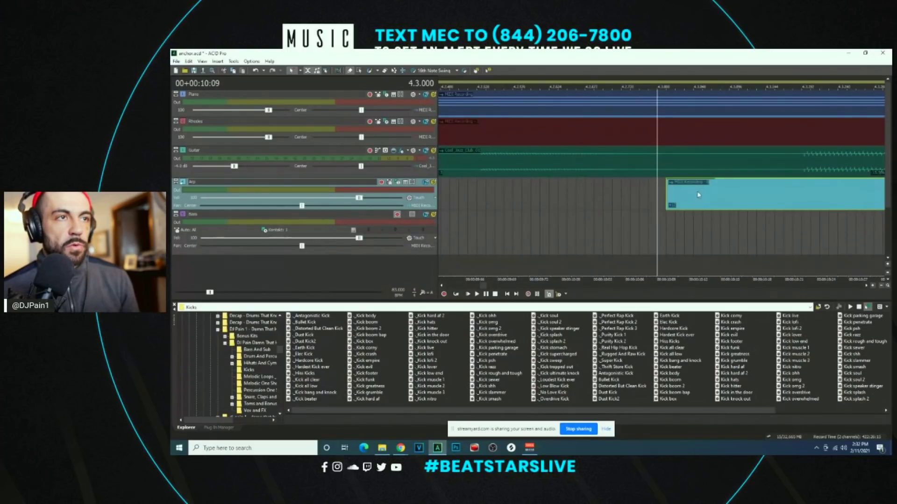
scroll(699, 201, "up", 1)
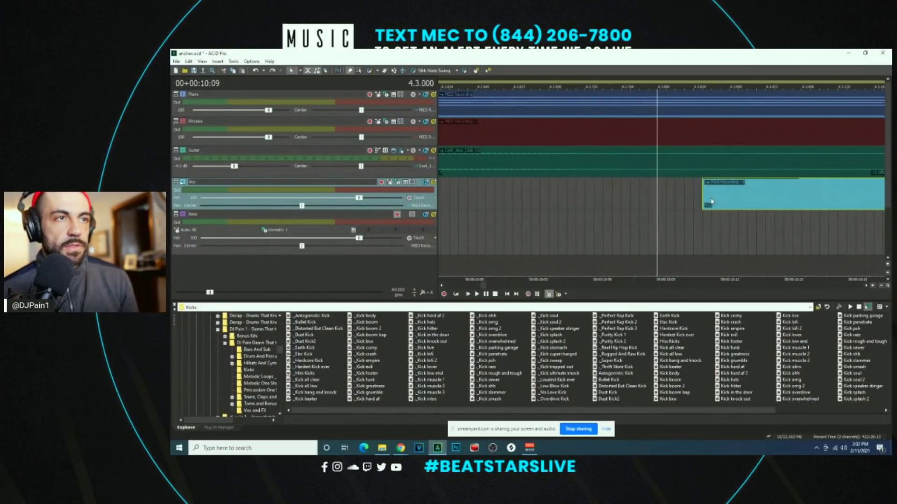
scroll(701, 205, "down", 3)
key("space")
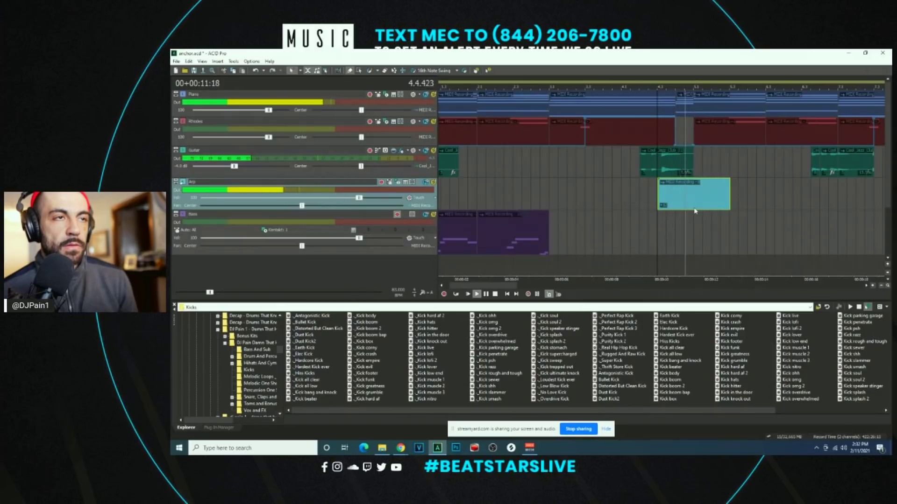
key("space")
scroll(573, 226, "down", 3)
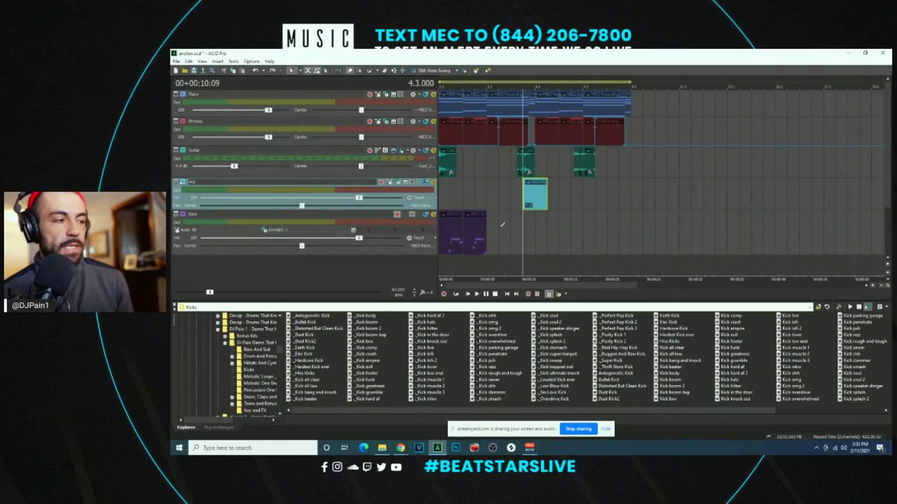
Step: Rehearse and record a third bass phrase on the Bass track from bar 3.1, redo the take once and play it back
left_click(479, 234)
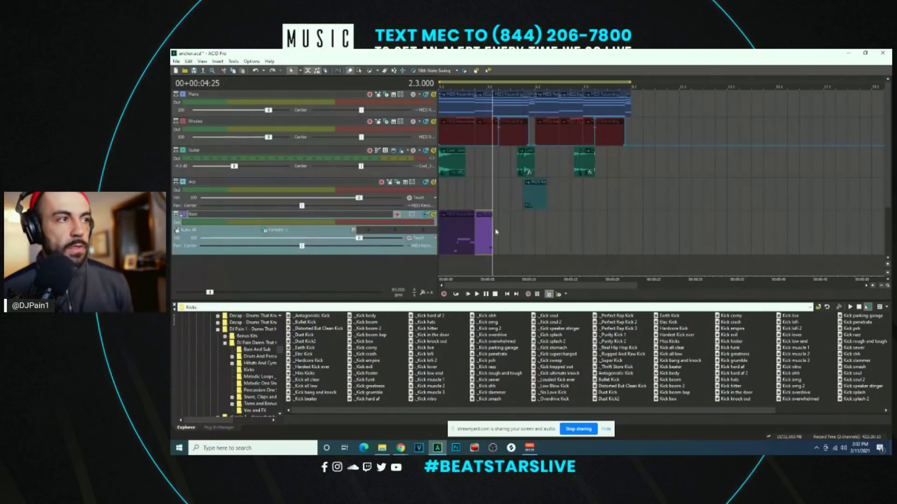
scroll(479, 234, "up", 3)
key("space")
left_click(587, 229)
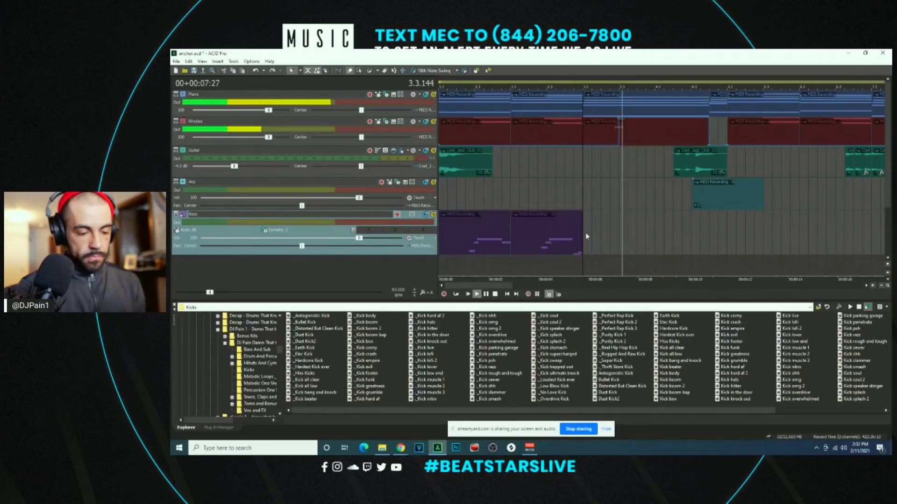
key("ctrl+r")
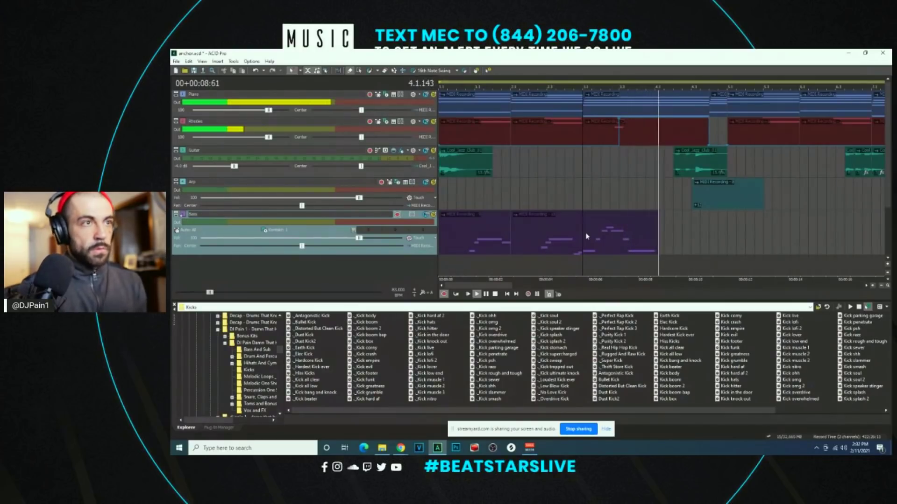
key("space")
key("space")
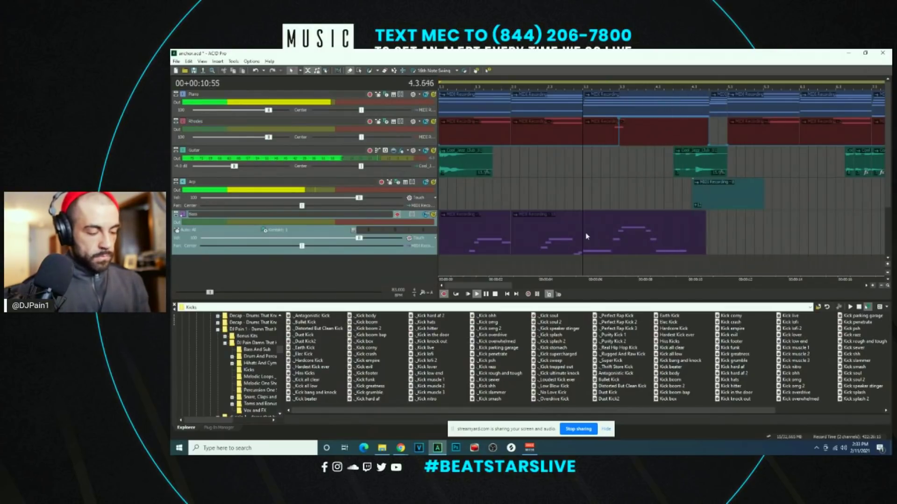
key("space")
key("space")
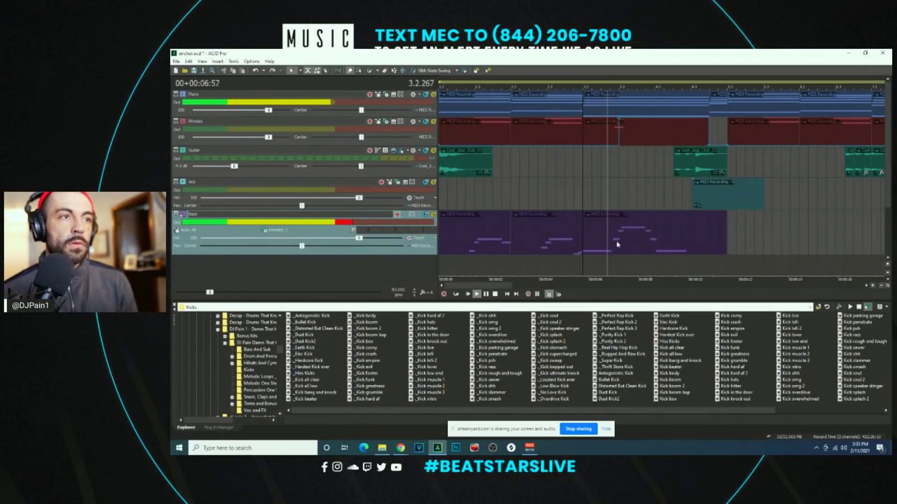
Step: Try to trim the third Bass clip to end at bar 4.3
left_click(696, 236)
key("Delete")
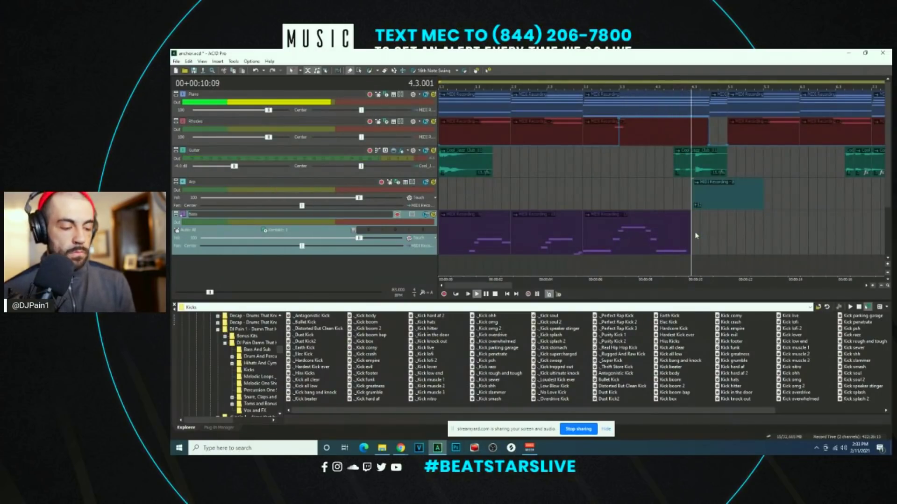
key("ctrl+z")
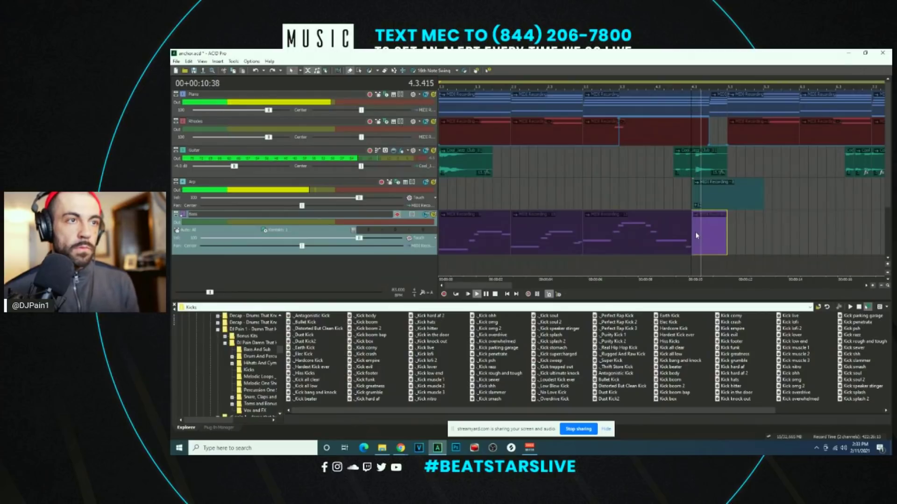
key("ctrl+z")
Step: Split the third Bass clip at bar 4.4 and delete the part after it
scroll(654, 236, "up", 1)
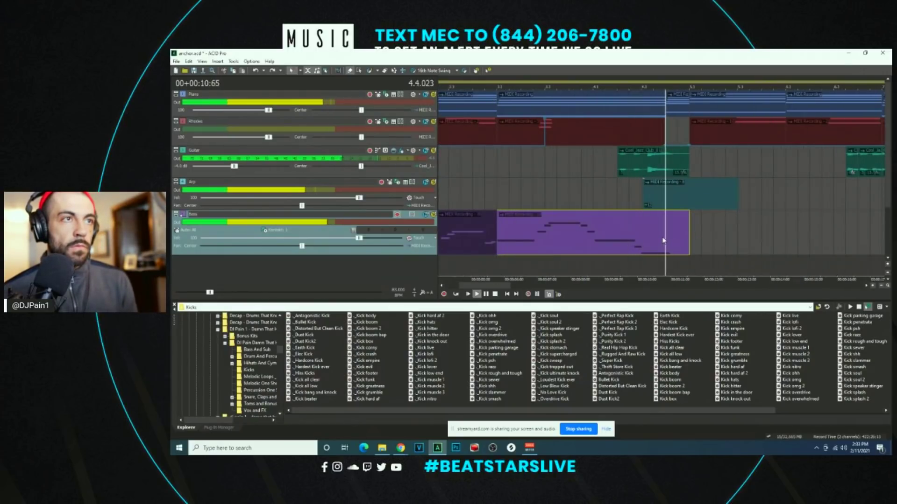
left_click(663, 241)
key("s")
key("Delete")
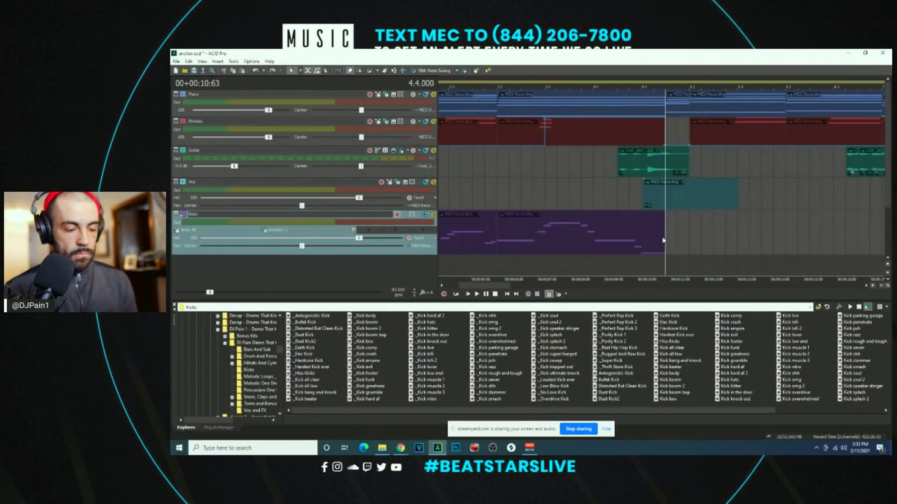
Step: Record a fourth bass phrase on the Bass track from bar 4.4 and trim its end to bar 5.1
key("ctrl+z")
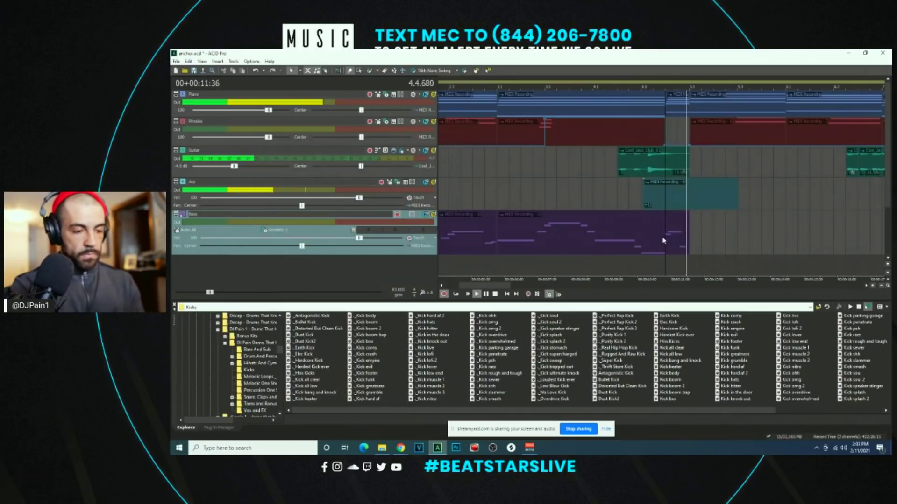
key("space")
scroll(603, 227, "down", 4)
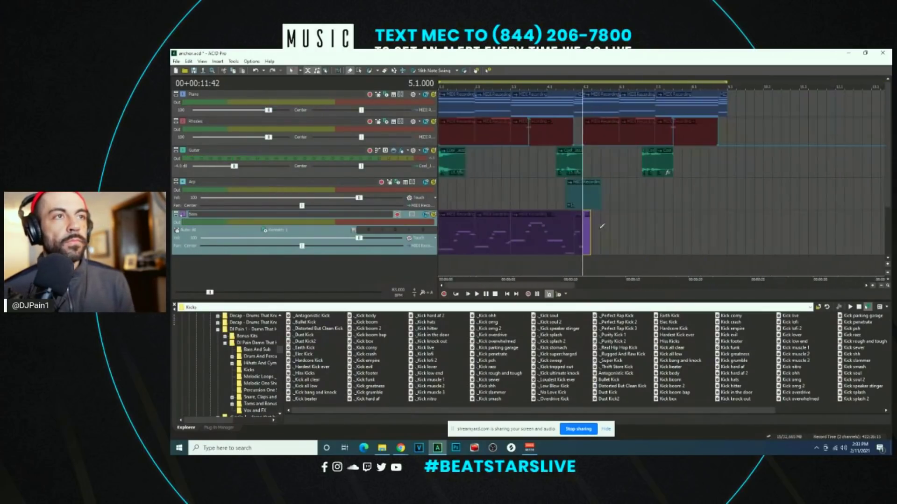
Step: Examine the note positions and lengths of the third Bass clip in the piano roll editor
left_click(522, 234)
scroll(523, 234, "up", 4)
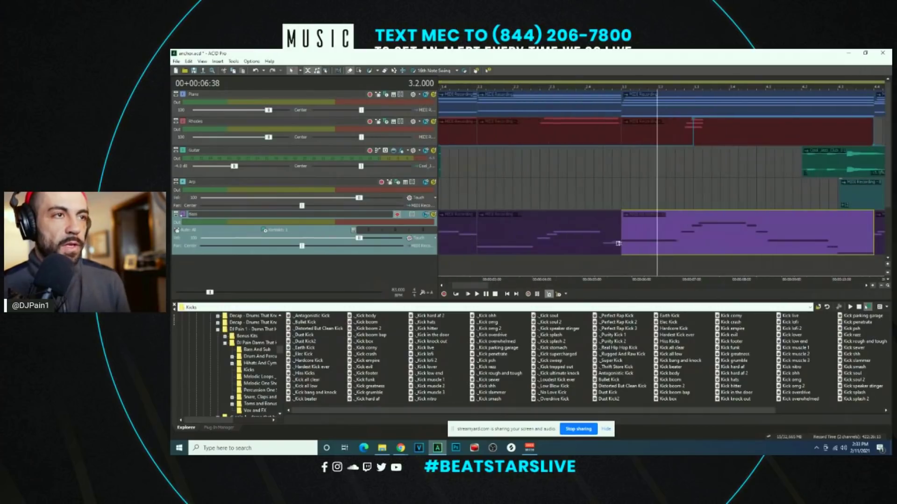
left_click(695, 232)
scroll(701, 229, "up", 2)
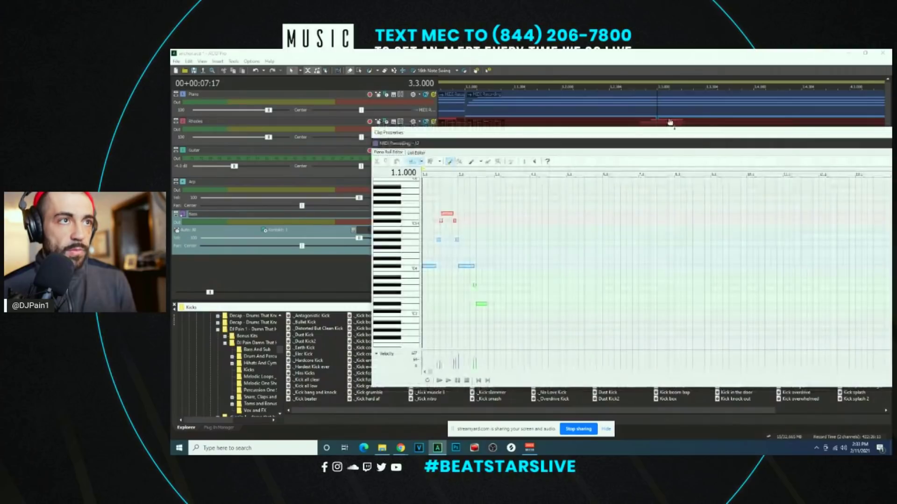
left_click_drag(566, 132, 630, 165)
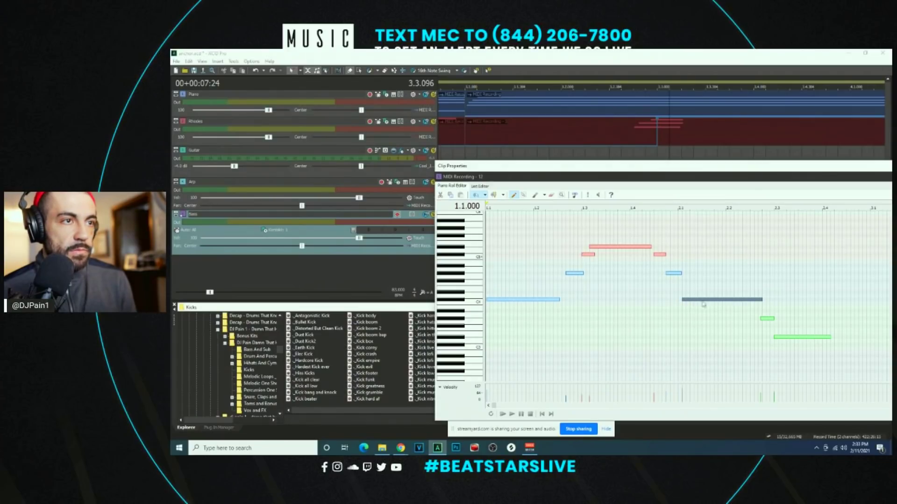
left_click(886, 166)
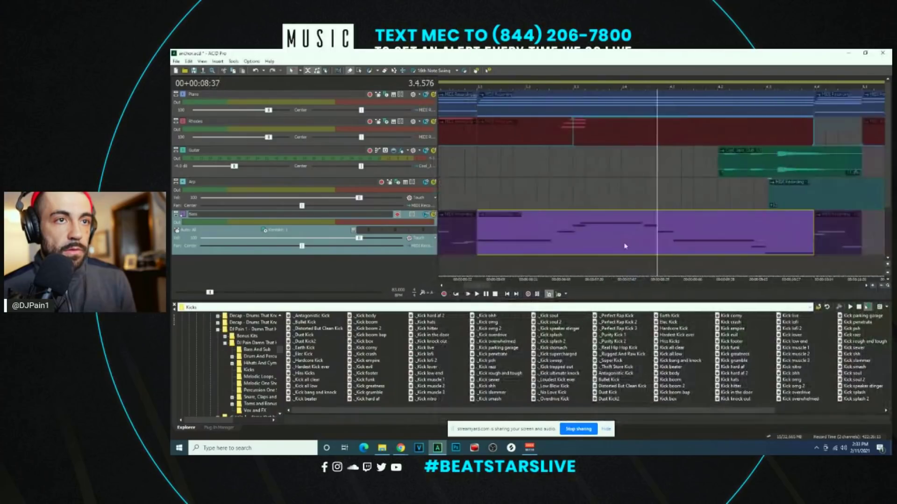
double_click(767, 253)
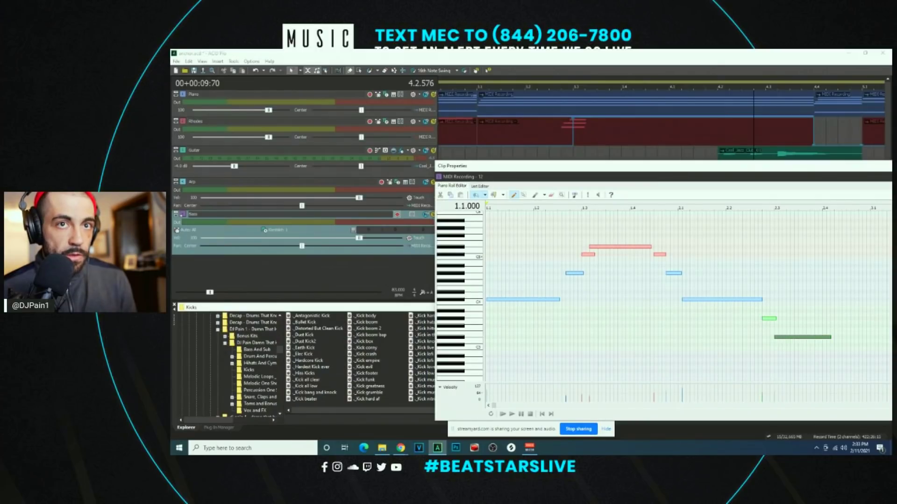
key("Escape")
Step: Check the fourth Bass clip's notes on the timeline and play the beat from bar 1.1
scroll(807, 238, "up", 5)
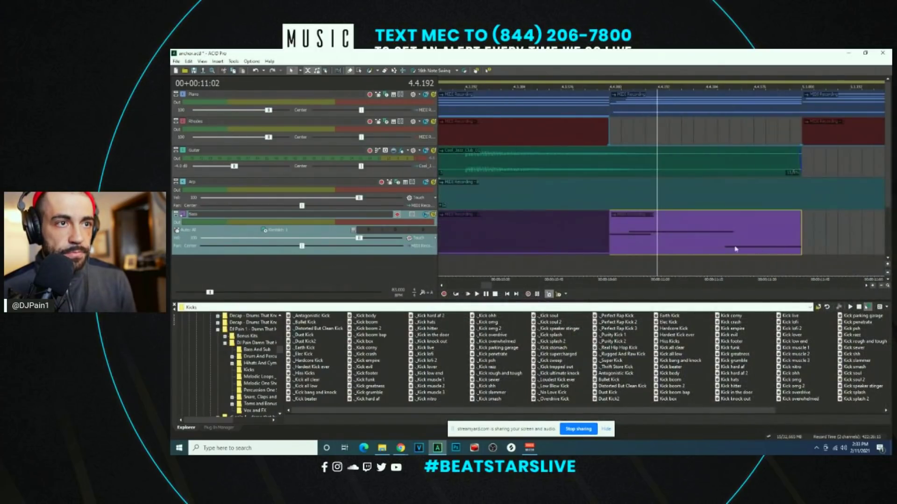
scroll(726, 248, "down", 6)
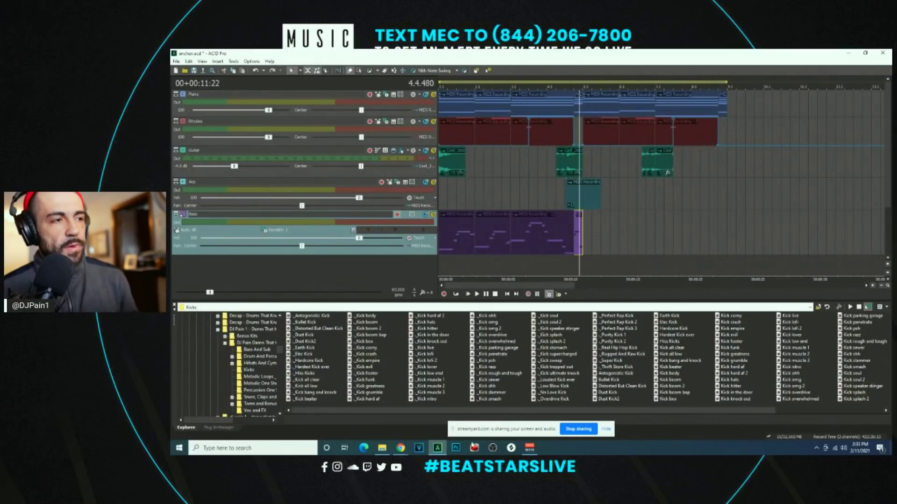
left_click(444, 251)
key("space")
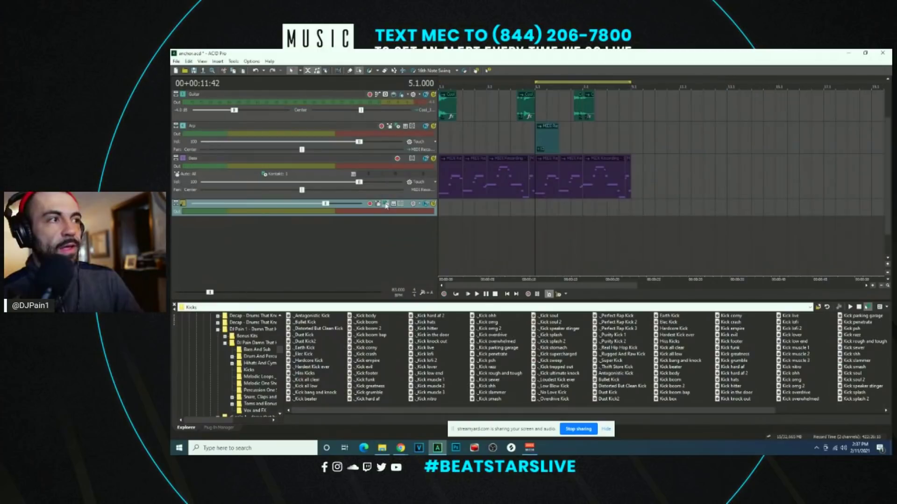
Step: Open the instrument of the new track below Bass and place the playhead at bar 5.1
left_click(386, 204)
left_click(469, 253)
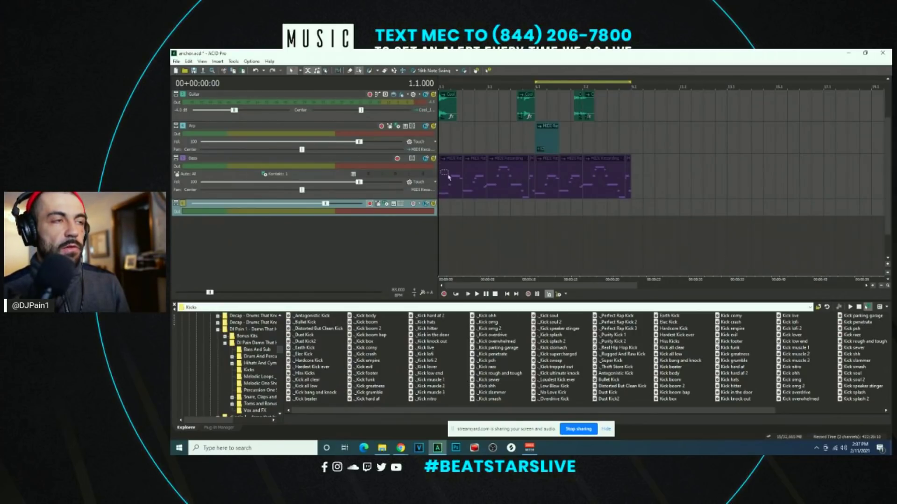
left_click(530, 211)
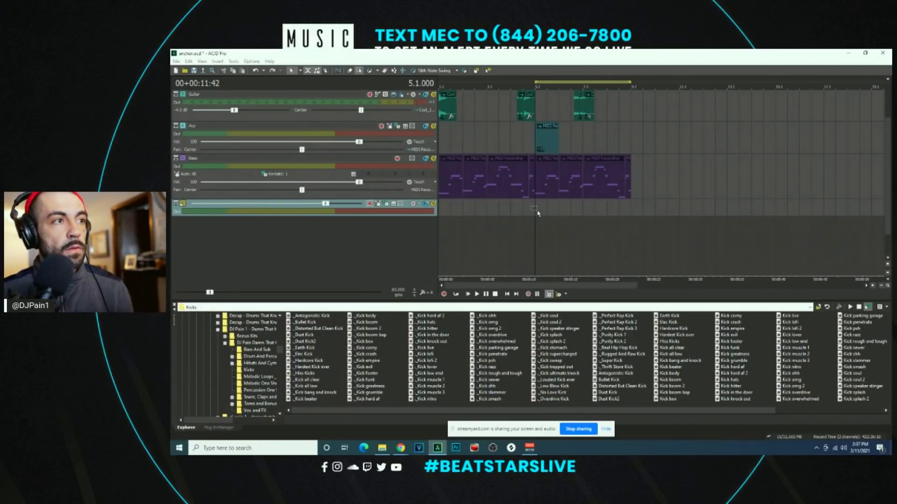
Step: Rehearse and record a take on the new track below Bass from bar 5.1 and play it back
key("space")
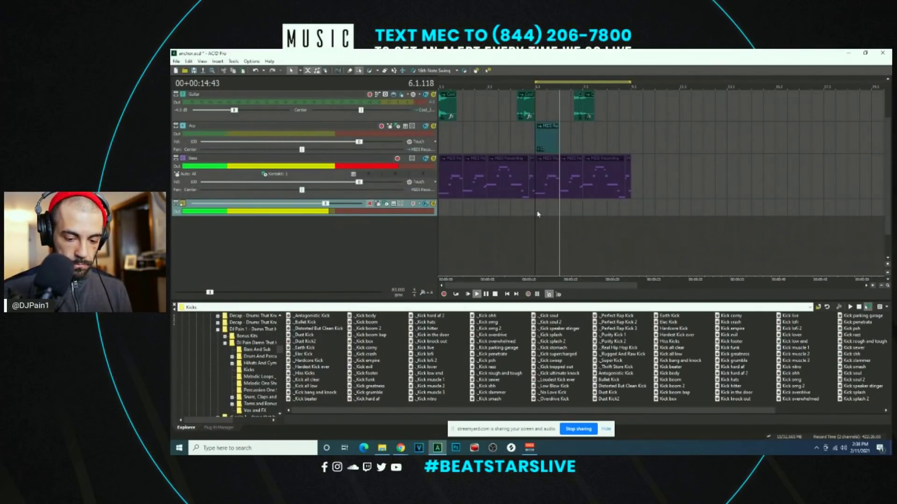
key("space")
key("ctrl+r")
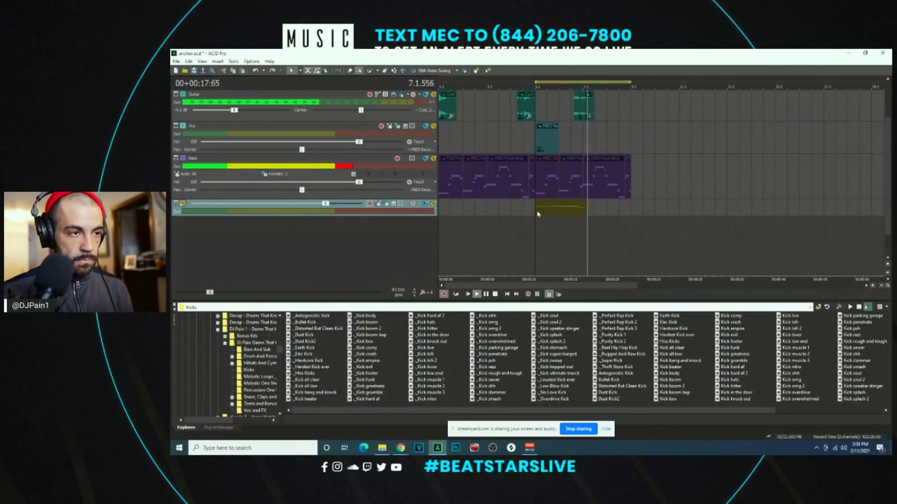
scroll(703, 192, "up", 3)
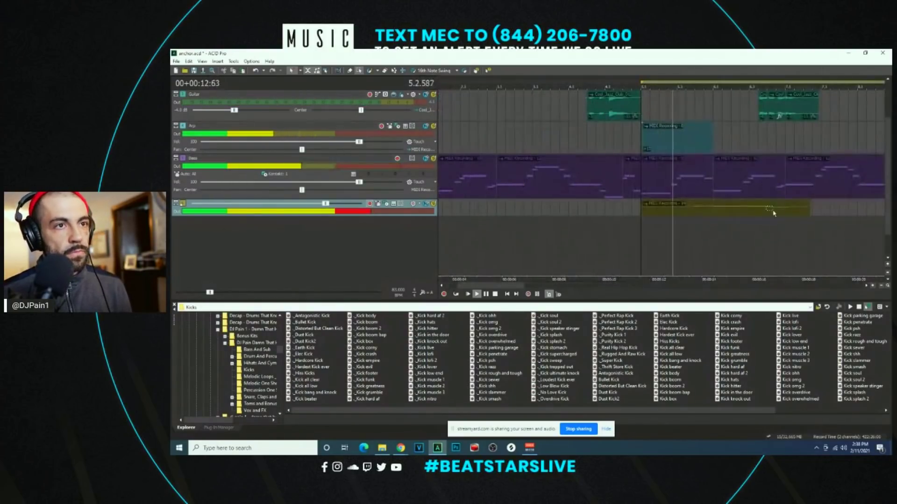
Step: Split the take below Bass at bar 7.1, delete the part after it and replay from bar 5.1
key("space")
scroll(711, 225, "down", 3)
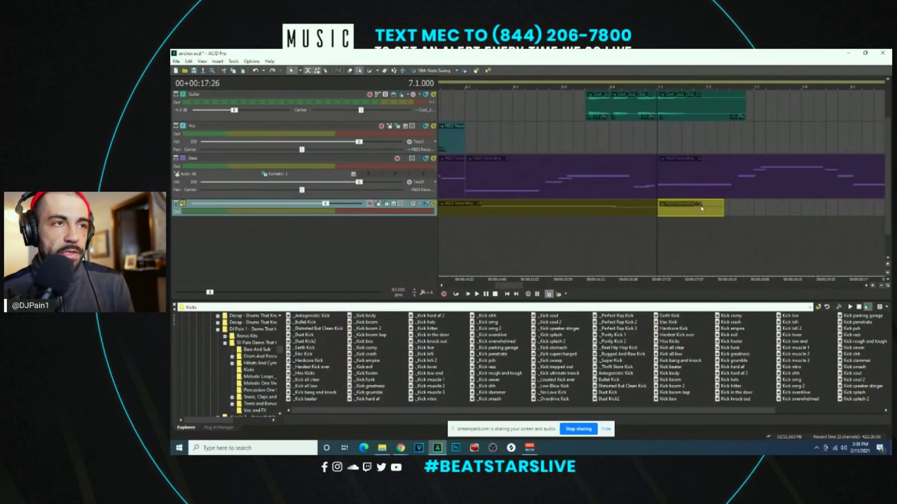
left_click(583, 236)
key("space")
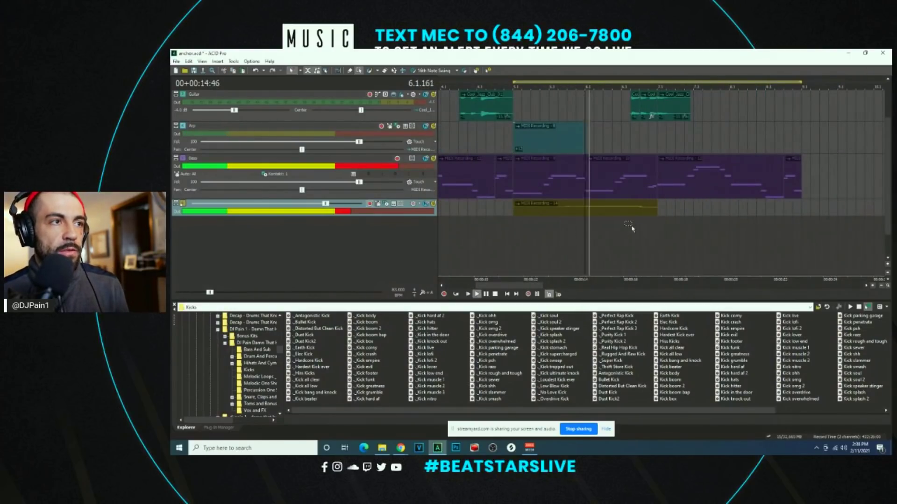
Step: Rehearse the continuation of the part below Bass from bar 7.1 against the other tracks
left_click(658, 212)
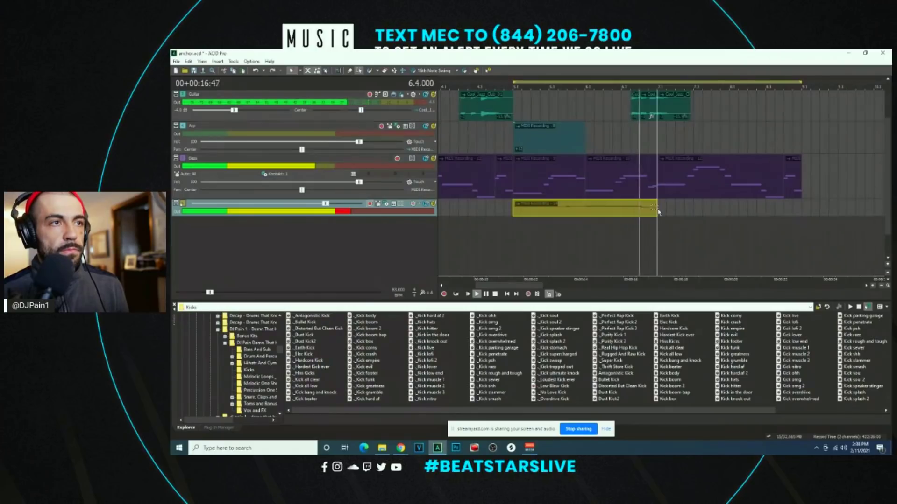
key("space")
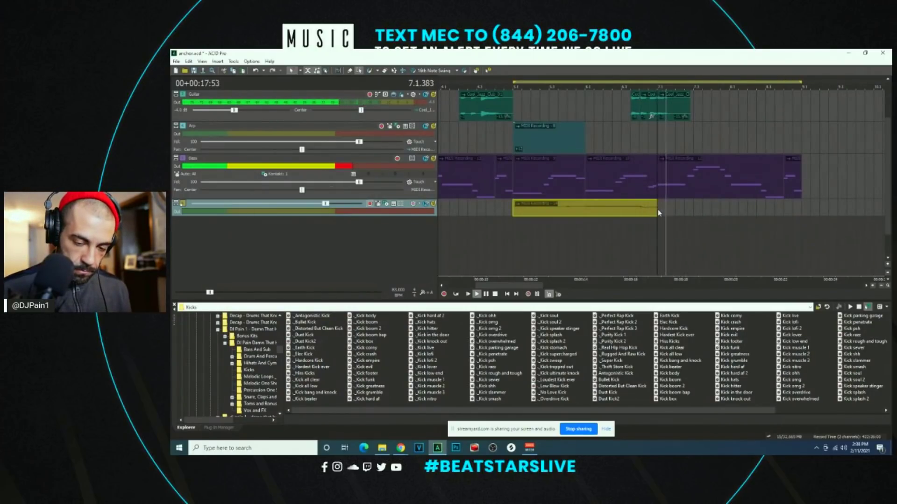
key("space")
key("space")
key("space")
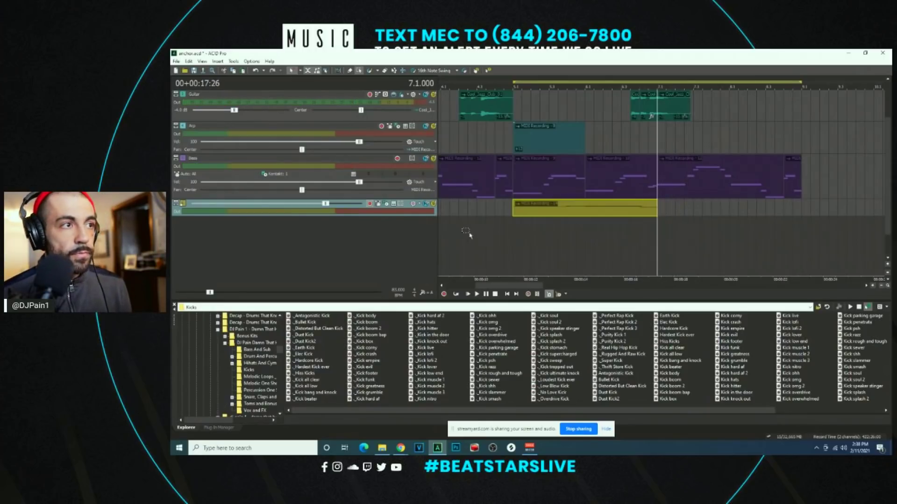
Step: Play the take below Bass from bar 5.1 once more and delete its clip
left_click(517, 235)
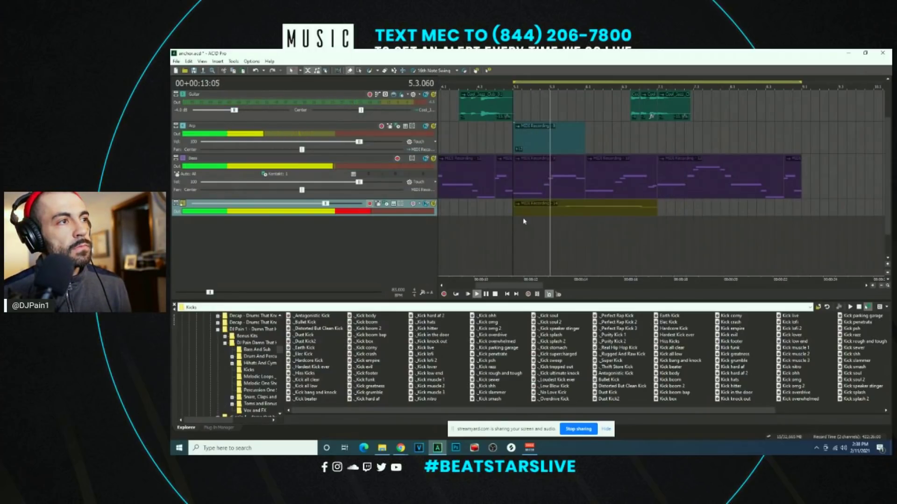
left_click(517, 216)
key("space")
key("Delete")
Step: Rehearse the part repeatedly from bar 5.1 and record a new take on the track below Bass to about bar 9.1
key("space")
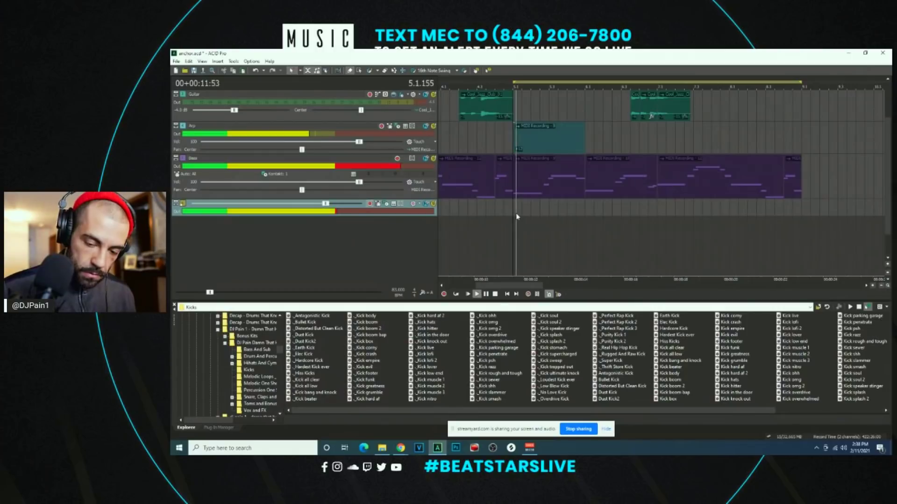
key("space")
key("space")
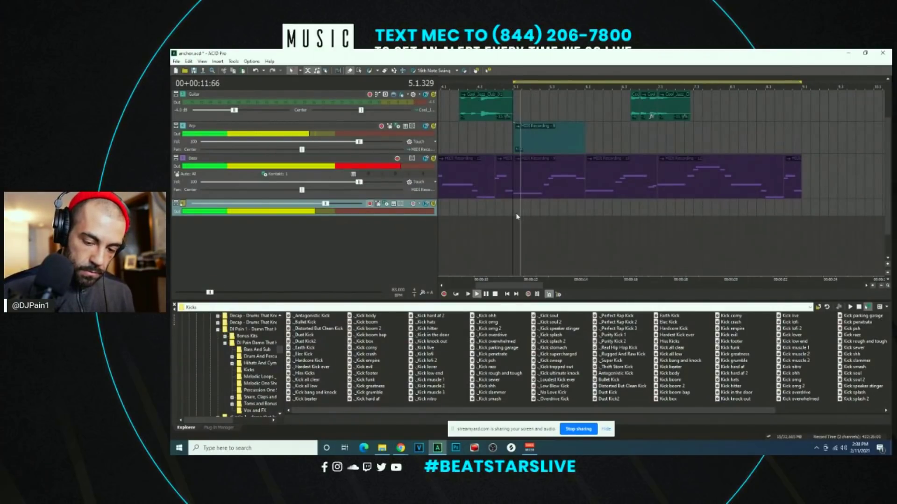
key("space")
key("space")
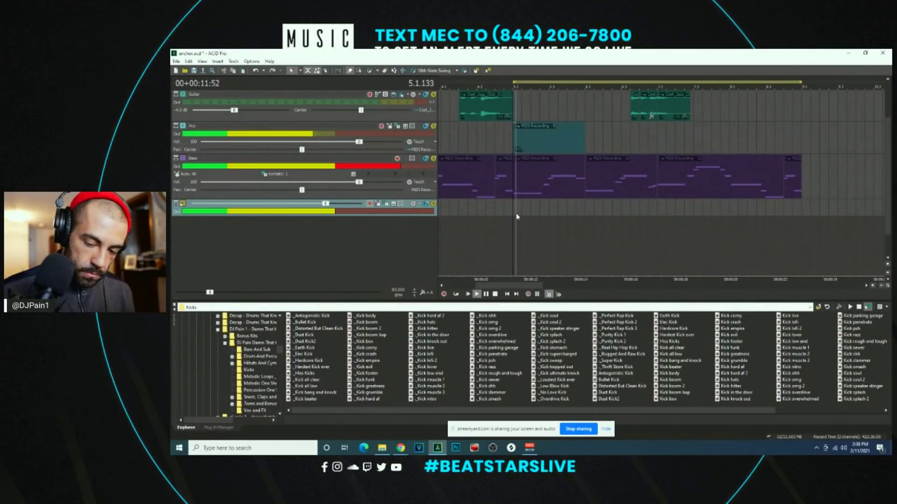
key("space")
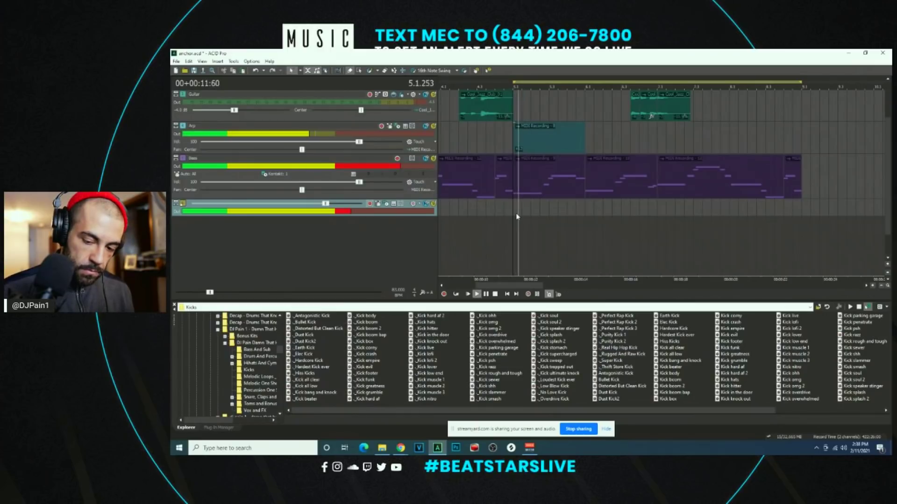
key("space")
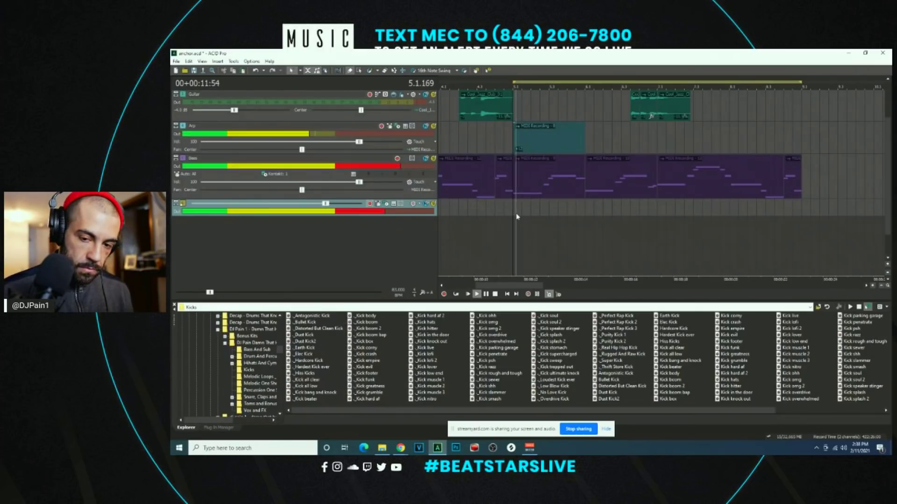
key("space")
key("space")
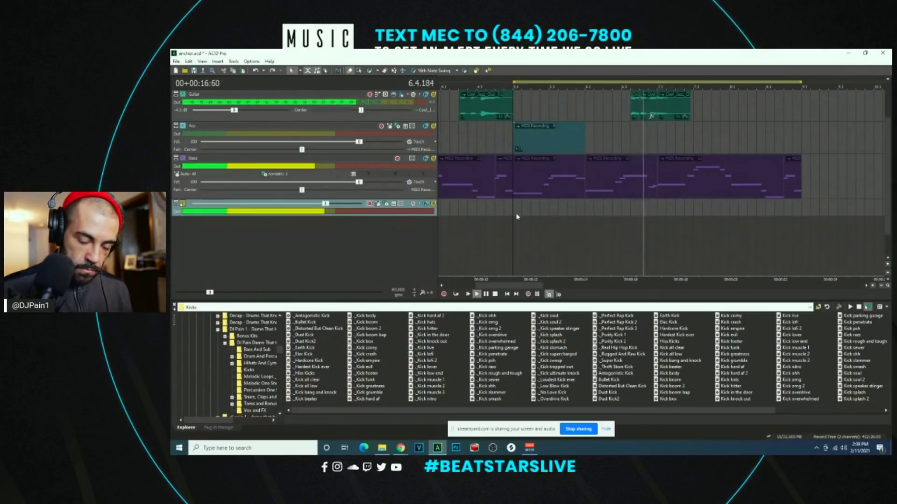
key("space")
key("ctrl+r")
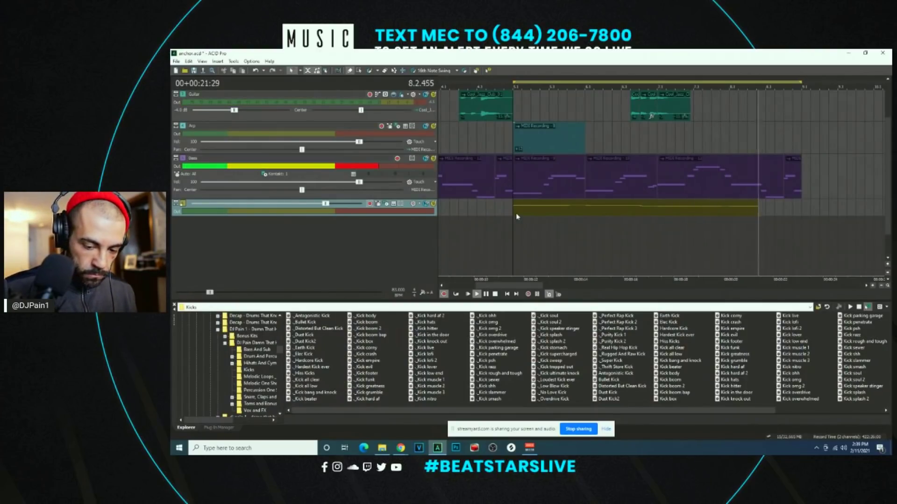
key("space")
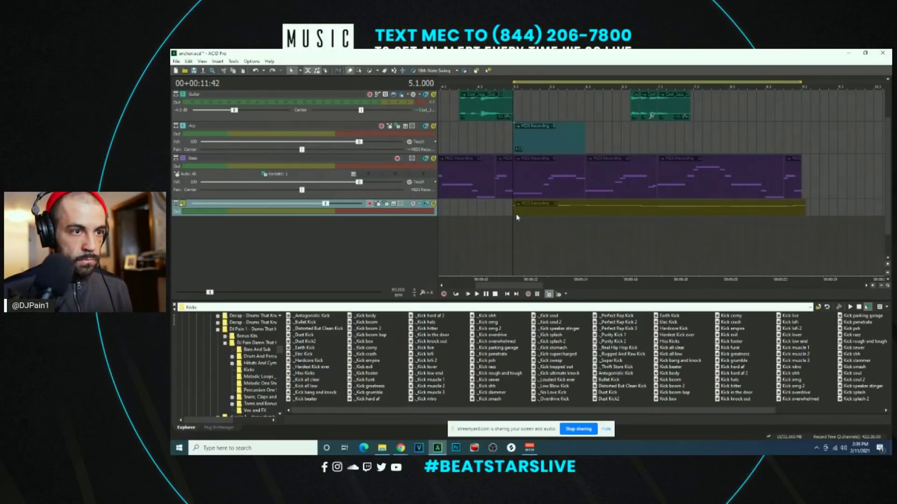
Step: Trim the new take on the track below Bass to end at bar 8.4
left_click(786, 206)
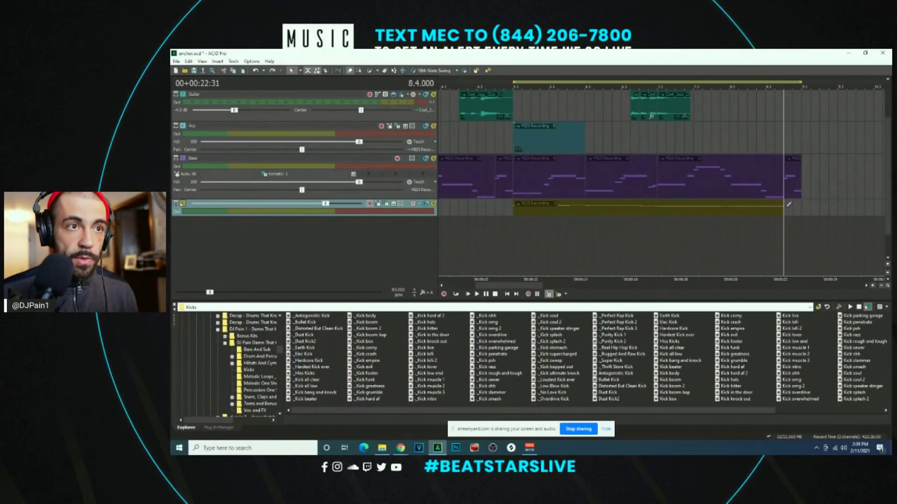
left_click(784, 211)
key("space")
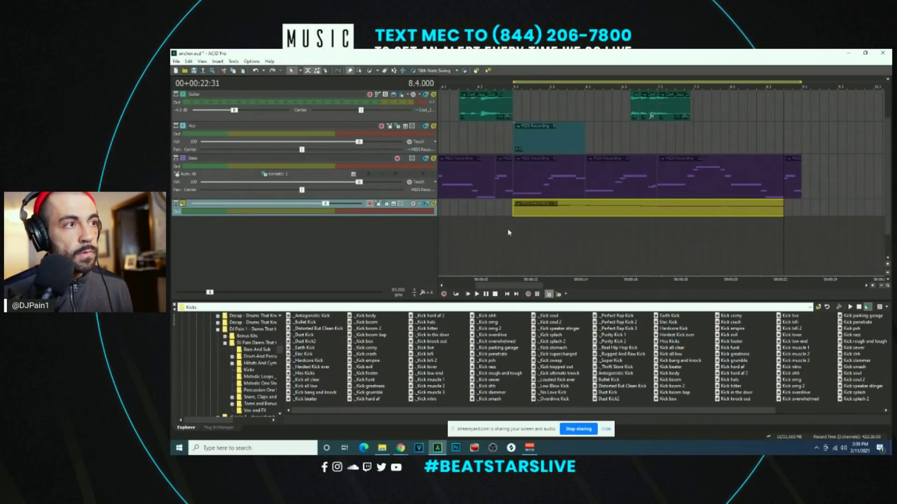
Step: Rehearse and record the ending of the part below Bass from bar 8.4, and extend its clip to bar 9.1
key("space")
key("space")
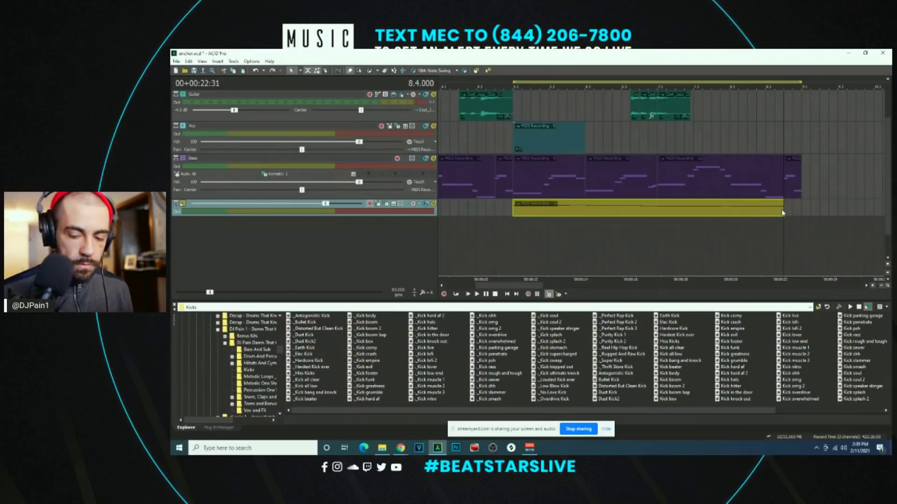
key("space")
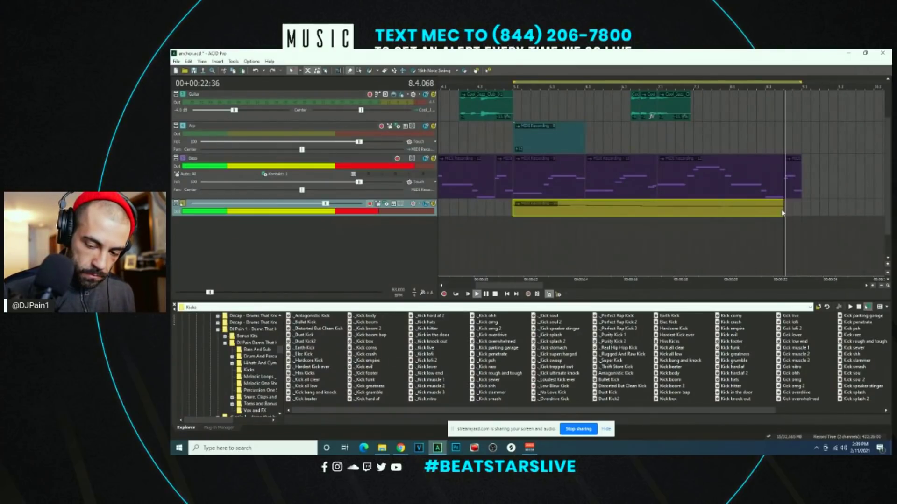
key("space")
key("space")
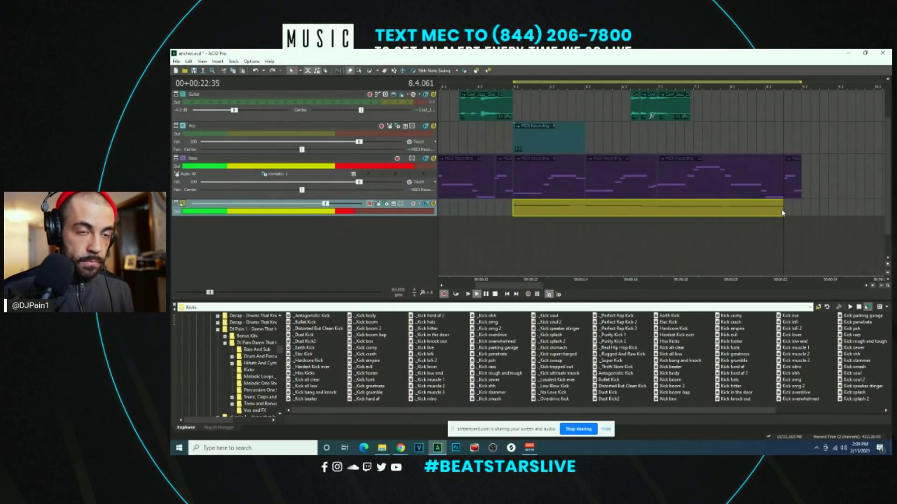
key("space")
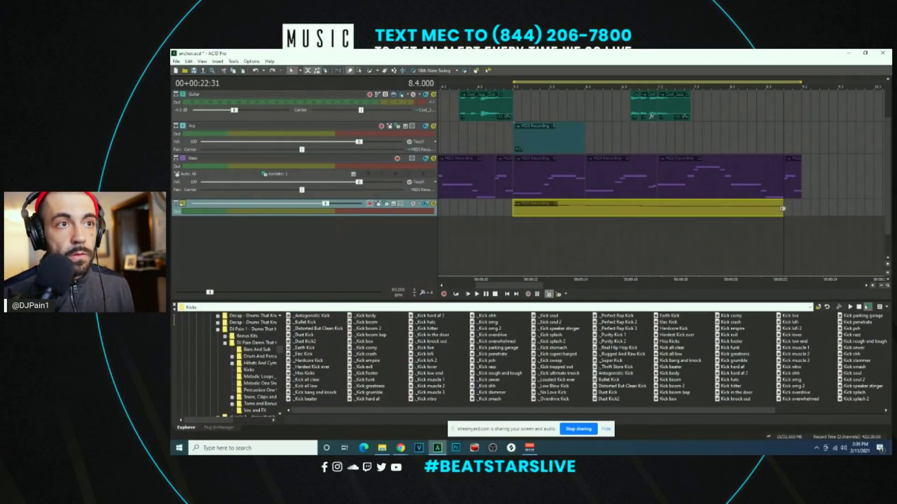
key("space")
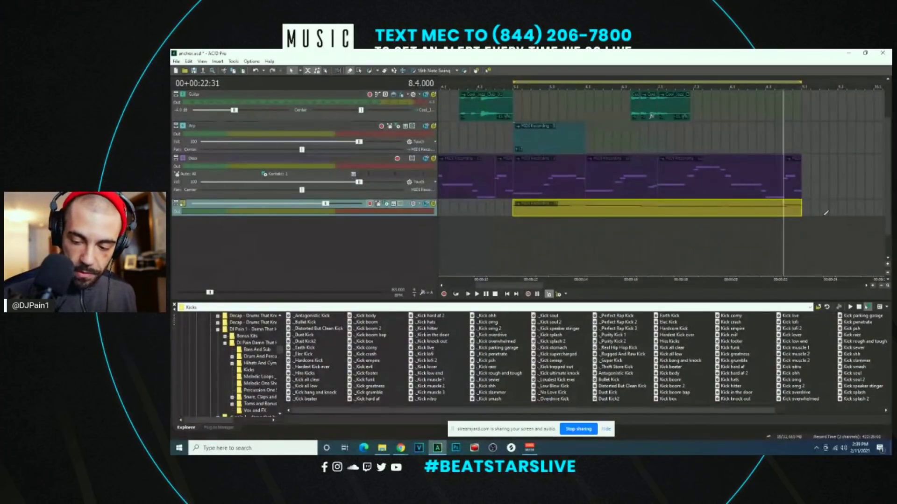
Step: Listen to the recorded ending of the part below Bass from around bars 7.4 and 8.4
key("space")
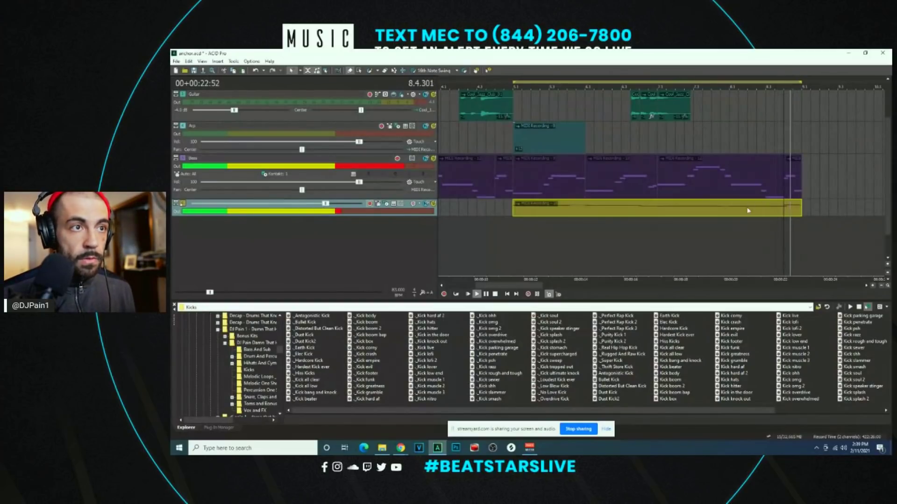
left_click(728, 219)
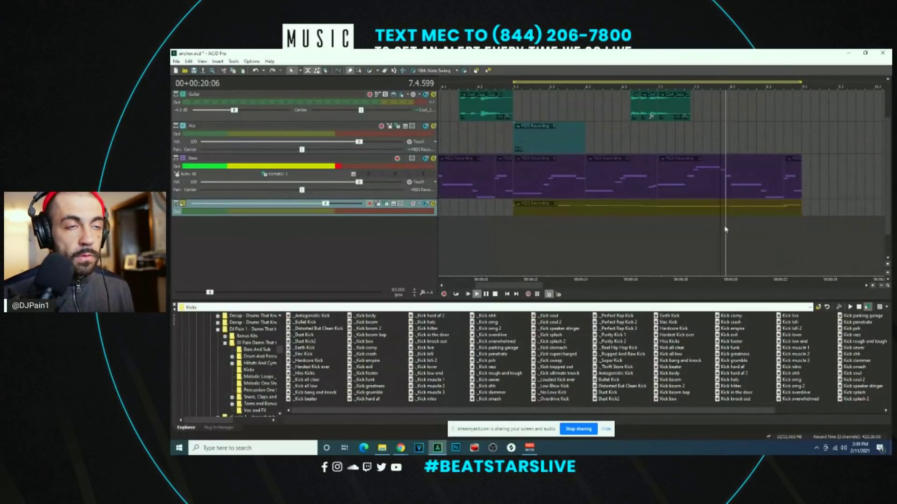
left_click(783, 213)
scroll(782, 213, "up", 3)
scroll(613, 225, "down", 3)
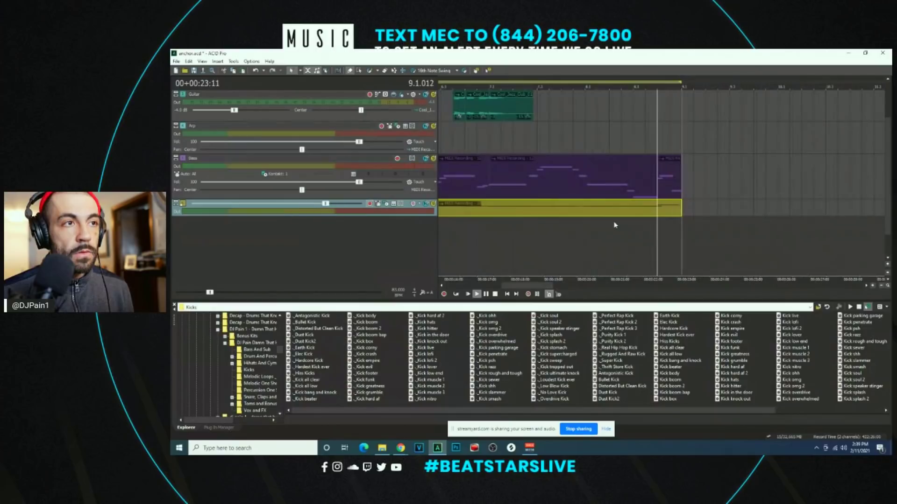
key("space")
key("space")
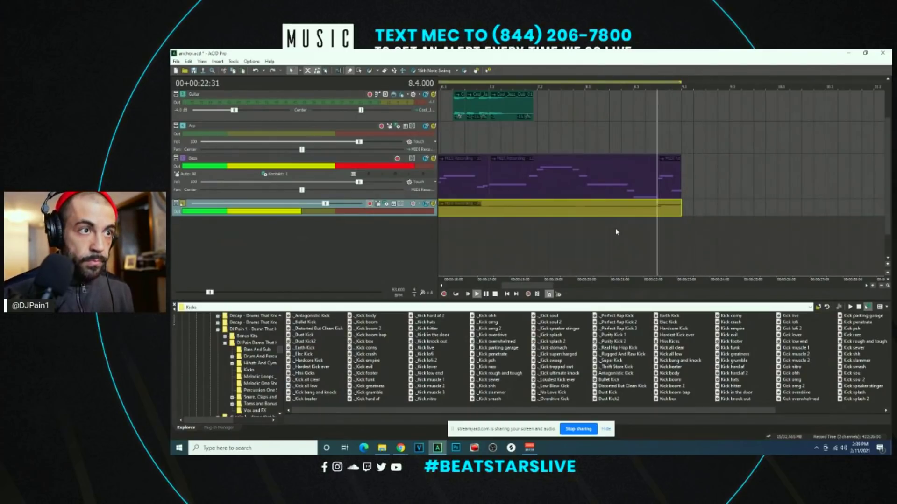
key("space")
Step: Play the part below Bass from bar 5.1 against the other tracks
scroll(616, 232, "down", 3)
left_click(537, 226)
scroll(518, 222, "down", 2)
key("space")
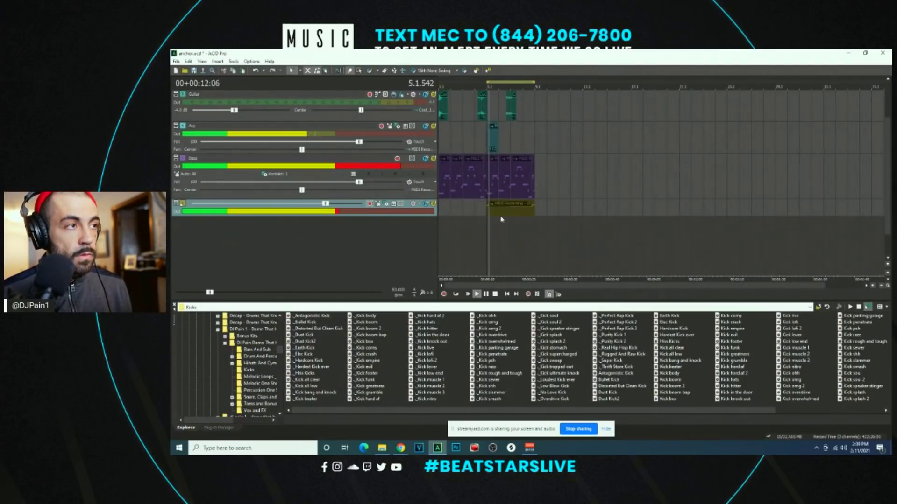
Step: Record a closing tail from bar 9.1 on the track below Bass and extend its clip to about bar 9.4
scroll(654, 204, "up", 3)
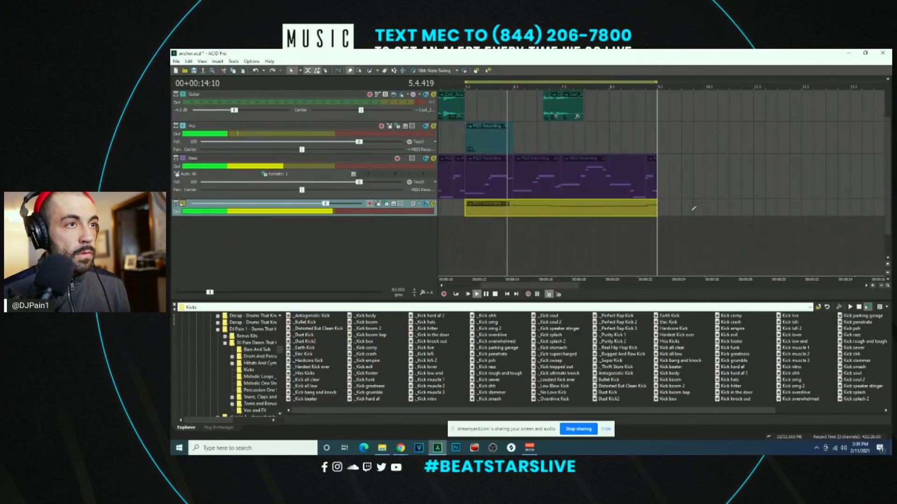
left_click(657, 210)
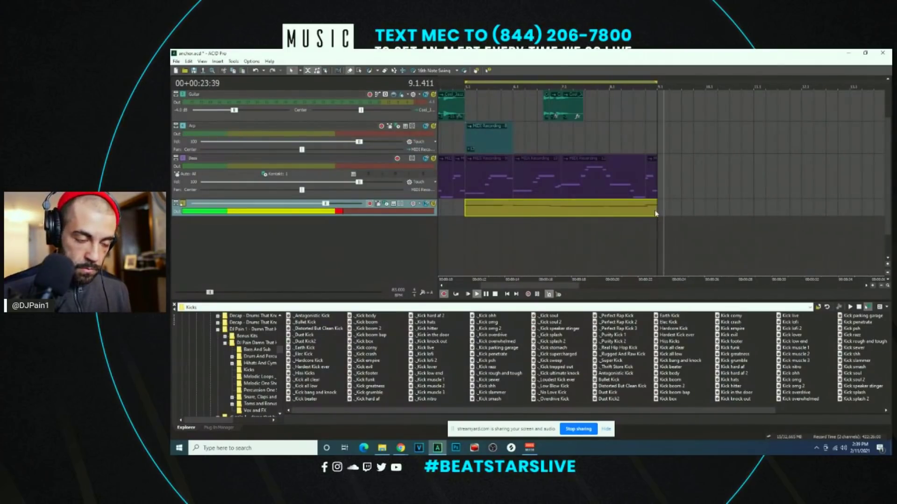
key("space")
left_click_drag(655, 215, 695, 214)
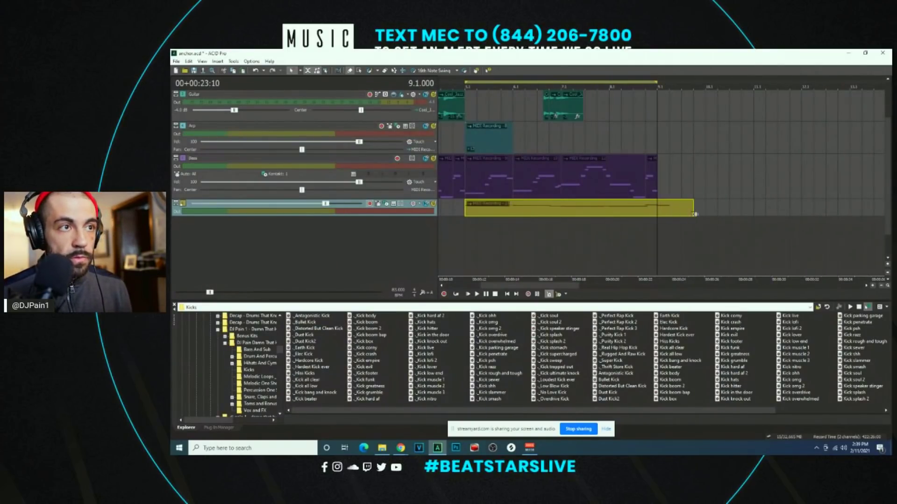
Step: Play the extended part below Bass from bar 5.1 with the other tracks and look over the earlier bars
left_click(465, 233)
key("space")
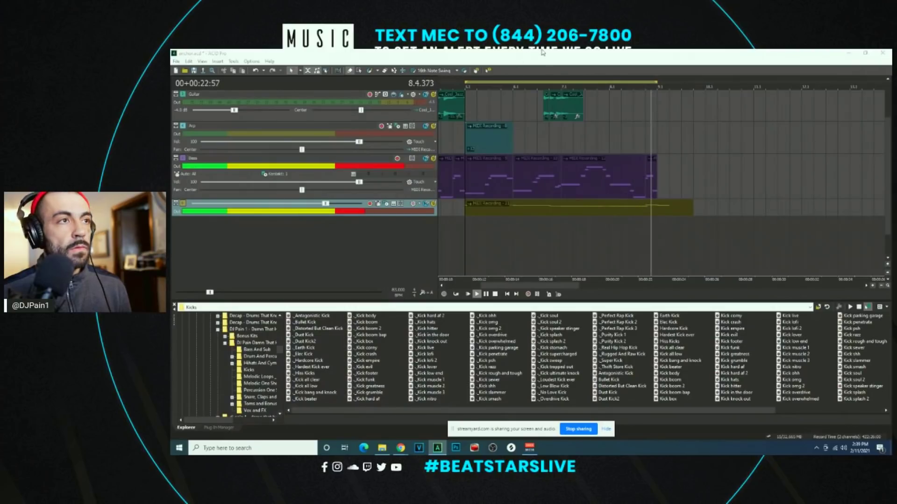
scroll(512, 252, "down", 3)
scroll(508, 245, "up", 3)
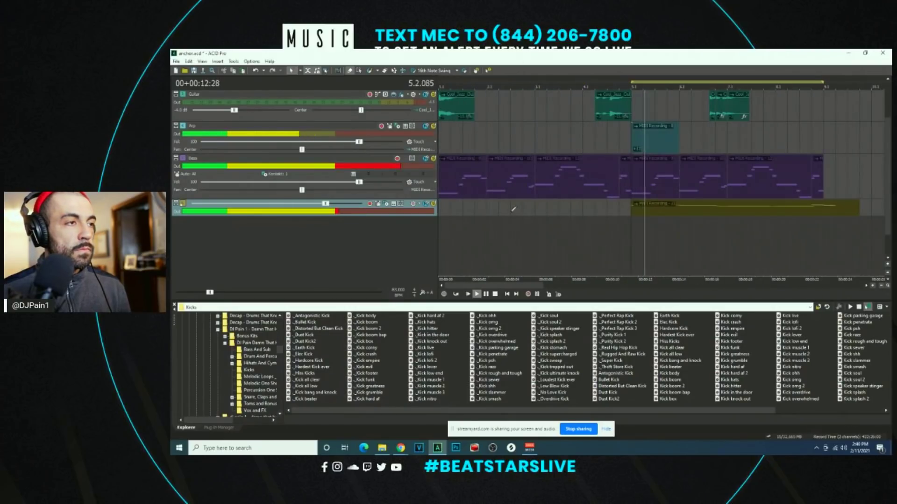
Step: Save the project and play the arrangement from the beginning
scroll(500, 227, "down", 5)
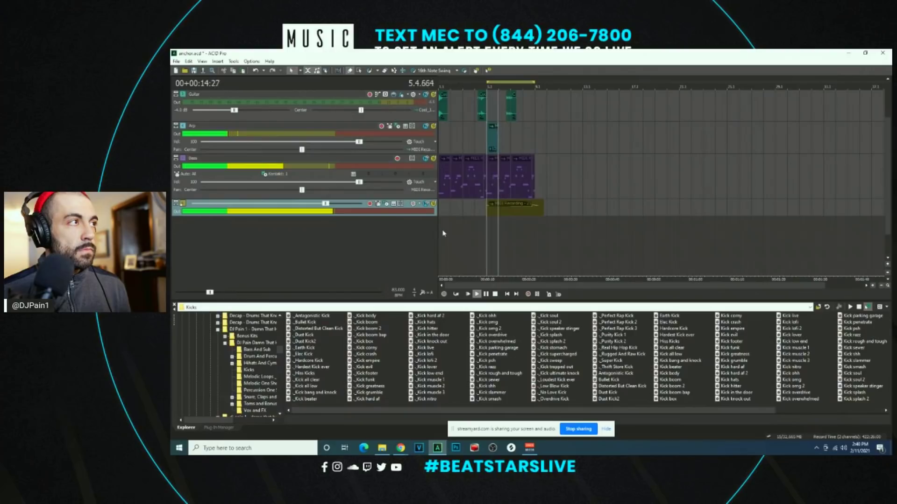
key("space")
scroll(485, 215, "up", 5)
key("ctrl+s")
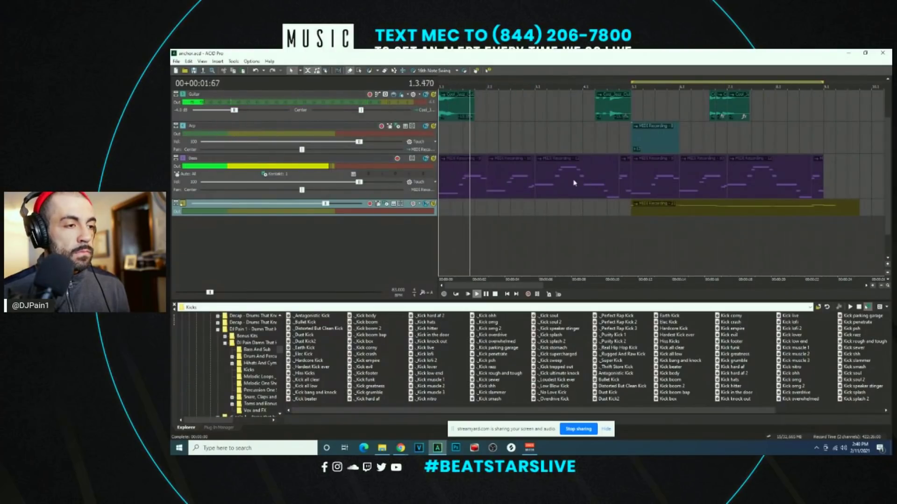
scroll(879, 180, "down", 4)
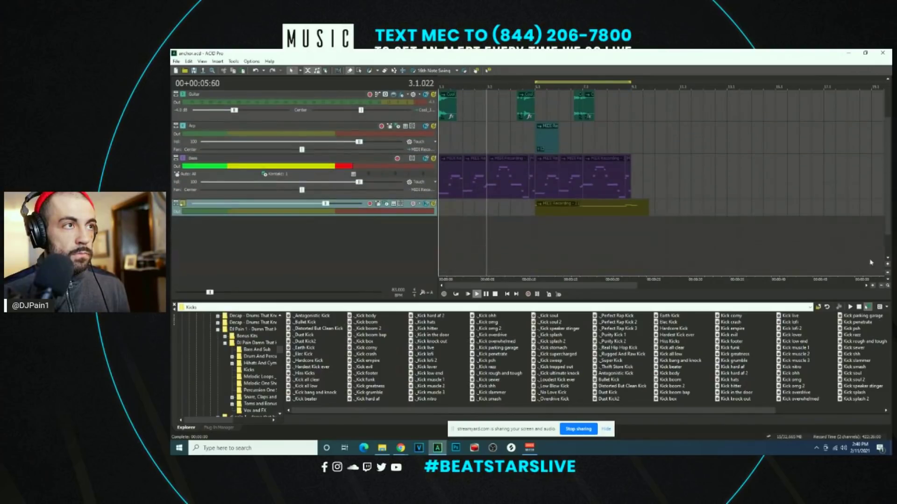
key("space")
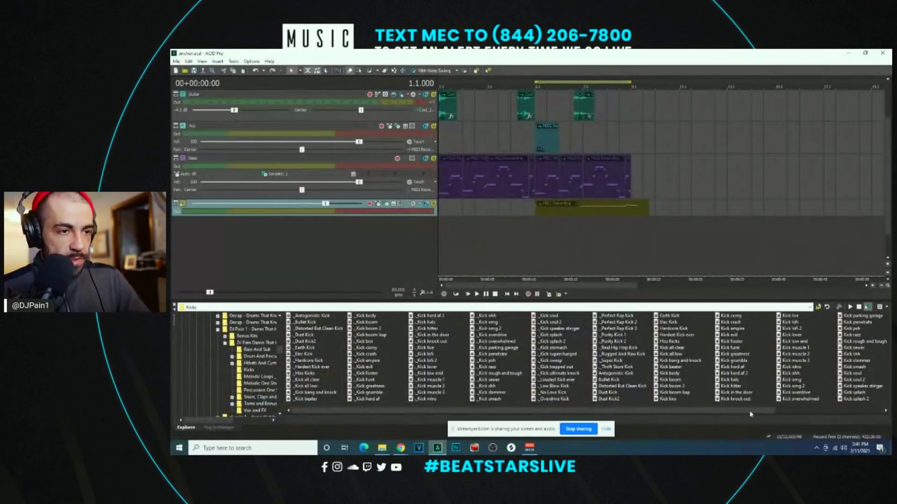
Step: Add the Kick greatness sample as a new track and place one hit at the start of the project
scroll(750, 415, "down", 1)
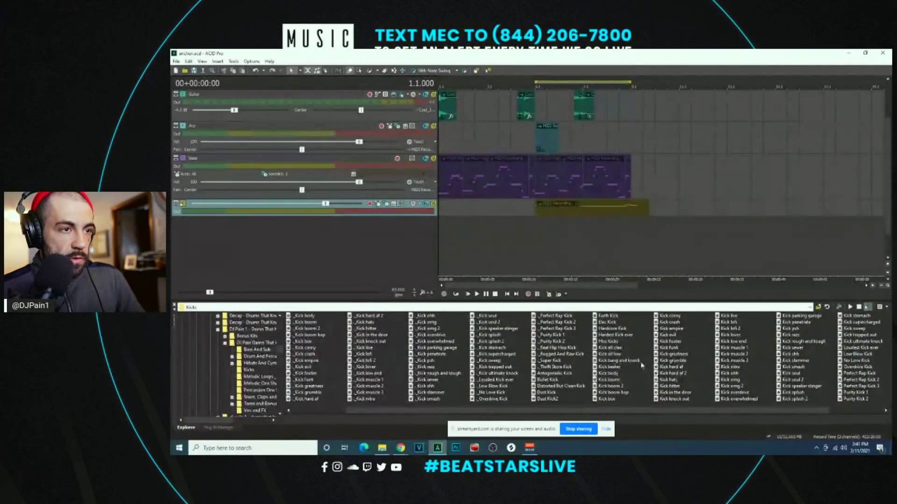
left_click(669, 355)
left_click_drag(688, 357, 555, 250)
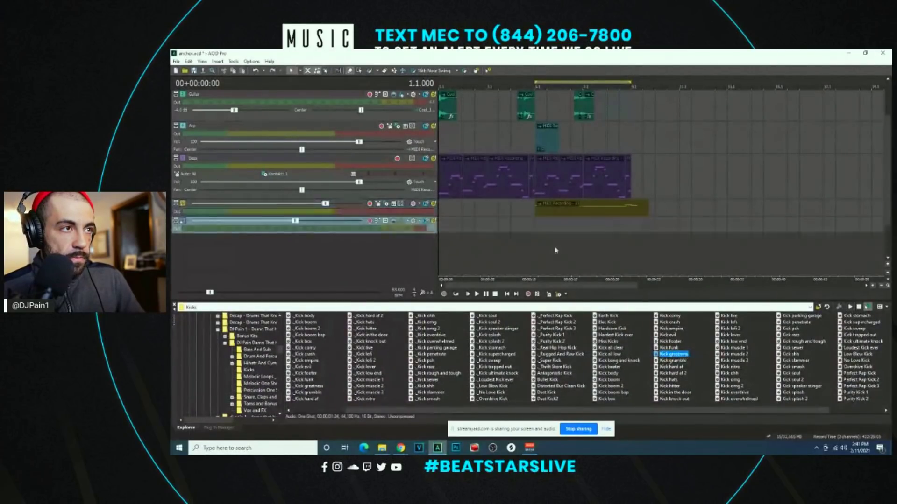
scroll(446, 233, "up", 4)
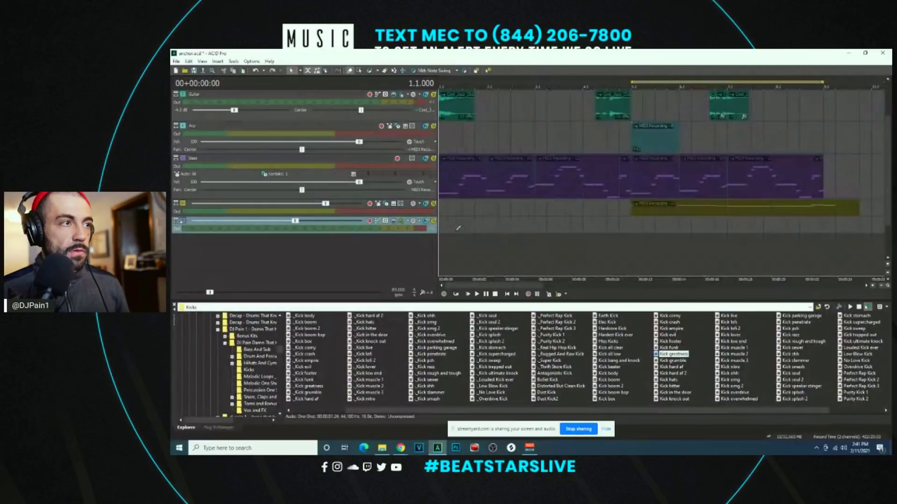
scroll(448, 231, "up", 1)
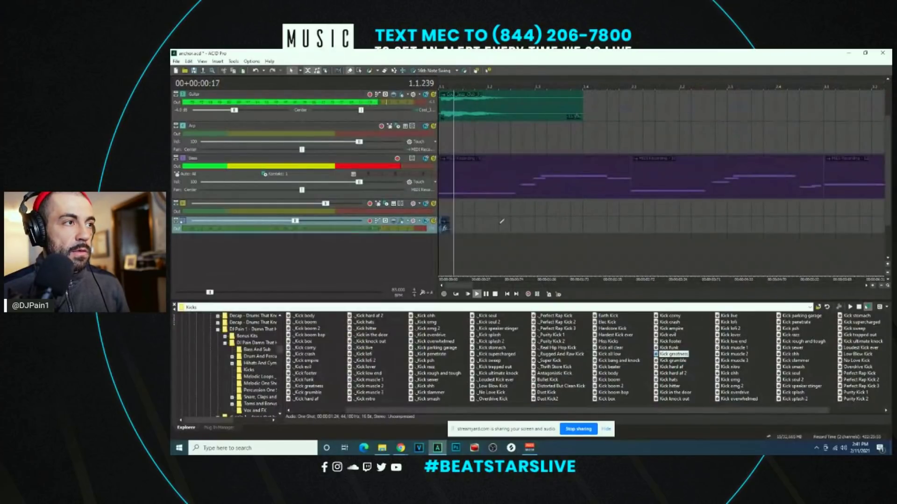
Step: Open the crashes folder under samples - single hits > cymbals in the file browser
scroll(284, 350, "down", 6)
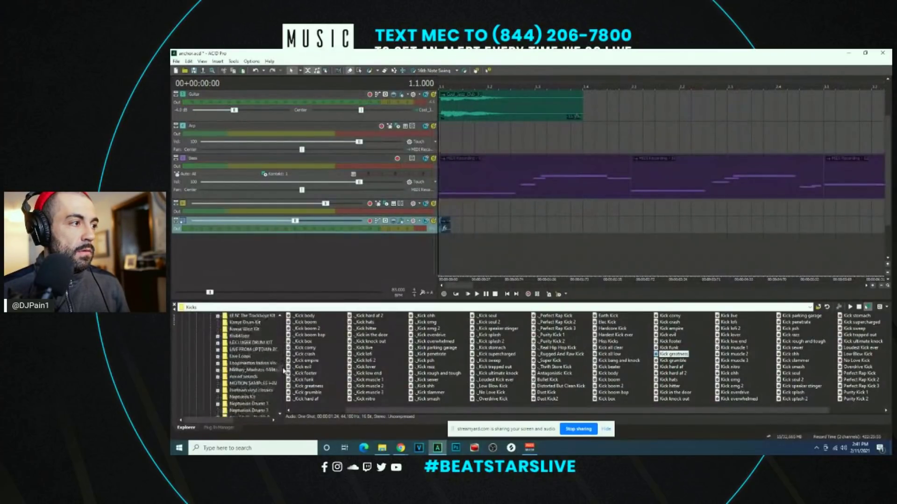
scroll(253, 369, "down", 5)
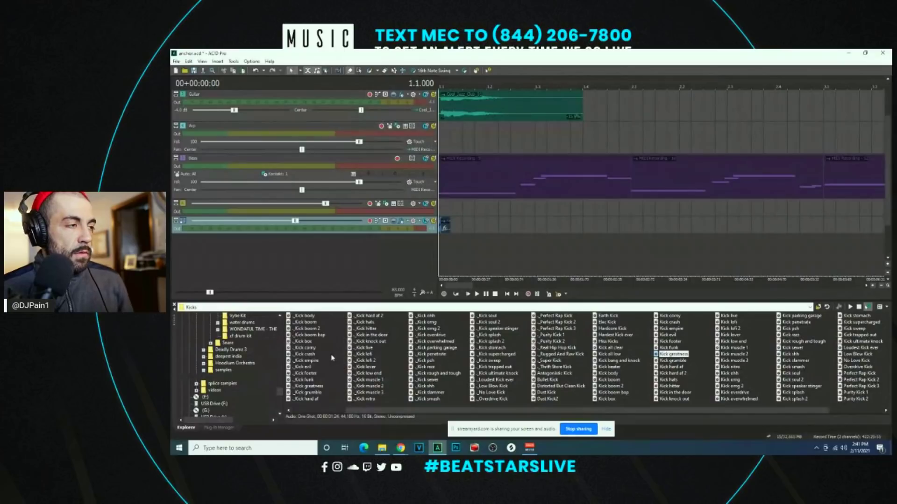
left_click(235, 377)
double_click(299, 317)
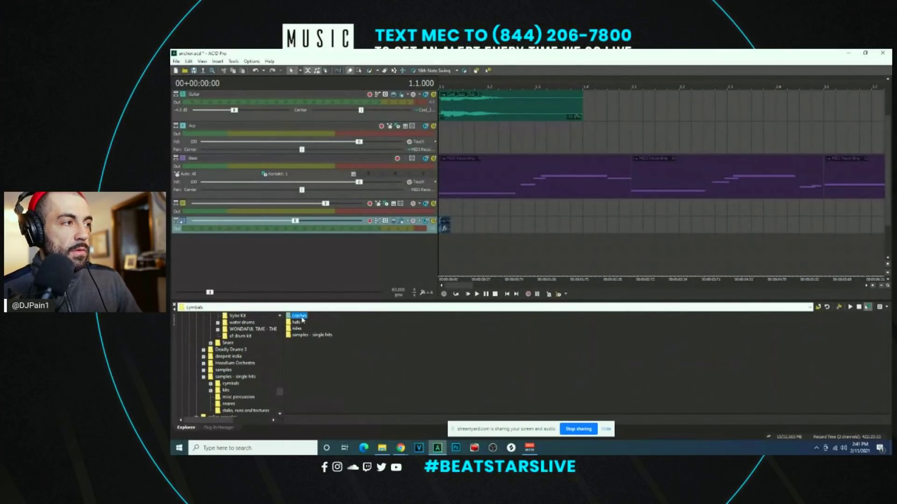
key("Return")
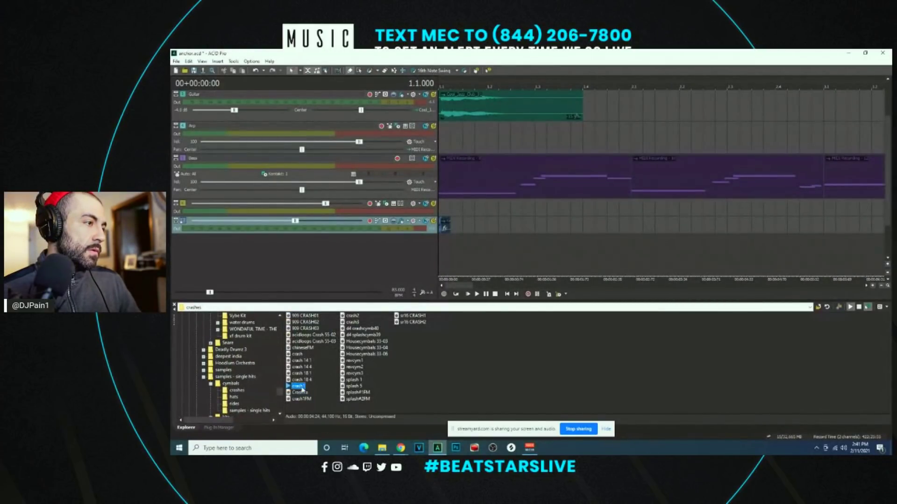
Step: Add the crash1 sample as a new track at the project start and lengthen its event
left_click_drag(301, 391, 446, 225)
scroll(480, 224, "down", 3)
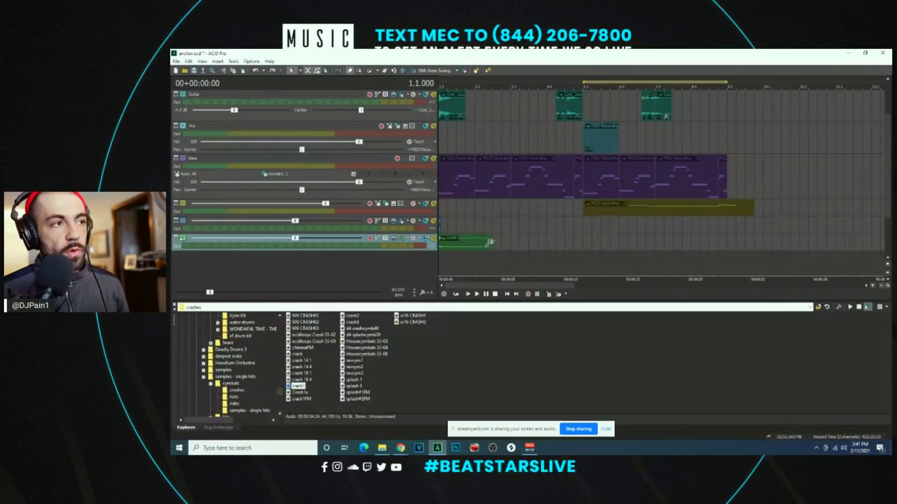
left_click_drag(491, 242, 564, 241)
Step: Shift all events on every track so the arrangement starts at bar 9
scroll(451, 240, "down", 3)
key("ctrl+a")
left_click_drag(461, 247, 531, 240)
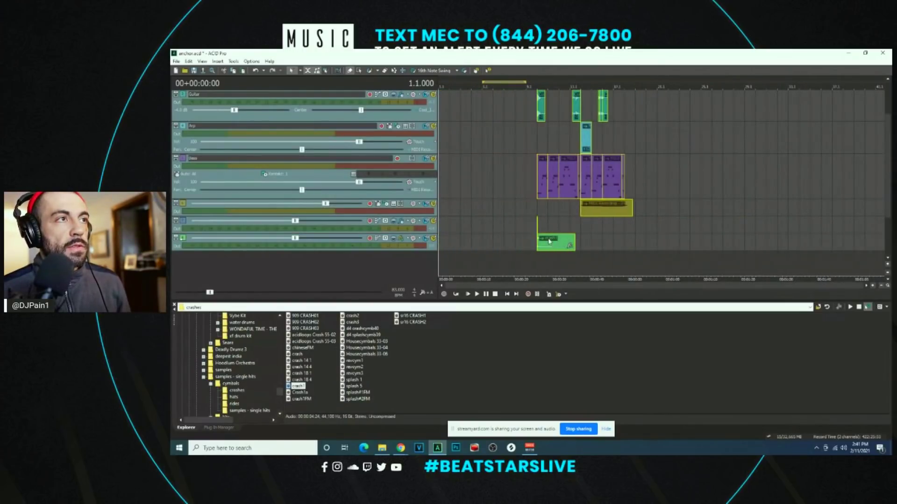
Step: Copy the first section's Piano, Rhodes and Guitar events and paste them at bar 5 as an intro
scroll(888, 174, "up", 3)
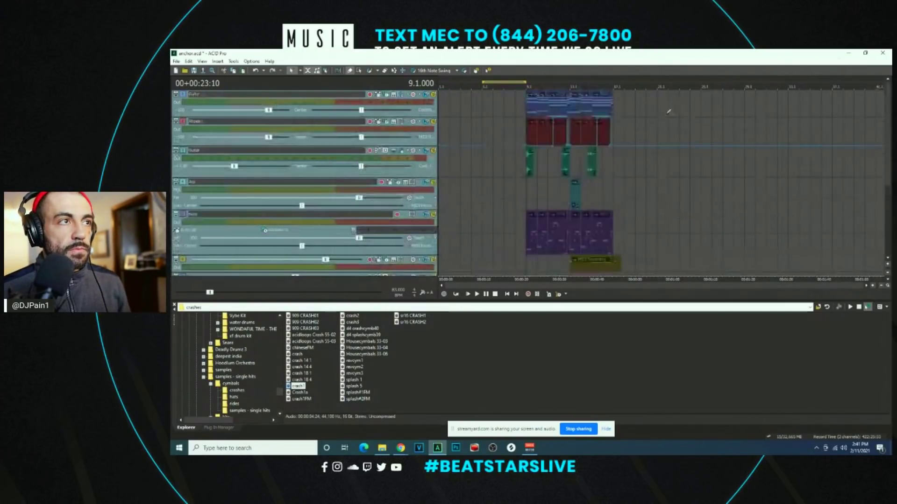
left_click(625, 132)
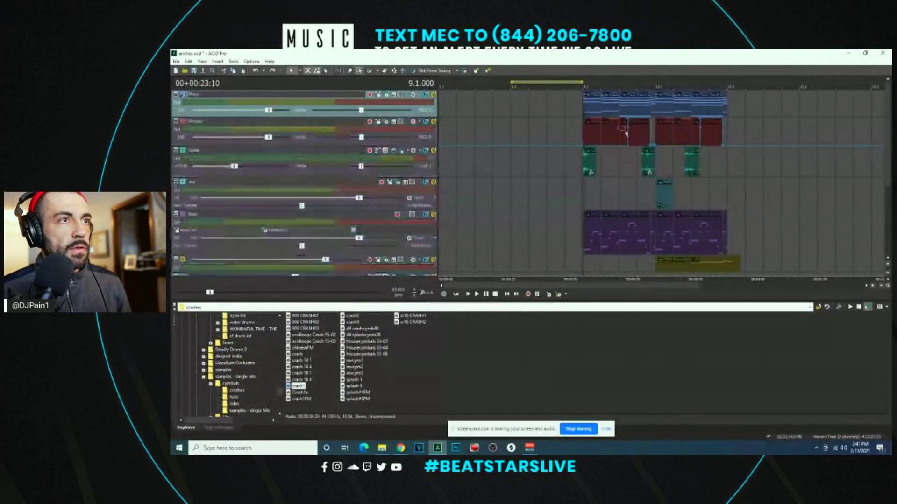
left_click_drag(649, 138, 654, 165)
left_click(508, 106)
key("ctrl+v")
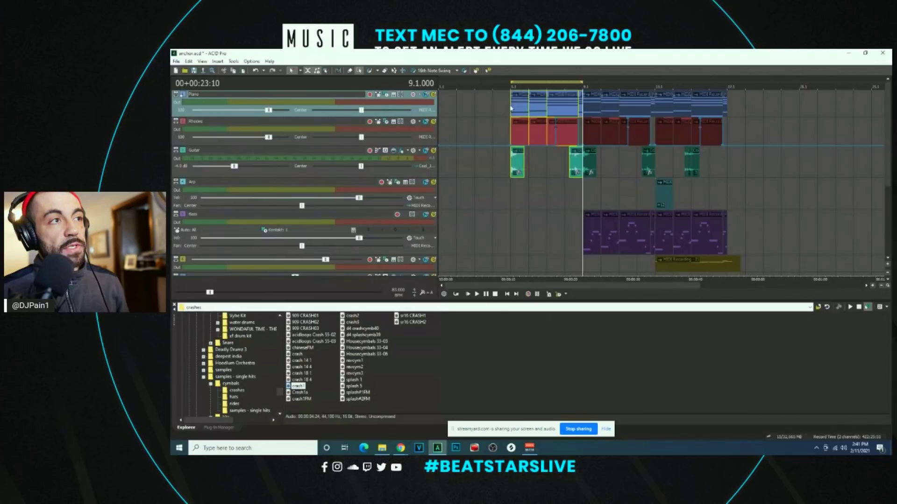
Step: Shorten the crash1 event at bar 9 and listen to the transition from the intro into that section
scroll(890, 126, "down", 3)
key("space")
key("Up")
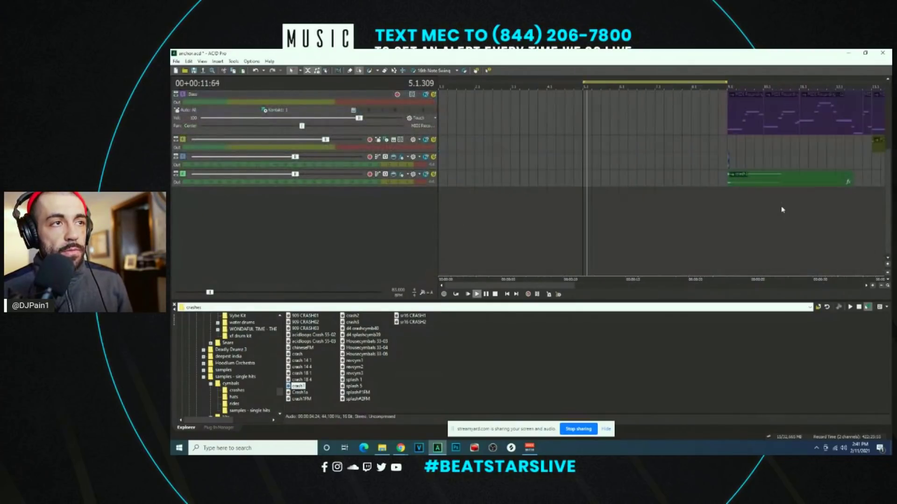
left_click_drag(751, 185, 750, 179)
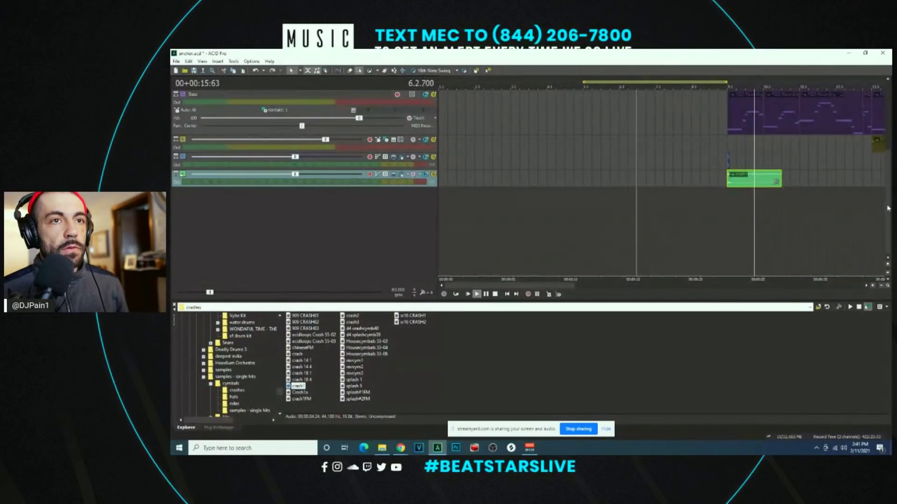
scroll(881, 181, "up", 3)
scroll(881, 181, "down", 3)
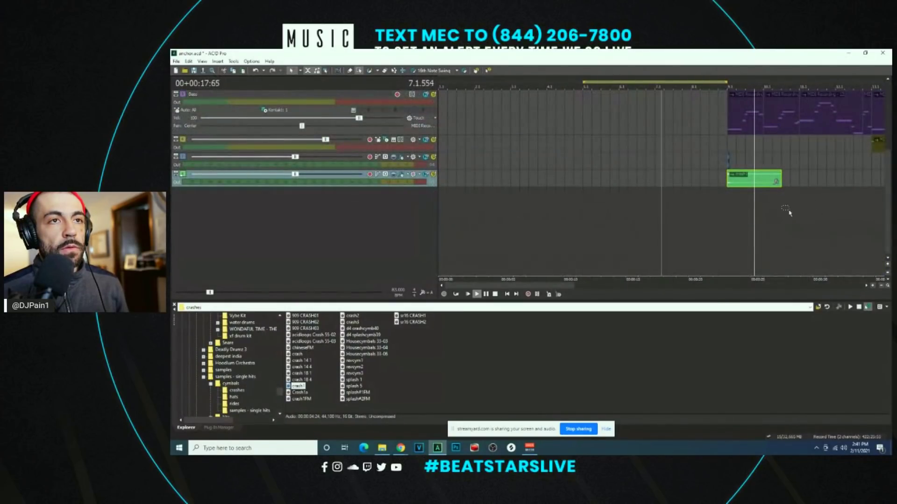
scroll(621, 237, "right", 2)
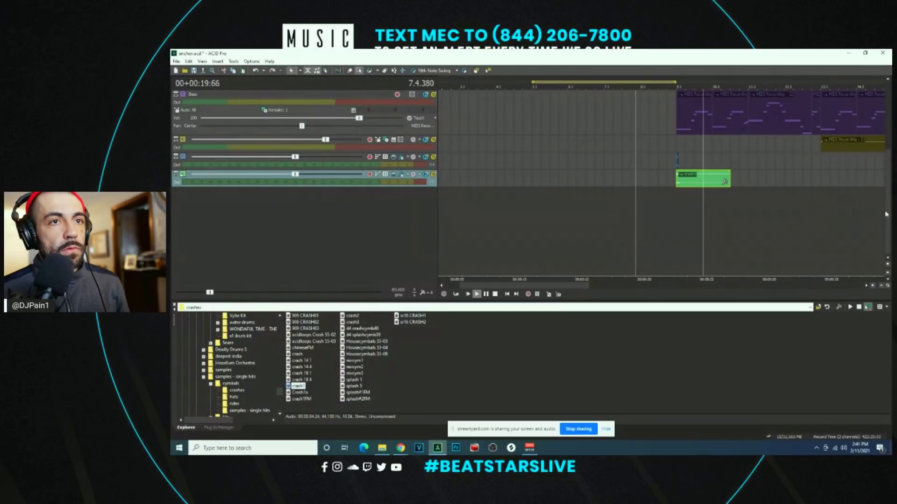
scroll(890, 160, "up", 3)
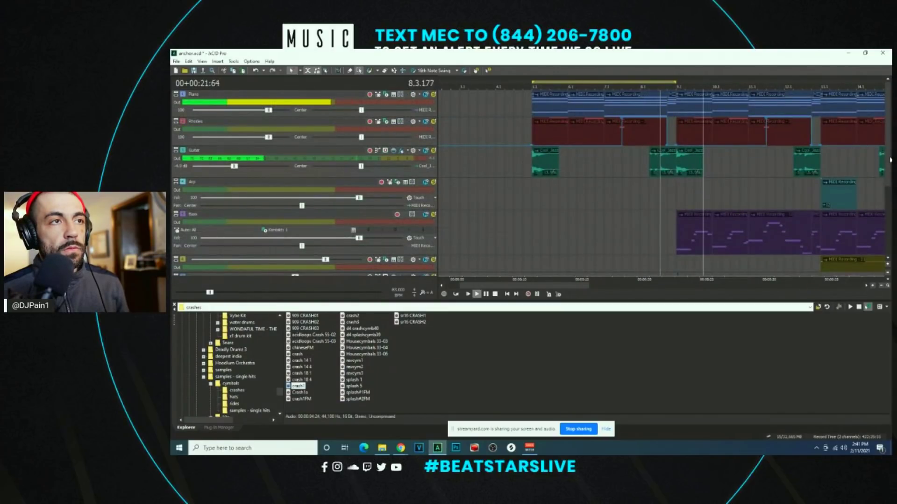
scroll(890, 160, "down", 3)
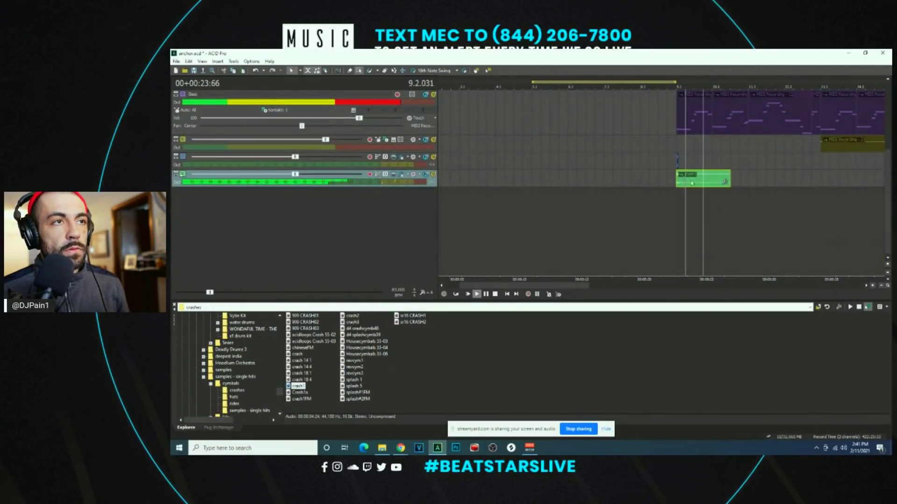
key("space")
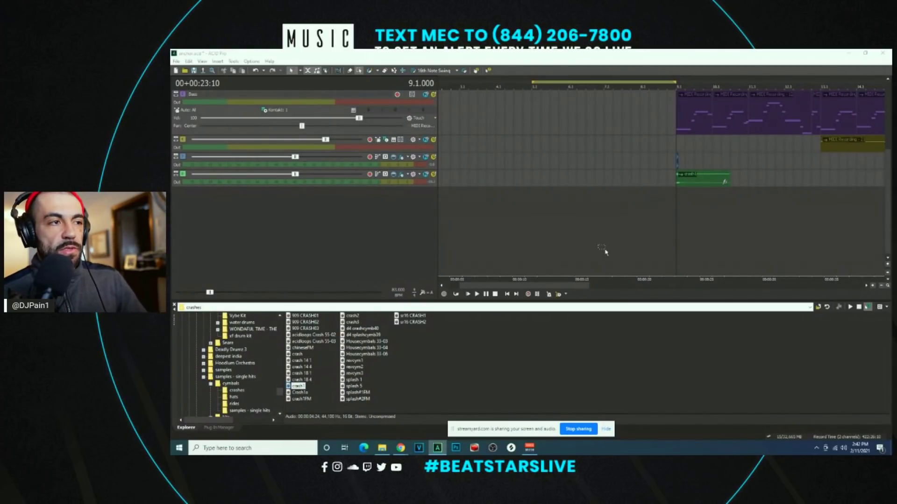
Step: Enlarge the track heights and add a Resonant Filter to the Master bus with its wet/dry parameter automated
left_click(888, 263)
left_click_drag(887, 262, 887, 268)
left_click_drag(888, 236, 887, 286)
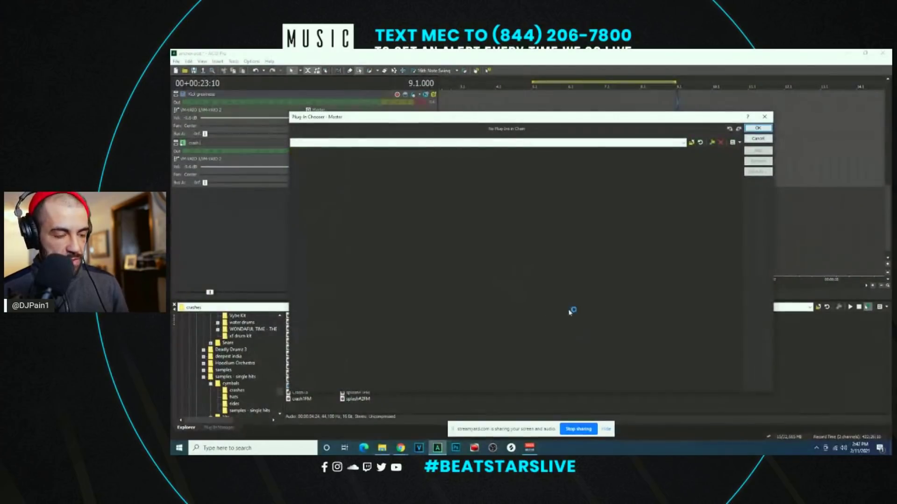
left_click(378, 196)
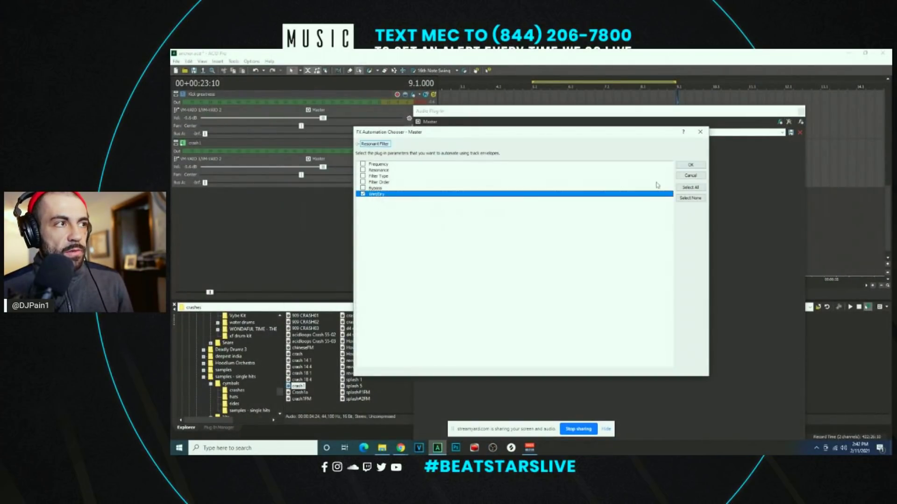
left_click(690, 165)
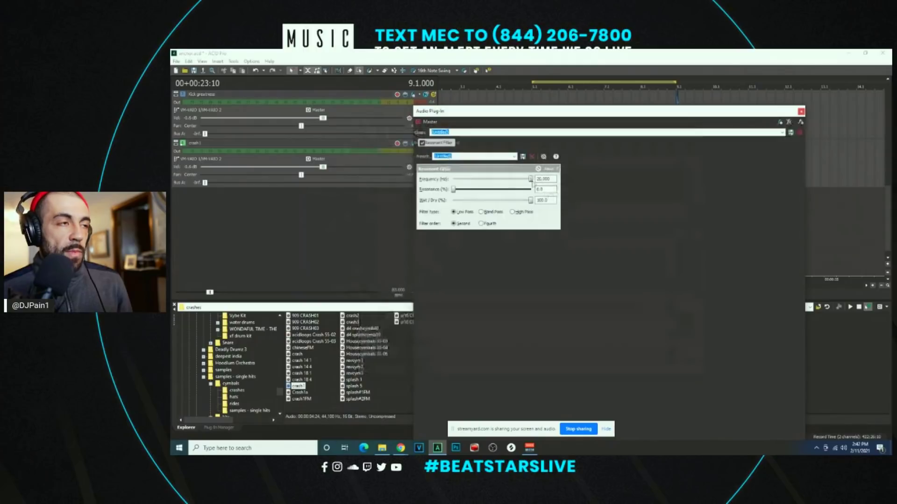
Step: Apply the Teenage Late-Night Radio preset to the Resonant Filter and close the plug-in window
left_click(511, 157)
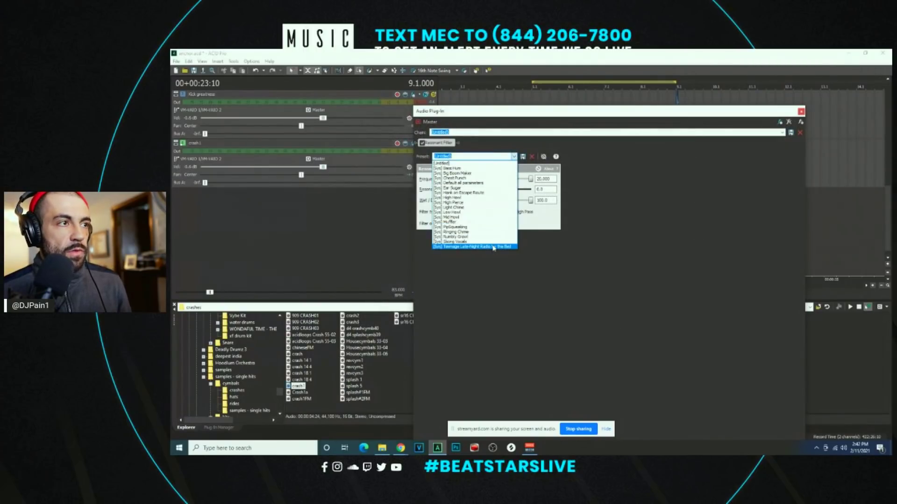
left_click(467, 248)
left_click(801, 112)
Step: Shape the Master filter envelope to fall gradually from bar 5 to its minimum at bar 9 while playing the intro
left_click(560, 229)
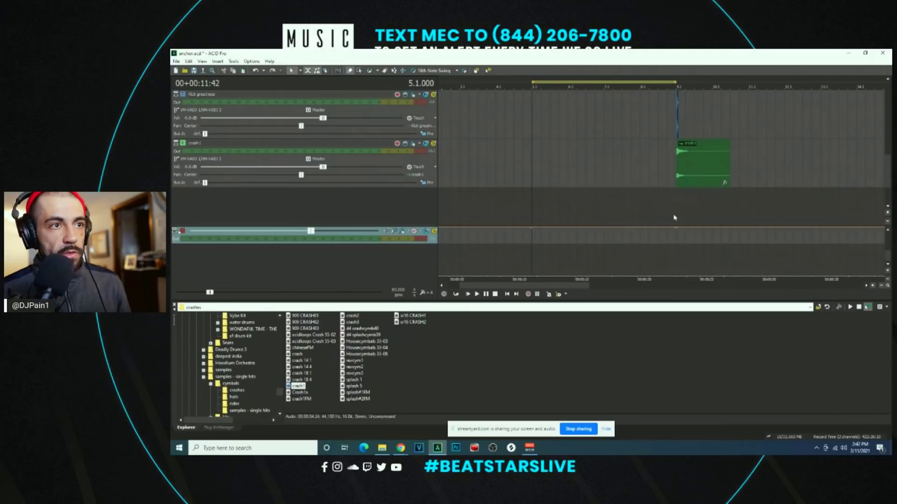
mouse_move(676, 230)
left_mouse_down()
mouse_move(658, 241)
mouse_move(676, 243)
left_mouse_up()
key("space")
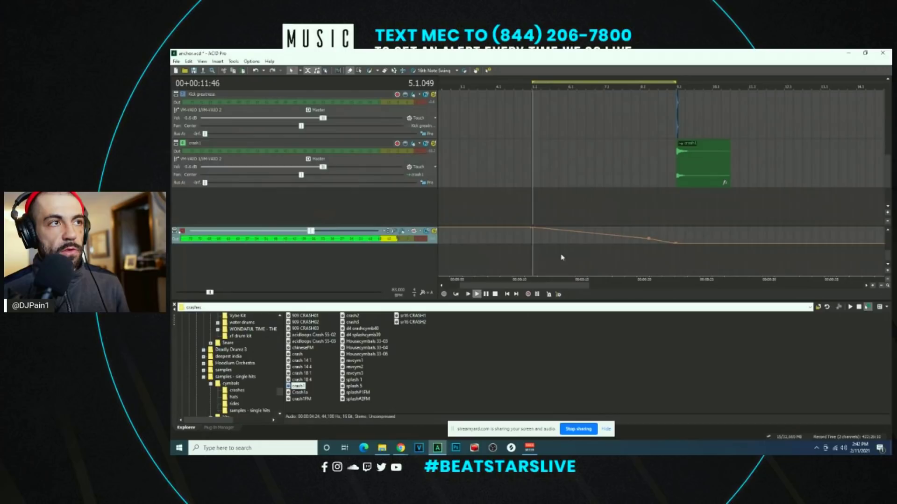
left_click(533, 233)
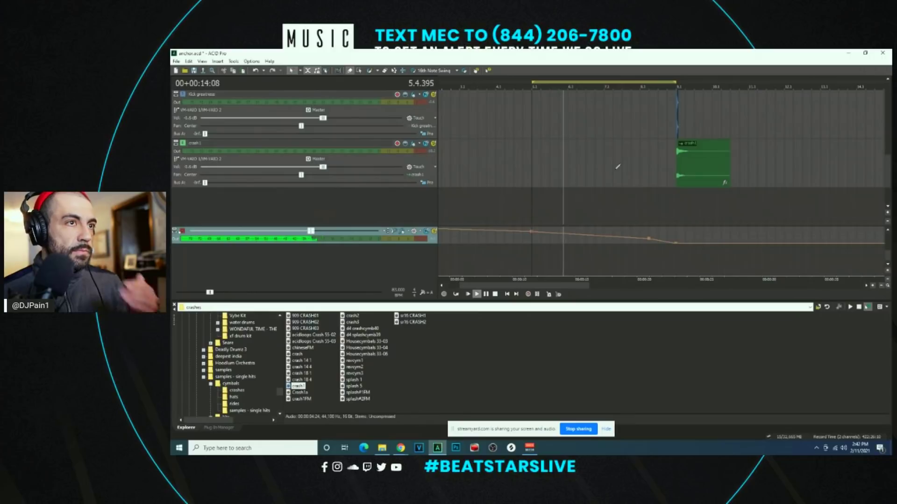
Step: Open the fills folder inside more drums in the file browser
scroll(252, 364, "up", 10)
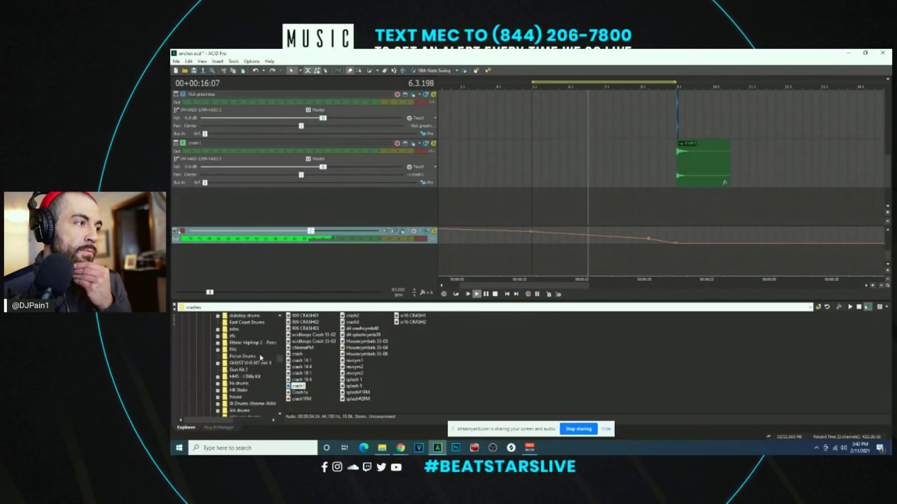
scroll(252, 360, "up", 5)
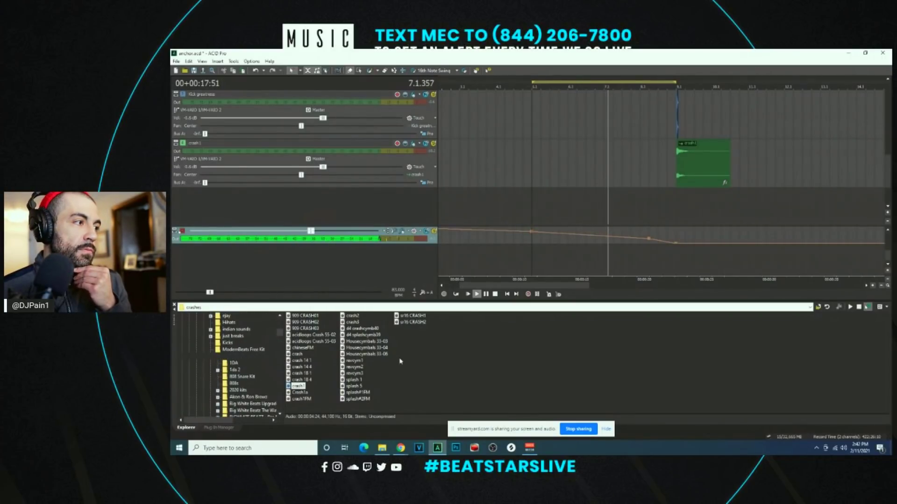
left_click(391, 344)
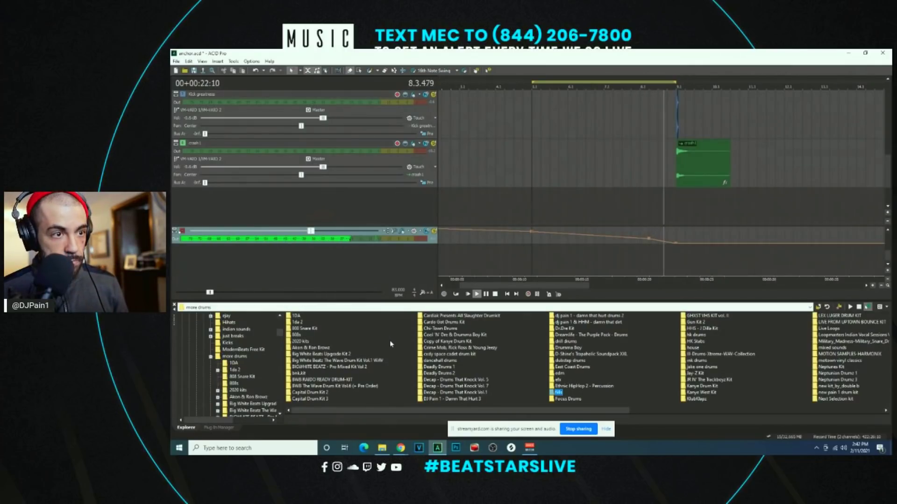
key("f")
key("Return")
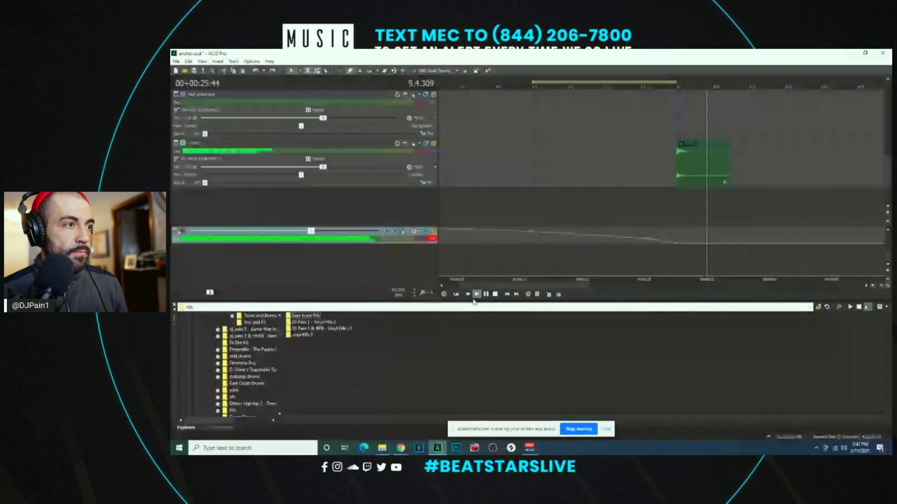
Step: Stop playback, open the vinyl fills 3 folder and add the fill 1_73 bpm sample as a new track
left_click(496, 294)
left_click(304, 335)
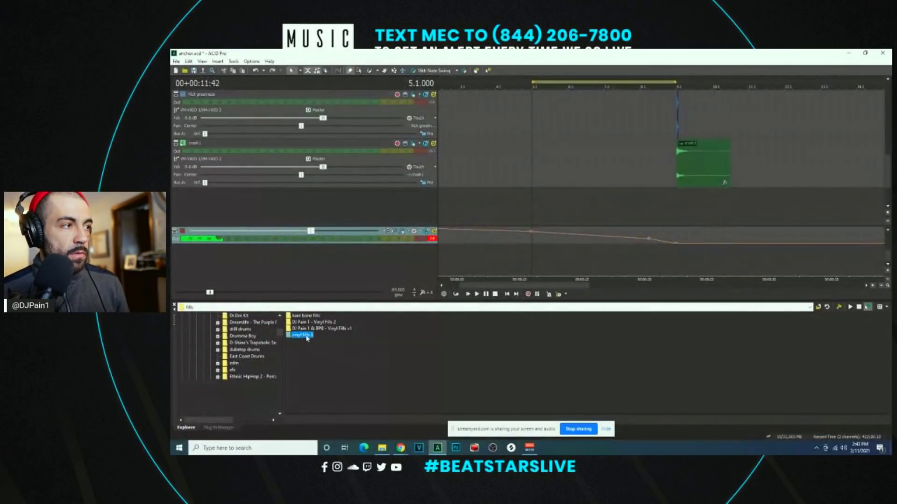
double_click(307, 336)
left_click(302, 329)
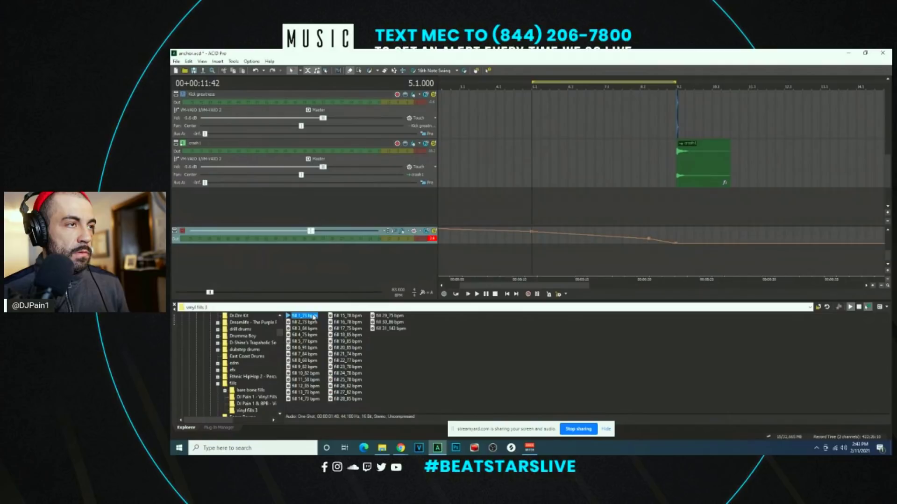
left_click_drag(312, 317, 680, 210)
Step: Place the vinyl fill event on its track and shift it to start at 8.3, leading into bar 9
left_click(645, 196)
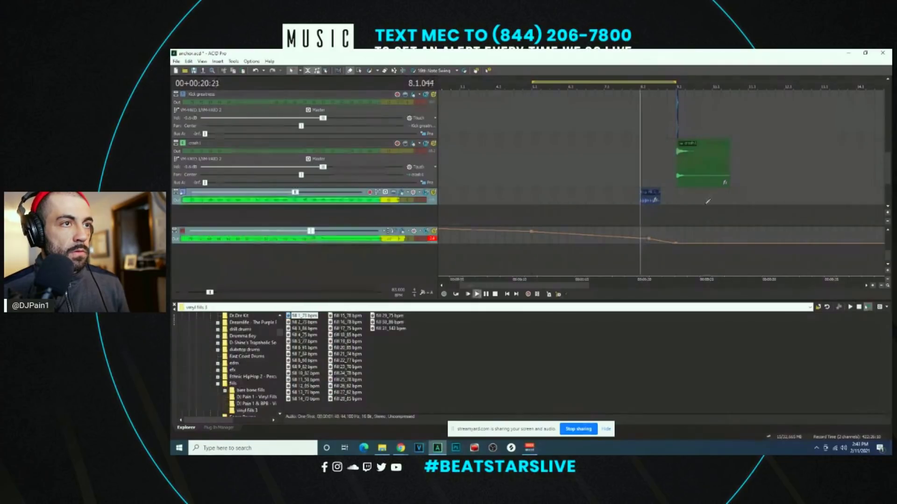
scroll(659, 198, "up", 3)
scroll(667, 201, "down", 1)
left_click_drag(666, 201, 702, 201)
scroll(720, 210, "up", 4)
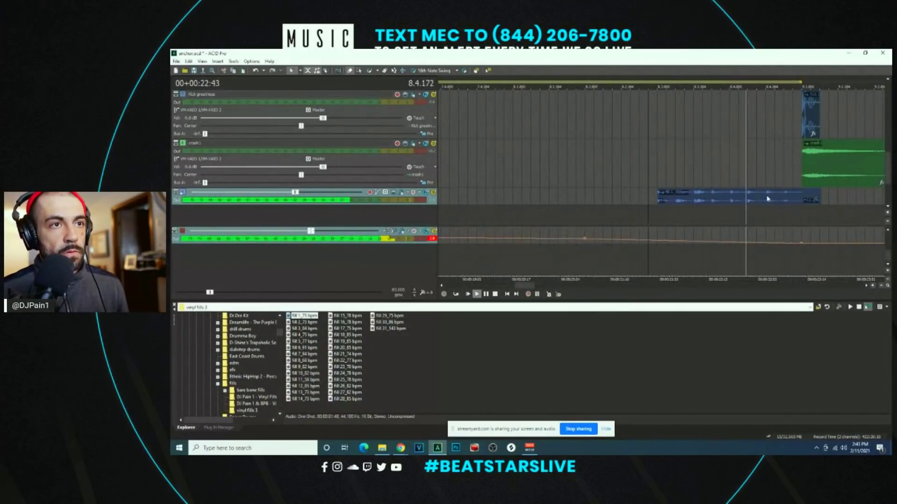
Step: Place a reversed copy of the crash1 event before bar 9, ending at 8.4, and play it with the fill
scroll(686, 210, "down", 2)
scroll(719, 203, "up", 1)
scroll(719, 203, "down", 1)
left_click_drag(710, 168, 592, 170)
scroll(592, 170, "up", 2)
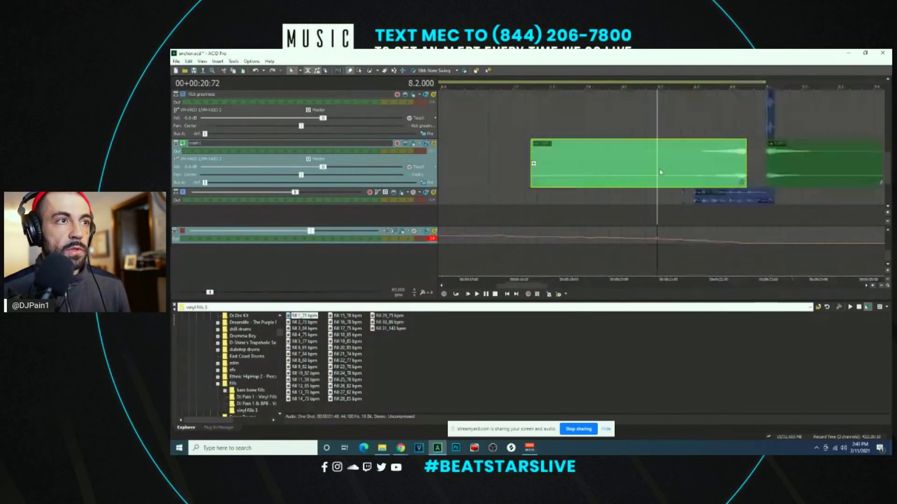
key("space")
scroll(700, 159, "up", 3)
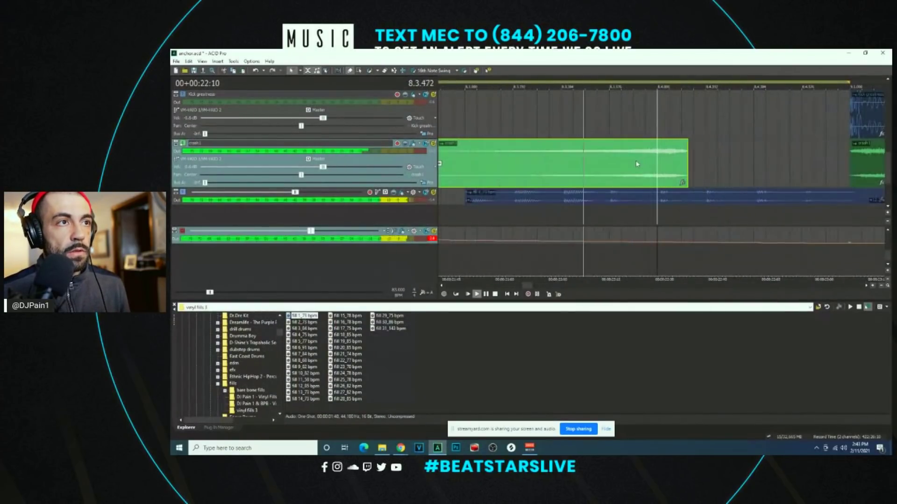
scroll(568, 218, "down", 2)
left_click(568, 218)
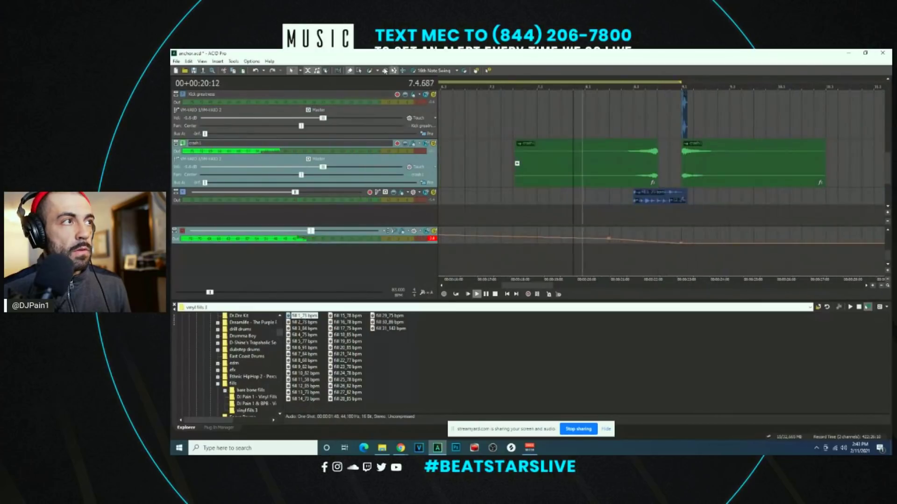
Step: Erase the last beat before bar 9 from the Piano and Guitar tracks
scroll(827, 188, "up", 1)
scroll(889, 178, "up", 5)
scroll(746, 197, "down", 1)
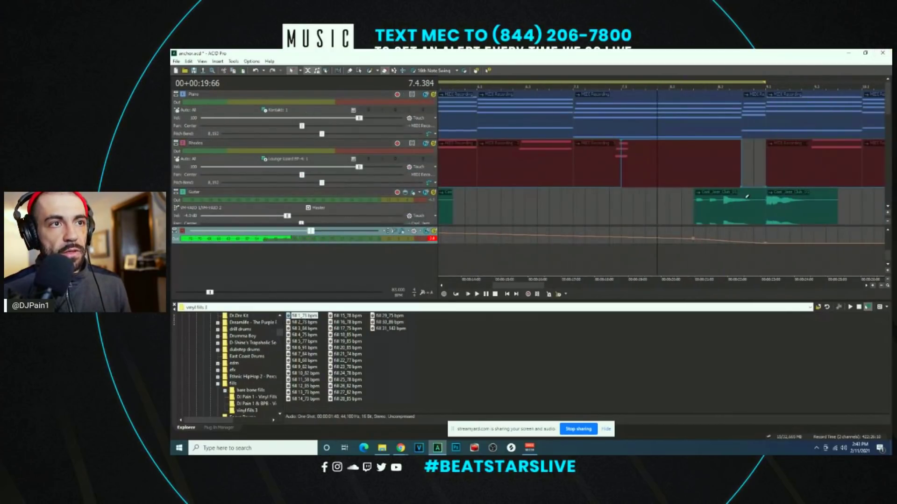
left_click_drag(757, 202, 752, 204)
left_click_drag(745, 131, 762, 123)
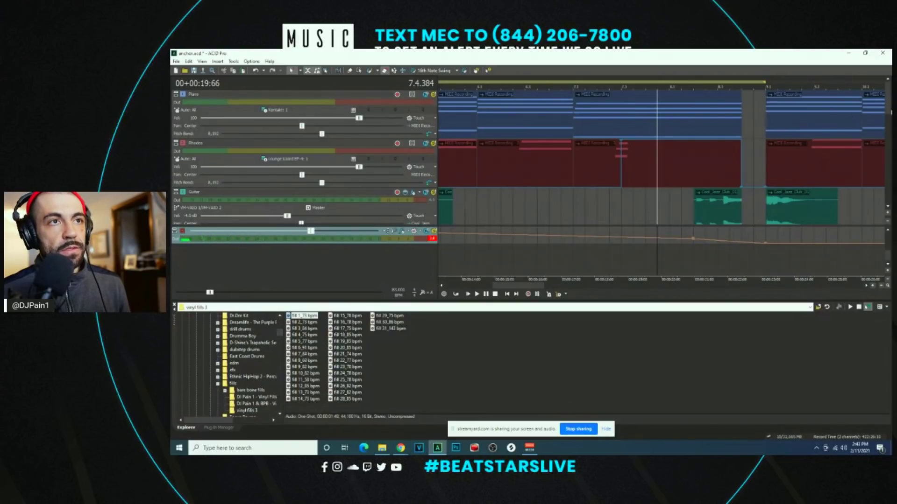
scroll(889, 98, "down", 3)
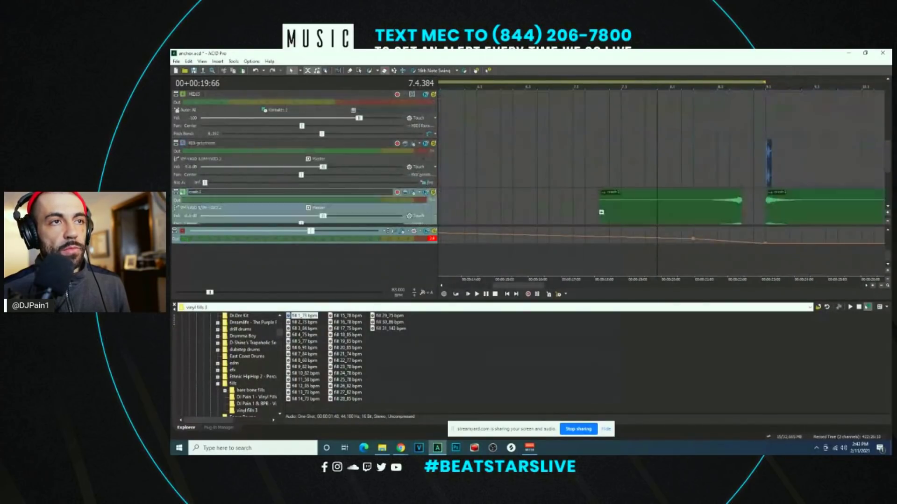
Step: Play the transition from bar 7 into bar 9 and save the project
scroll(731, 151, "down", 3)
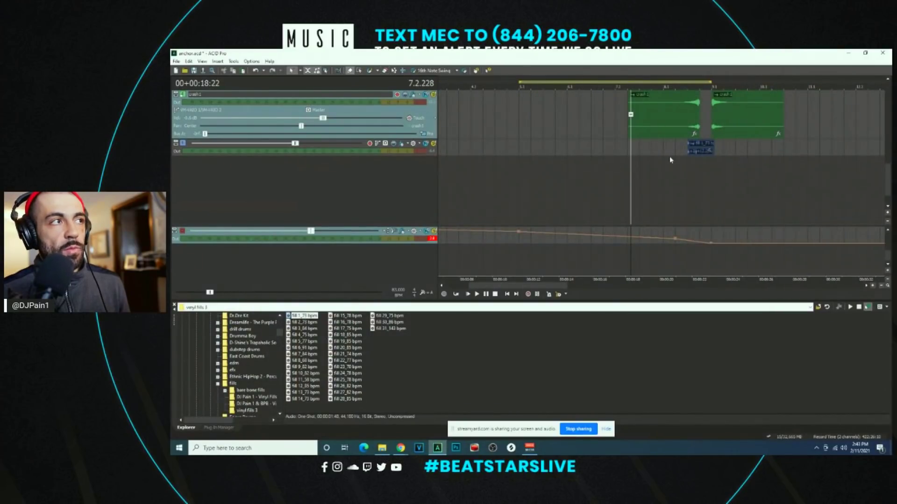
key("space")
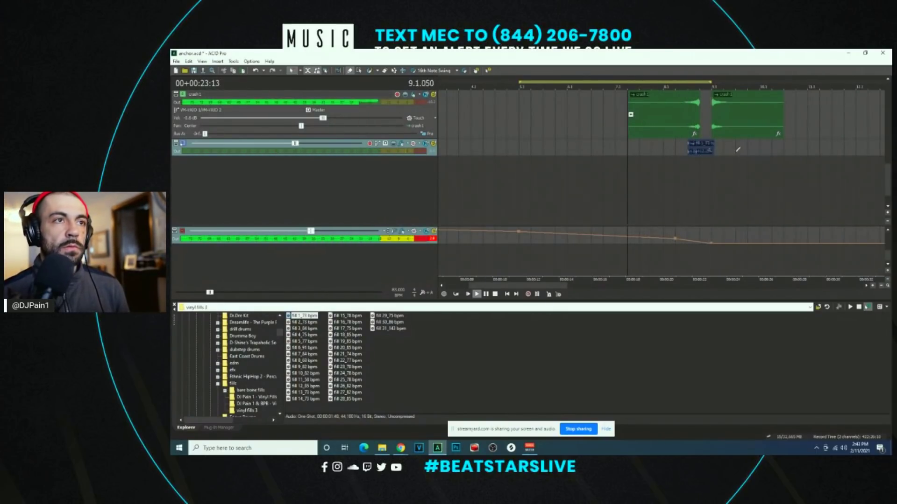
key("space")
scroll(883, 230, "down", 5)
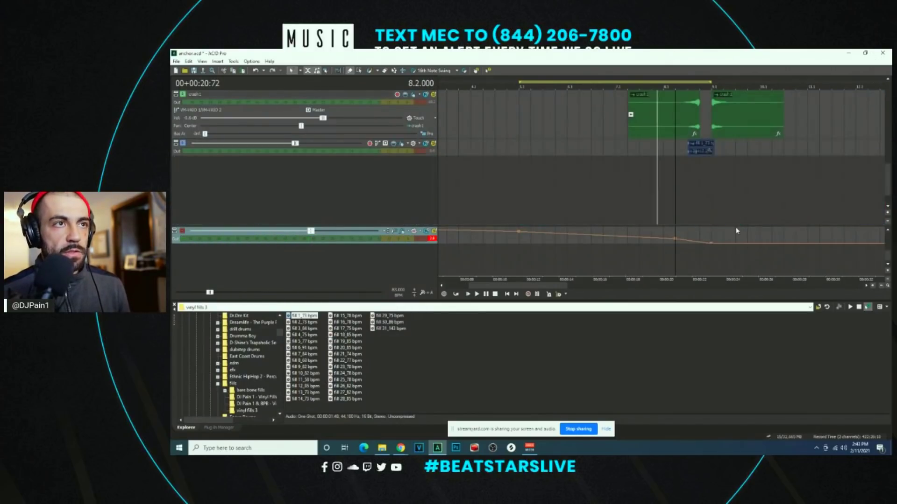
scroll(736, 231, "down", 3)
key("ctrl+s")
scroll(640, 170, "down", 2)
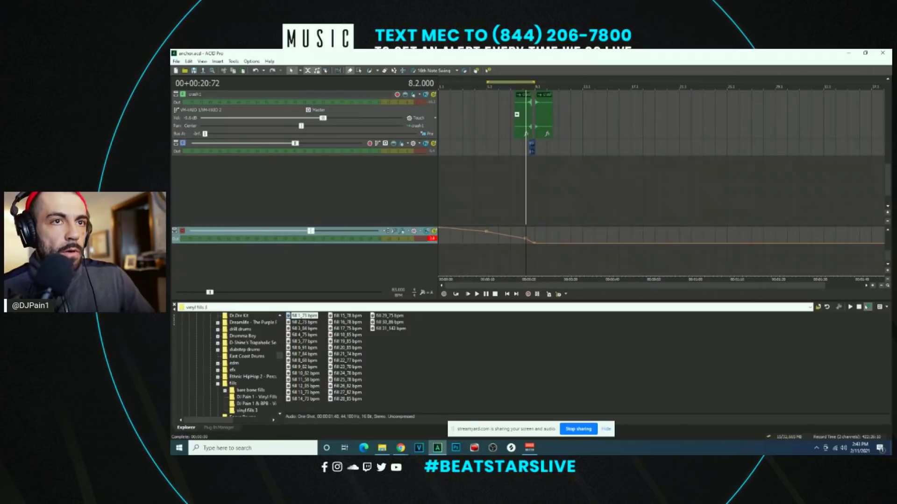
scroll(889, 188, "up", 5)
scroll(700, 182, "up", 4)
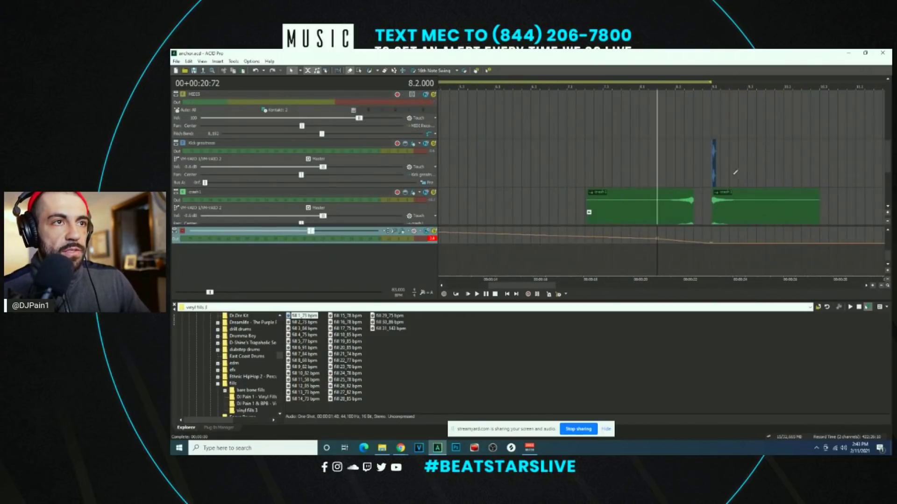
left_click(703, 182)
scroll(723, 182, "up", 3)
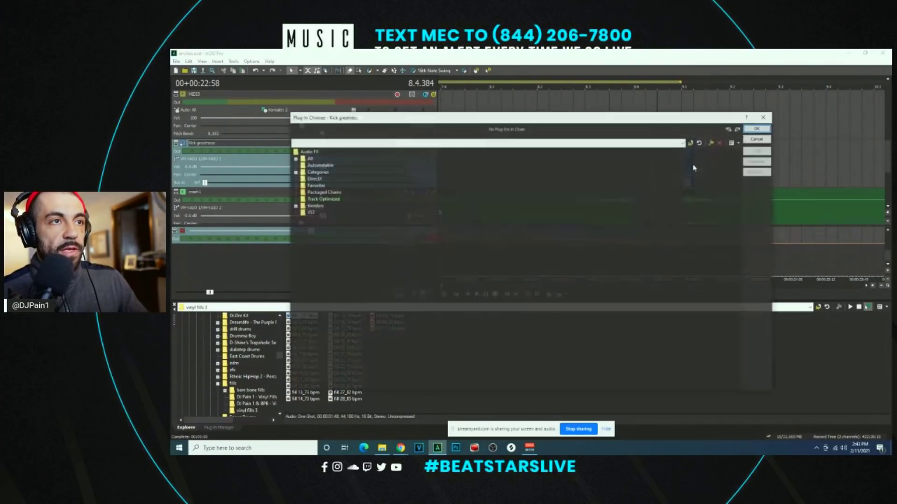
left_click(752, 131)
Step: Add Bus B to the project and route the Kick greatness and crash1 tracks to it
left_click(685, 164)
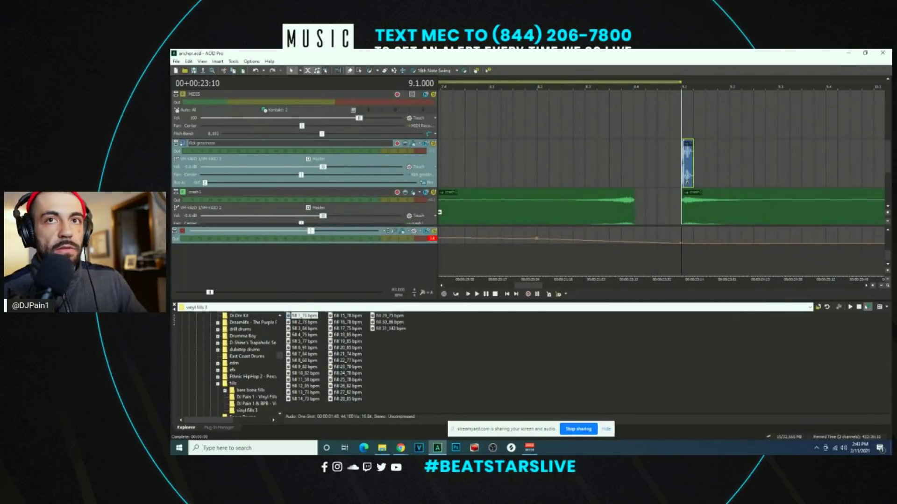
key("b")
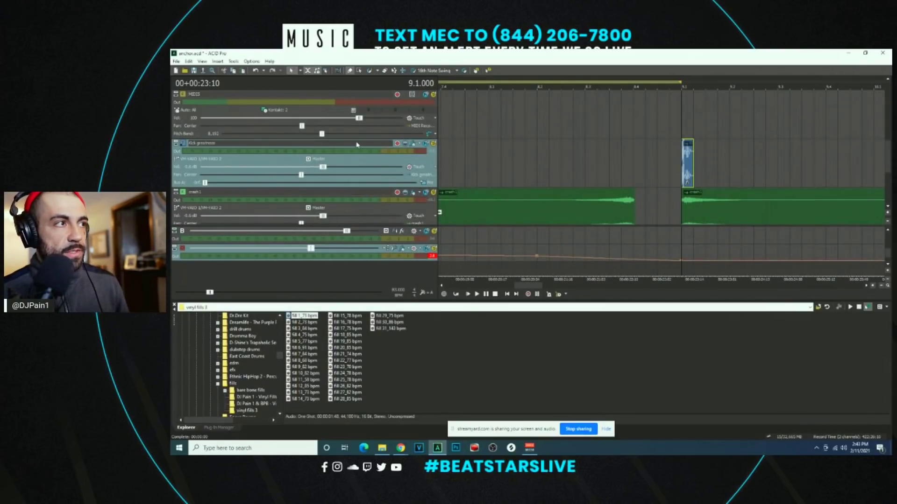
left_click(316, 211)
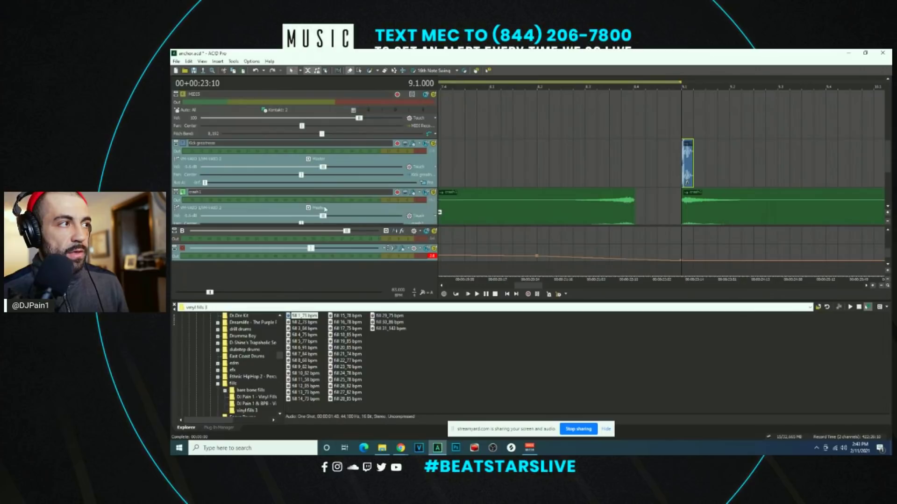
left_click(329, 233)
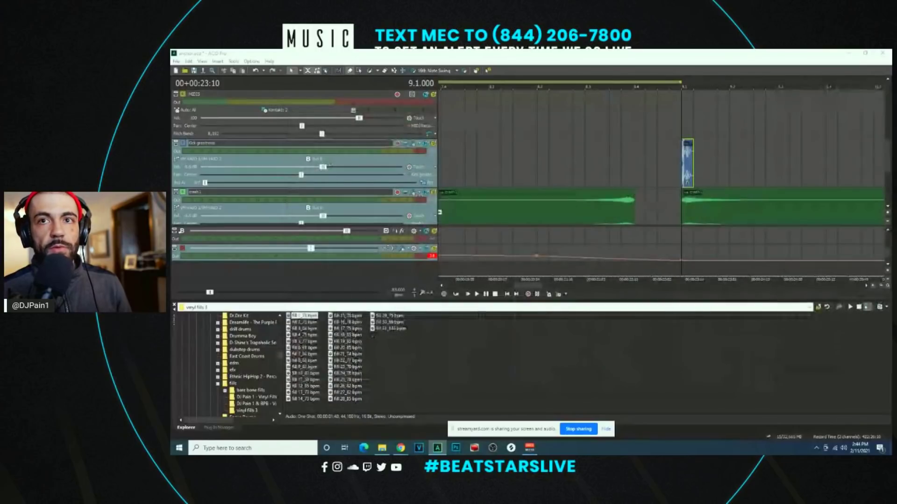
Step: Raise the Kick greatness track volume and slightly lower the Bus B volume, and return the cursor to 8.1
left_click(631, 171)
key("space")
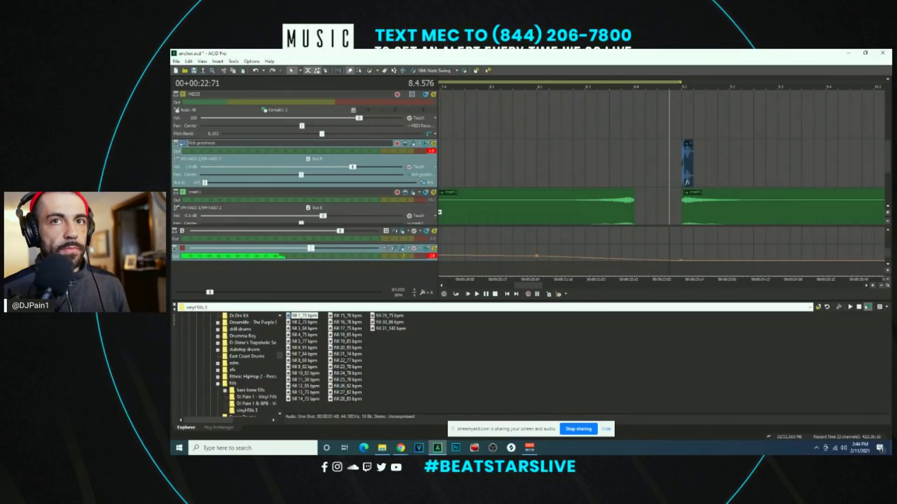
scroll(665, 197, "down", 3)
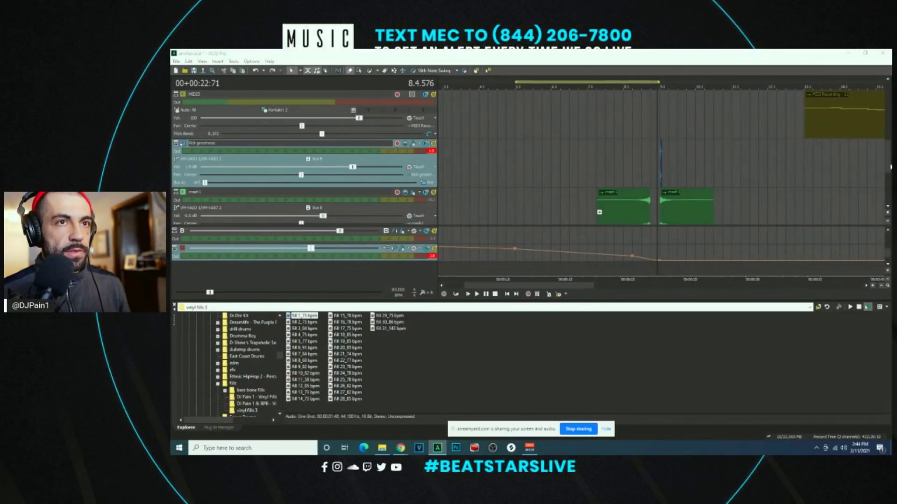
scroll(889, 169, "down", 3)
scroll(887, 175, "up", 3)
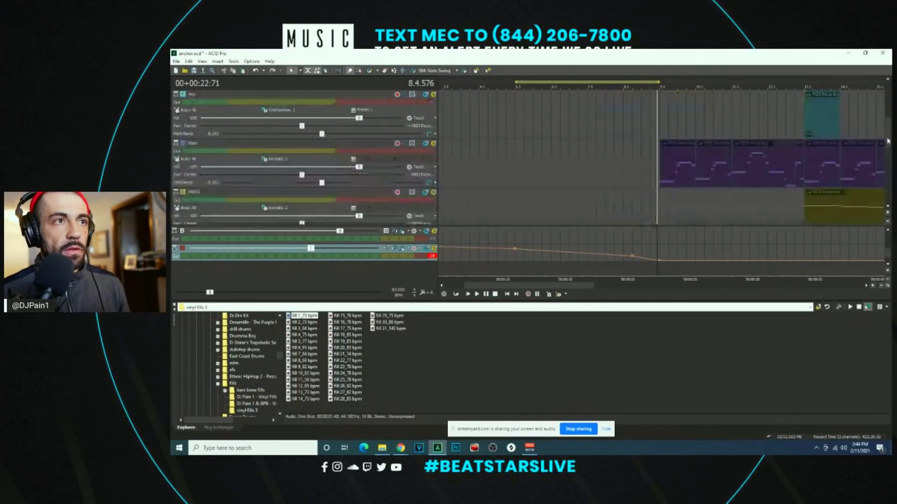
scroll(887, 169, "down", 2)
left_click(620, 221)
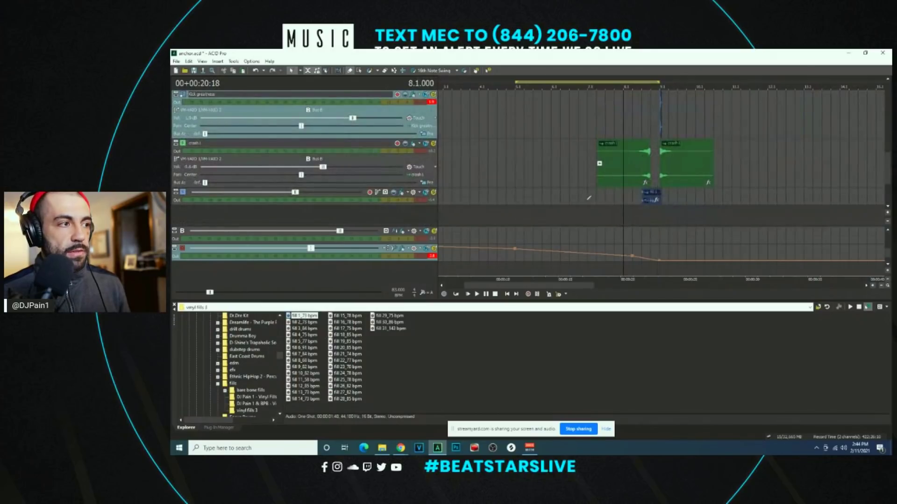
Step: Open the Melodic One Shots folder, audition the guitar samples and add Guitar 2 Emin as a new track
scroll(295, 281, "down", 1)
scroll(262, 365, "up", 5)
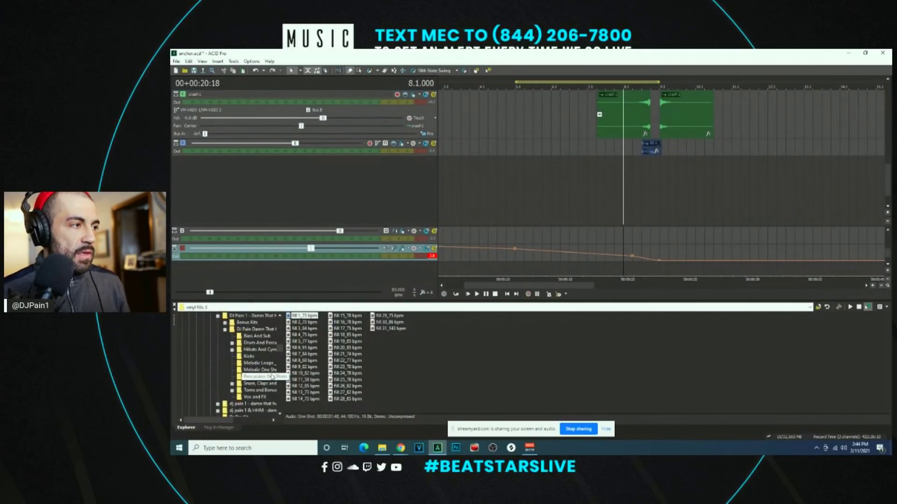
left_click(263, 369)
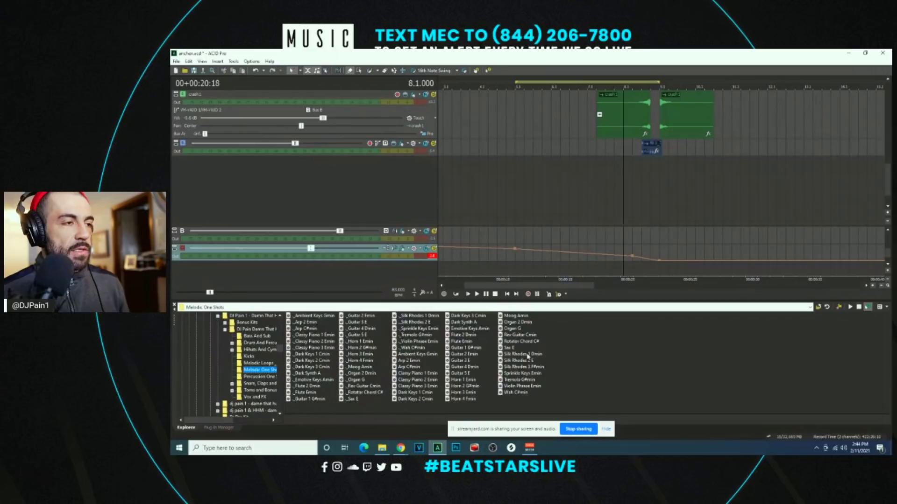
left_click(460, 361)
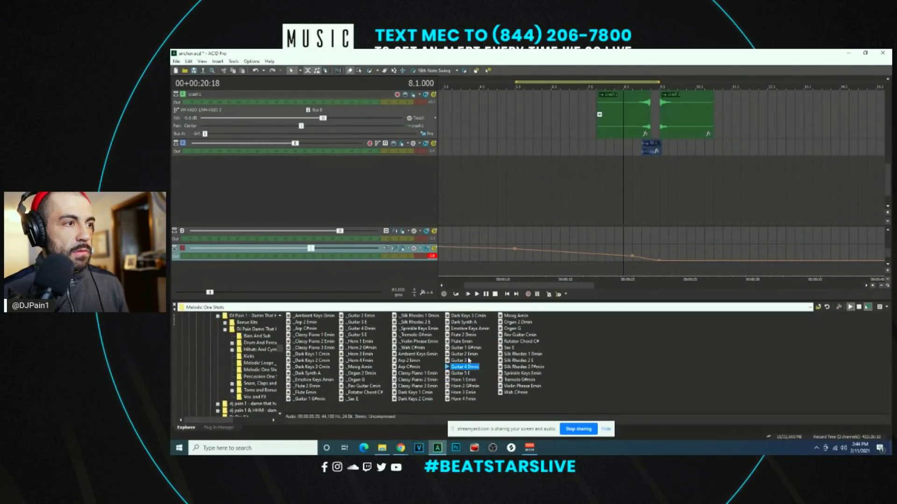
left_click_drag(469, 359, 631, 187)
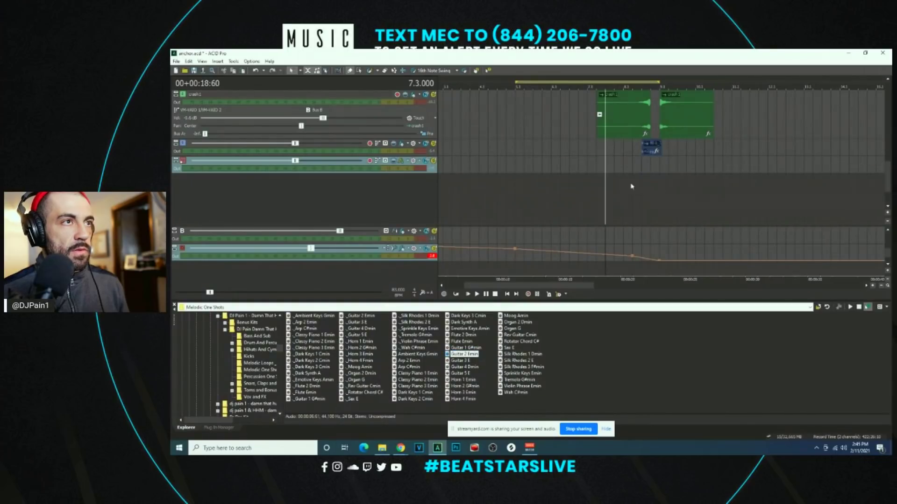
Step: Place the Guitar 2 Emin event during playback and move it to 8.3, aligned with the start of the vinyl fill
key("space")
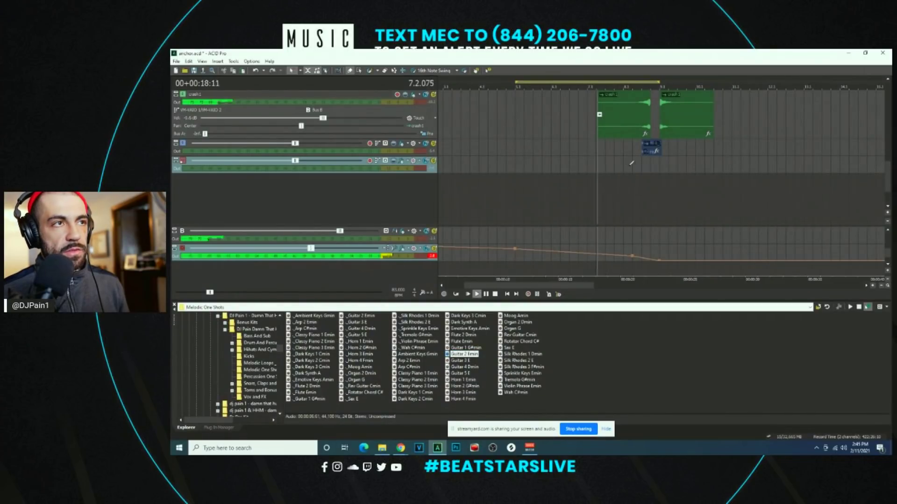
left_click(625, 163)
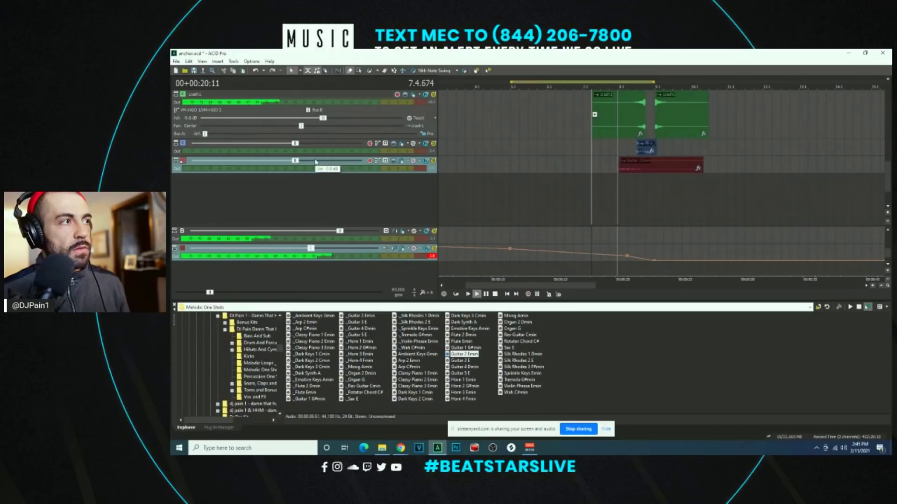
left_click_drag(670, 167, 688, 168)
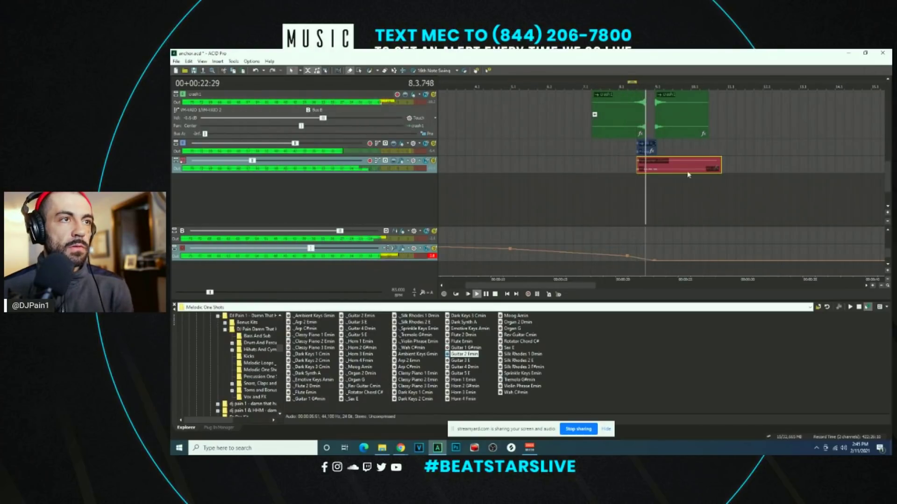
Step: Lower the Guitar 2 Emin track volume to blend with the vinyl fill while replaying from 8.3
left_click(637, 186)
left_click_drag(252, 162, 234, 161)
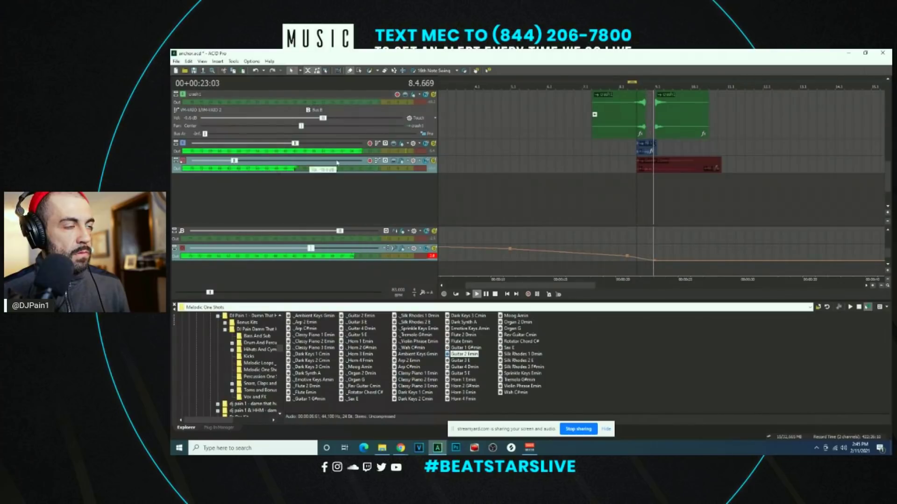
left_click(640, 166)
left_click(637, 195)
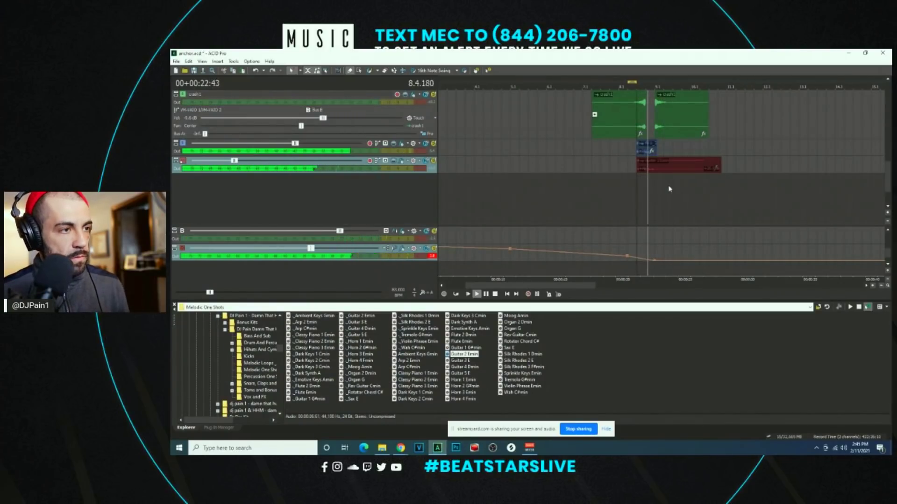
left_click_drag(231, 163, 239, 163)
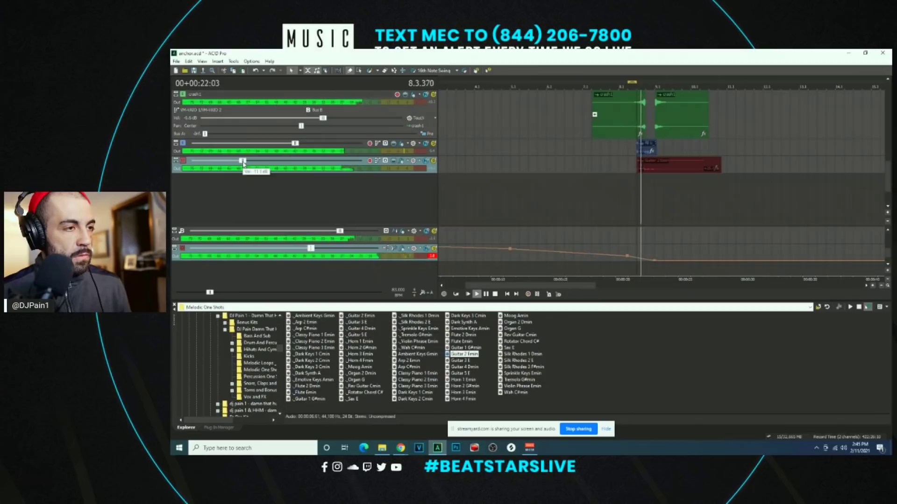
key("space")
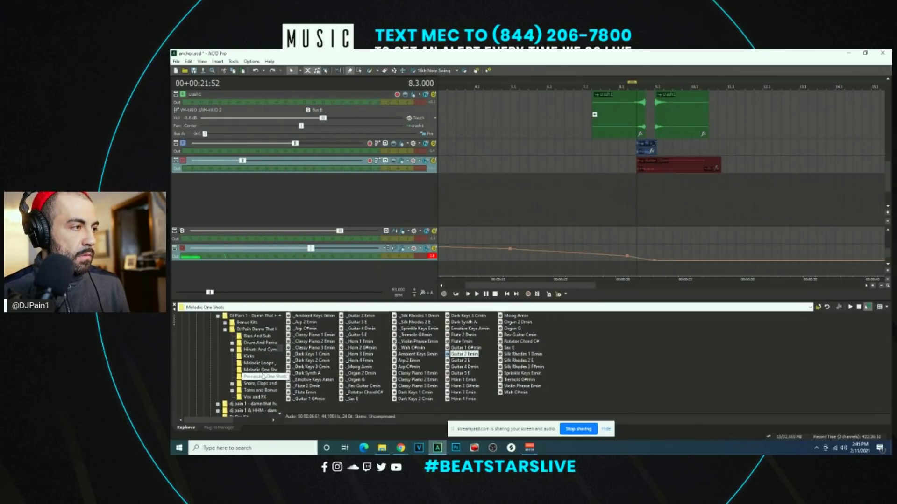
Step: Browse to the Hihats Loops folder, audition several high hat loops and add High Hat Loop_3_87bpm as a new track
left_click(263, 350)
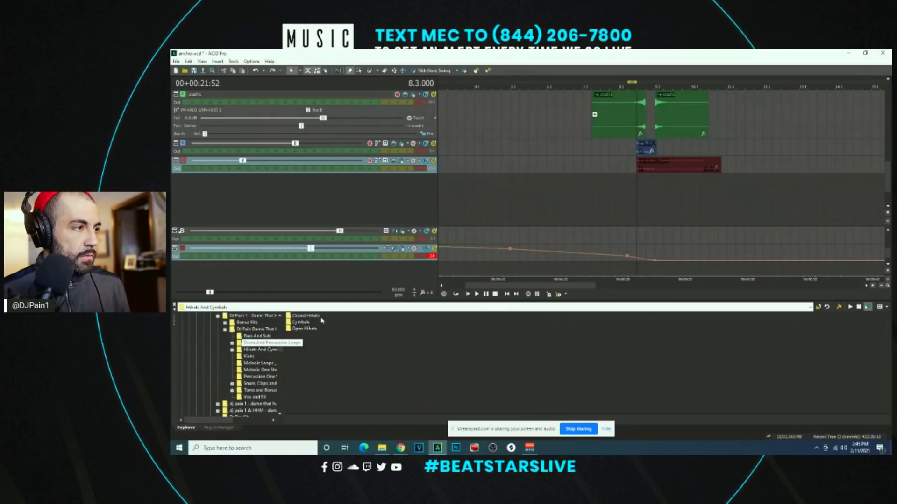
left_click(310, 323)
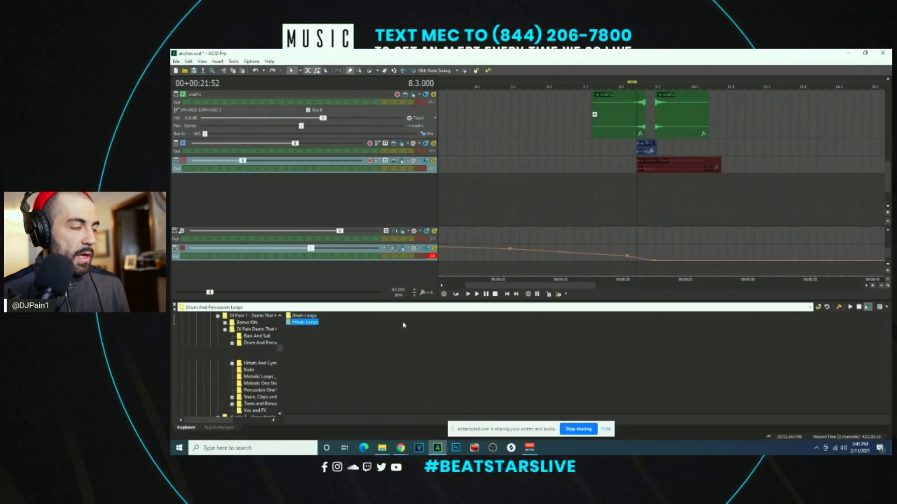
key("Return")
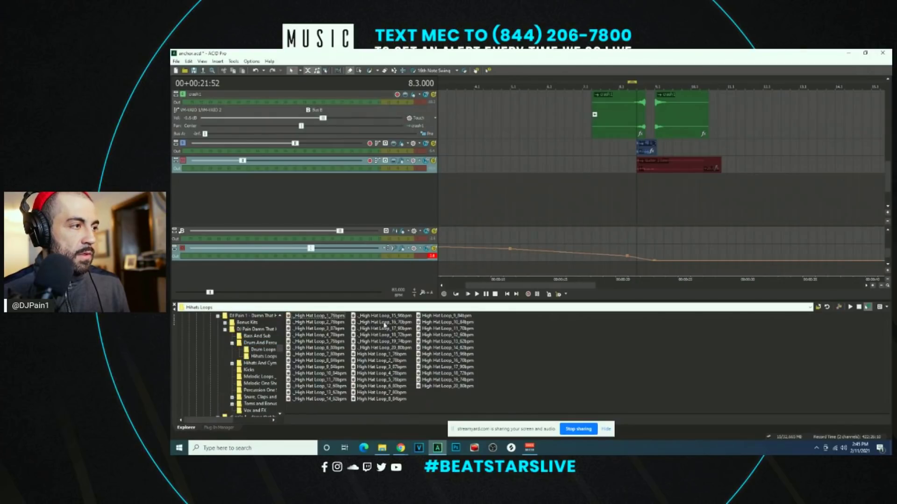
left_click(403, 361)
left_click(402, 368)
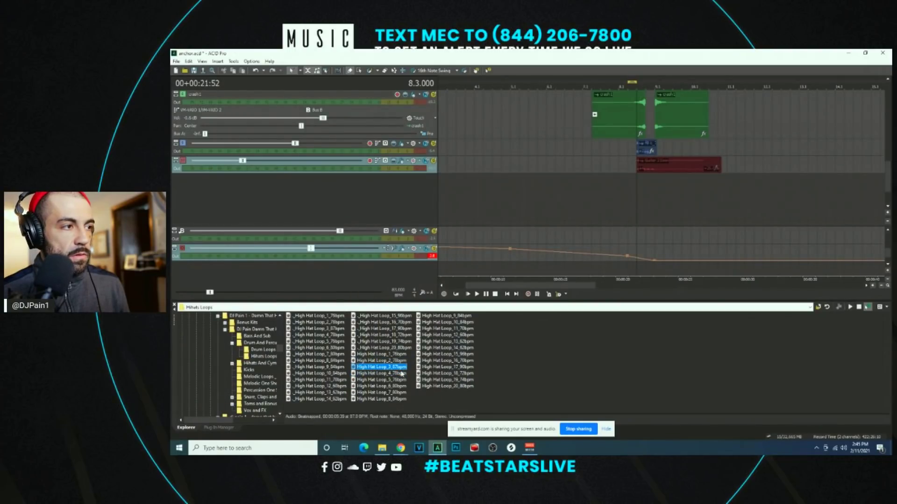
left_click(400, 386)
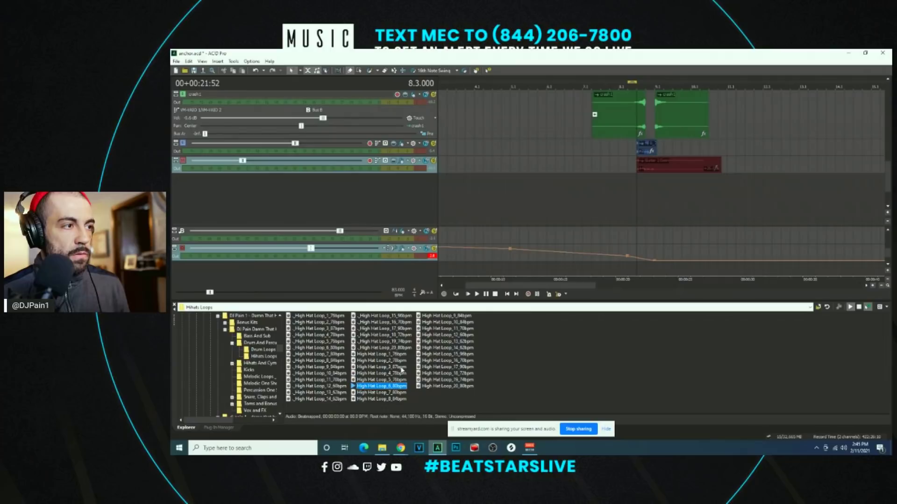
left_click(402, 367)
double_click(402, 368)
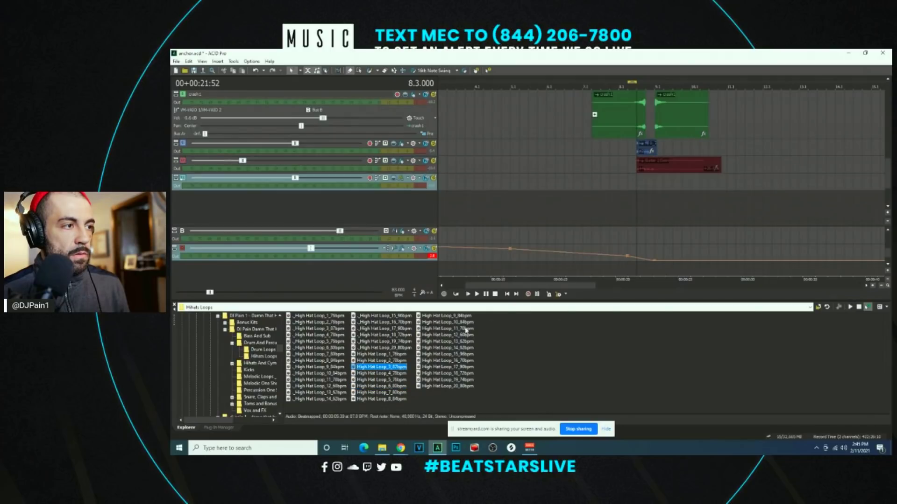
Step: Place the high hat loop at 9.1, extend it to 17.1 and lower its track volume during playback
left_click(658, 182)
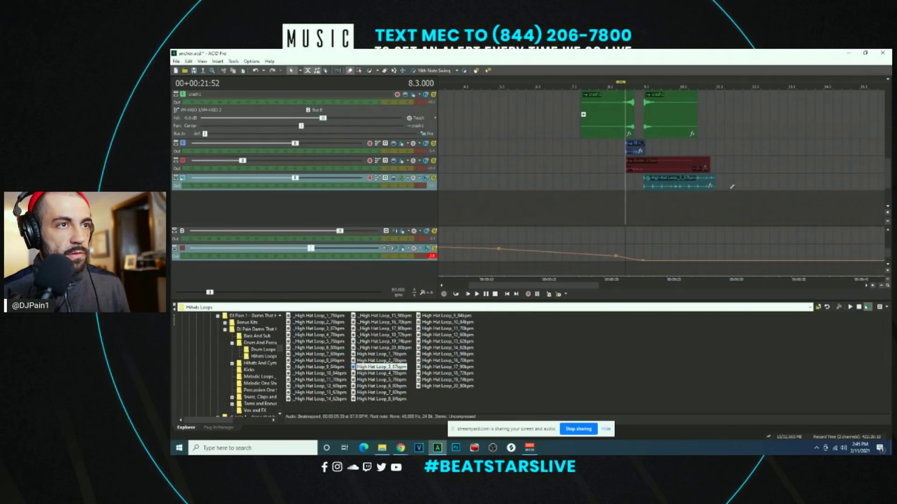
key("space")
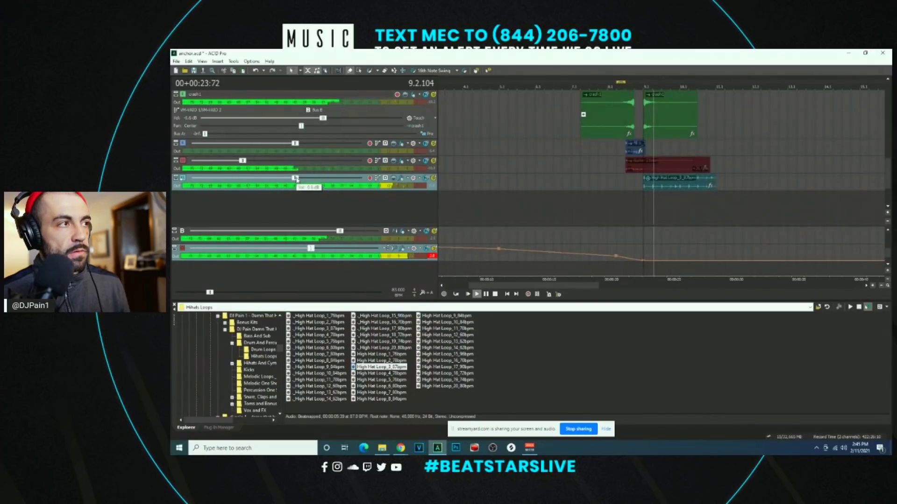
left_click_drag(708, 186, 761, 187)
scroll(711, 201, "up", 2)
scroll(697, 198, "down", 3)
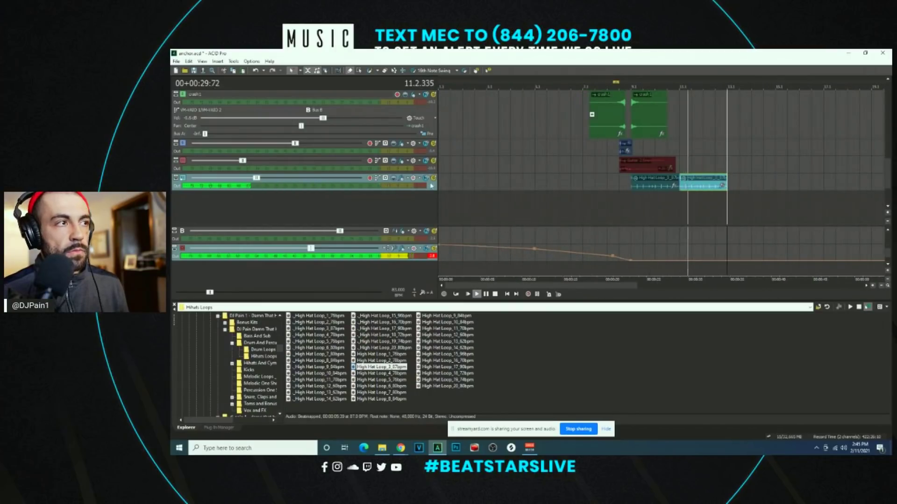
left_click_drag(726, 184, 823, 186)
left_click_drag(252, 179, 249, 179)
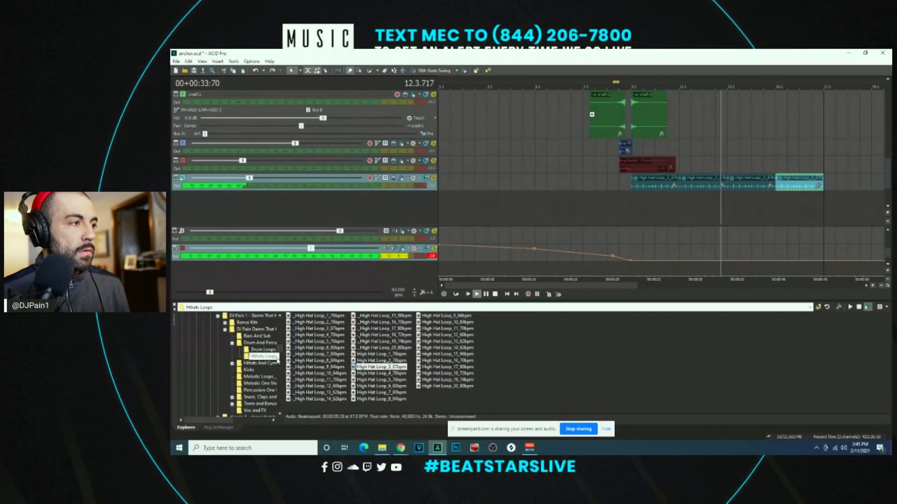
Step: Open the Deadly Drums 3 Snares folder, audition the snares and add dd3_sn039 as a new track
key("space")
scroll(252, 336, "down", 5)
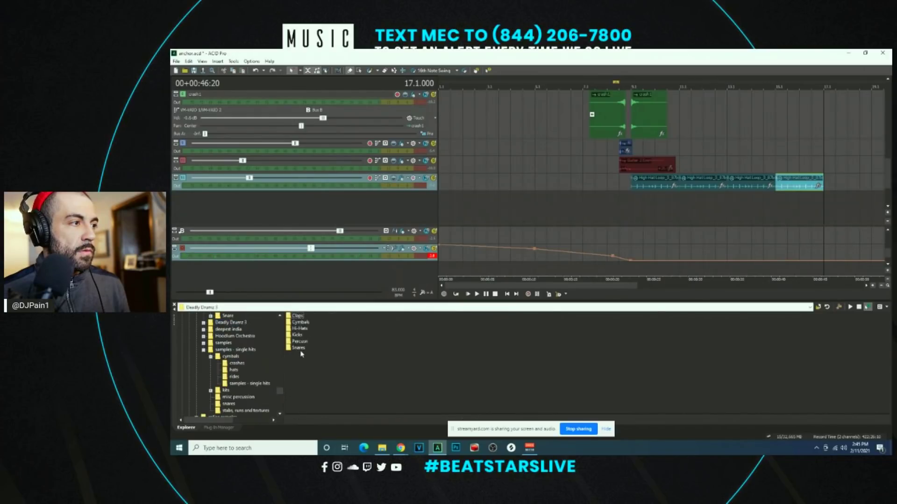
double_click(300, 349)
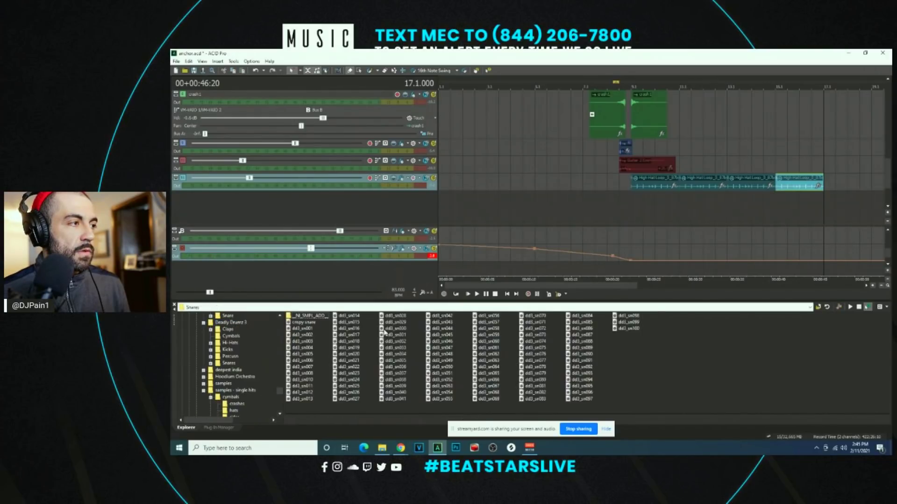
left_click(441, 323)
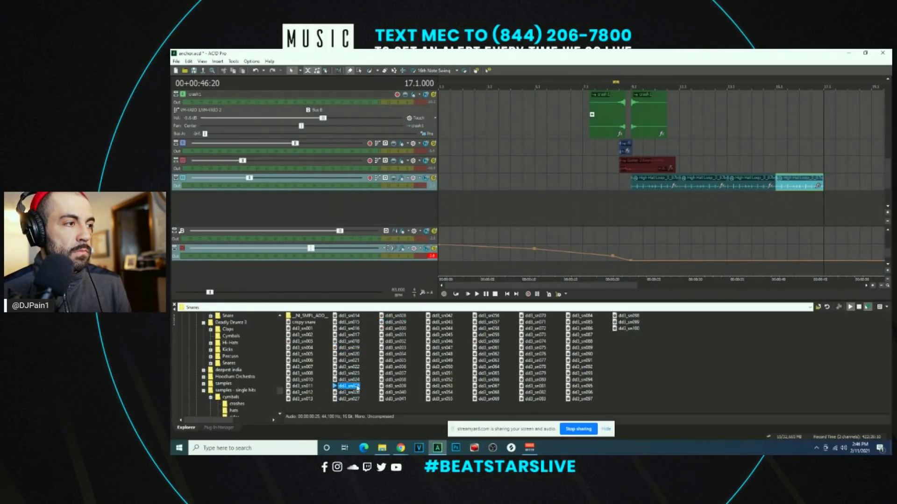
left_click(400, 392)
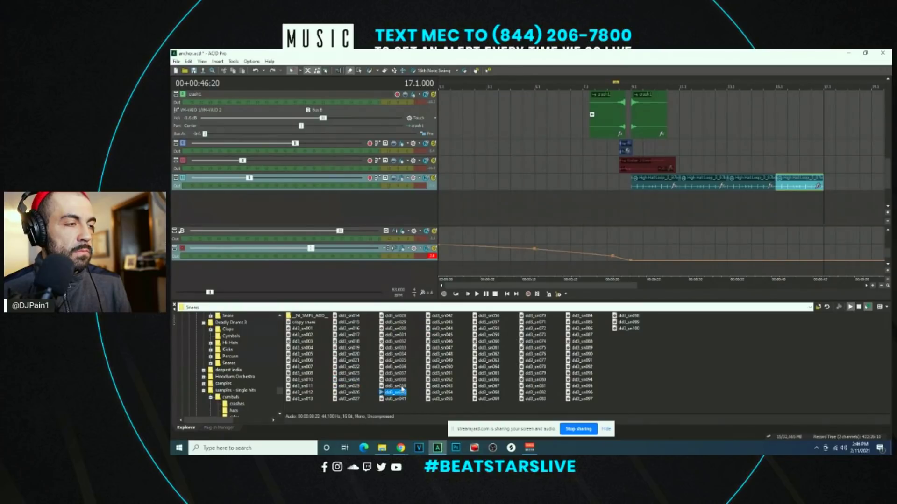
double_click(403, 386)
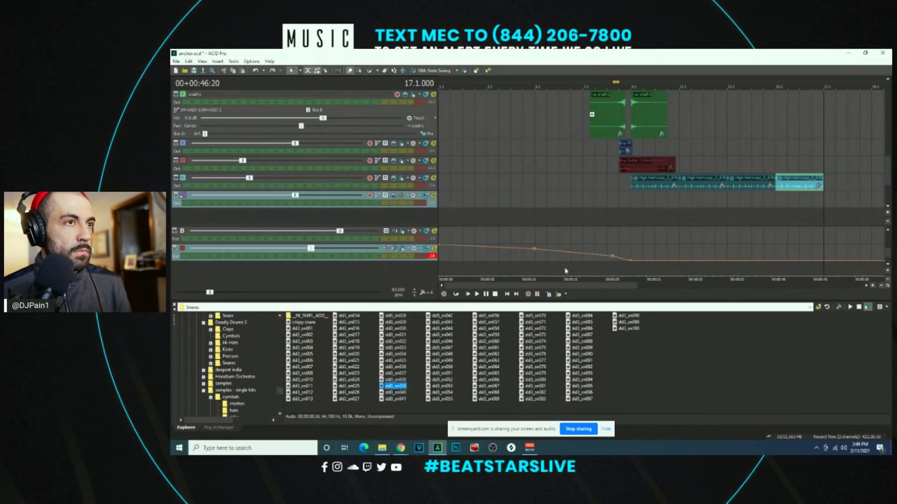
Step: Move the snare track directly above the Kick greatness track and place a snare hit at 9.2
left_click(634, 205)
scroll(668, 198, "up", 2)
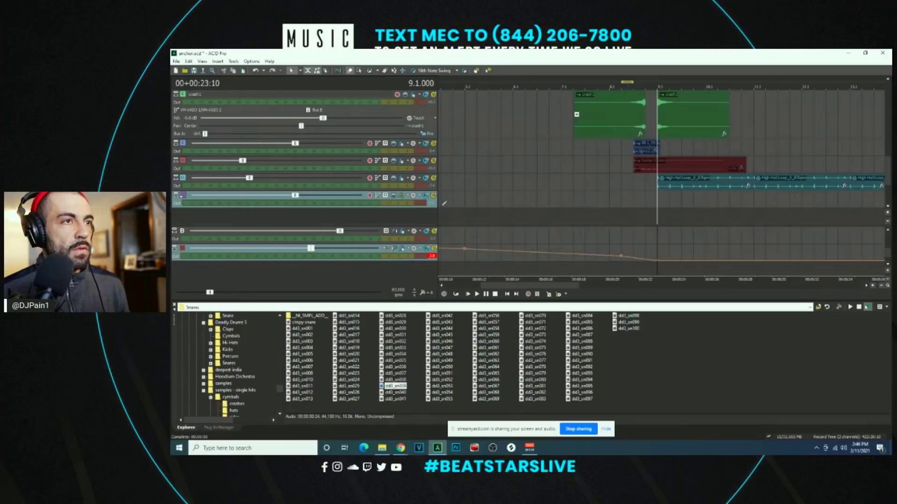
scroll(601, 136, "up", 3)
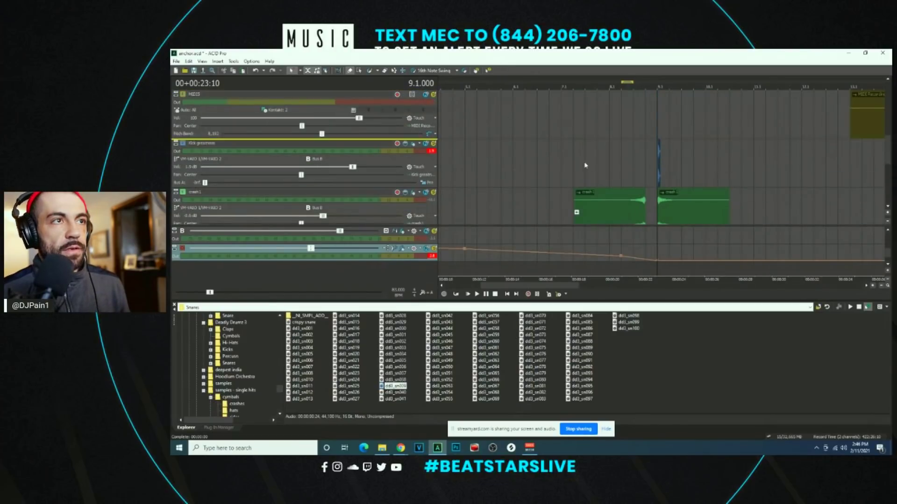
scroll(688, 139, "up", 1)
left_click(673, 148)
scroll(672, 148, "up", 2)
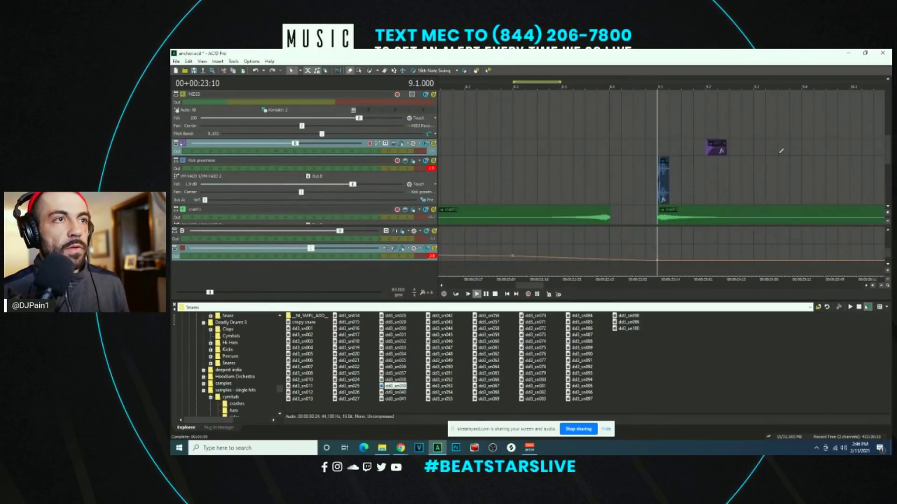
Step: Replay the start of bar 9 repeatedly to check the timing of the snare hit against the sample
key("space")
key("space")
key("space")
key("space")
key("space")
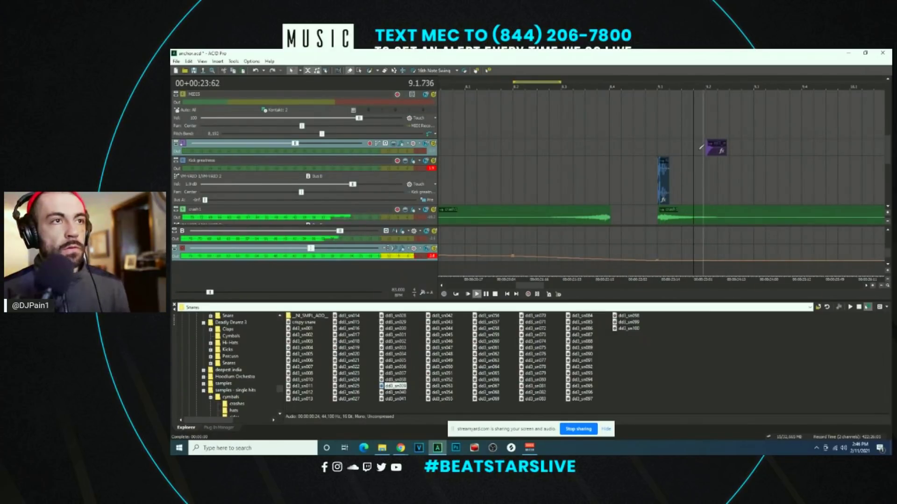
left_click(716, 148)
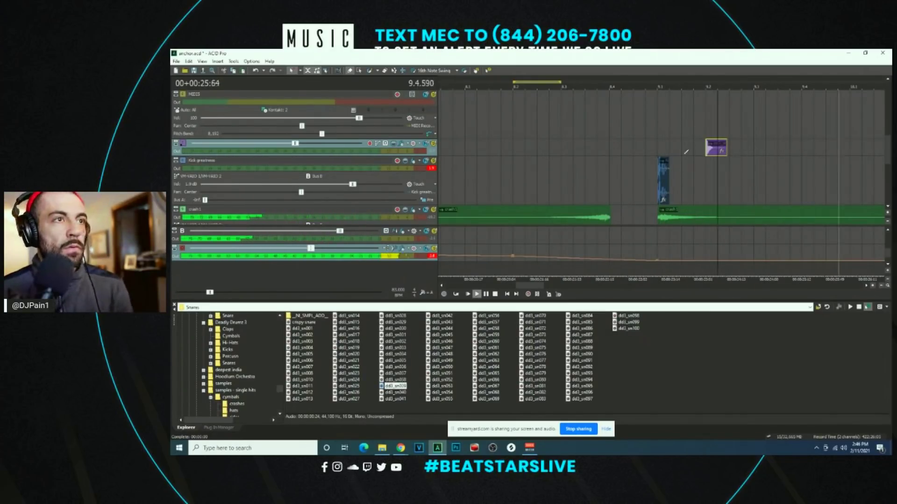
key("space")
key("space")
scroll(576, 277, "down", 2)
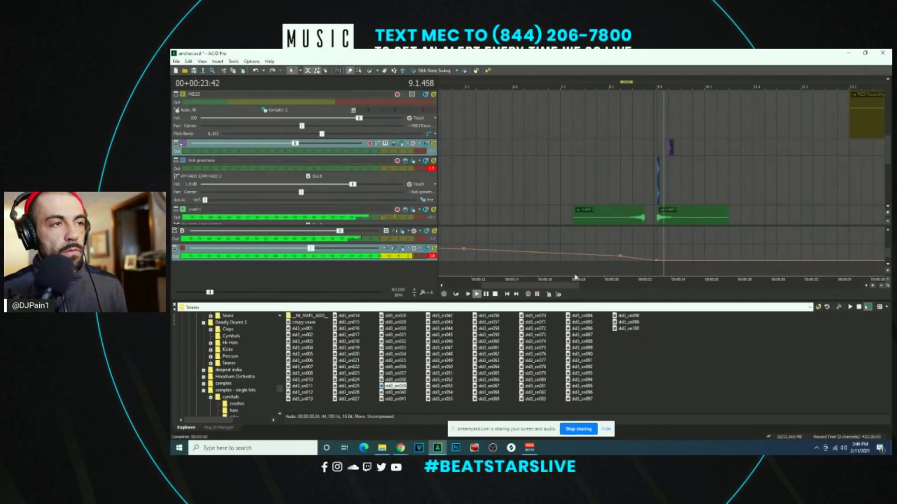
Step: Add kick hits just before 9.3 and at 9.3, and a second snare hit at 9.4
left_click(673, 173)
scroll(687, 166, "up", 2)
left_click_drag(701, 162, 706, 185)
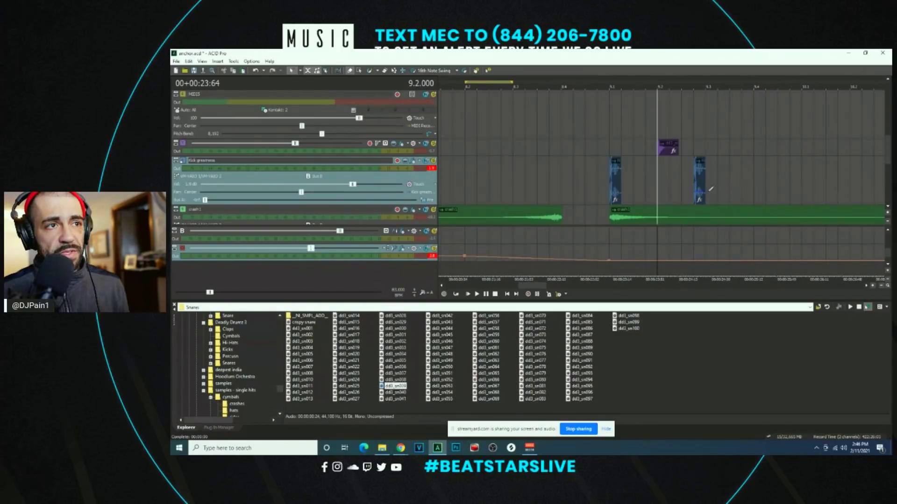
left_click(620, 182)
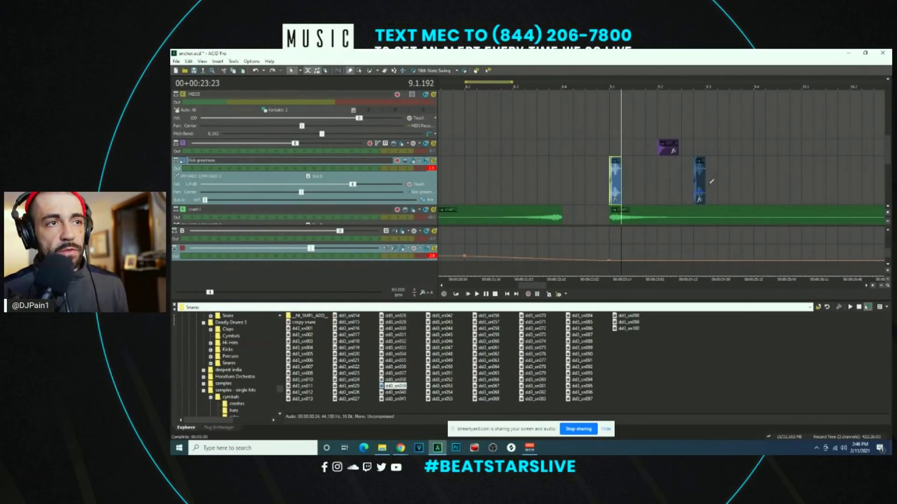
left_click(710, 181)
left_click(669, 150)
left_click(756, 146)
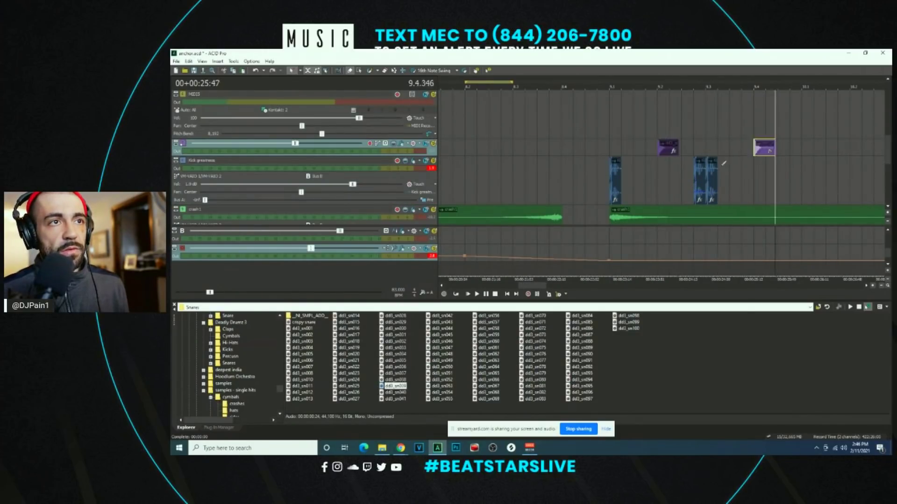
Step: Play the bar 9 drum pattern from 9.2 and add a kick hit just before 10.1
left_click(657, 180)
key("space")
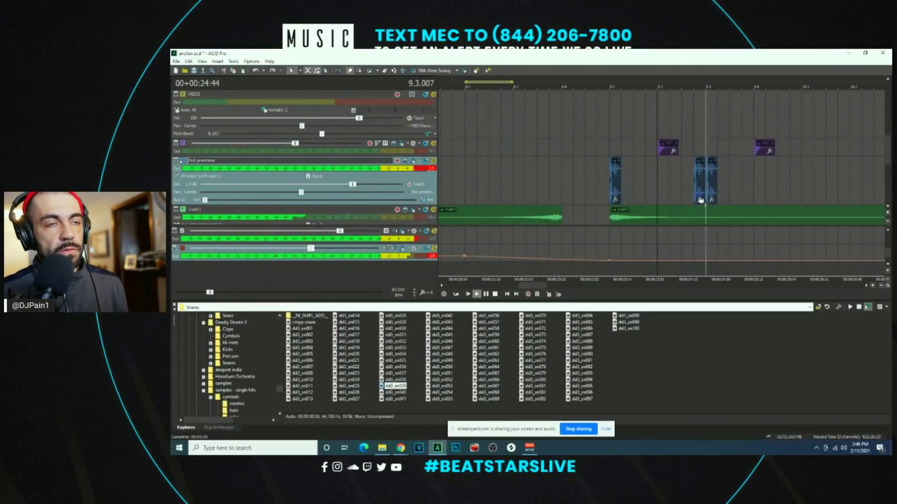
scroll(700, 187, "down", 2)
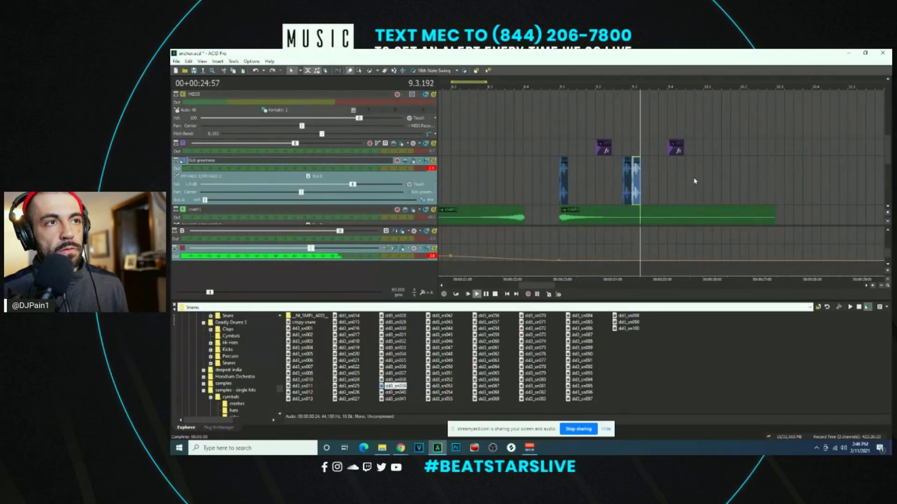
key("space")
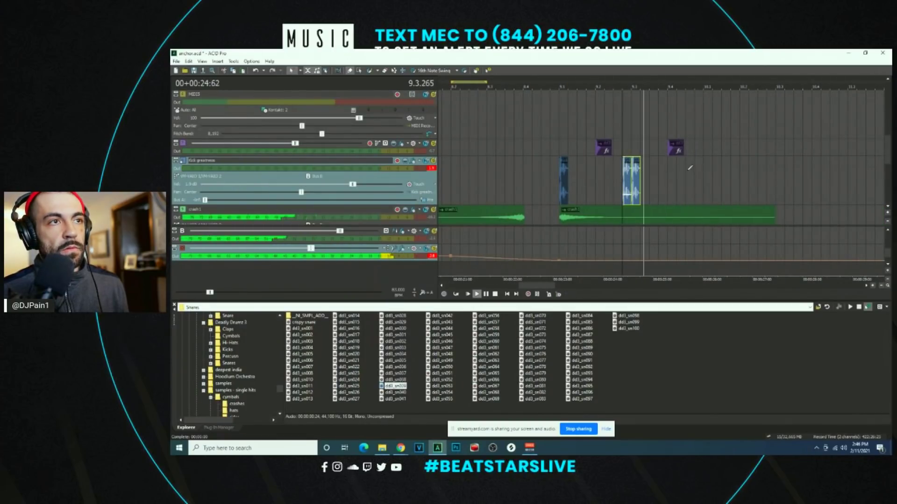
left_click_drag(696, 169, 701, 169)
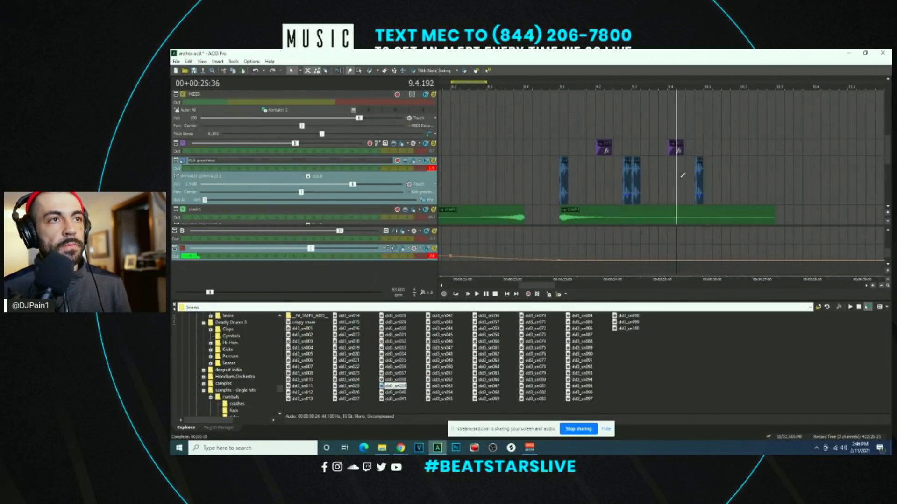
key("space")
Step: Extend the pattern into bar 10 with a longer kick at 10.1 and snare hits at 10.2, 10.3.192 and 10.4
left_click(676, 147)
left_click(609, 143, "ctrl")
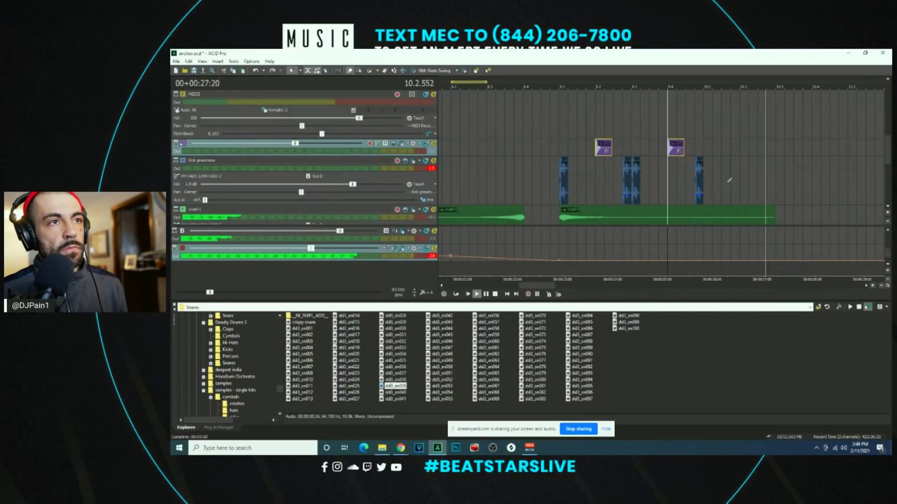
left_click_drag(703, 187, 731, 187)
key("ctrl+c")
key("ctrl+v")
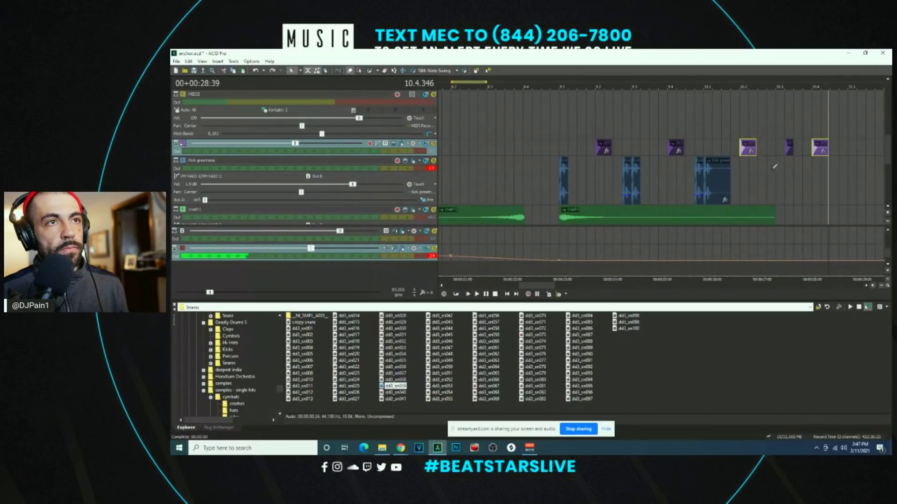
Step: Place a kick at 10.3.384 lasting until 10.4 and play it back from 10.3
left_click(794, 172)
scroll(620, 142, "up", 3)
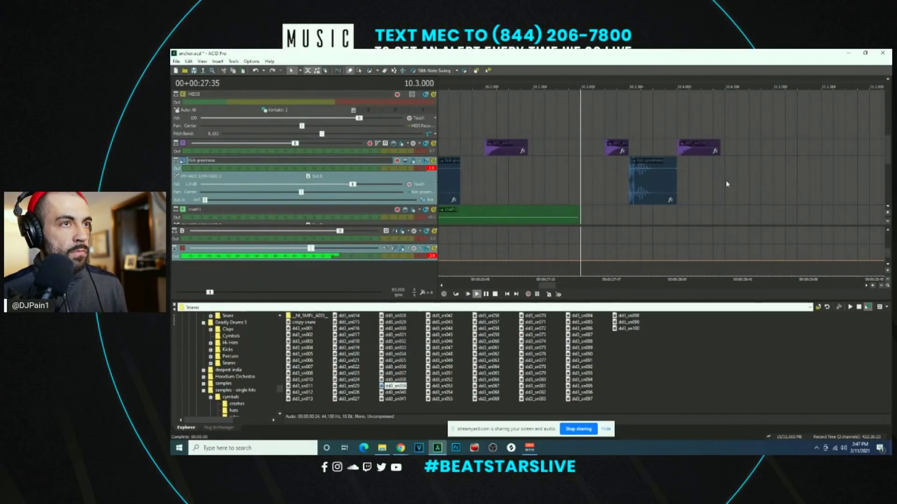
scroll(727, 184, "down", 3)
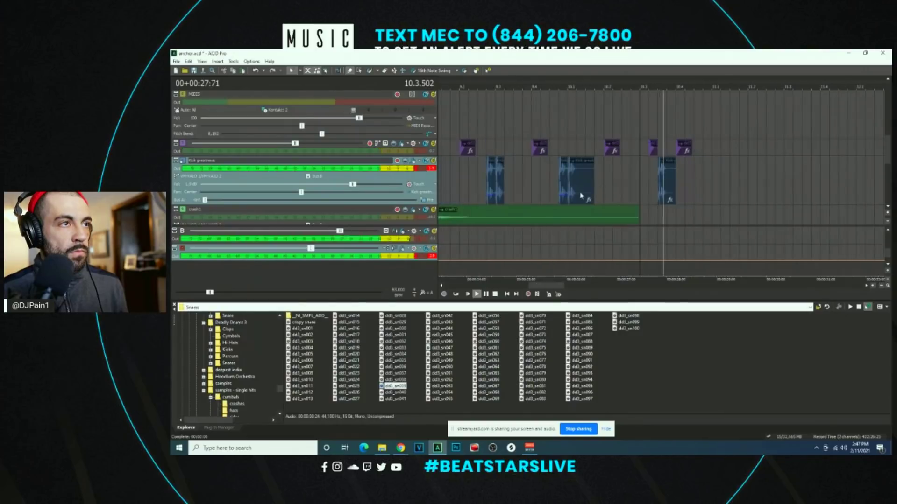
Step: Add kicks at 10.4.192 and 10.4.384, trim the last one to end at 11.1, and replay the pattern from bar 9
left_click(686, 176)
key("ctrl+v")
left_click(674, 177)
key("space")
scroll(679, 182, "up", 2)
key("space")
key("space")
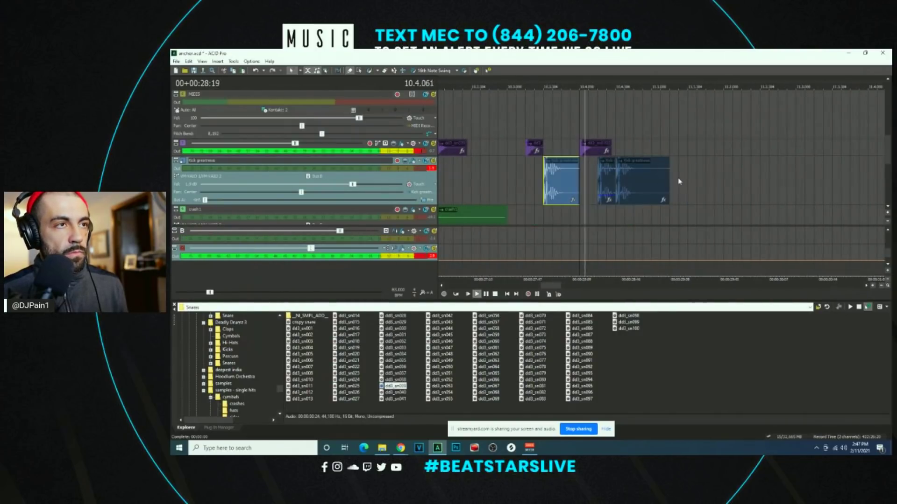
left_click_drag(669, 177, 651, 177)
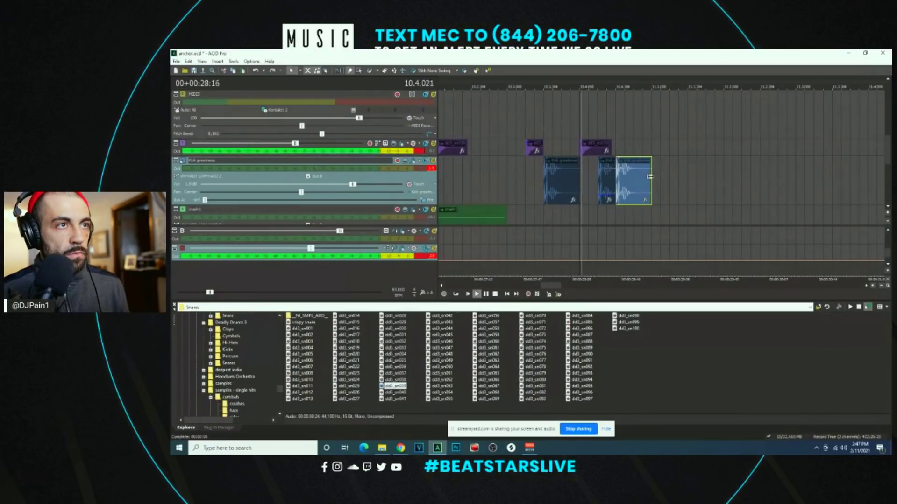
scroll(608, 182, "down", 2)
scroll(507, 187, "down", 2)
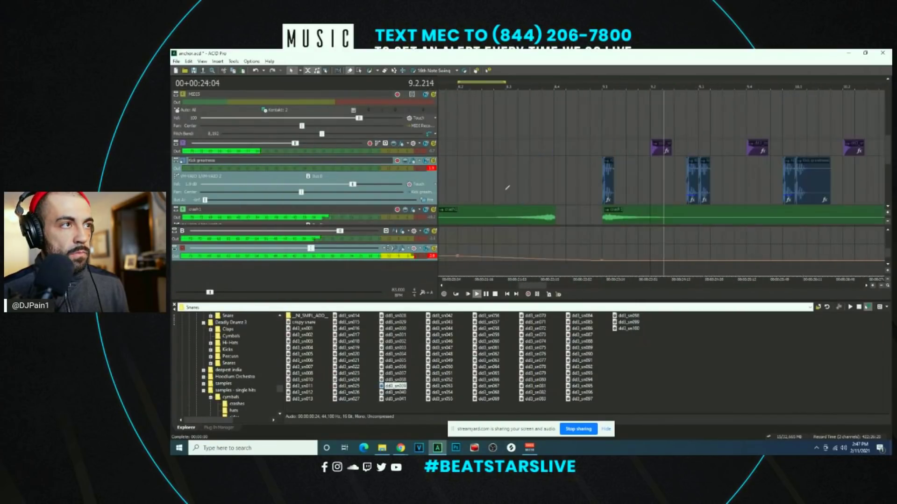
Step: Audition alternative samples in the Snares folder, expand the snare track, and play the drum pattern from 9.2
key("space")
left_click(401, 329)
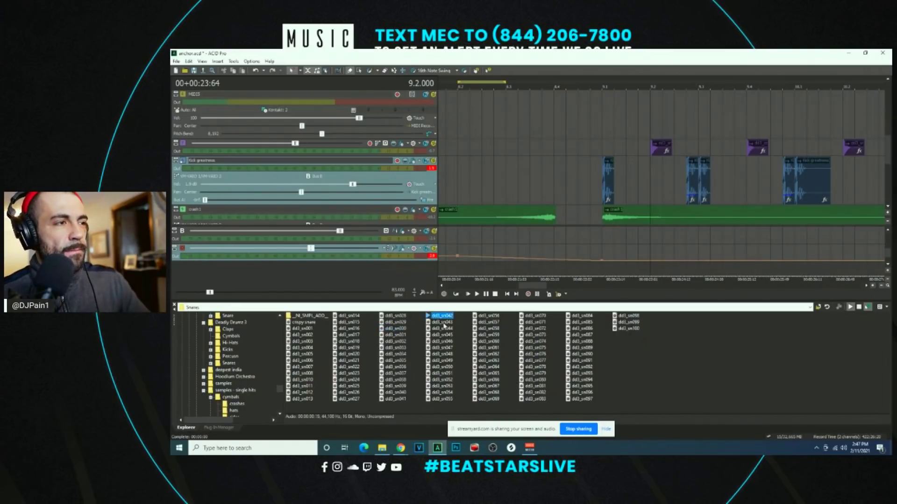
left_click(420, 160)
left_click(396, 355)
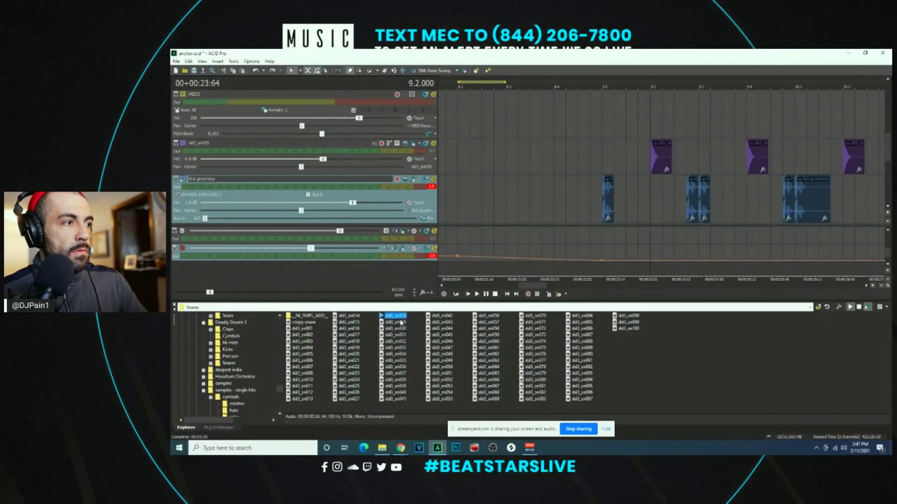
mouse_move(578, 278)
left_mouse_down()
mouse_move(295, 153)
mouse_move(686, 167)
left_mouse_up()
left_click(650, 160)
key("space")
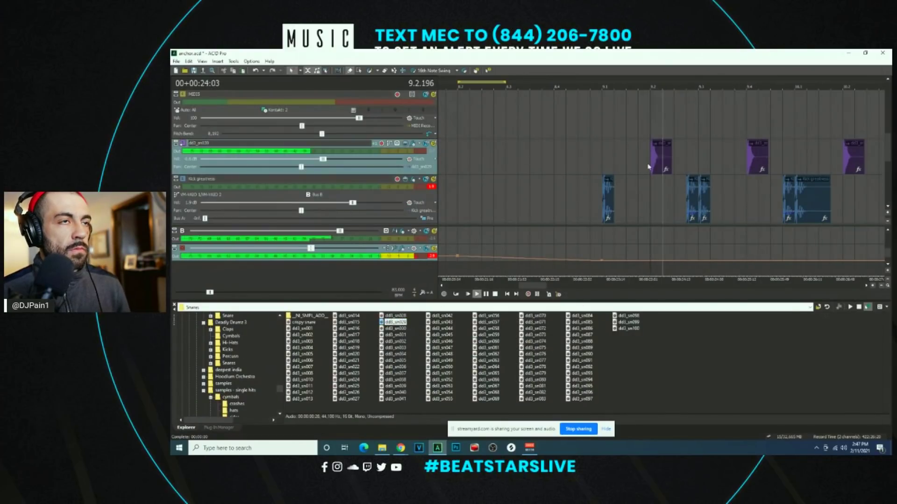
Step: Lower the snare track's volume to about -3.7 dB while the pattern plays
scroll(649, 163, "down", 3)
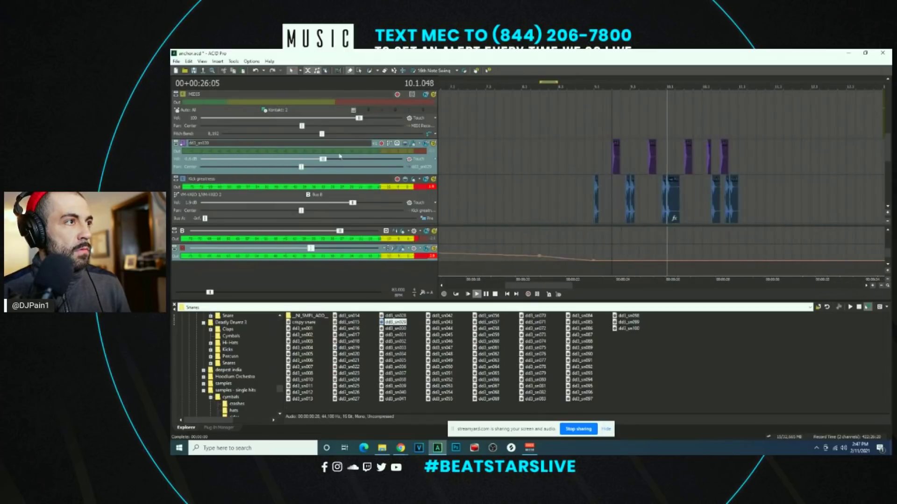
left_click_drag(323, 160, 303, 159)
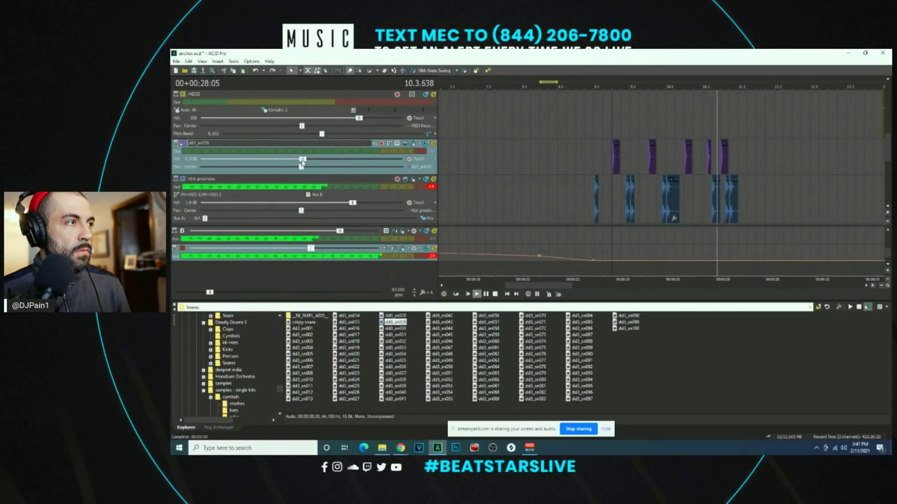
left_click(596, 163)
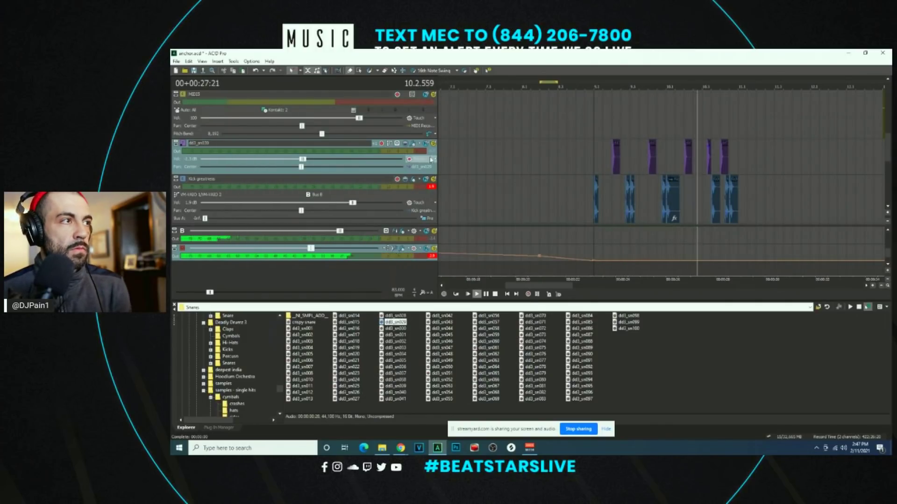
left_click_drag(301, 161, 293, 161)
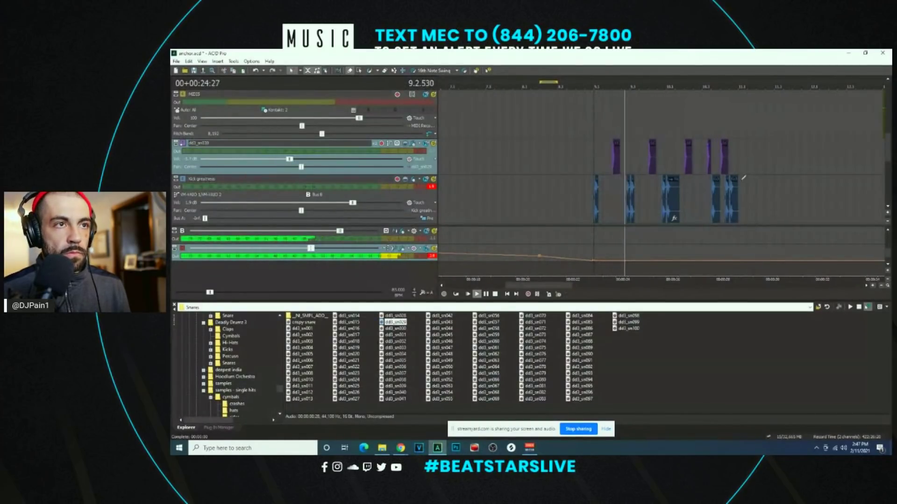
Step: Replay the bar 10 drums and check the snare and kick hits around 10.3 and 10.4
left_click(692, 194)
scroll(692, 195, "up", 3)
scroll(692, 194, "down", 1)
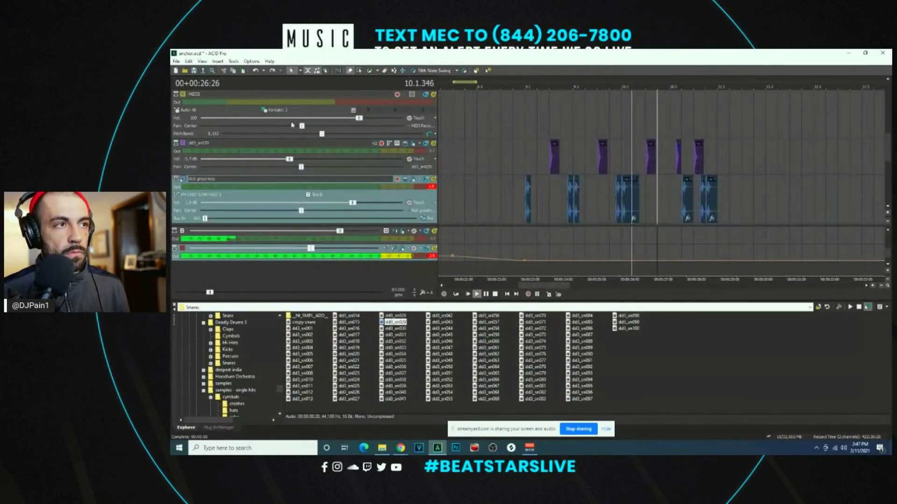
key("space")
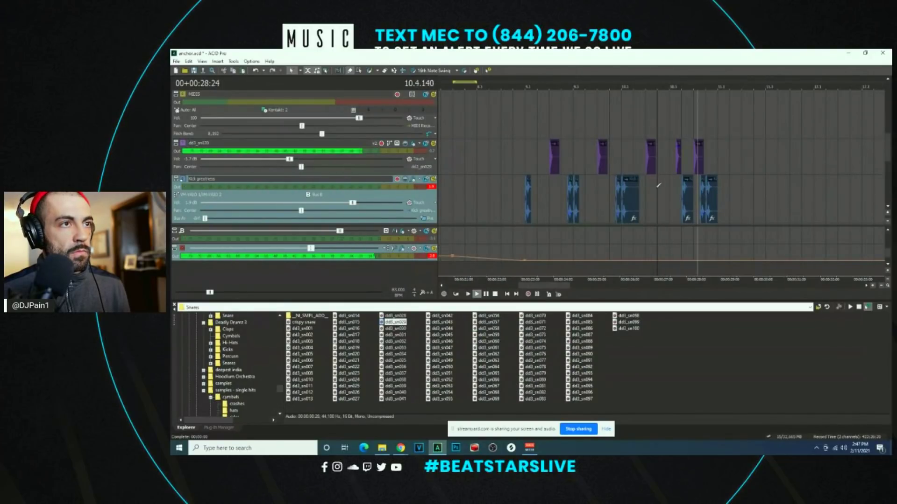
left_click(673, 157)
scroll(673, 157, "up", 2)
key("space")
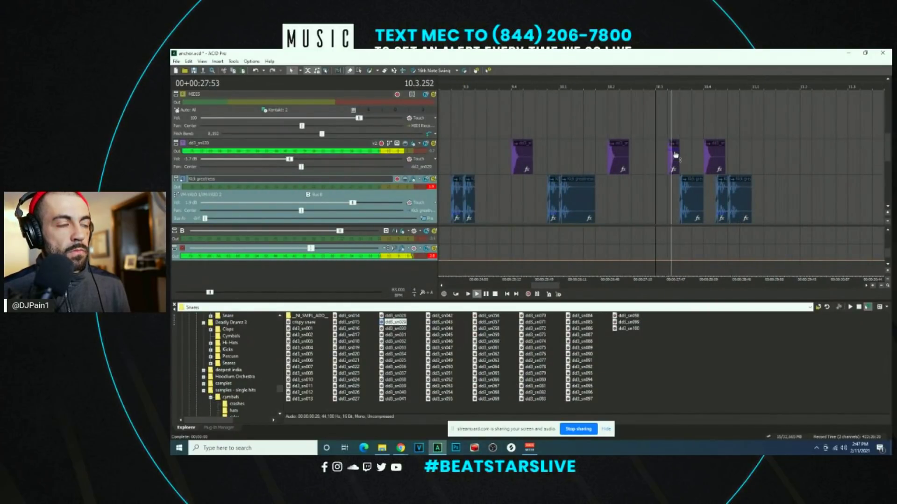
Step: Delete the last kick at 10.4.384 and replay the end of bar 10
left_click(738, 192)
key("Delete")
left_click(682, 183)
key("space")
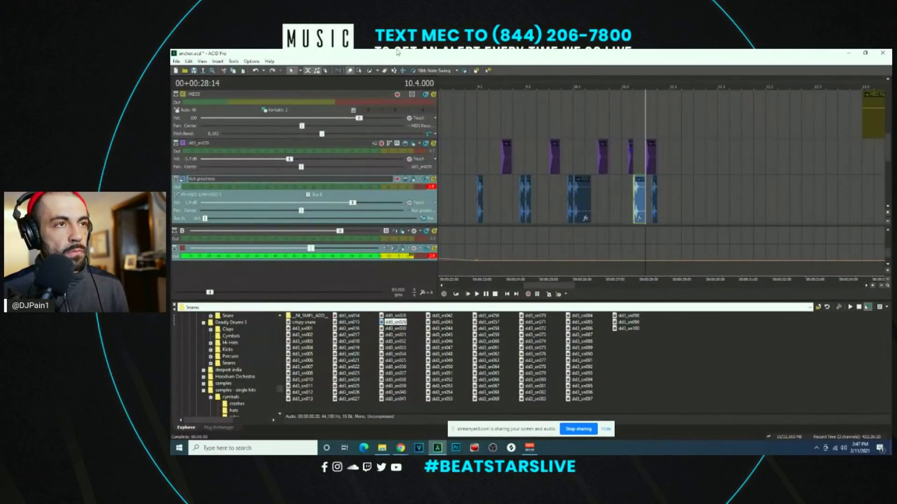
scroll(691, 199, "up", 1)
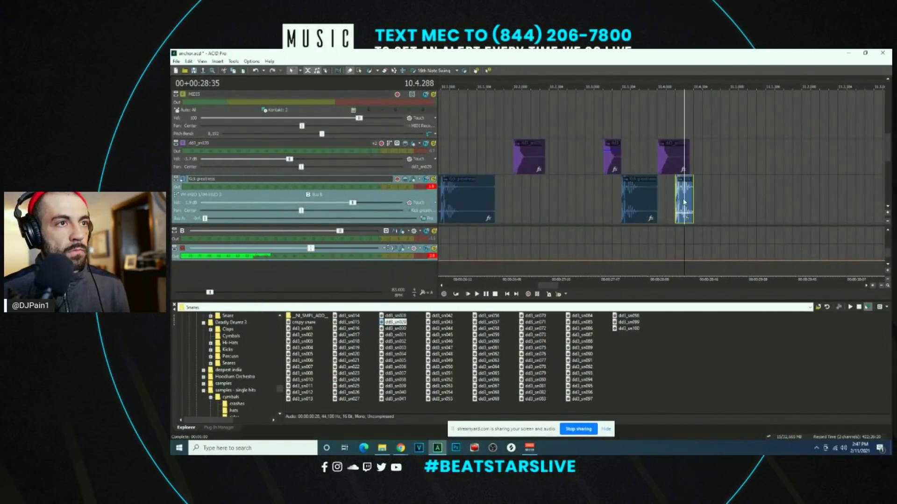
key("space")
Step: Duplicate the two-bar snare and kick pattern from bars 9–10 to 11.1 and play it through bar 12
scroll(698, 203, "down", 5)
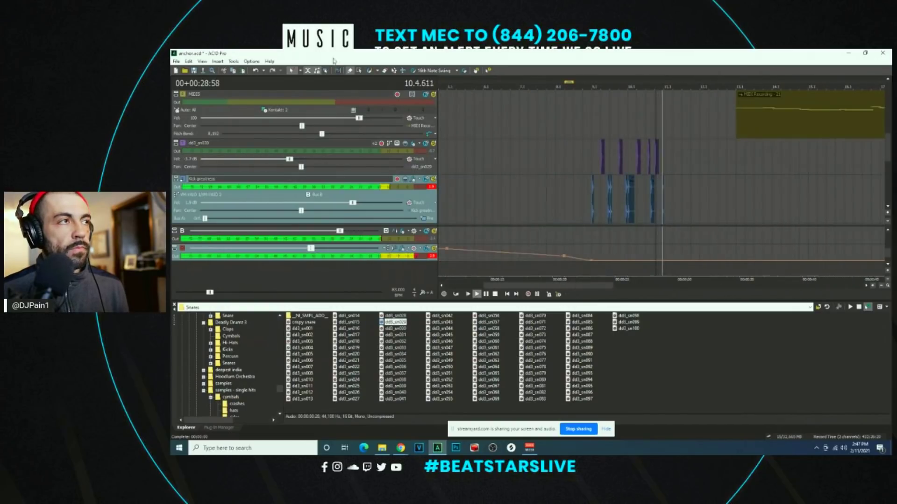
left_click_drag(659, 159, 735, 159)
scroll(887, 159, "down", 3)
scroll(827, 159, "up", 3)
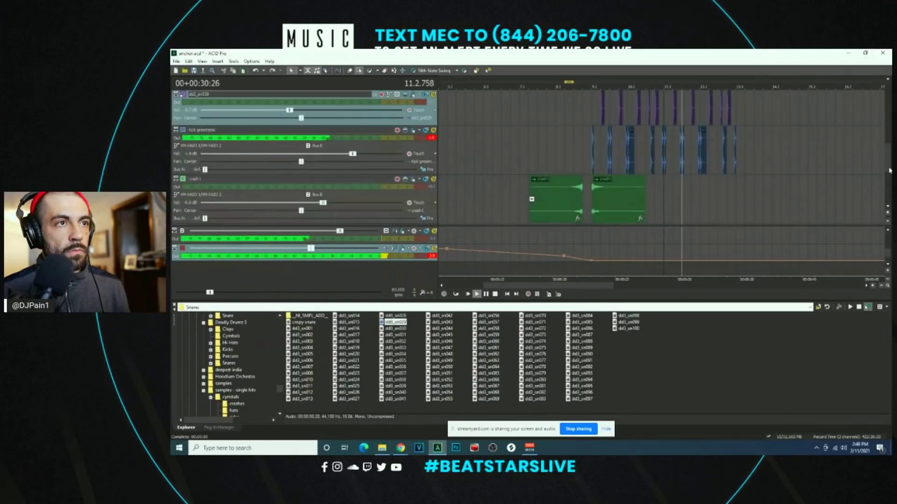
scroll(817, 171, "up", 2)
scroll(817, 170, "up", 2)
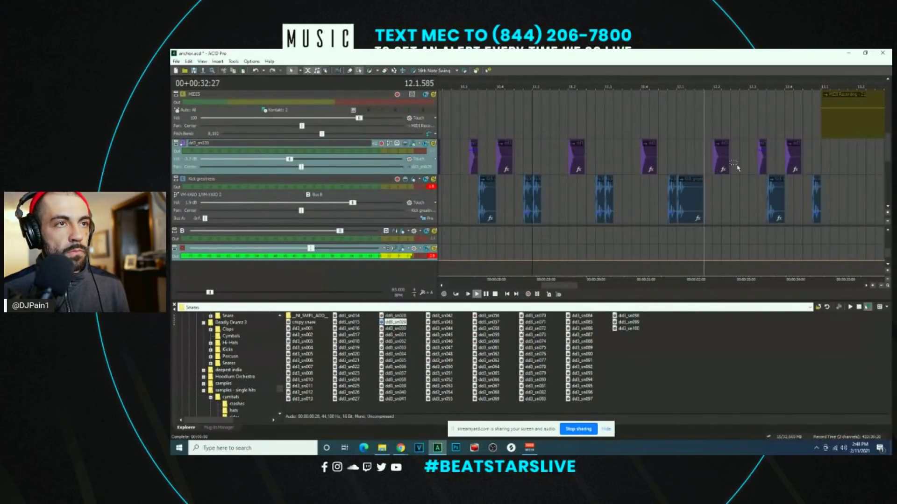
key("space")
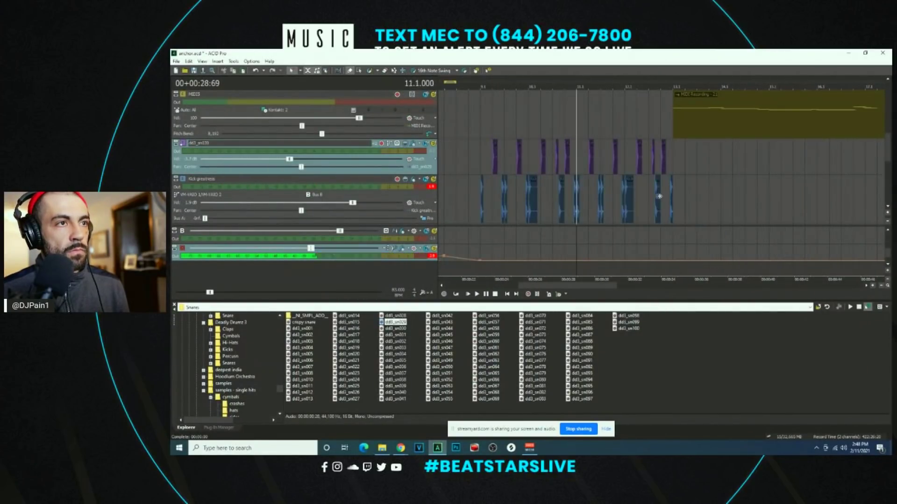
Step: Fill the end of bar 12 with kicks at 12.4.192, 12.4.384 and 12.4.576, running up to 13.1
left_click(776, 199)
scroll(679, 196, "up", 2)
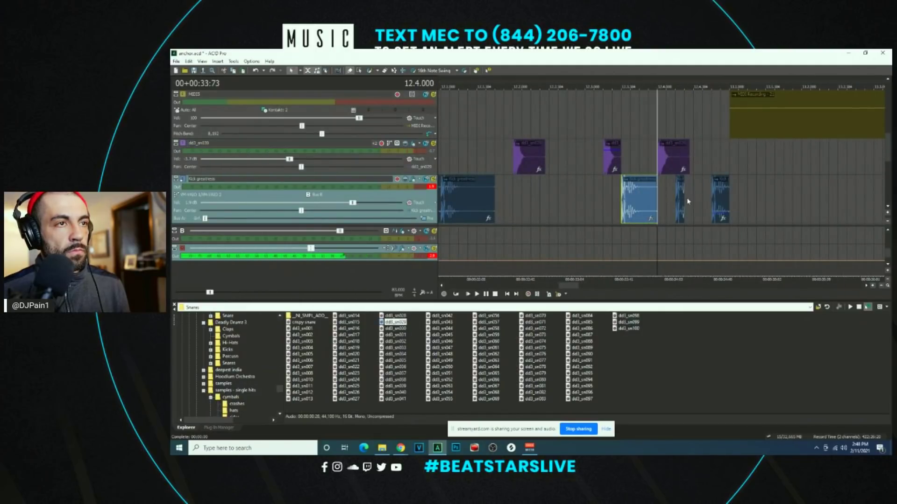
left_click_drag(676, 198, 700, 200)
key("space")
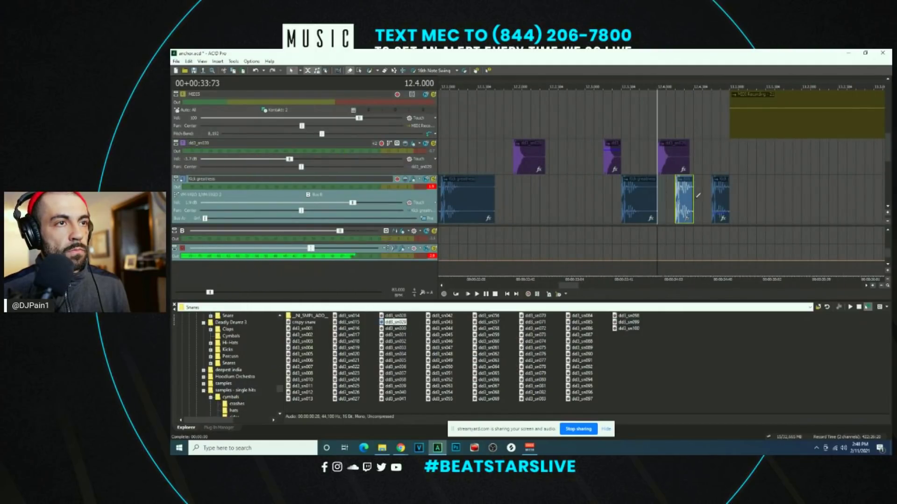
left_click(702, 199)
Step: Play the end of bar 12 into bar 13, and replay the arrangement from 8.1
scroll(676, 191, "down", 3)
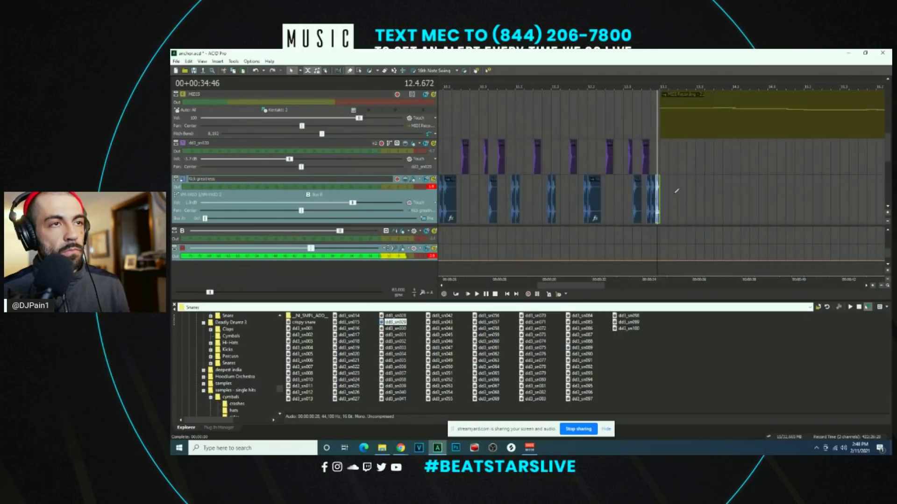
scroll(637, 196, "down", 3)
left_click(540, 156)
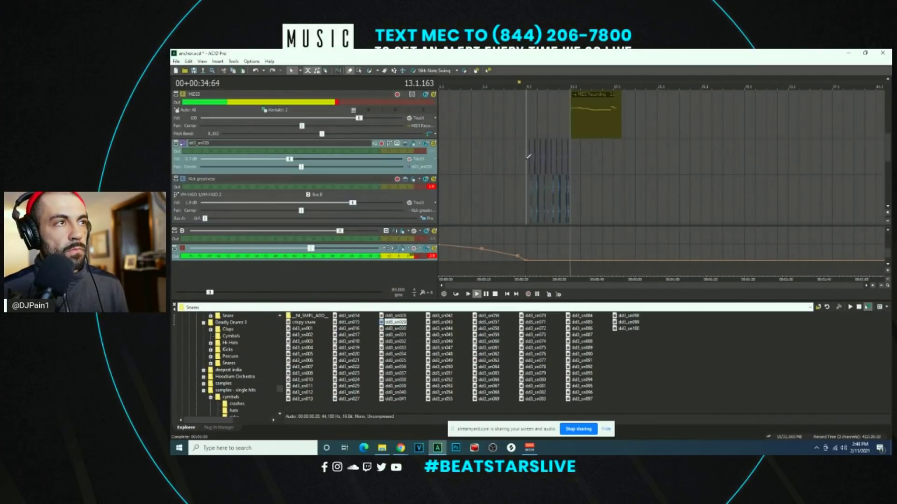
scroll(541, 156, "up", 2)
left_click(621, 165)
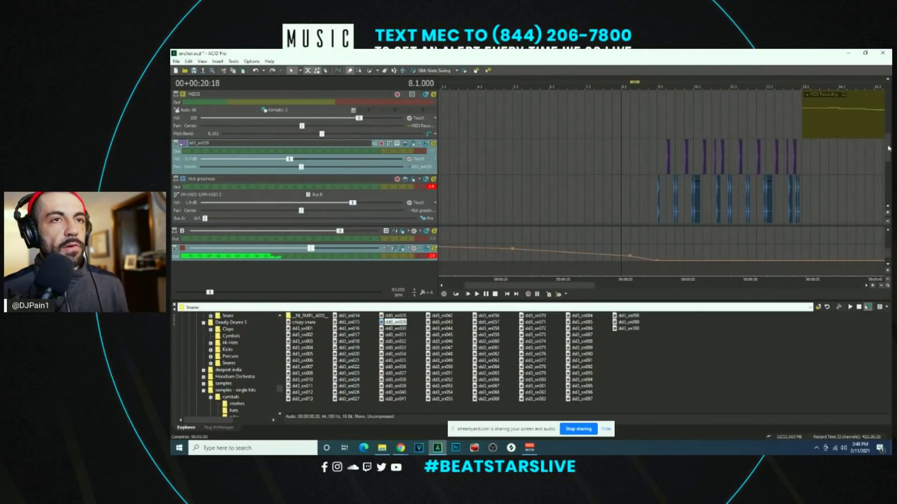
Step: Play the transition from 7.1, slightly lower the volume of the short blue clip's track before bar 9, and save the project
scroll(889, 148, "up", 3)
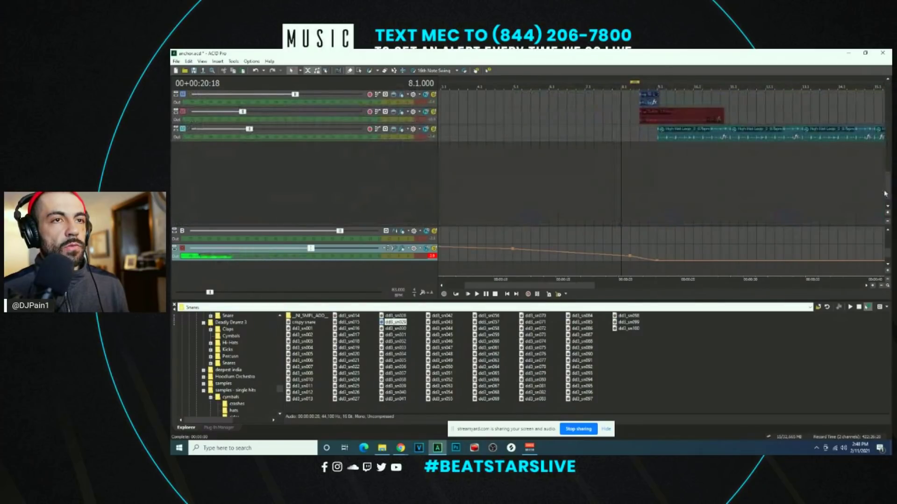
scroll(879, 190, "up", 2)
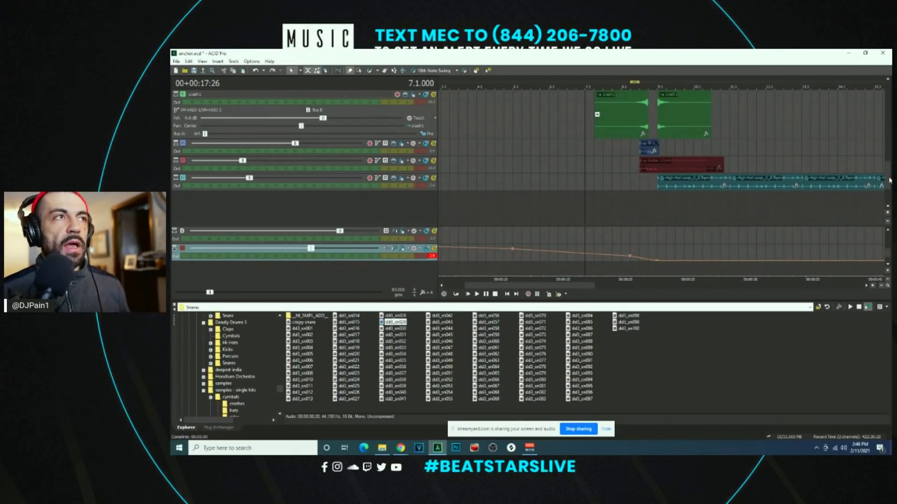
key("space")
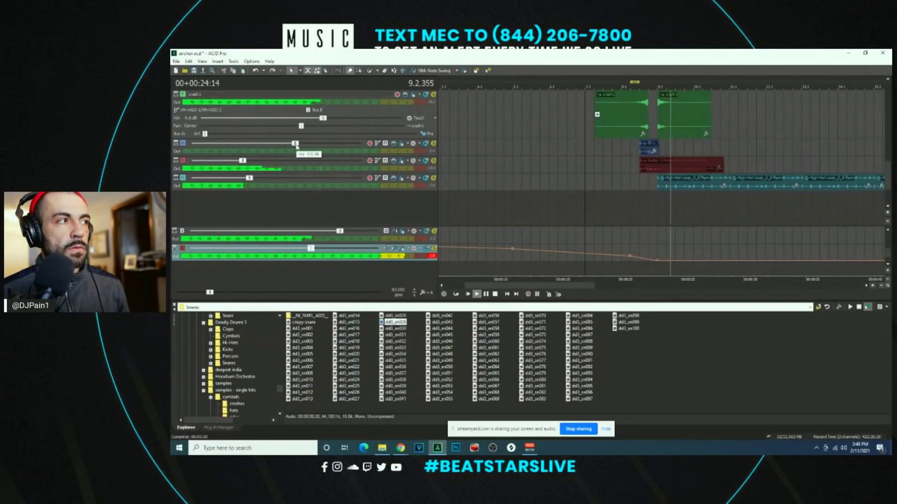
key("ctrl+s")
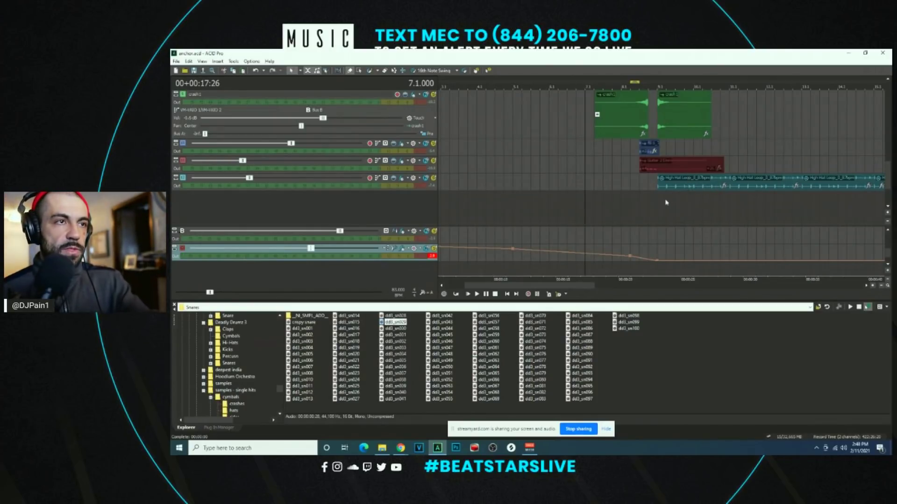
Step: Examine all tracks from bar 9 onward to compare where their parts end
scroll(889, 179, "up", 3)
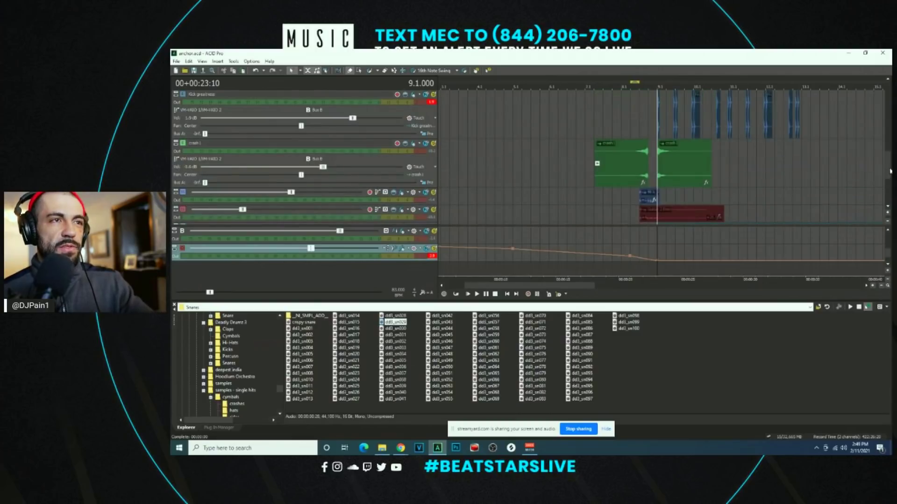
scroll(889, 123, "up", 5)
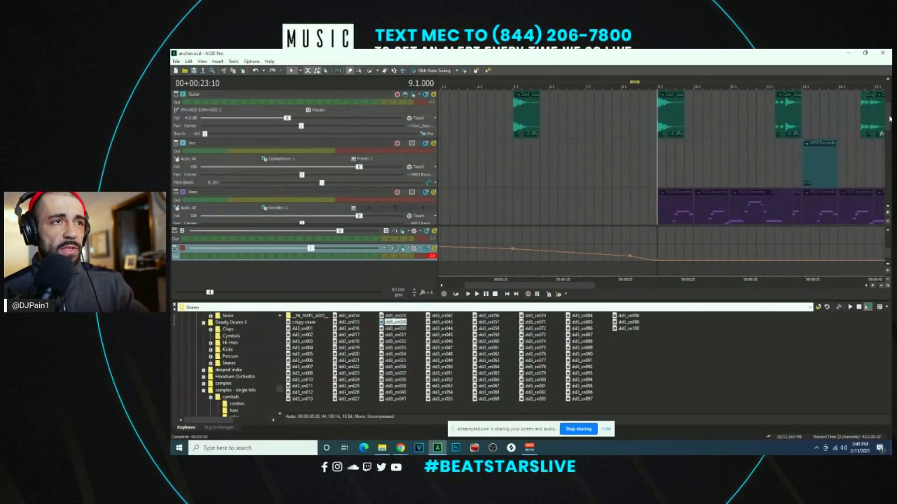
scroll(887, 155, "down", 1)
scroll(887, 156, "down", 3)
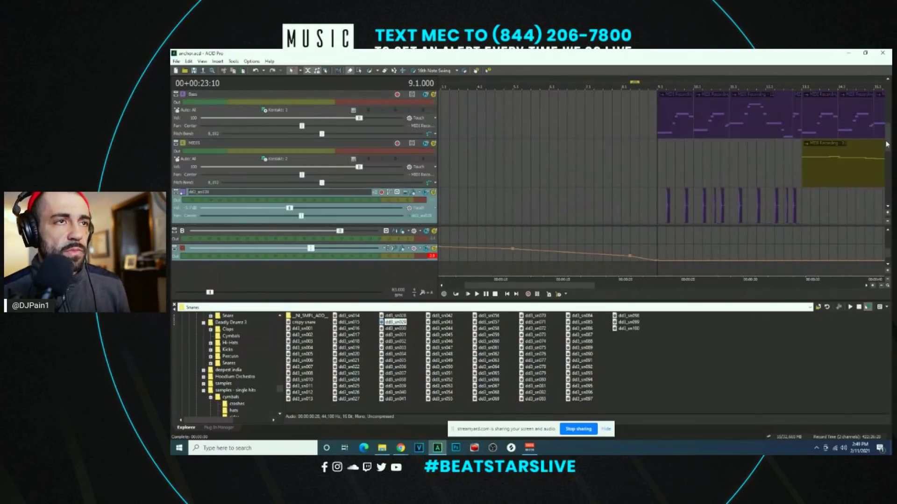
scroll(704, 187, "down", 2)
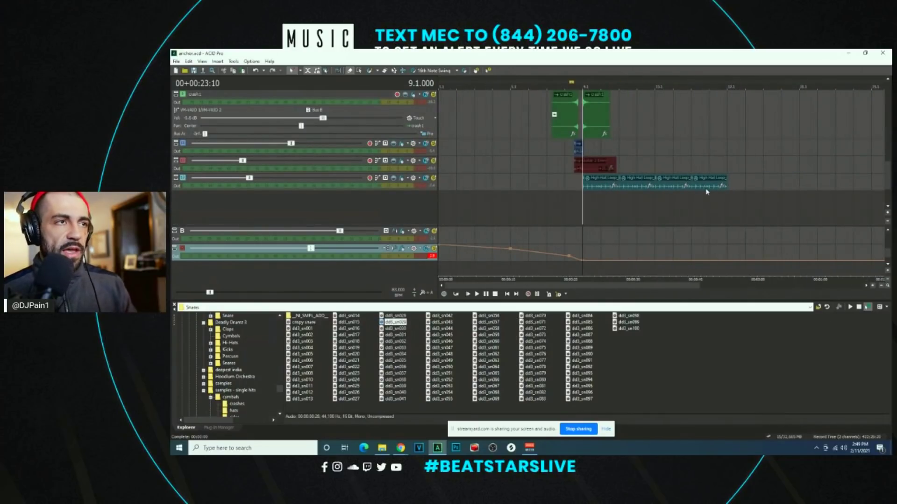
scroll(706, 191, "up", 2)
scroll(706, 187, "down", 3)
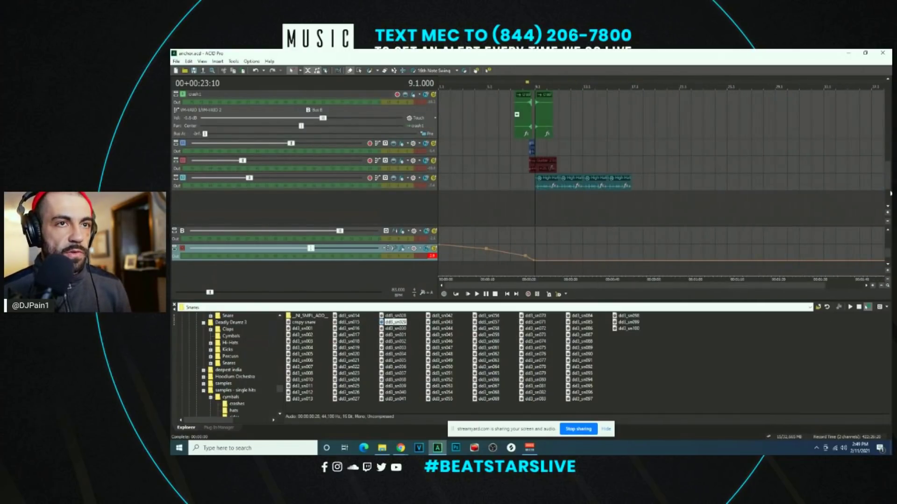
scroll(890, 193, "up", 5)
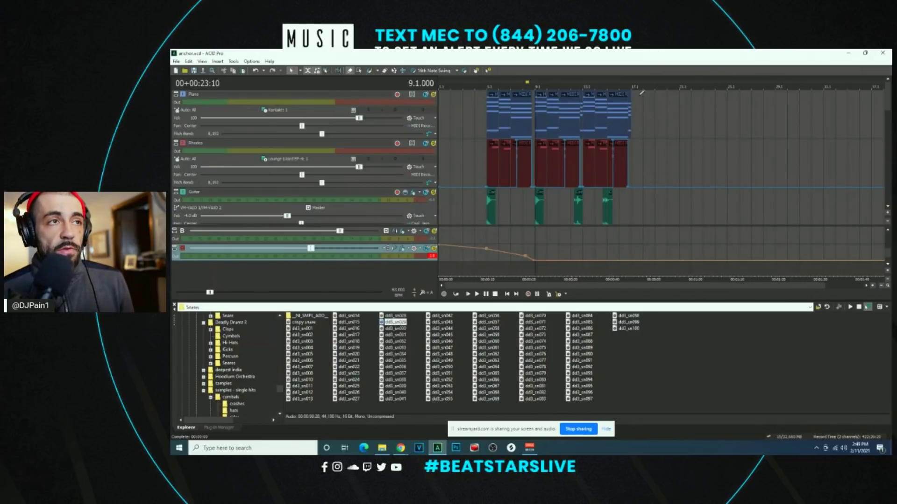
Step: Add section markers at 9.1 and 17.1, name the one at 9.1 "hook", and select the piano clip at 13.1
left_click(637, 156)
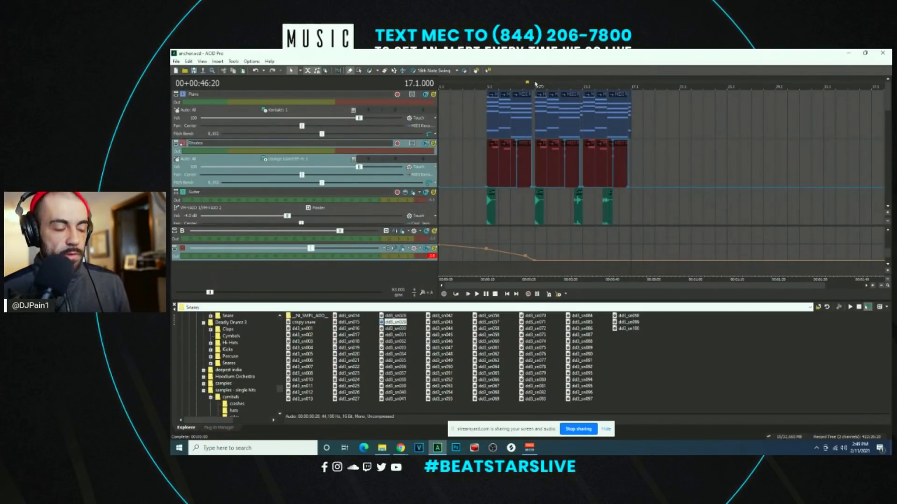
left_click(636, 93)
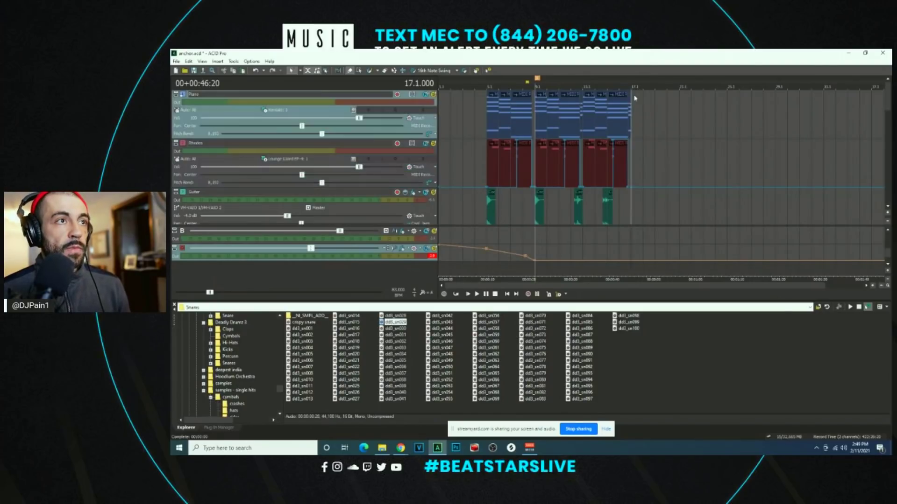
left_click(537, 80)
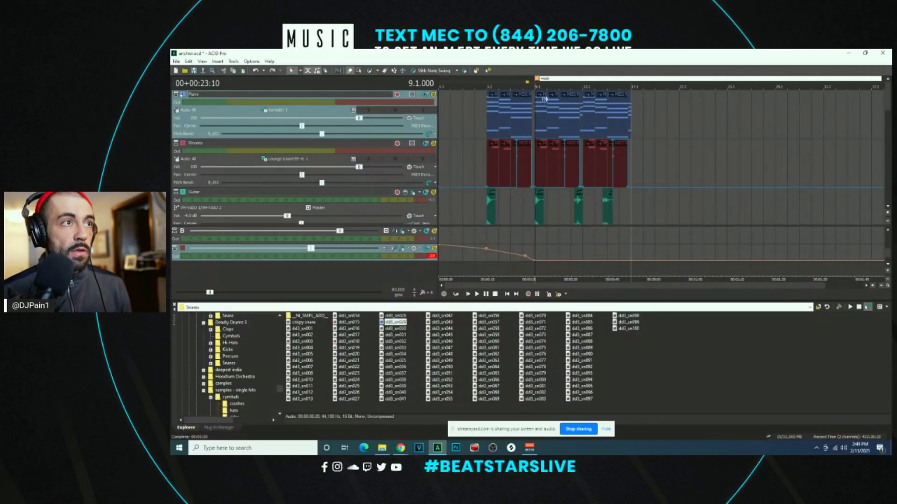
left_click_drag(584, 133, 596, 131)
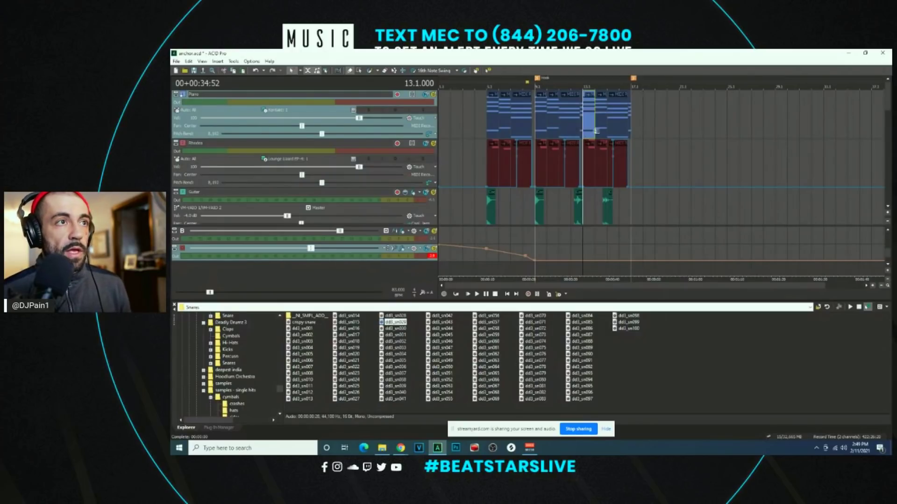
Step: Duplicate the snare and kick patterns of bars 9 to 12 at 13.1 and play the repeated drums
left_click(634, 79)
left_click(677, 103)
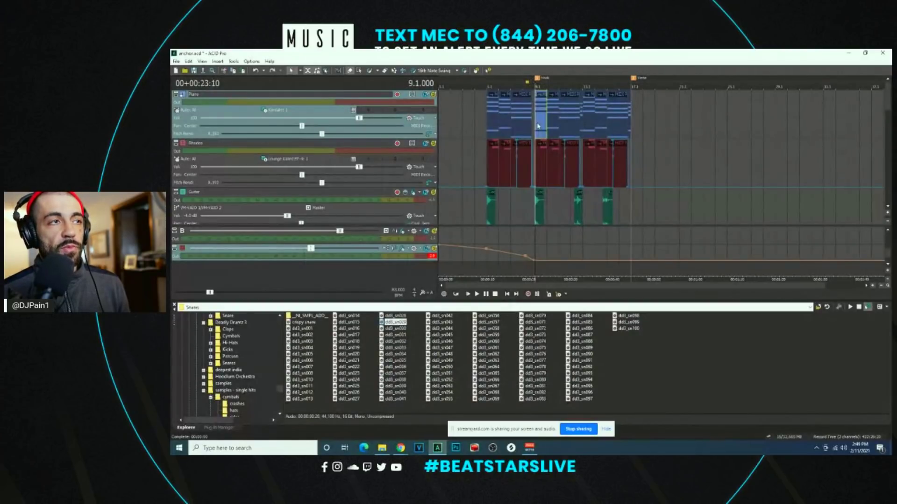
scroll(818, 125, "up", 2)
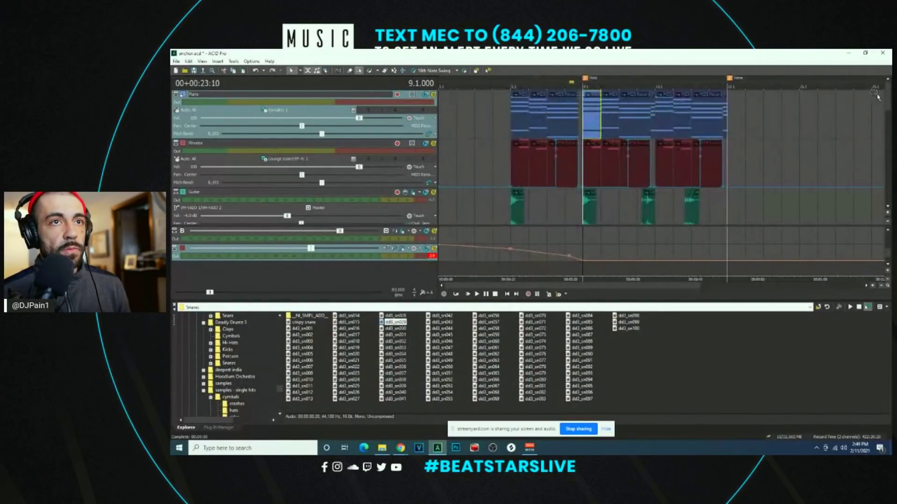
scroll(877, 140, "down", 5)
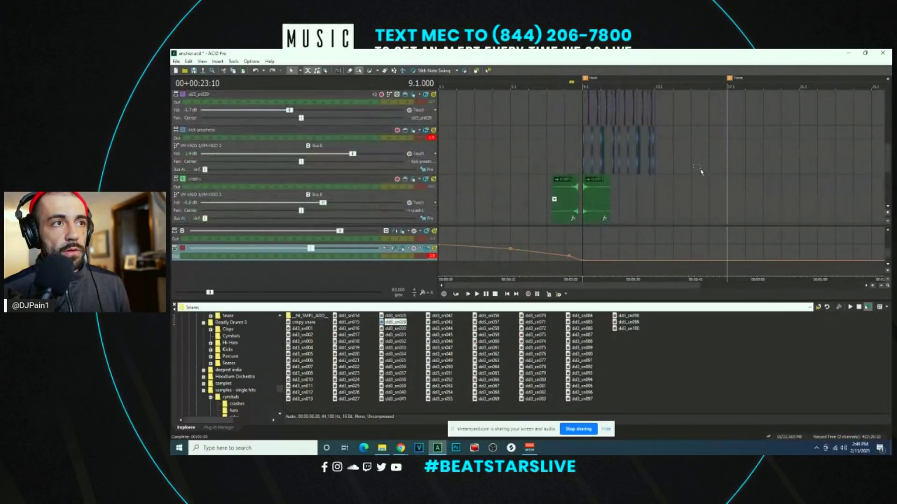
scroll(701, 172, "up", 1)
key("ctrl+a")
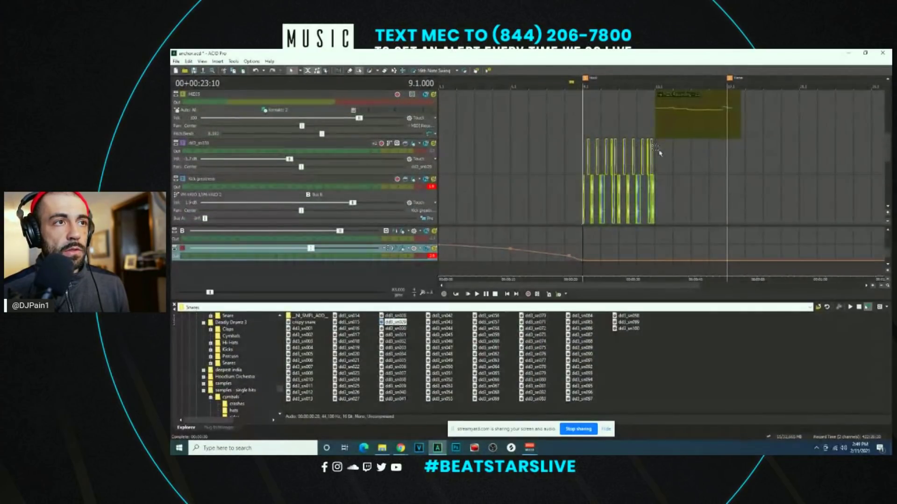
left_click(659, 153)
key("space")
key("Up")
key("Up")
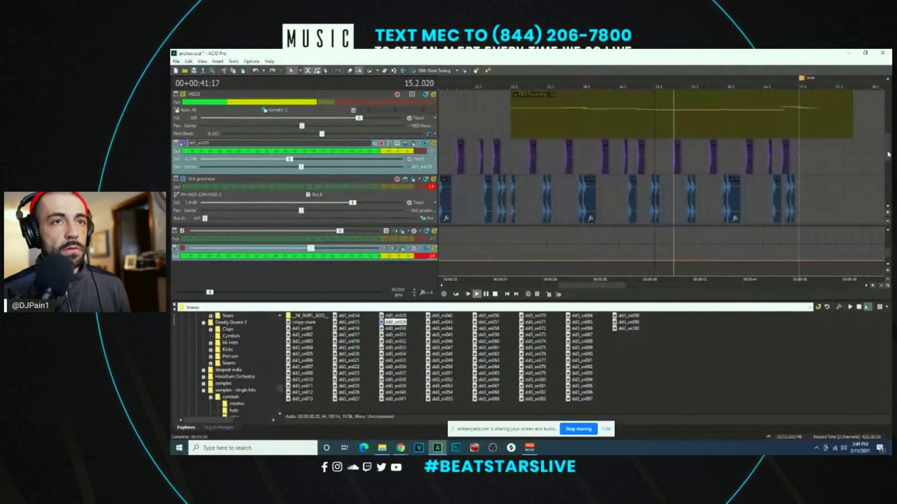
Step: Try two extra short snare hits leading into the snare at 16.2, starting at 16.1.576, and play them
scroll(888, 154, "down", 1)
left_click(350, 70)
key("Up")
key("Up")
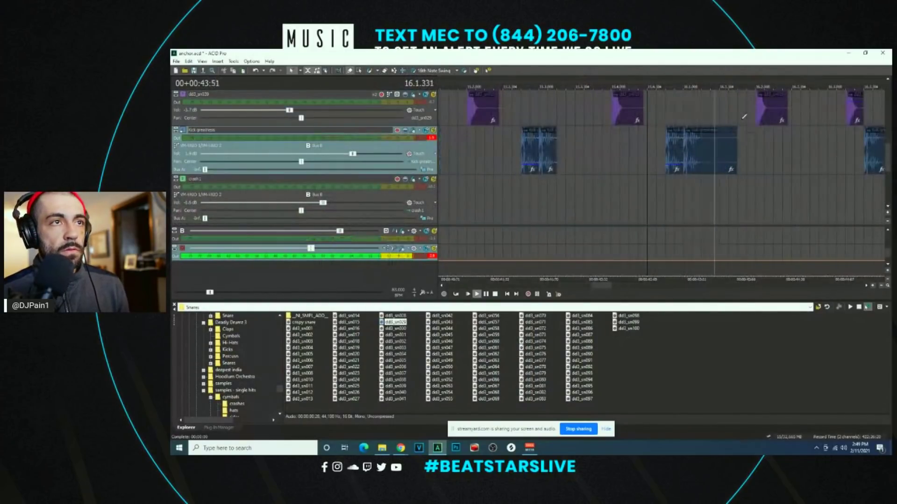
left_click(749, 98)
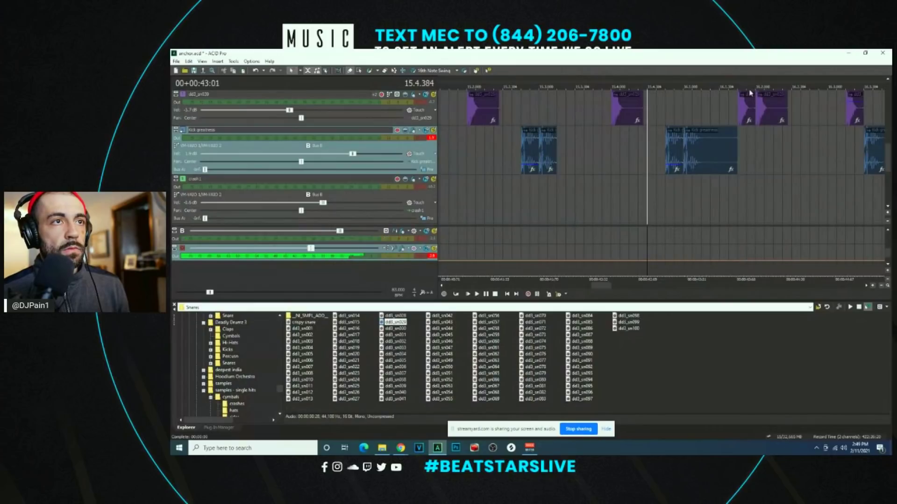
left_click_drag(750, 93, 753, 100)
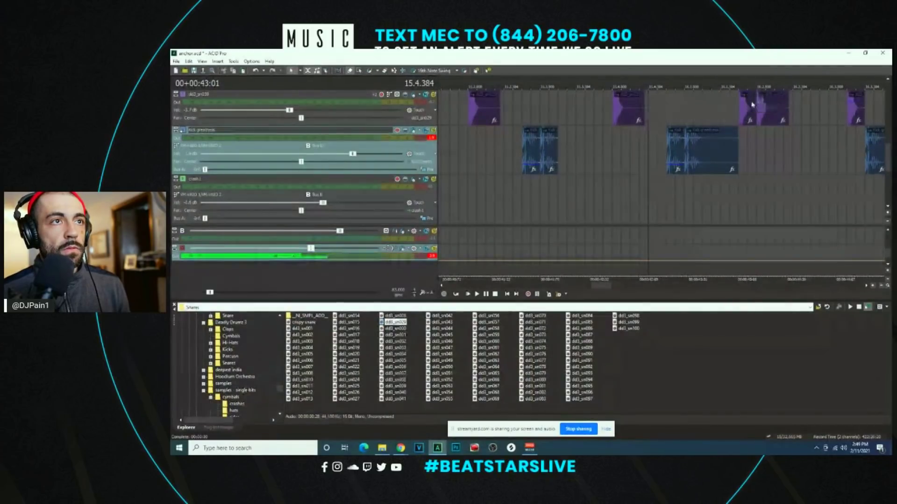
left_click(753, 101)
key("Up")
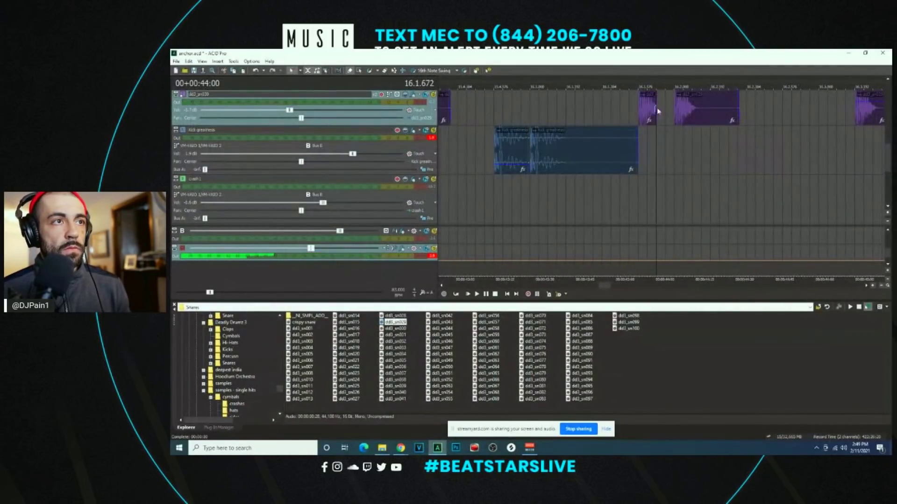
key("ctrl+v")
key("space")
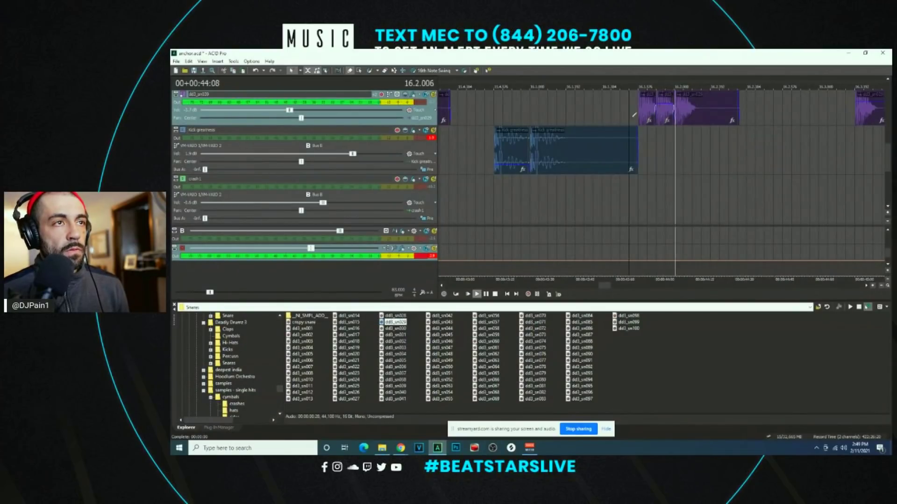
Step: Try a narrower snare hit at 16.1.648 within the roll before 16.2 and lower the volume of one roll hit
key("Down")
key("Up")
key("Up")
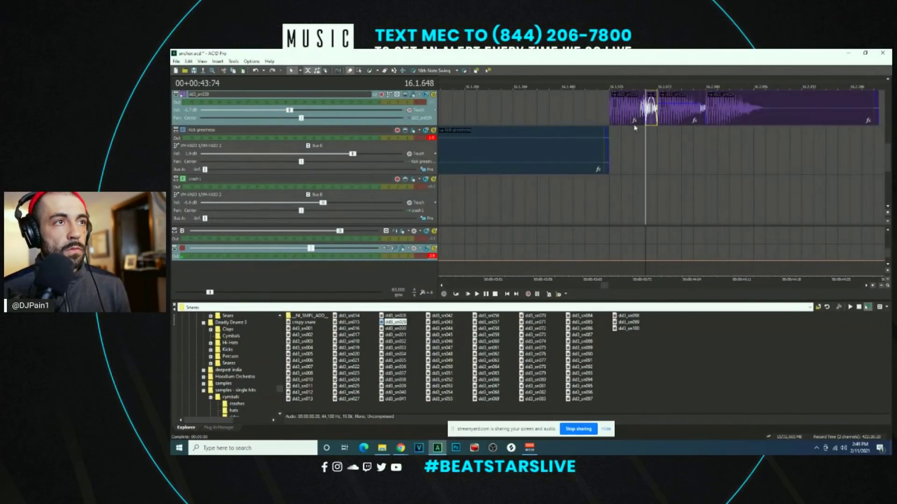
left_click(613, 131)
left_click_drag(681, 114, 667, 121)
key("Down")
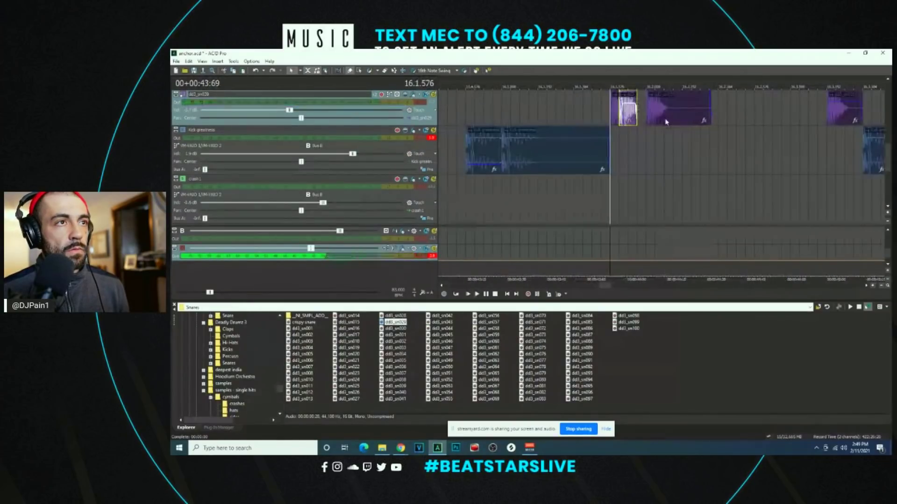
Step: Replace the snare roll with a short hit at 16.2 plus a quieter one right behind it, and add a kick at 16.2.192
key("Down")
left_click(699, 111)
left_click(699, 149)
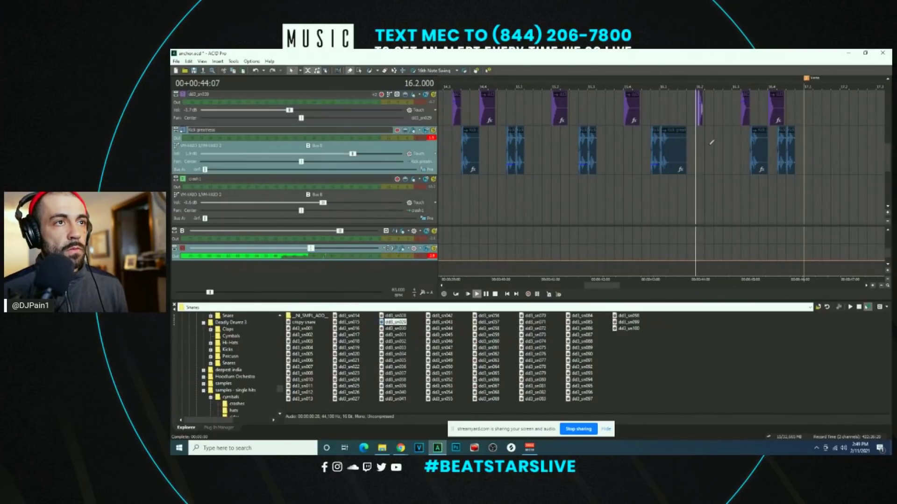
key("Up")
key("Up")
left_click_drag(685, 113, 720, 119)
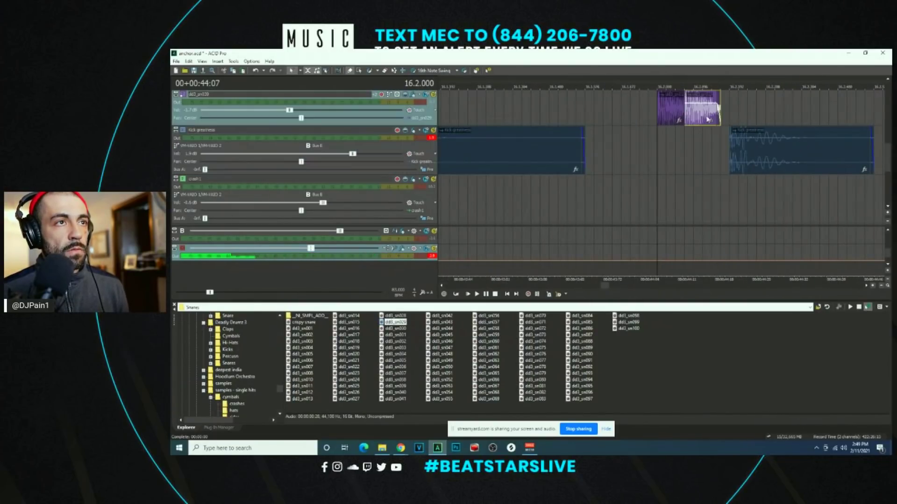
key("space")
key("Down")
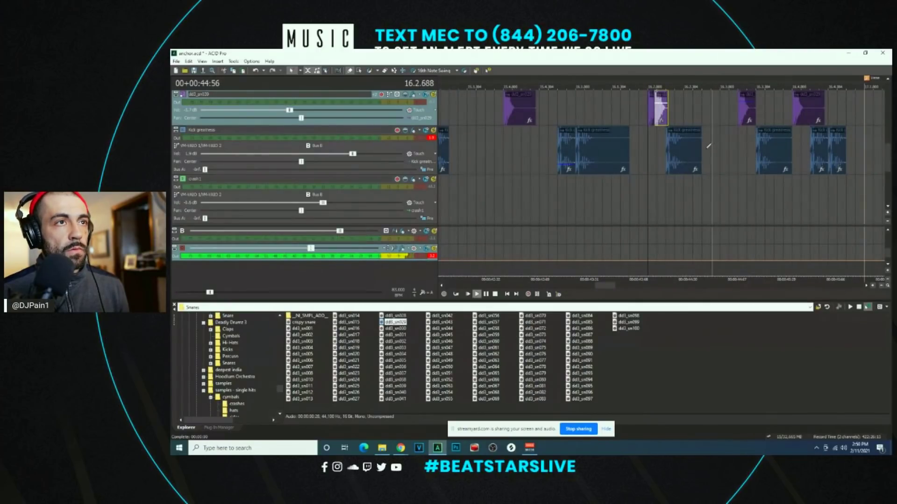
Step: Add another kick after 16.2, move the following snare to 16.3, and rework the kicks between 16.3 and 16.4
left_click_drag(703, 149, 727, 149)
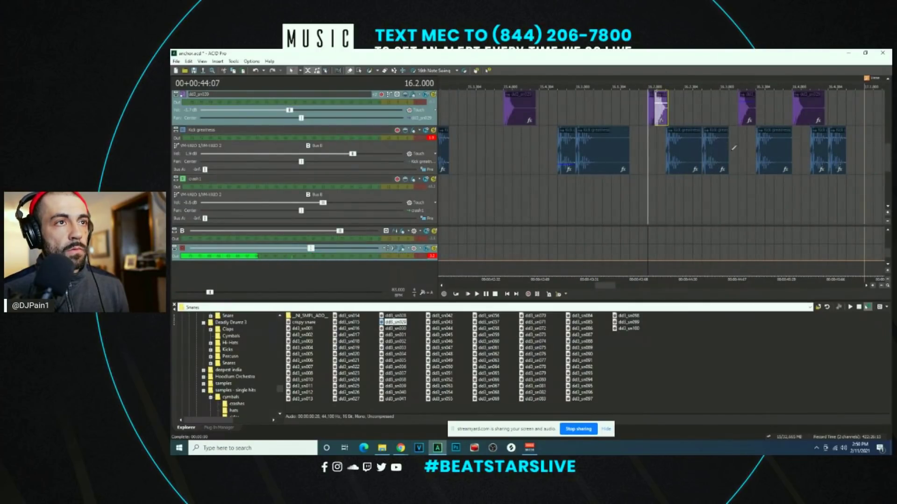
left_click(750, 119)
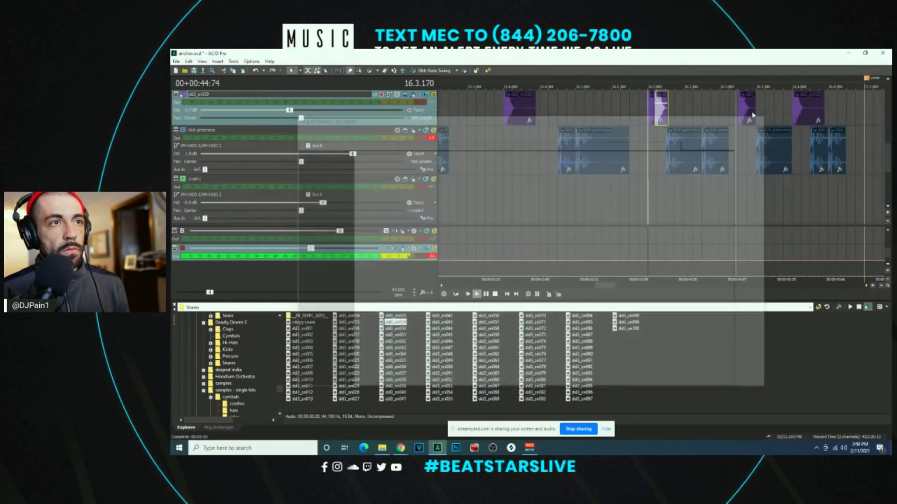
left_click(678, 136)
mouse_move(677, 148)
left_mouse_down()
mouse_move(657, 148)
mouse_move(733, 142)
left_mouse_up()
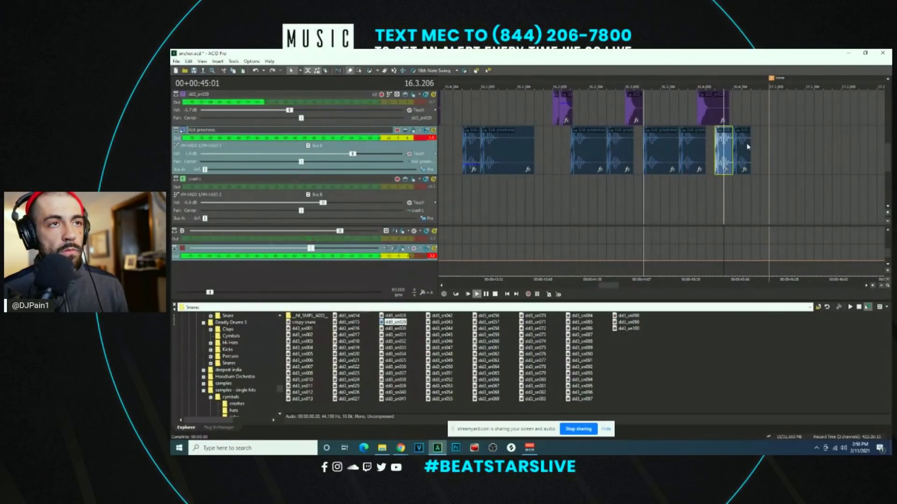
Step: Examine the crash and transition clips around 9.1 and play bar 16 to compare its ending
scroll(723, 145, "down", 3)
left_click_drag(531, 196, 634, 199)
scroll(673, 137, "down", 3)
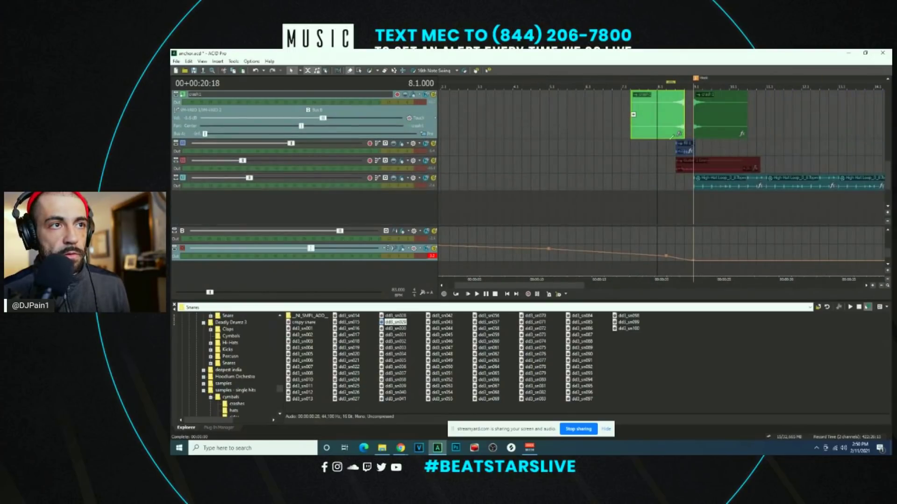
scroll(676, 142, "right", 3)
left_click(706, 142)
key("space")
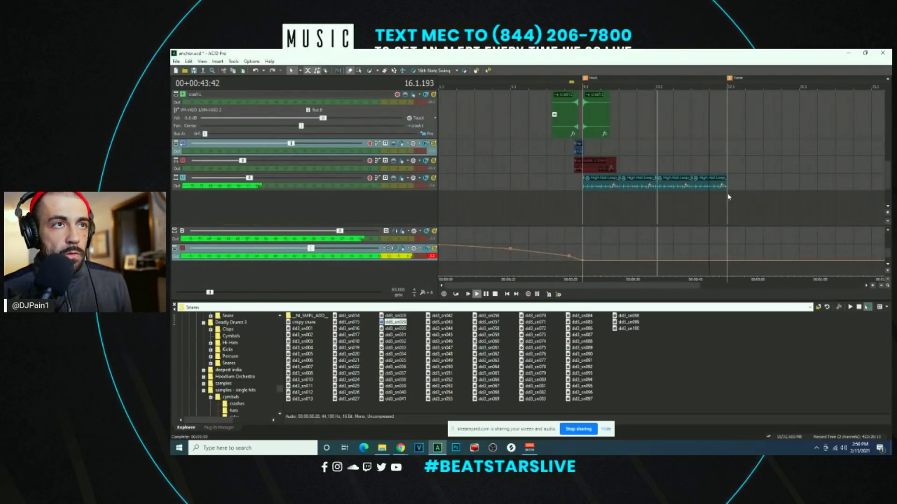
scroll(691, 143, "up", 2)
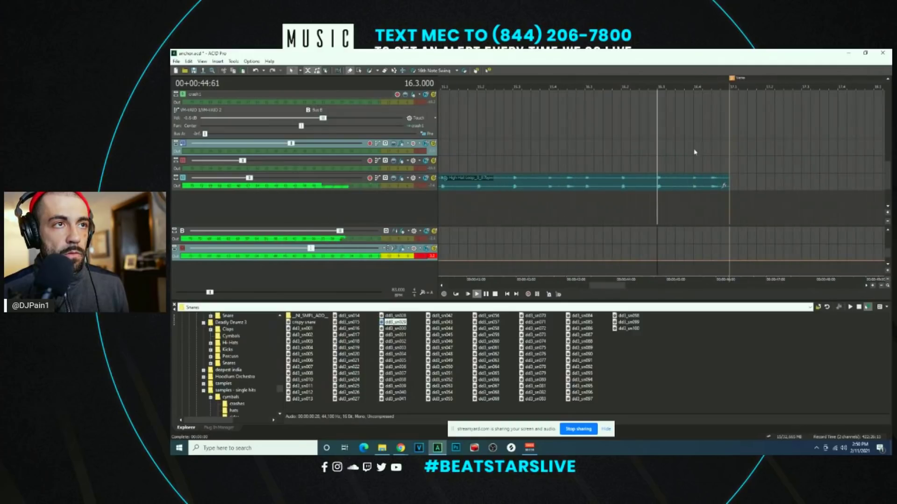
left_click(688, 153)
left_click(612, 201)
Step: Play the drums around 16.2 and replace the doubled snare there with a single hit
scroll(584, 207, "up", 3)
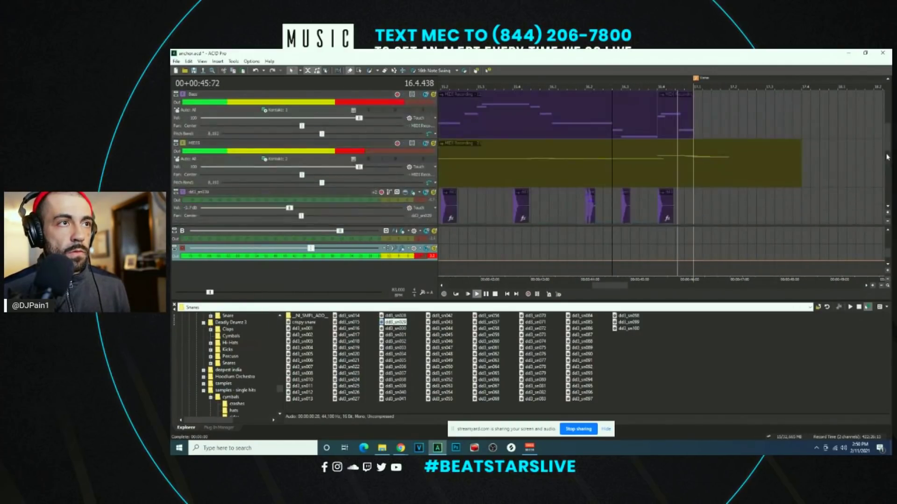
left_click(590, 207)
scroll(594, 205, "up", 4)
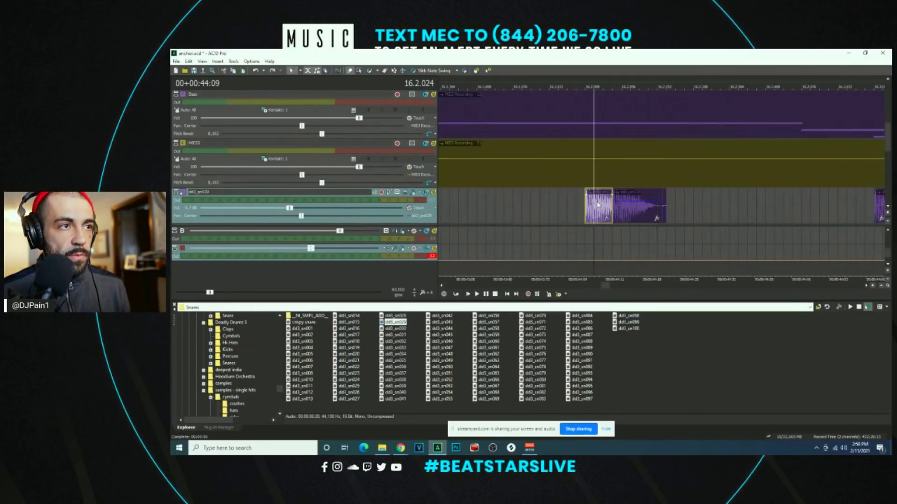
key("space")
scroll(607, 196, "down", 1)
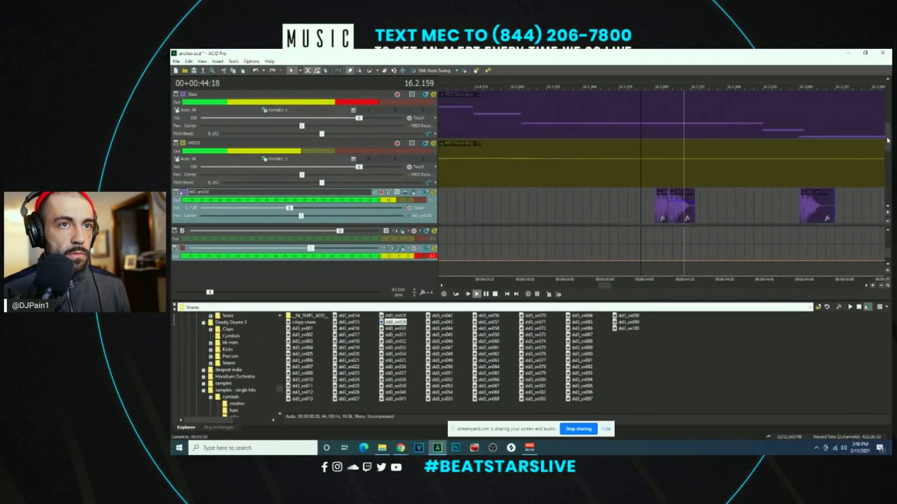
scroll(677, 169, "down", 1)
left_click(678, 167)
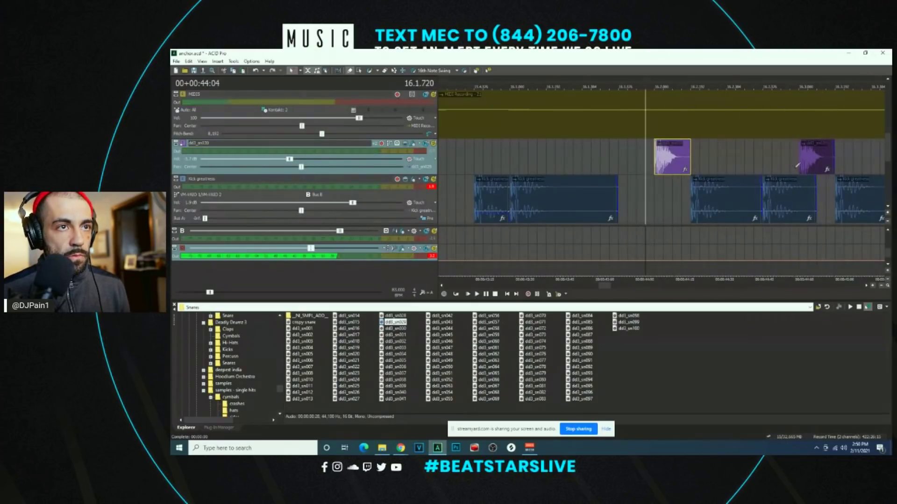
Step: Try two short snare hits just before the snare at 16.3, with the first one quieter, and play them
key("space")
left_click_drag(783, 150, 793, 148)
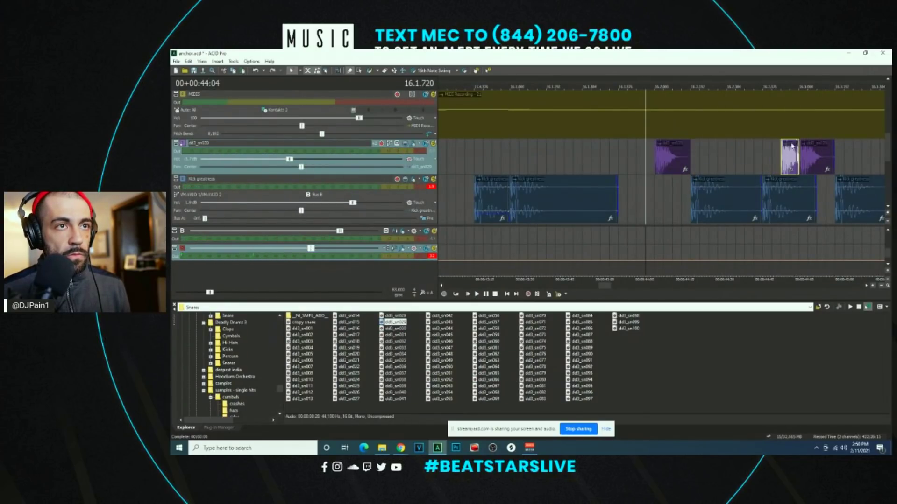
key("space")
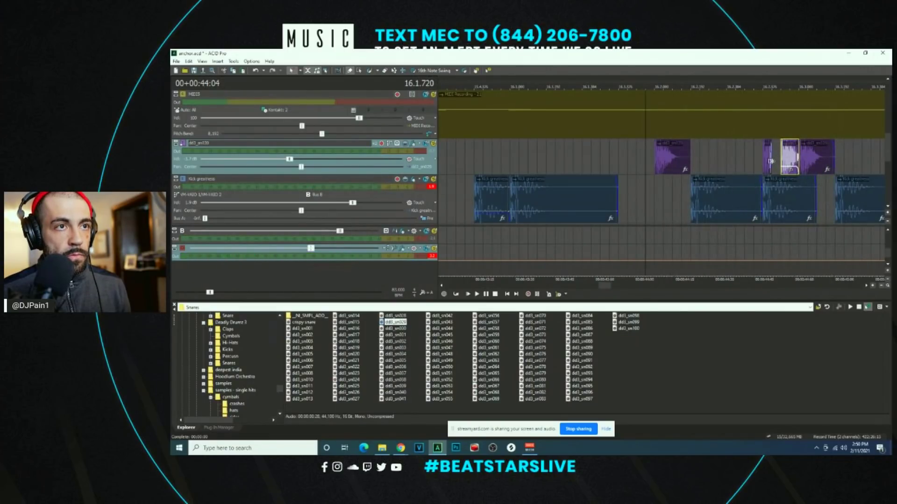
left_click(771, 161)
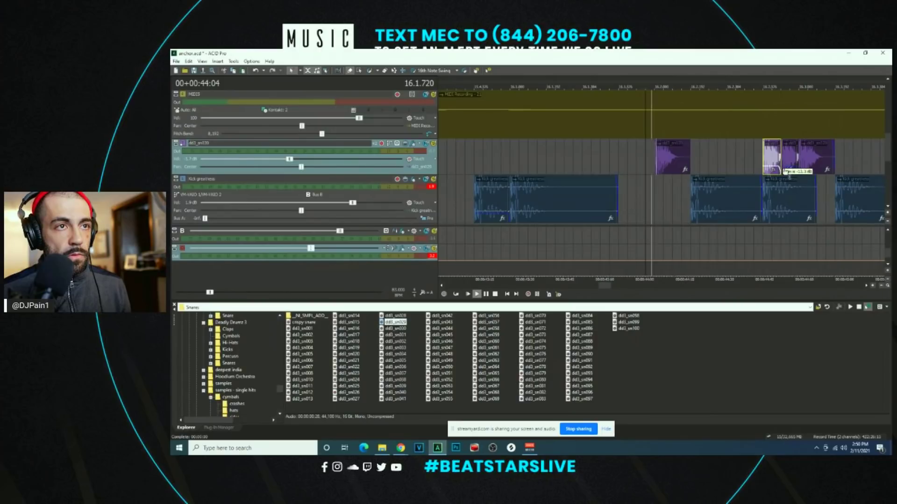
scroll(675, 144, "down", 5)
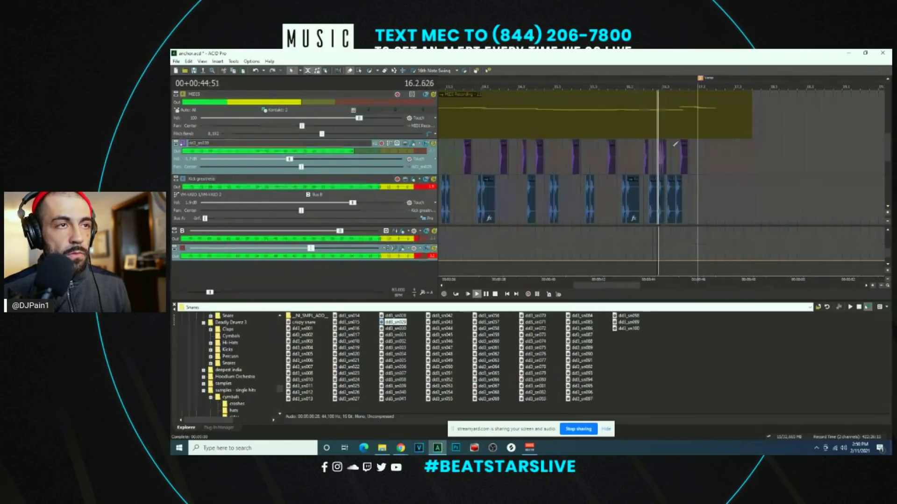
scroll(675, 143, "up", 5)
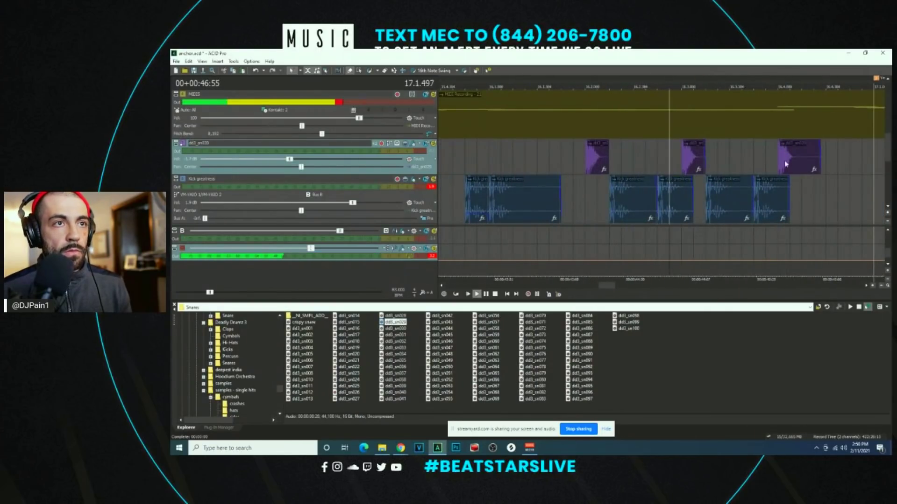
Step: Place the short blue transition clip at 16.4 so it runs into 17.1, and play it from 16.2
scroll(794, 159, "down", 4)
key("space")
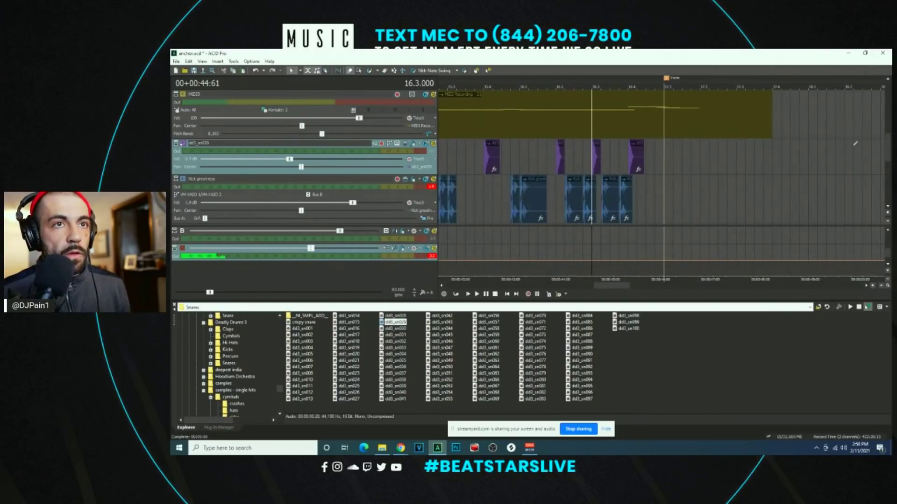
scroll(888, 151, "up", 3)
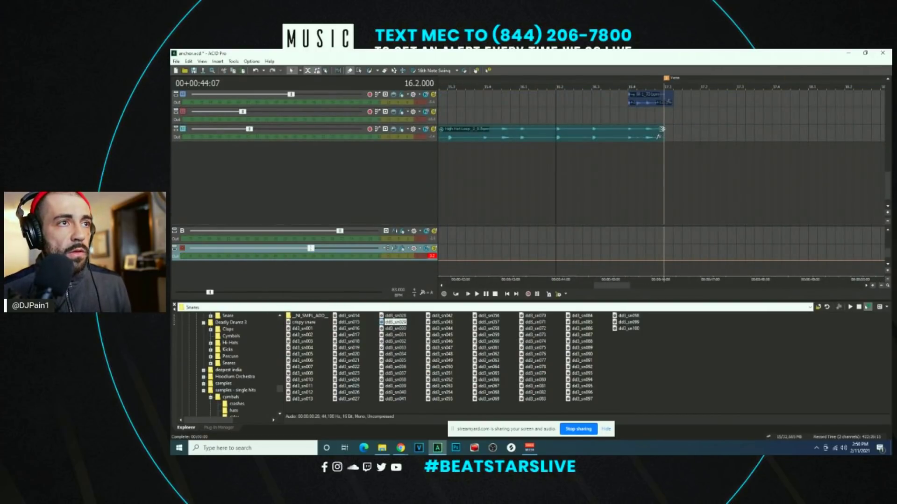
key("space")
scroll(880, 159, "down", 3)
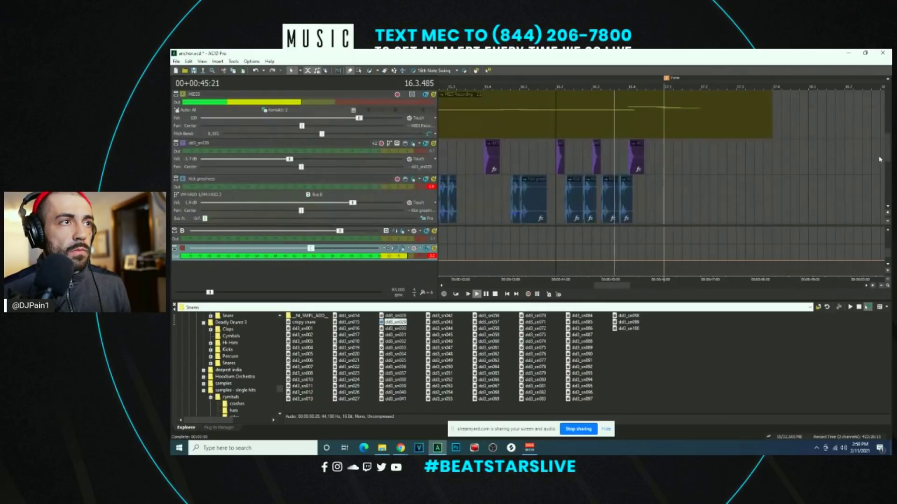
Step: Play the arrangement from 15.4 and draw a crash clip at 16.1 on the crash track
left_click(486, 200)
scroll(889, 171, "down", 3)
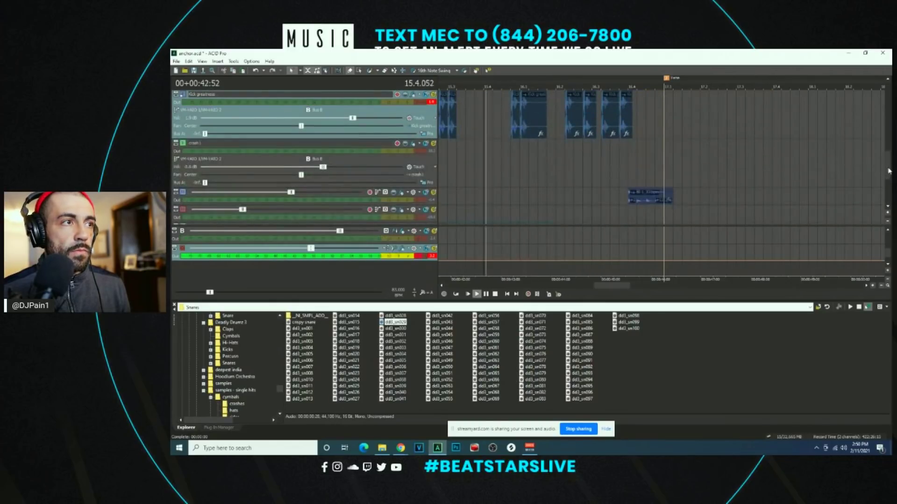
key("space")
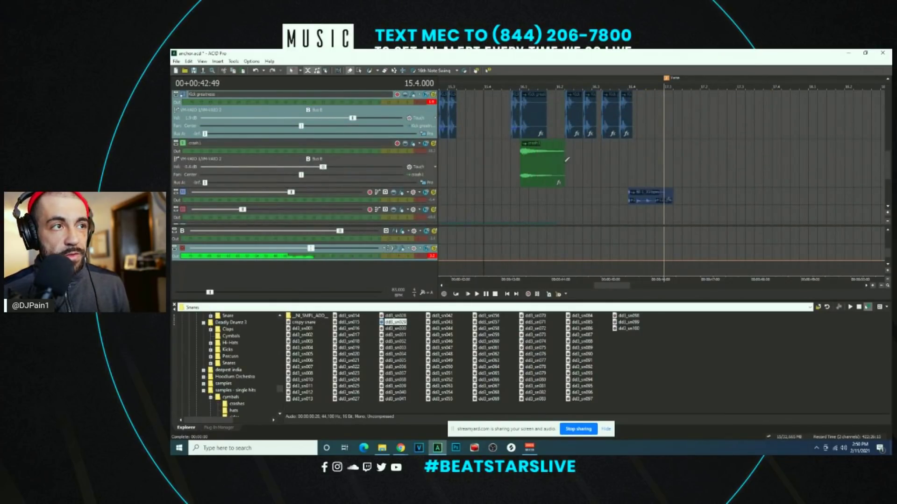
Step: Draw a second crash directly after the one at 16.1 and play the fill from before 16.1
left_click_drag(562, 157, 609, 158)
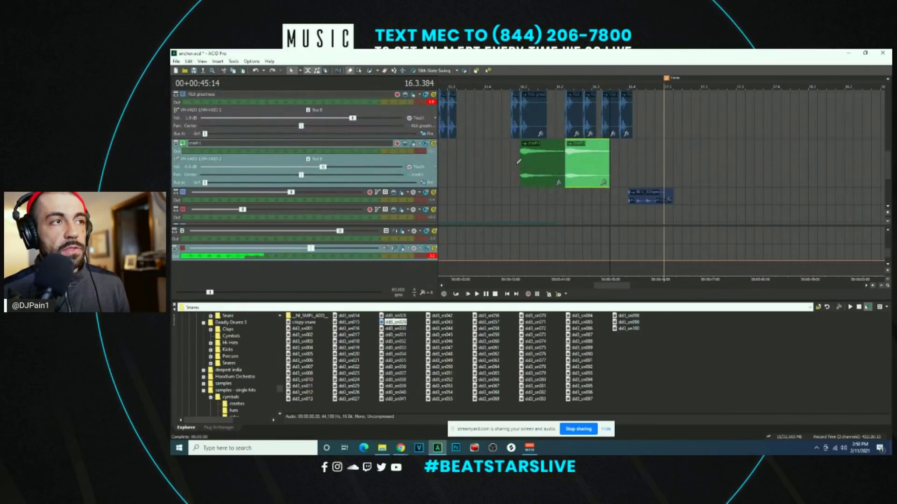
left_click(502, 161)
key("space")
scroll(550, 149, "down", 3)
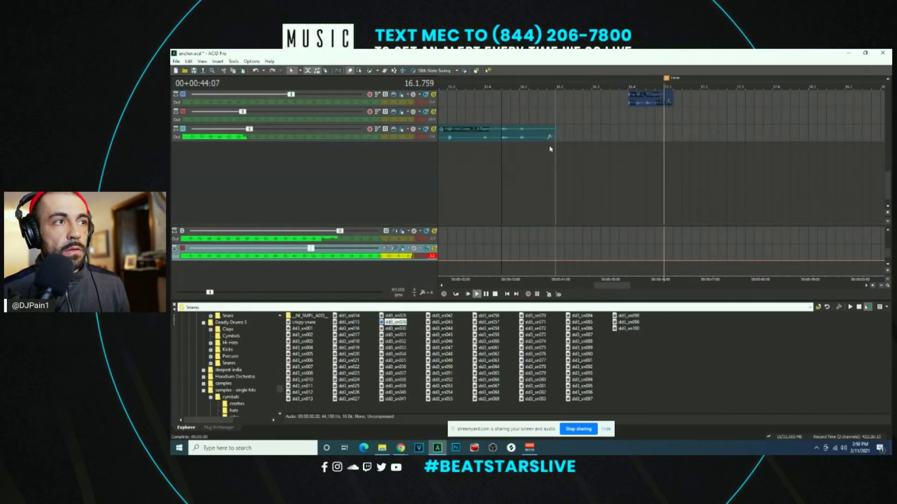
key("space")
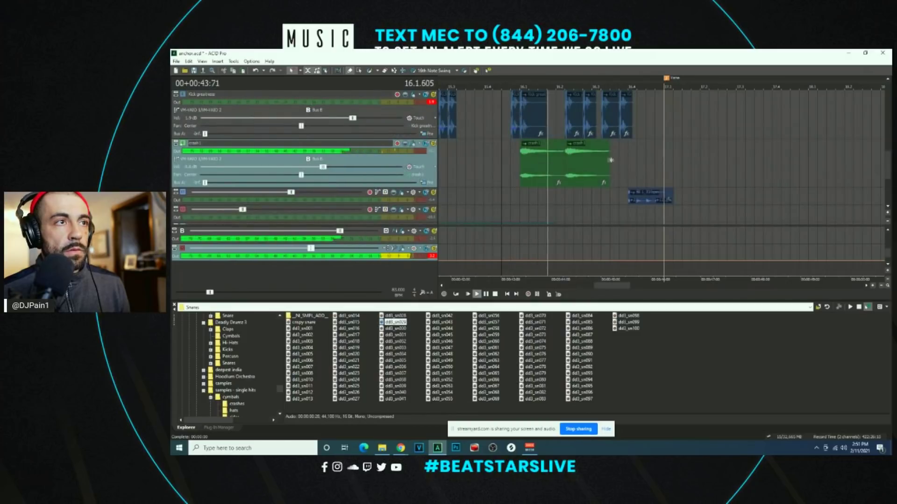
Step: Draw a third crash directly after the second, ending at 17.1
left_click_drag(610, 161, 664, 161)
key("ctrl+c")
key("ctrl+v")
left_click(594, 161)
scroll(638, 185, "down", 2)
scroll(637, 186, "down", 4)
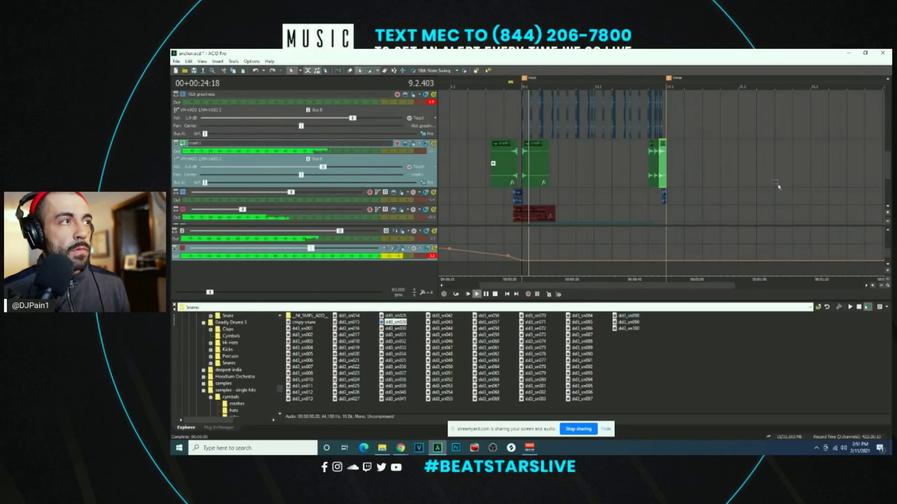
Step: Copy the hook's clips on all tracks from bar 9 and paste them at bar 17
scroll(512, 171, "up", 5)
left_click_drag(513, 171, 517, 191)
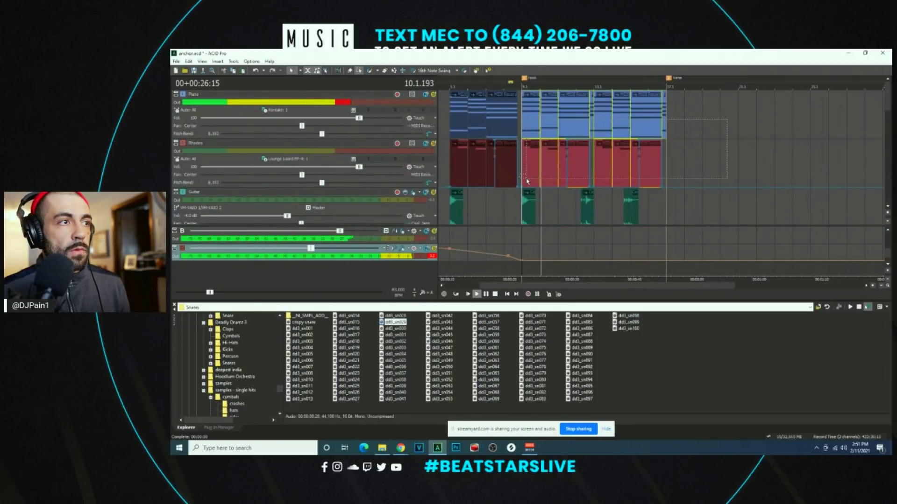
key("space")
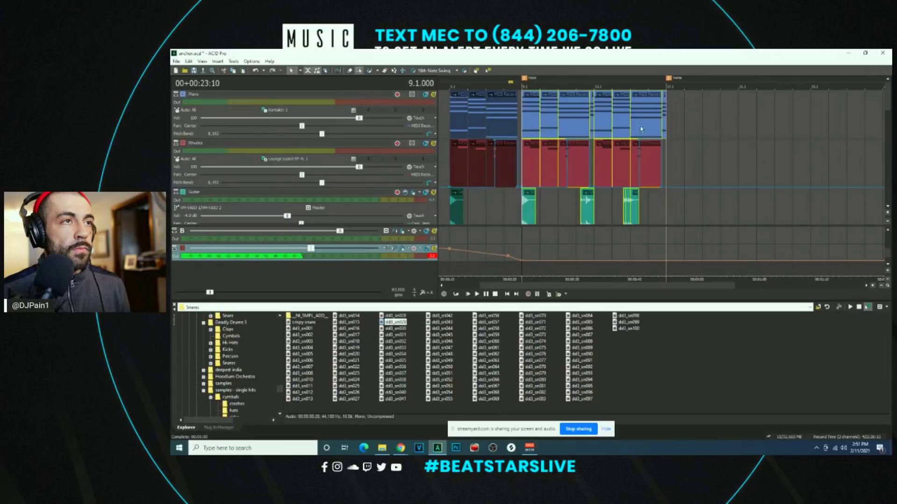
left_click(667, 104)
key("ctrl+v")
left_click_drag(688, 110, 678, 110)
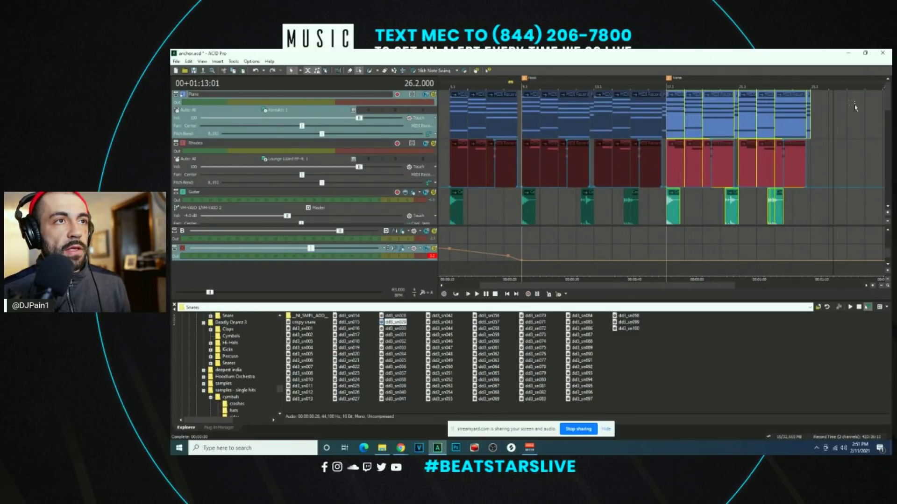
scroll(757, 176, "down", 5)
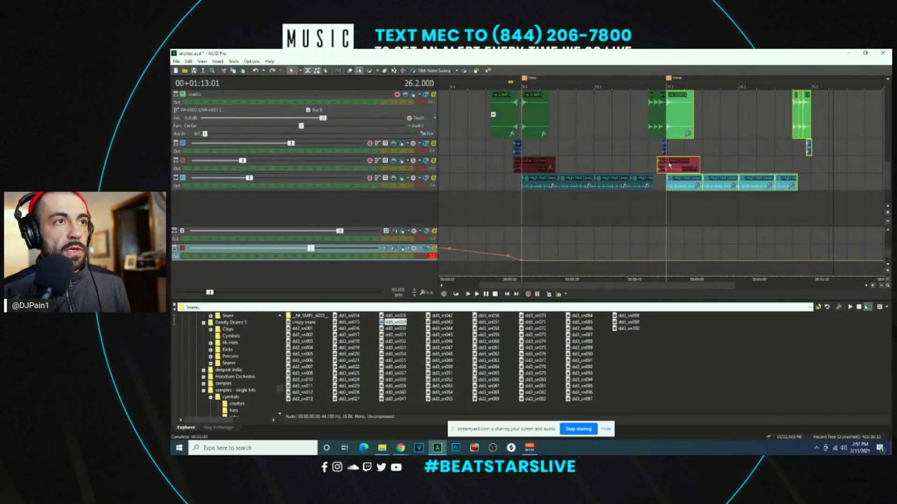
Step: Delete the pasted crash at 17.1 and the first two pasted High Hat Loop clips, leaving hats from bar 21
left_click(669, 165)
scroll(655, 160, "up", 3)
left_click(677, 120)
scroll(680, 155, "down", 2)
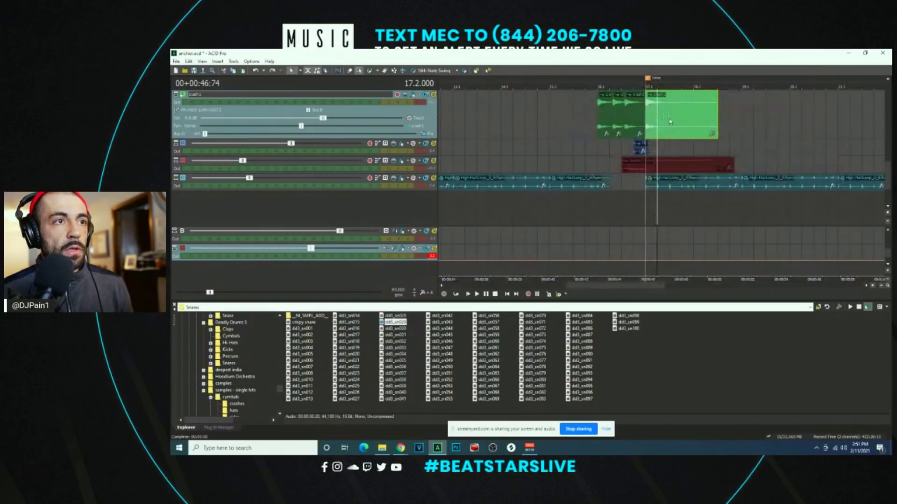
key("Delete")
left_click(685, 184)
key("Delete")
left_click(722, 185)
key("Delete")
Step: Delete the pasted snare and kick clips between bars 17 and 21
scroll(885, 166, "up", 3)
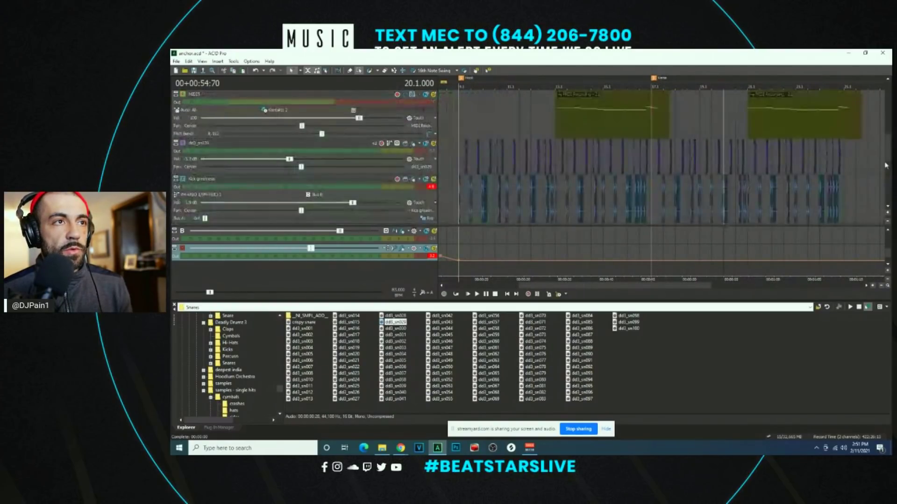
left_click_drag(654, 160, 745, 218)
key("Delete")
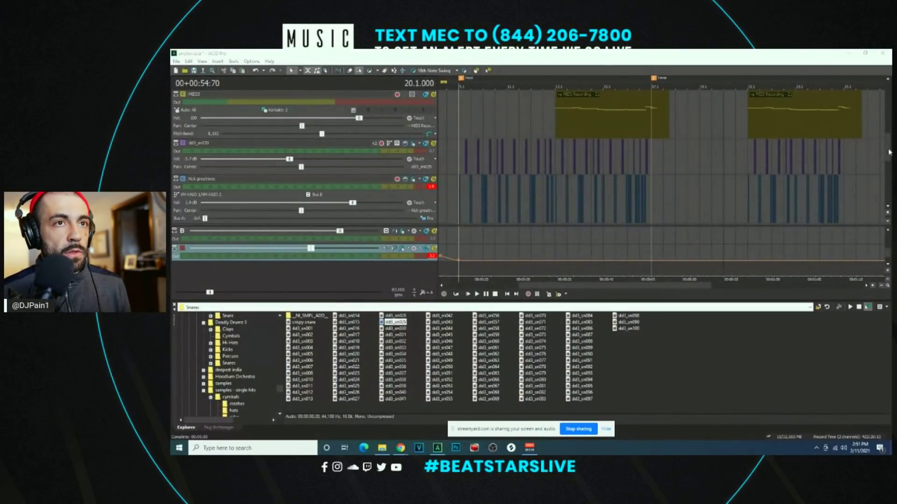
Step: Select the bass clips from bar 17 to 21 and play the arrangement from 16.1 into the verse
scroll(889, 152, "up", 2)
left_click_drag(669, 163, 746, 173)
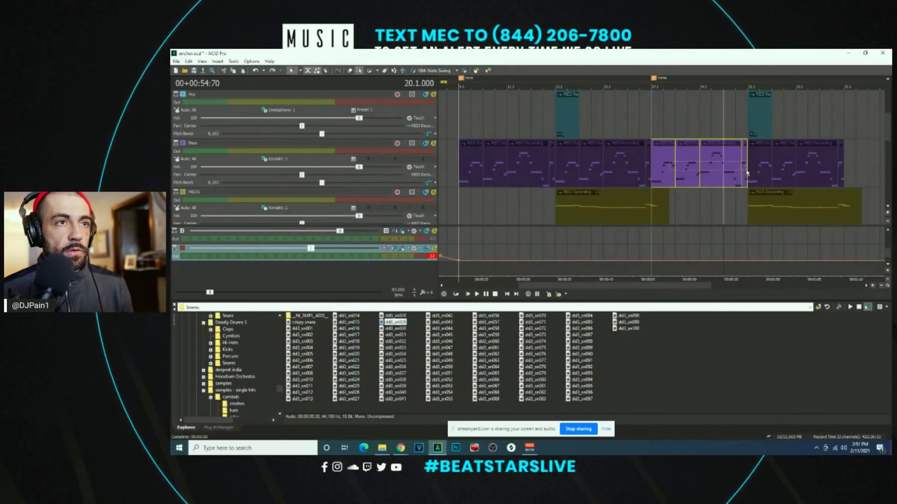
left_click(628, 166)
key("space")
scroll(887, 87, "up", 3)
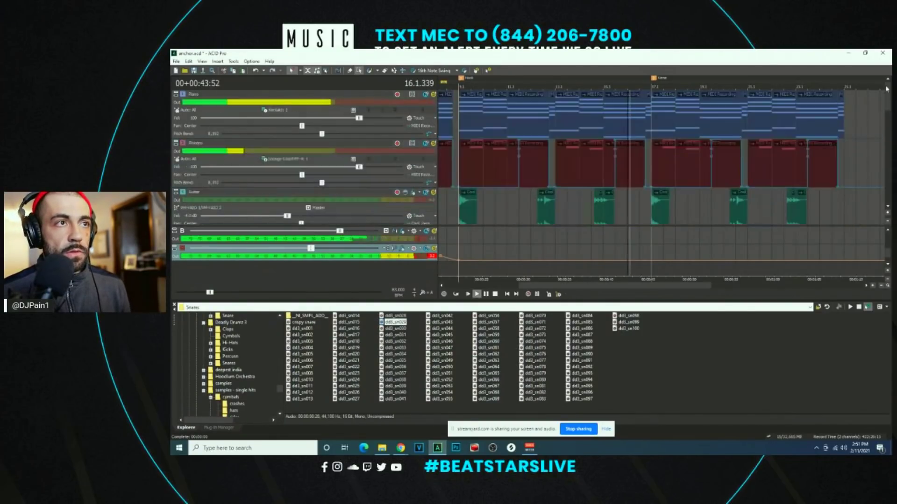
key("grave")
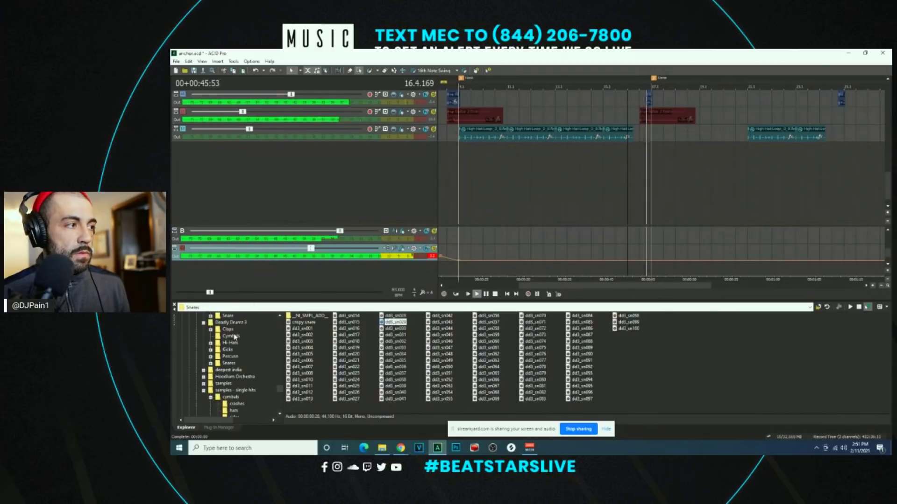
scroll(235, 336, "down", 3)
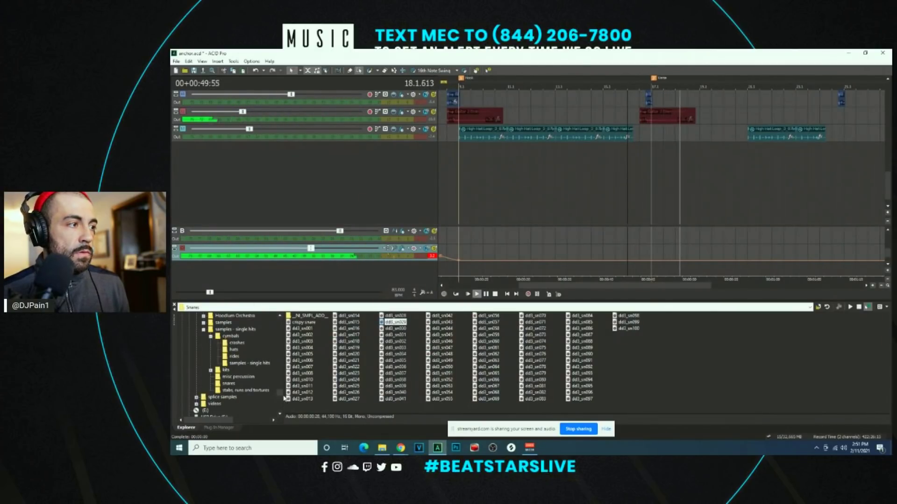
key("space")
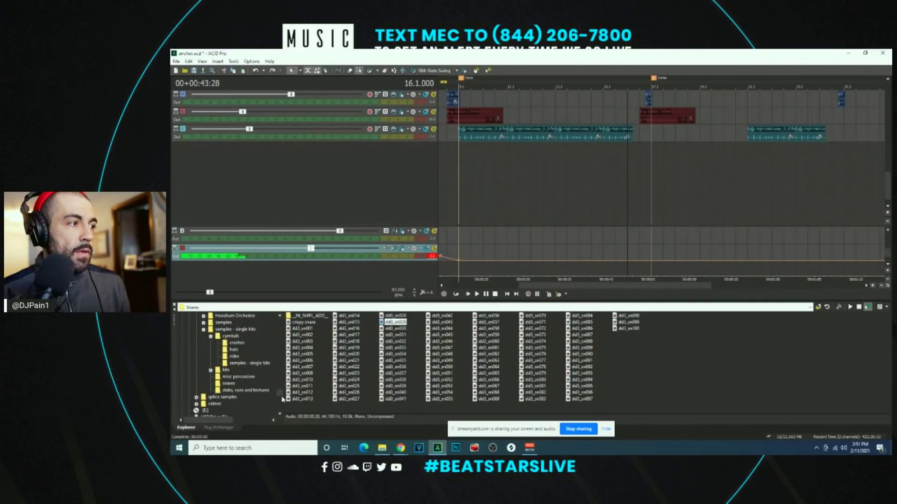
Step: Browse the drum sample folders and open the inner DJ Pain Damn That Hurt folder
scroll(282, 392, "down", 5)
left_click_drag(279, 400, 299, 330)
scroll(262, 377, "down", 1)
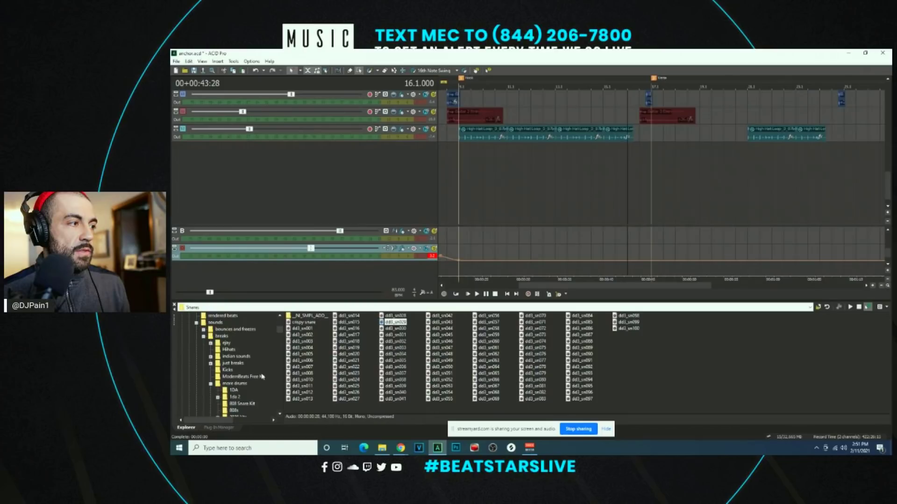
scroll(262, 376, "down", 5)
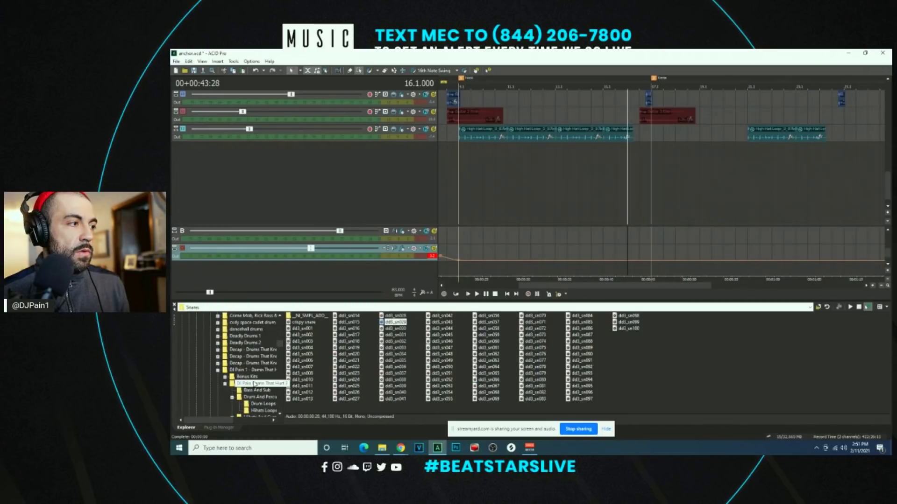
scroll(254, 384, "down", 1)
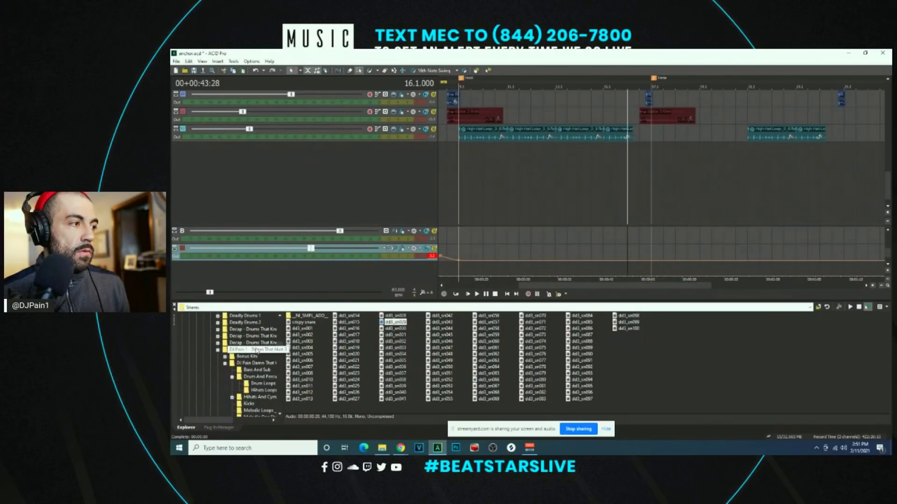
left_click(257, 350)
left_click(329, 323)
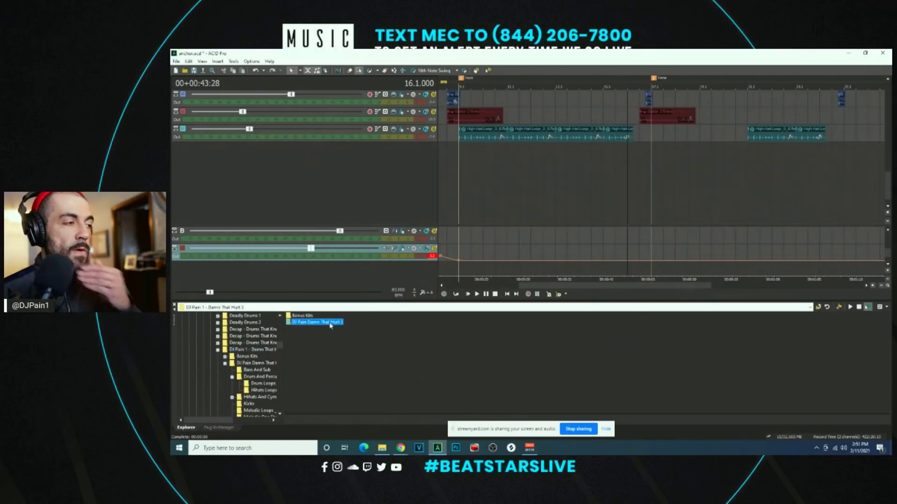
double_click(330, 323)
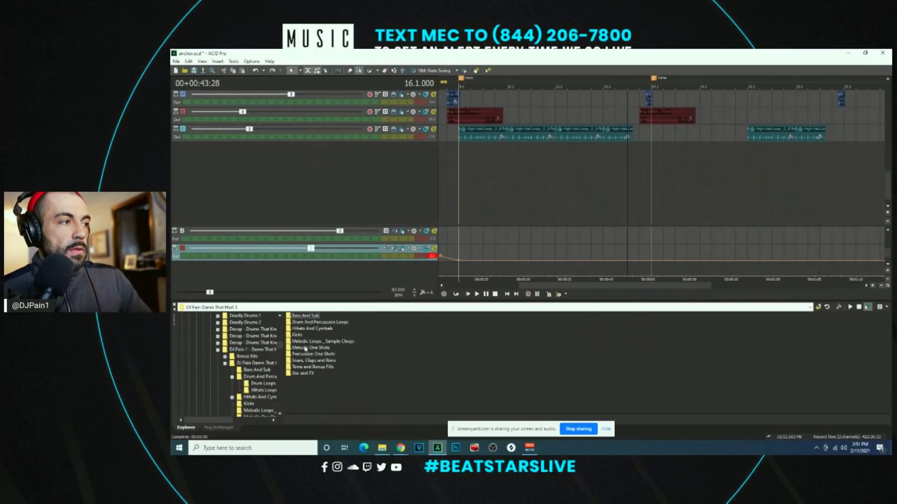
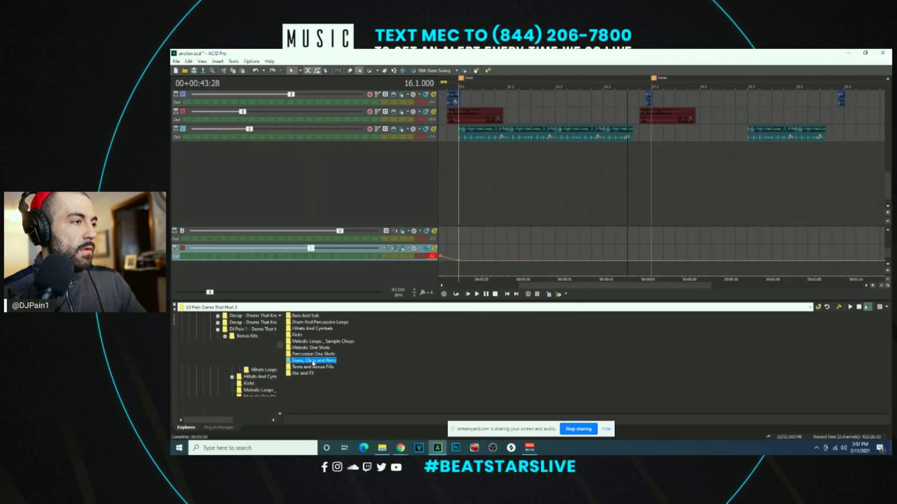
Step: Open the Rims folder within the snare, clap and rim samples and audition the rim sounds
key("Return")
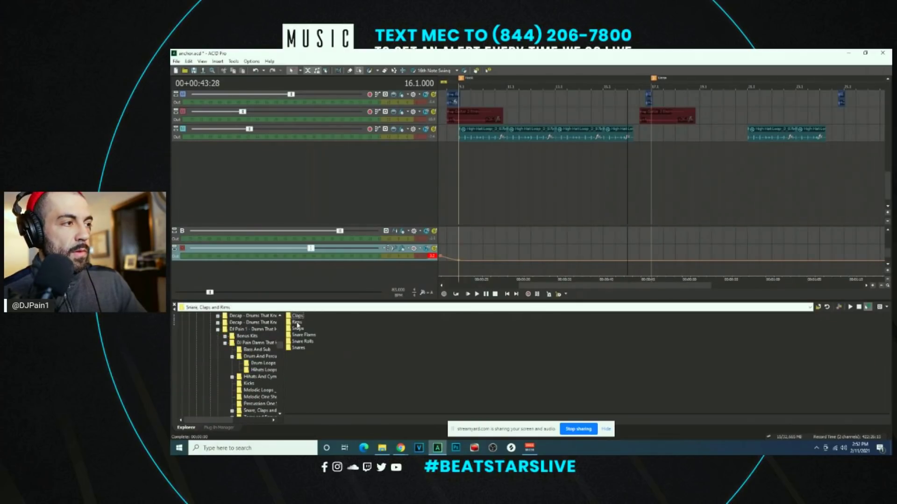
left_click(297, 322)
key("Return")
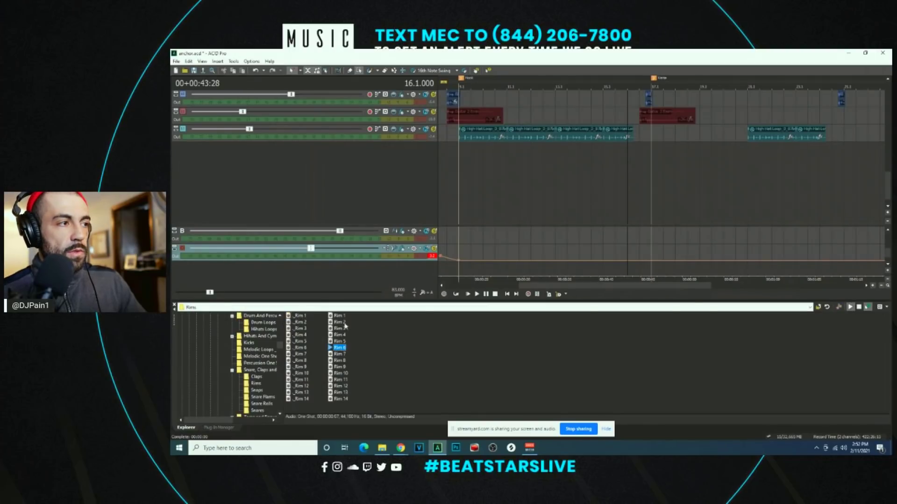
key("Up")
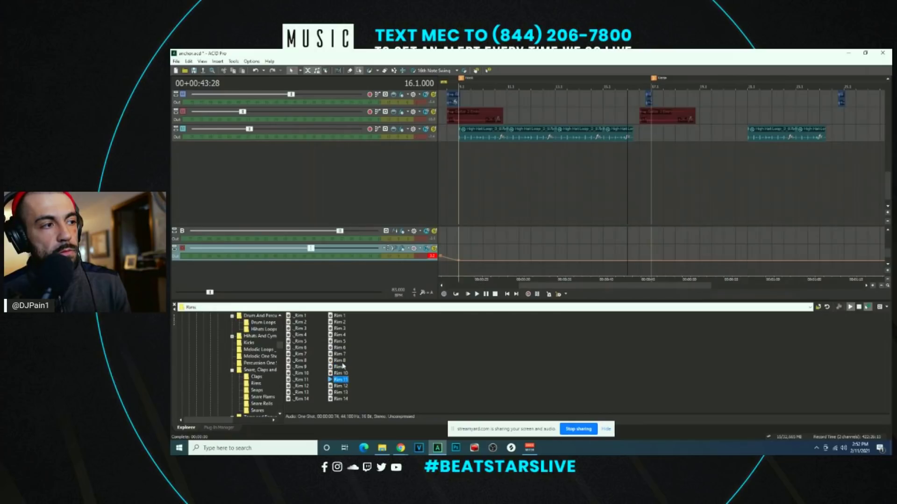
key("Up")
key("Up")
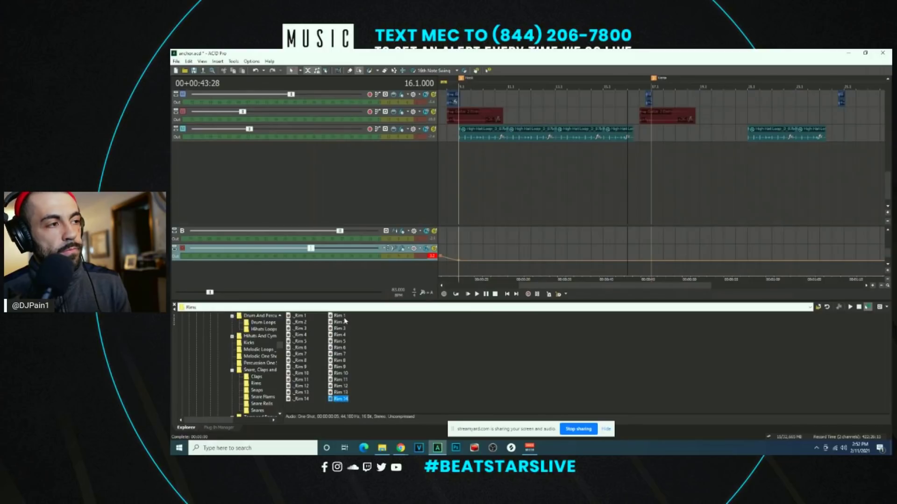
Step: Add Rim 1 as a new track, play the verse and draw rim hits at 17.2 and 17.4
left_click_drag(342, 319, 645, 173)
key("space")
scroll(653, 145, "up", 2)
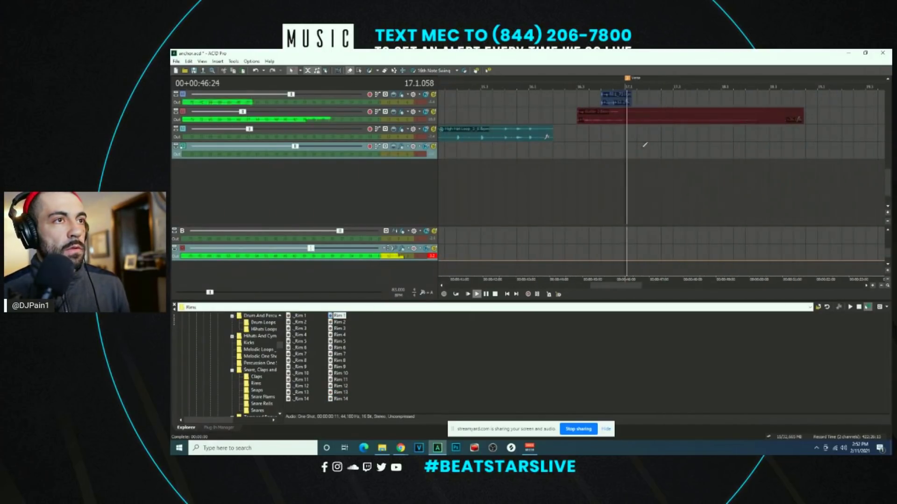
left_click(650, 151)
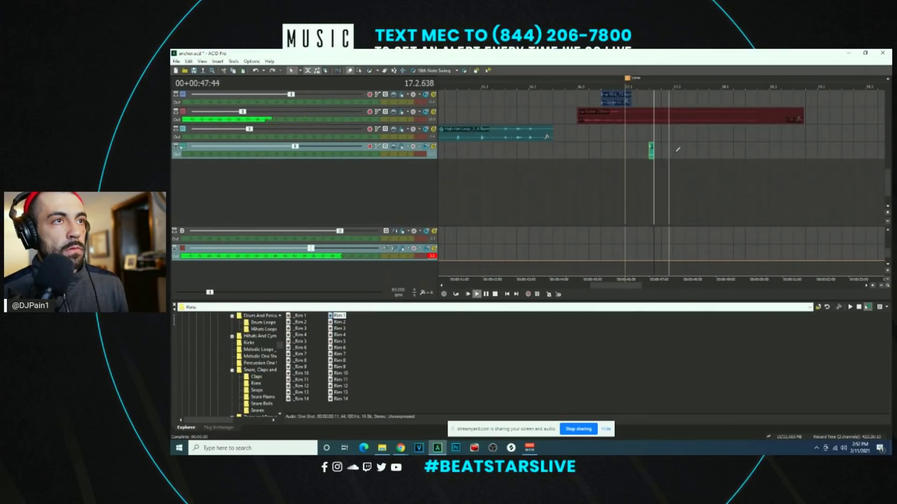
left_click(700, 150)
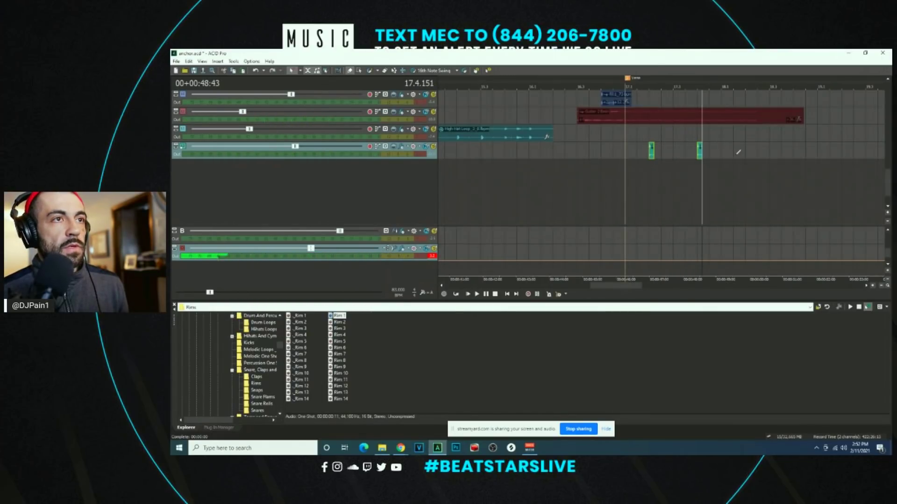
Step: Extend the rim hits on beats 2 and 4 of each bar through bar 20
scroll(738, 150, "up", 1)
scroll(701, 151, "down", 2)
left_click(657, 151)
left_click(682, 151)
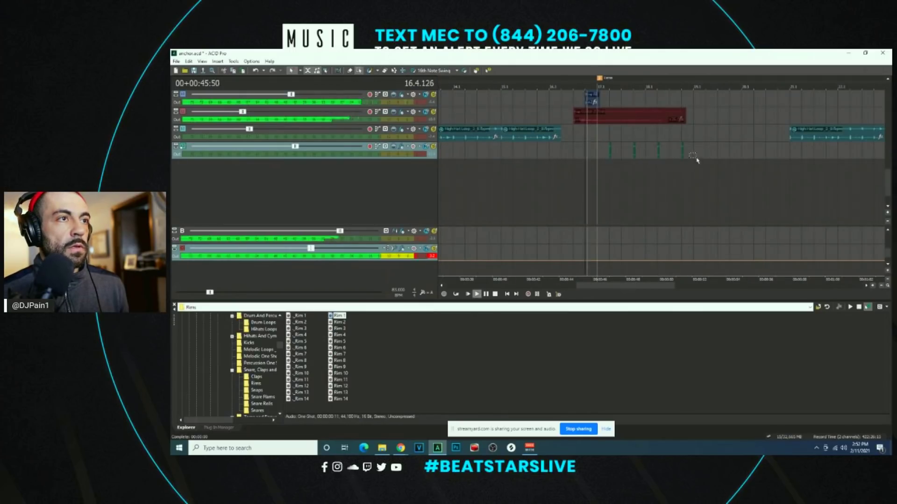
scroll(695, 152, "up", 2)
scroll(694, 152, "down", 2)
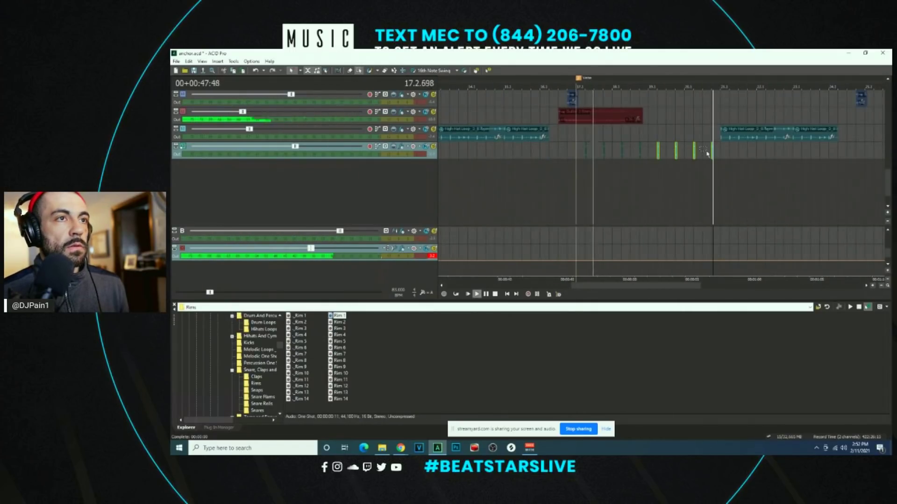
Step: Expand the Rim 1 track, lower its volume and pan it slightly to the right during playback
left_click_drag(414, 159, 394, 173)
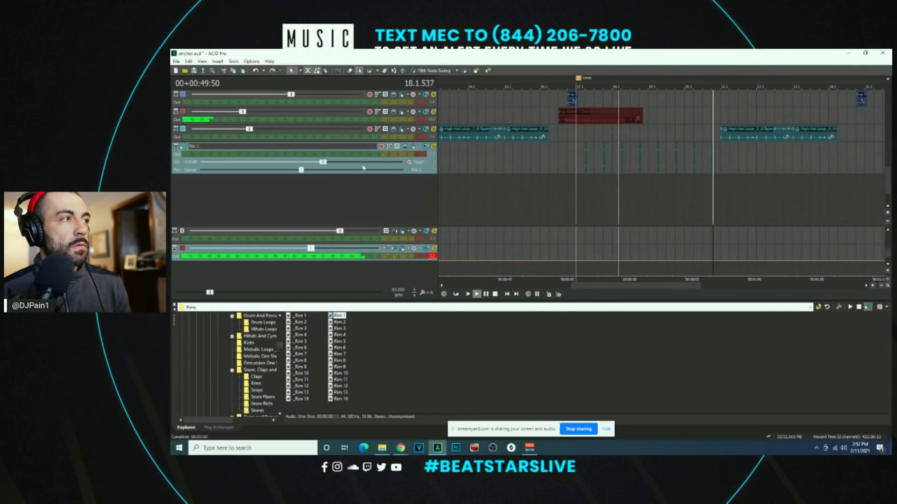
left_click_drag(323, 164, 298, 167)
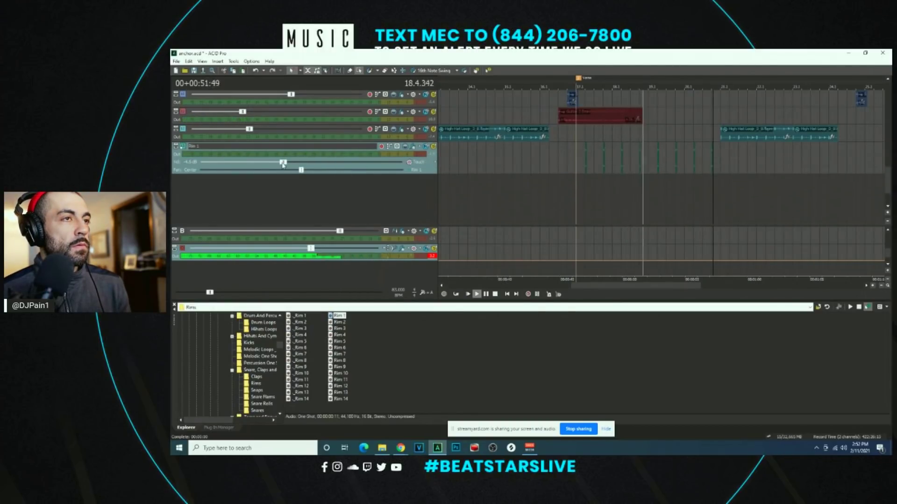
scroll(321, 175, "up", 2)
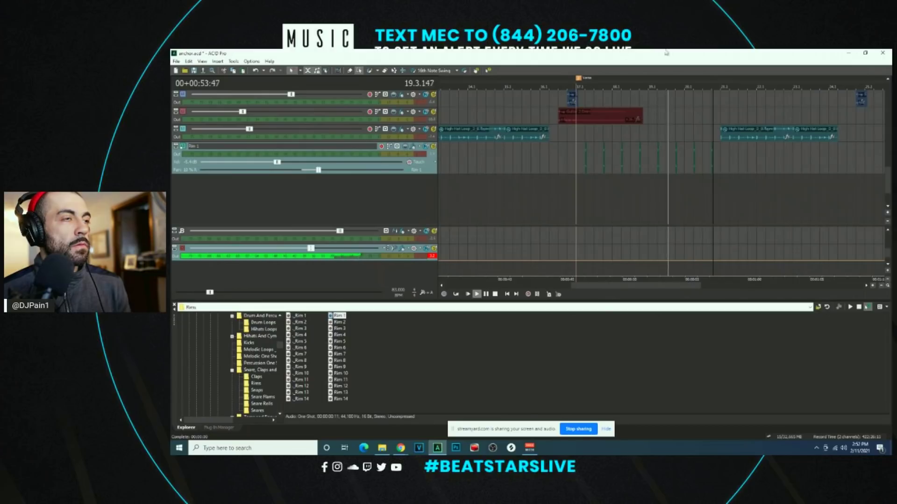
key("Up")
key("Up")
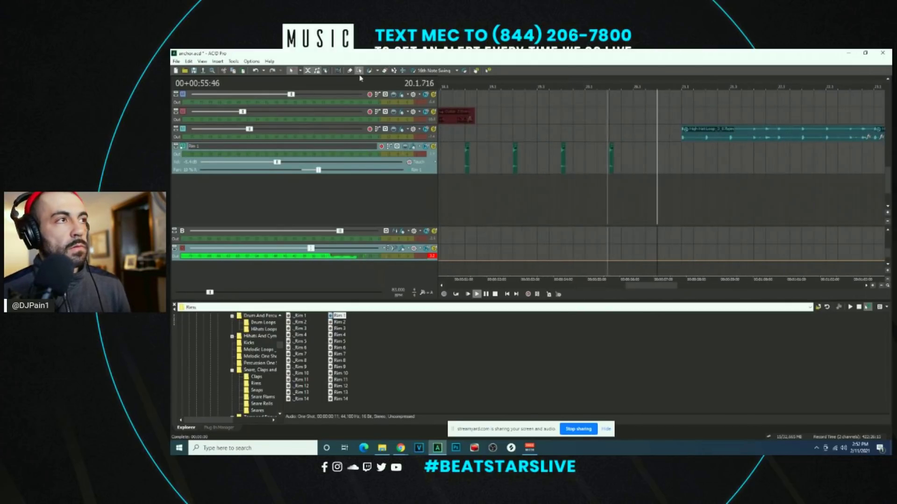
Step: Play the end of the verse into bar 21 while checking the upper and lower tracks
left_click(597, 196)
scroll(888, 182, "up", 5)
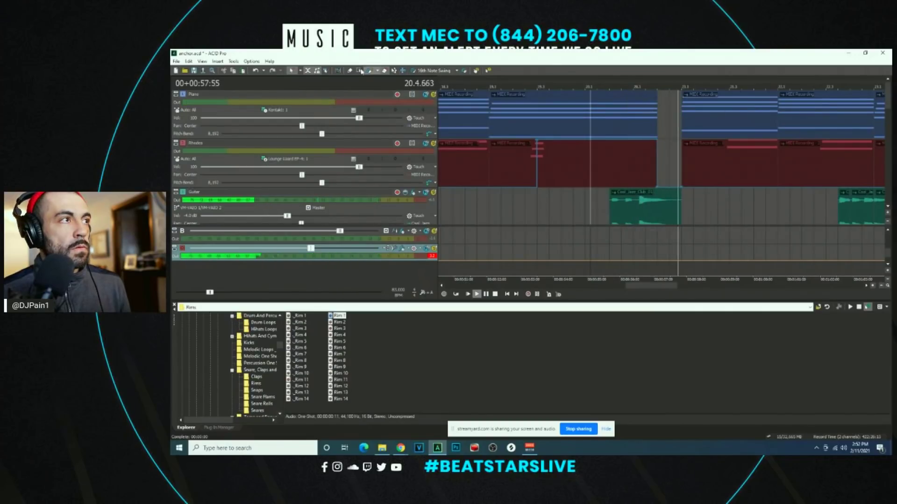
scroll(770, 161, "down", 5)
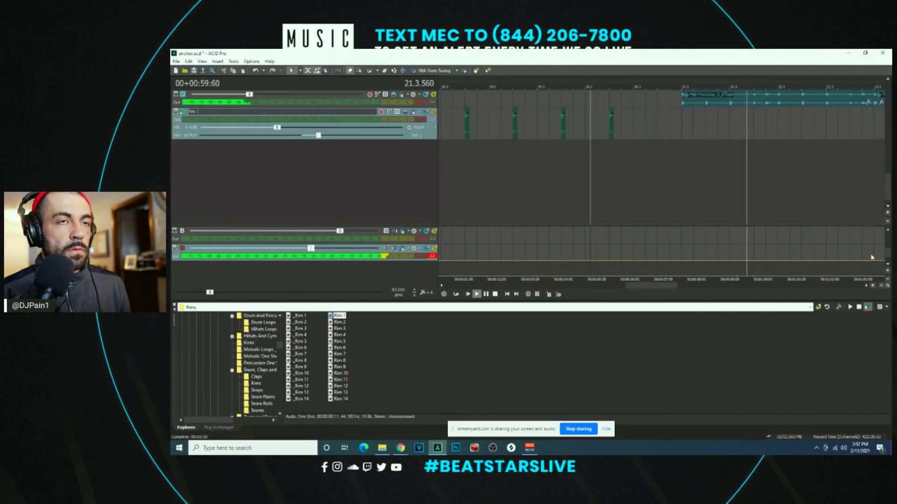
scroll(686, 157, "down", 3)
key("space")
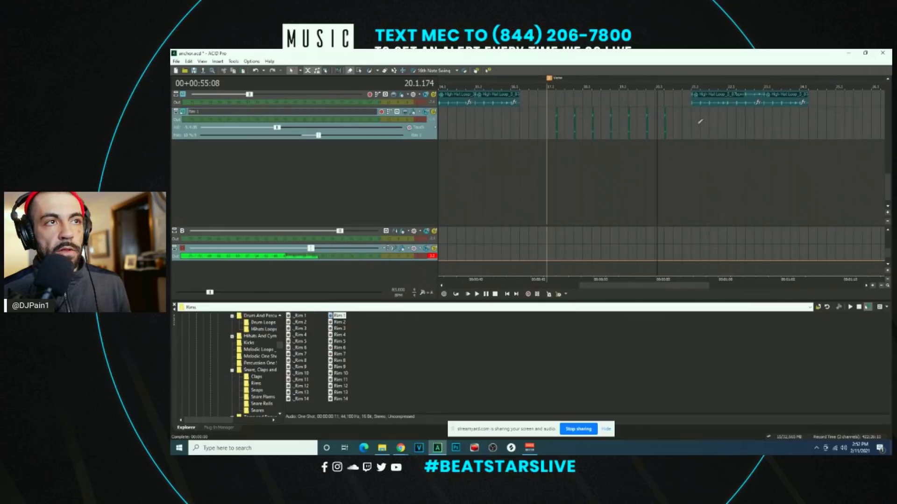
Step: Save the project and move the playback position to the start of the hook at bar 9
scroll(639, 95, "up", 5)
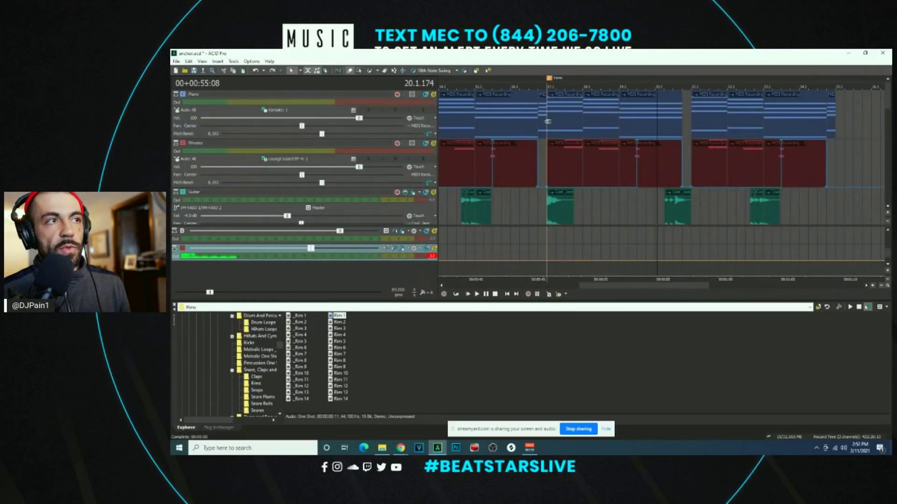
scroll(624, 133, "down", 3)
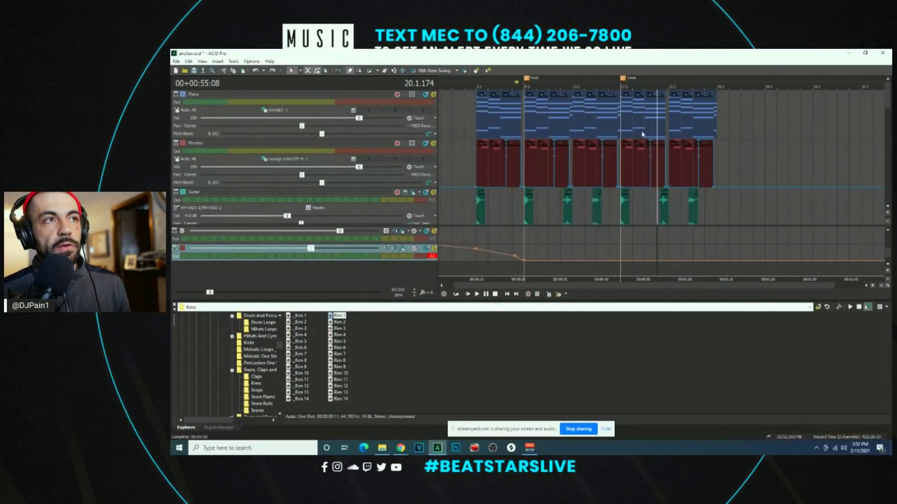
scroll(865, 106, "down", 5)
key("ctrl+s")
left_click(531, 123)
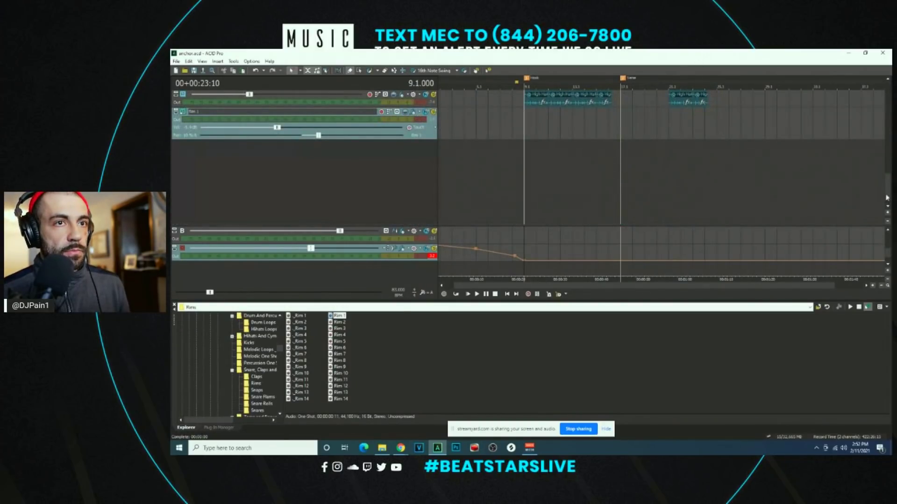
Step: Play the hook from bar 9 and examine its drum, hi-hat, bass and synth tracks
scroll(876, 163, "up", 5)
key("space")
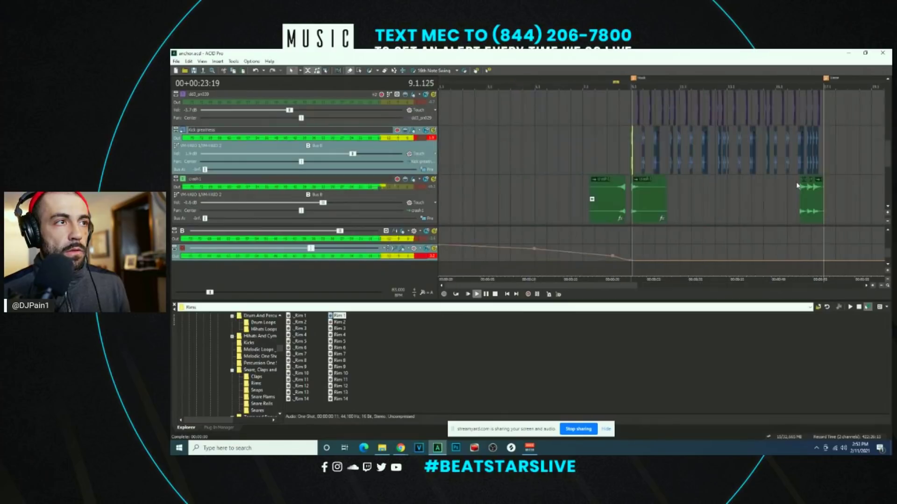
scroll(689, 152, "down", 3)
scroll(689, 152, "up", 2)
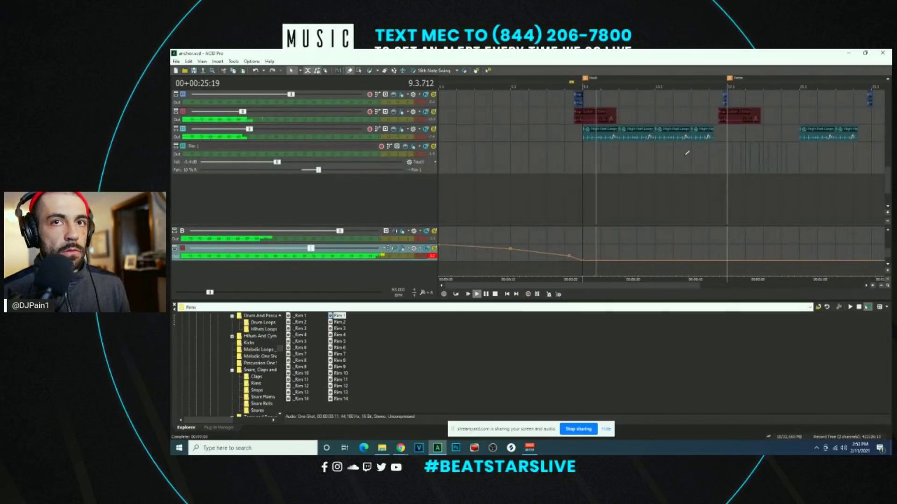
scroll(689, 152, "up", 1)
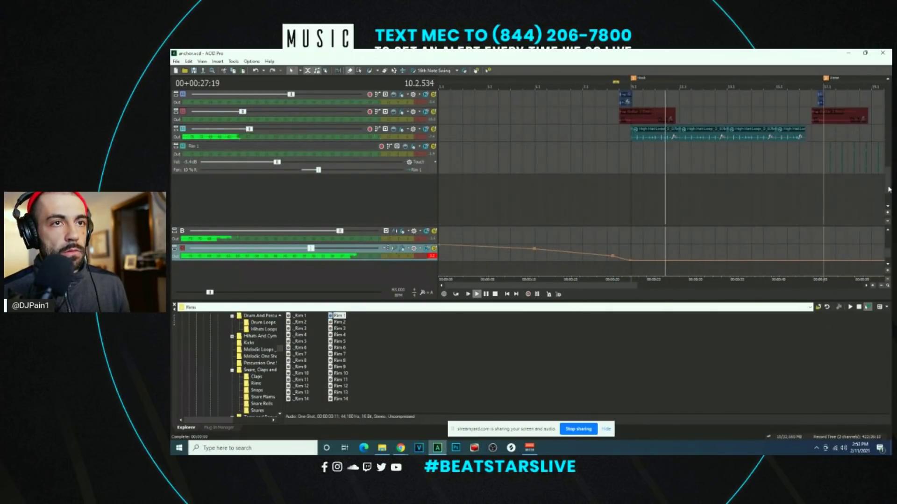
scroll(433, 106, "up", 5)
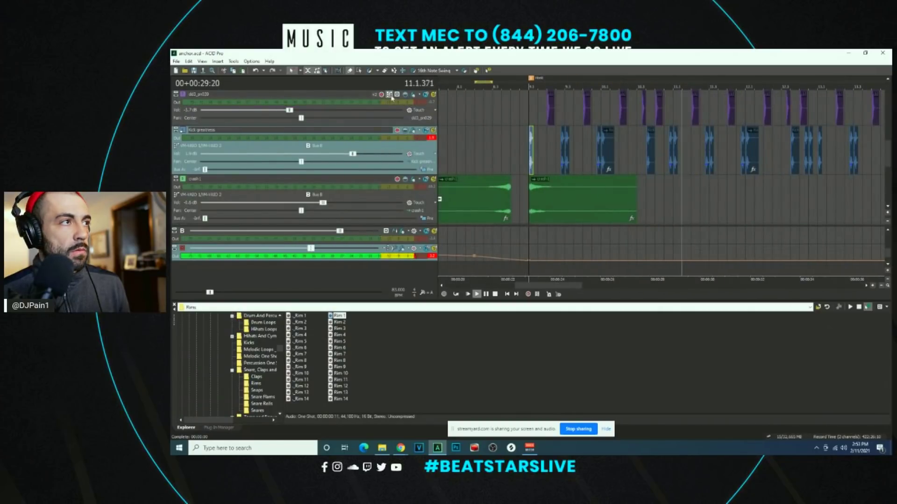
scroll(748, 164, "down", 3)
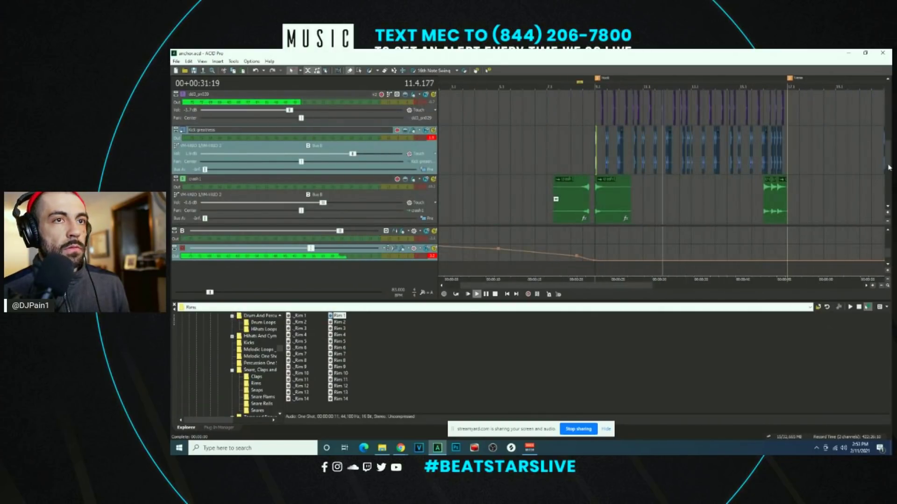
scroll(886, 129, "down", 5)
scroll(887, 129, "down", 3)
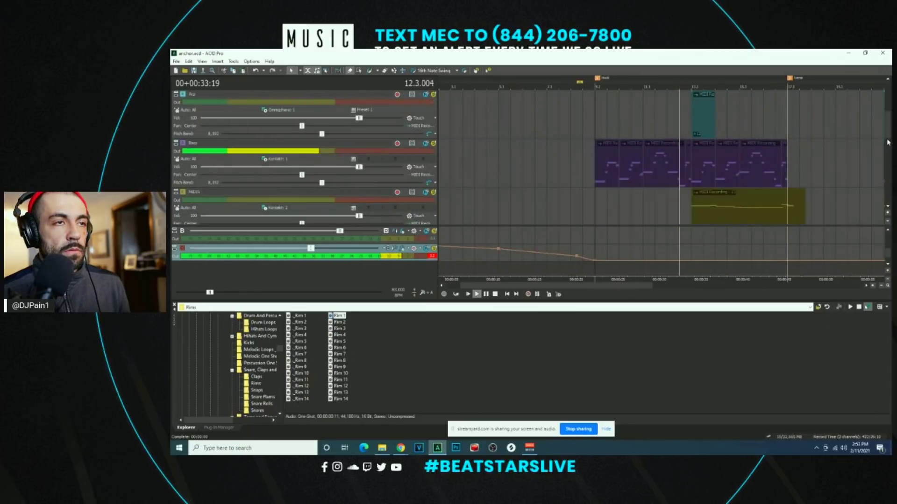
left_click(797, 172)
scroll(801, 172, "down", 2)
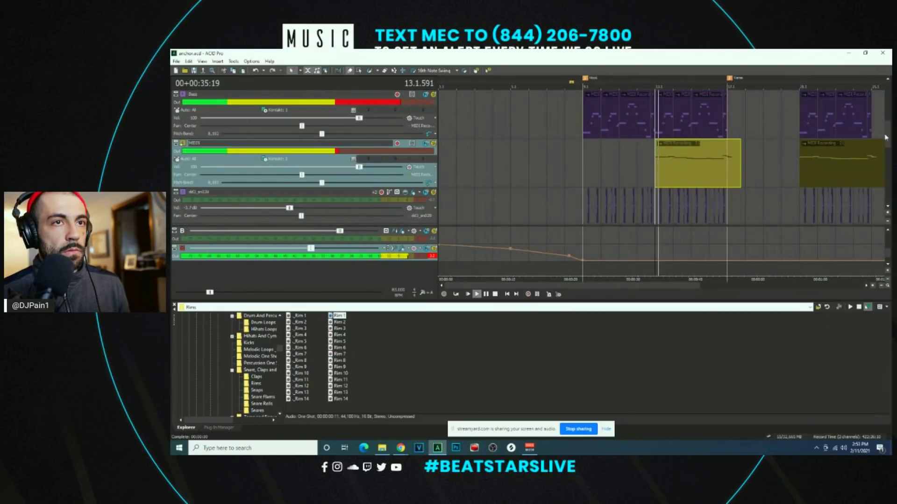
Step: Stop playback and delete both Arp clips, at bar 13 of the hook and at bar 21
scroll(801, 172, "up", 2)
key("space")
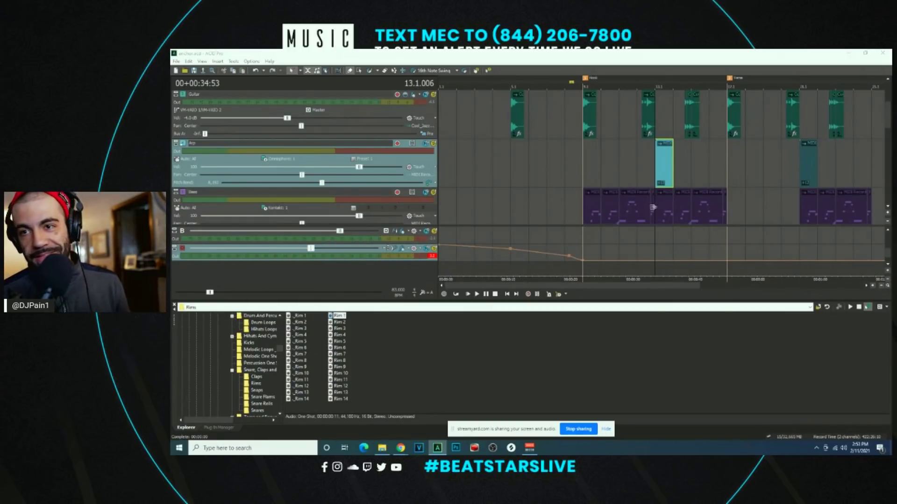
scroll(661, 176, "down", 2)
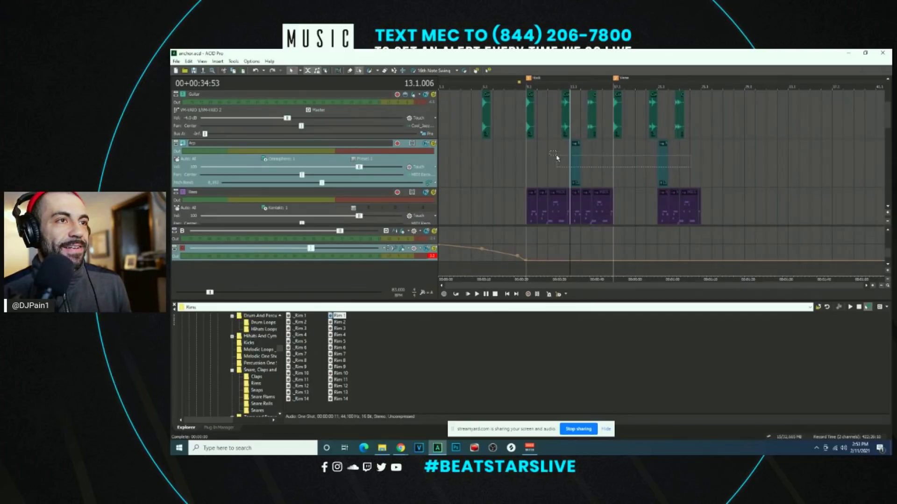
scroll(626, 161, "up", 3)
key("Delete")
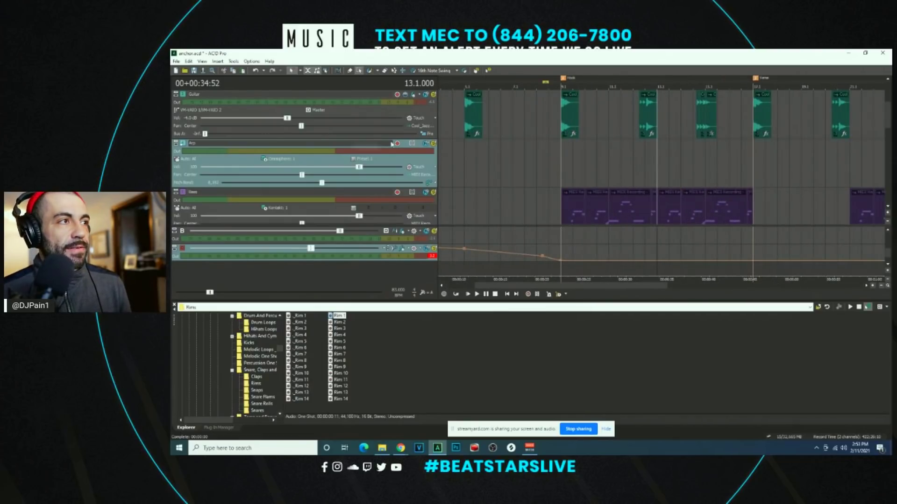
Step: Record a new sustained chord on the Arp track starting at 13.1
scroll(886, 126, "down", 5)
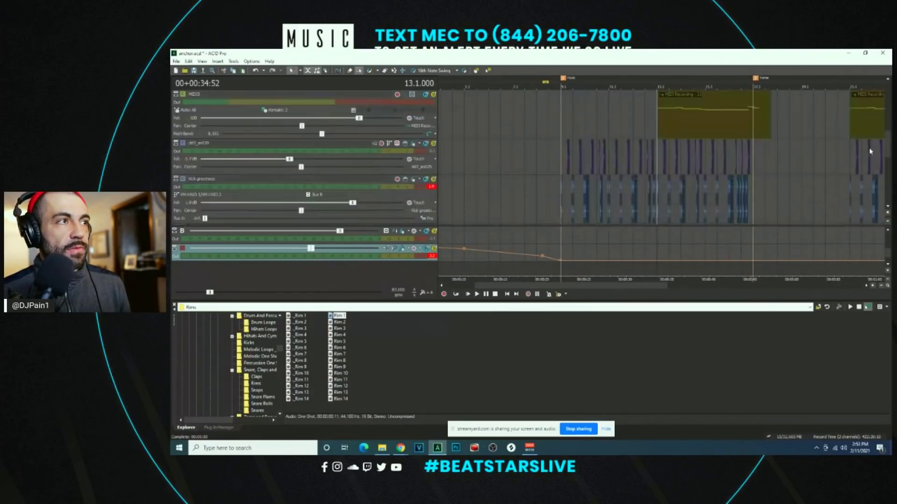
scroll(870, 131, "up", 4)
scroll(874, 127, "up", 1)
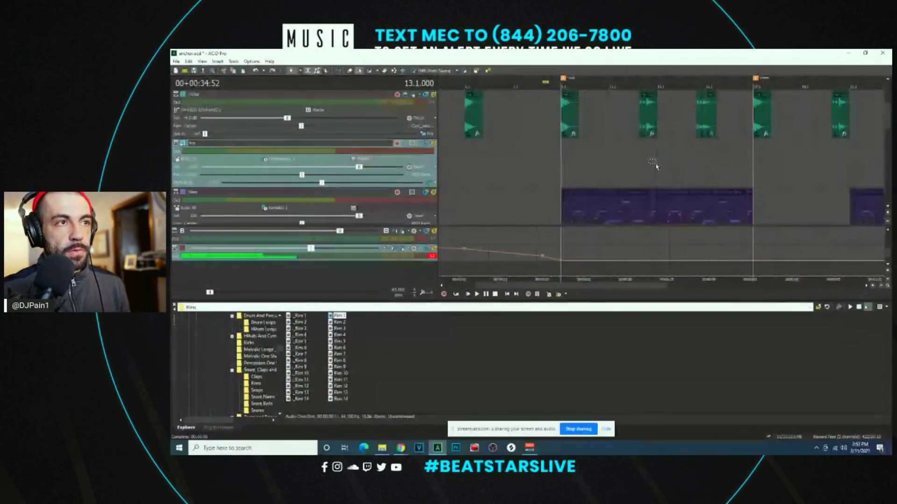
key("space")
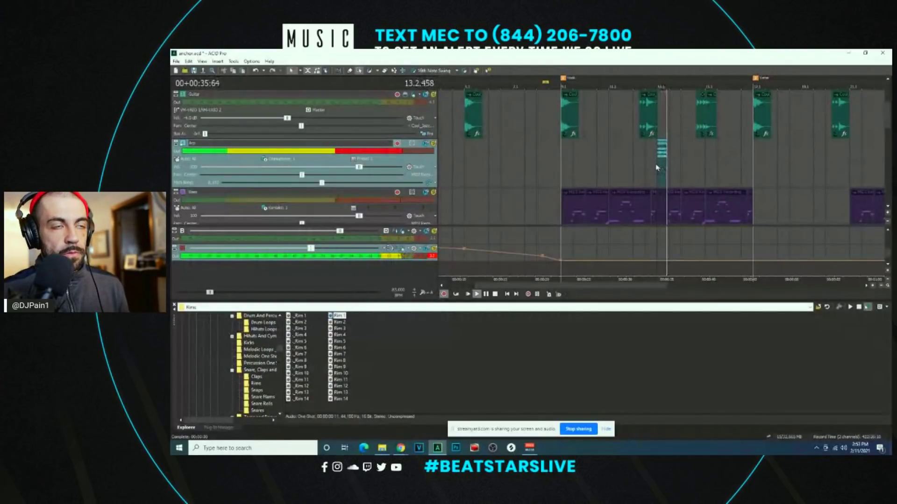
key("space")
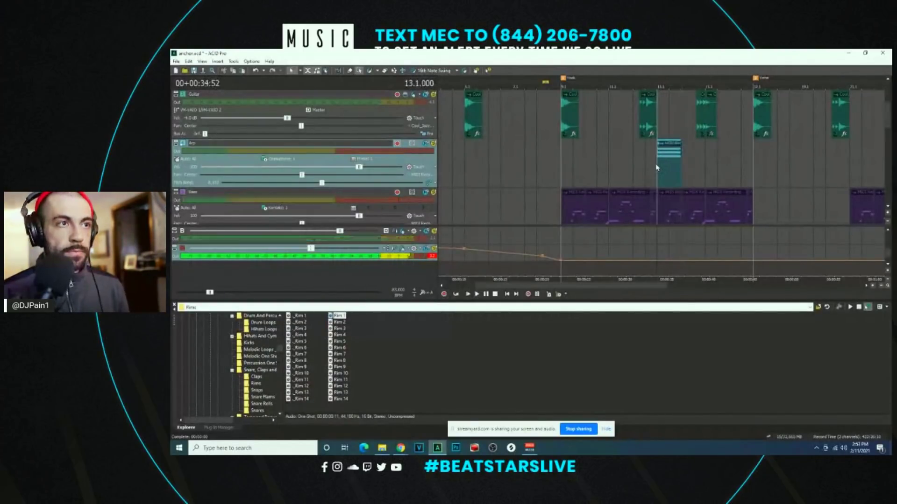
Step: Play back the newly recorded Arp chord at bar 13 and select its clip
key("space")
scroll(655, 164, "up", 5)
left_click(746, 171)
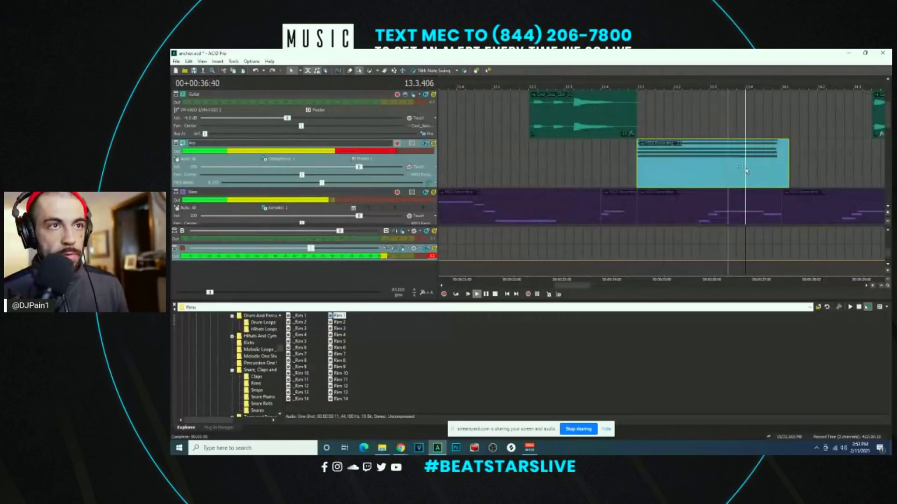
key("space")
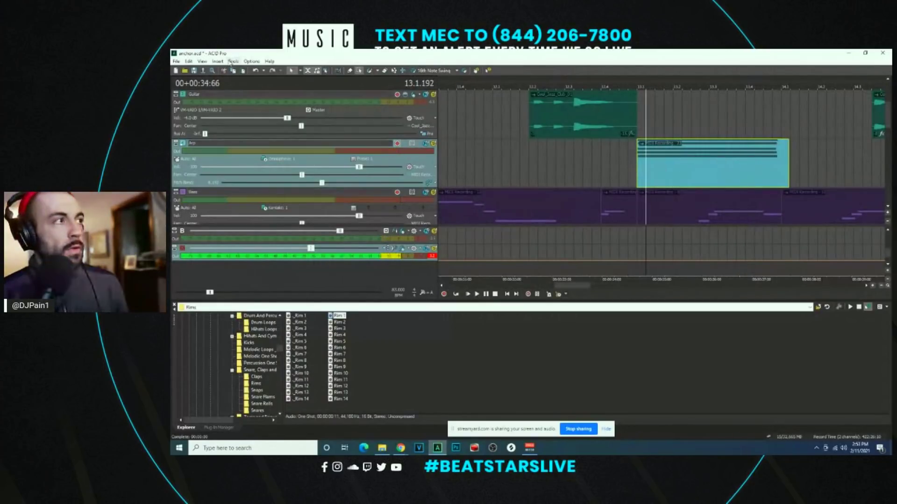
left_click(188, 61)
left_click(223, 233)
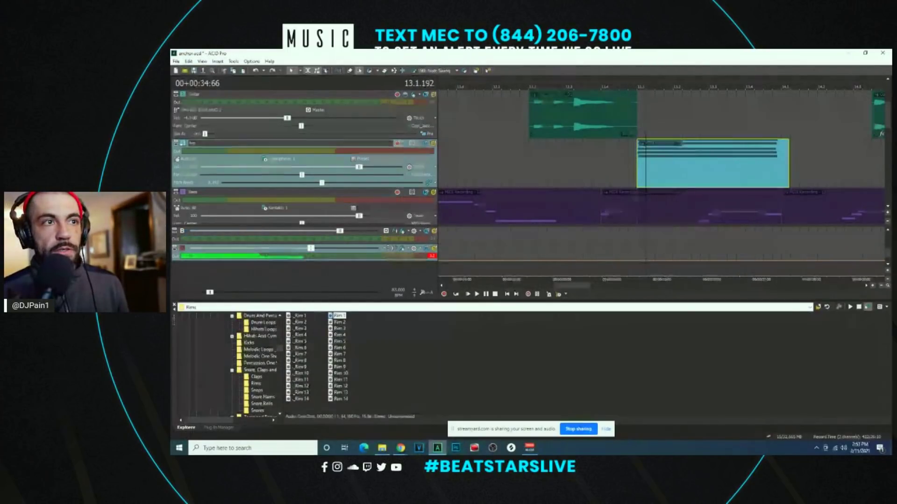
left_click(188, 61)
left_click(223, 233)
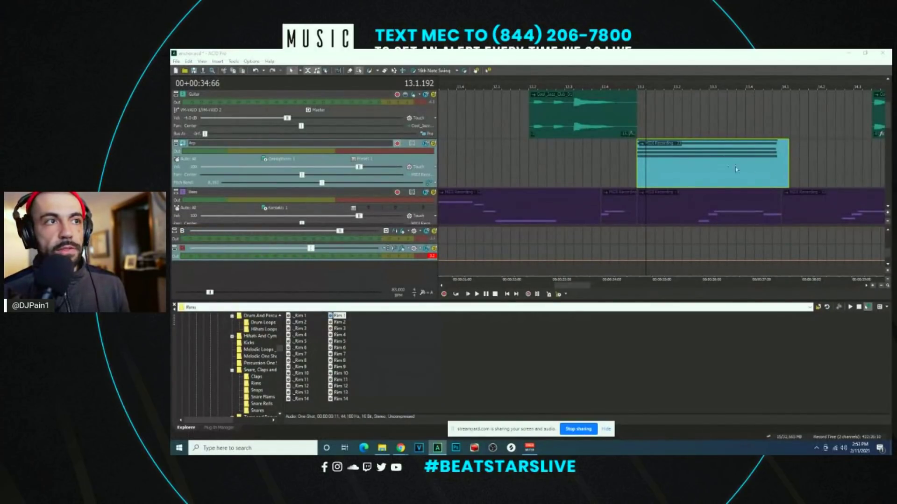
Step: Split the Arp chord clip at 13.4, delete the remainder after it and replay the chord
key("space")
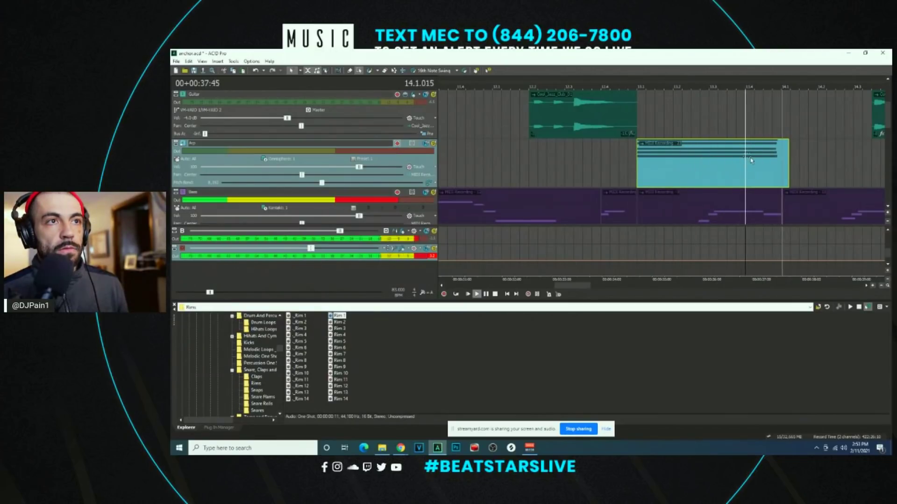
key("s")
key("Delete")
left_click(634, 179)
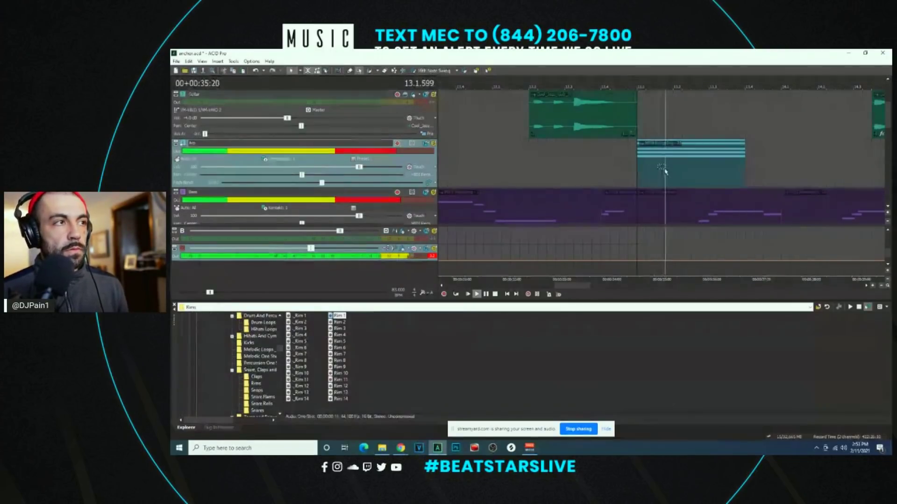
Step: Shift the Arp chord clip slightly later than 13.1 and play it back
scroll(665, 170, "up", 3)
left_click_drag(666, 168, 692, 173)
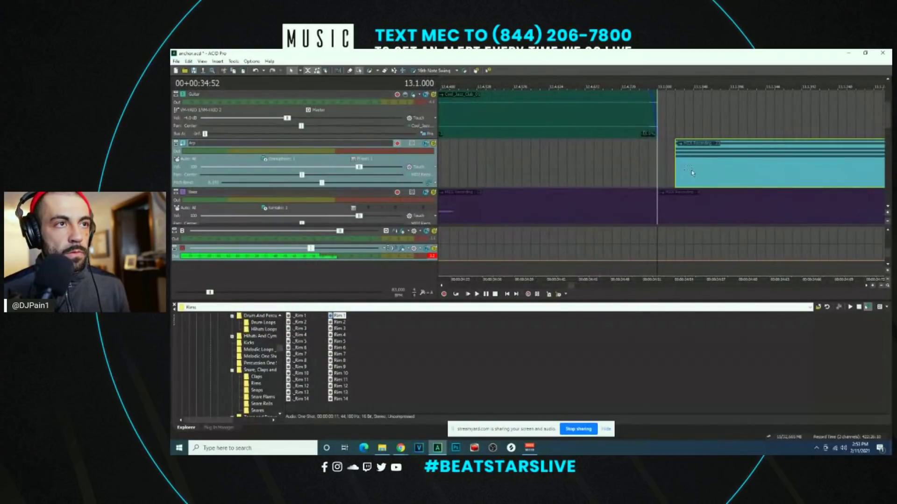
left_click(663, 173)
key("space")
scroll(567, 157, "down", 2)
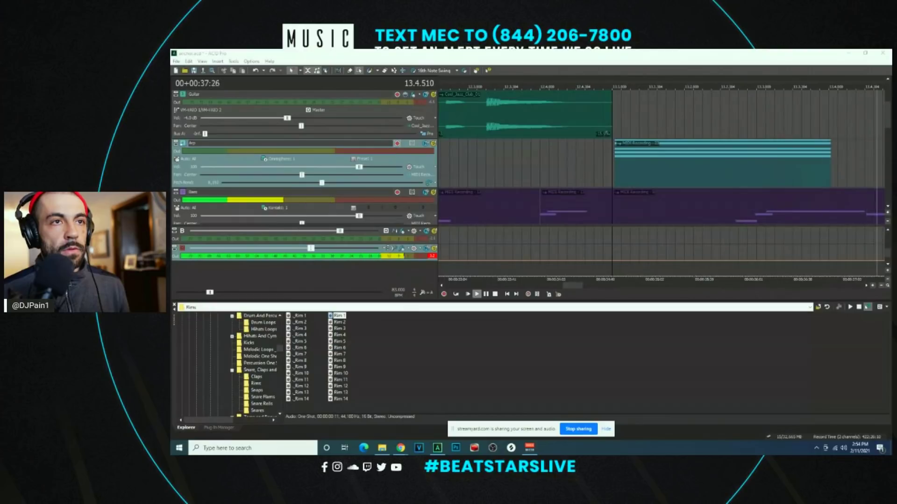
Step: Play on through the hook, save the project and return the playback position to bar 9
scroll(599, 139, "down", 3)
scroll(600, 139, "down", 2)
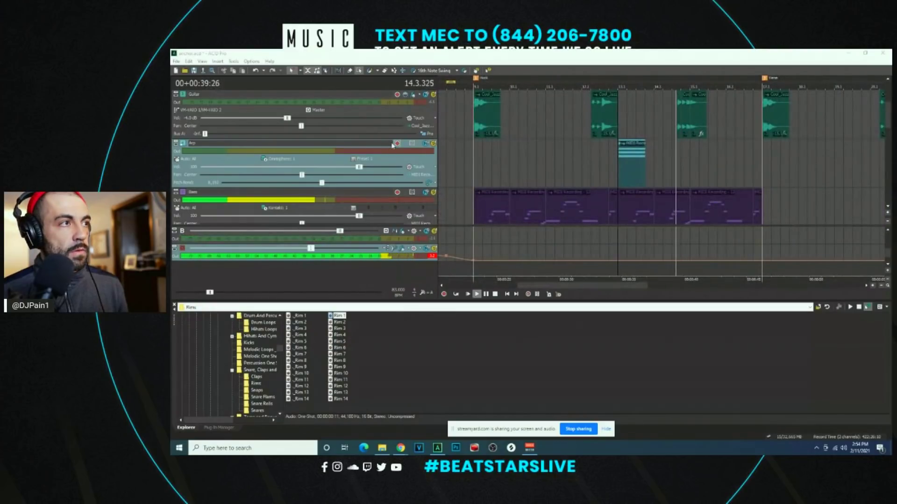
key("Down")
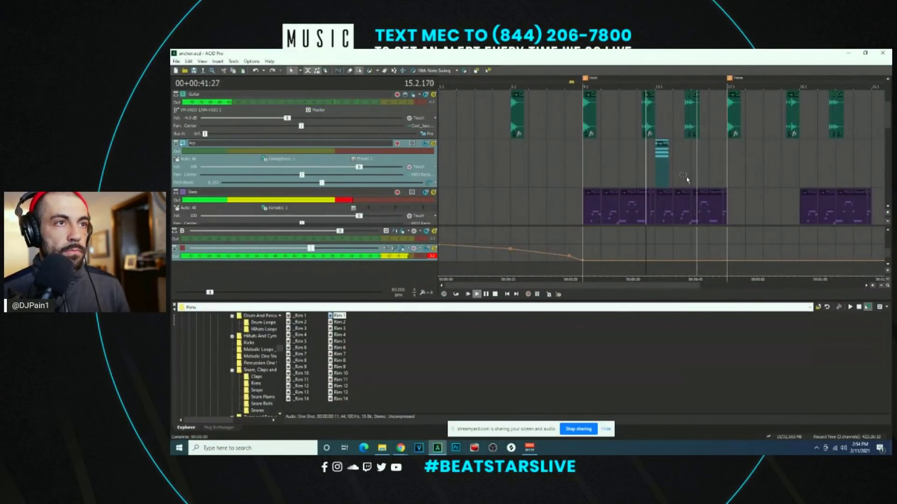
scroll(889, 122, "up", 3)
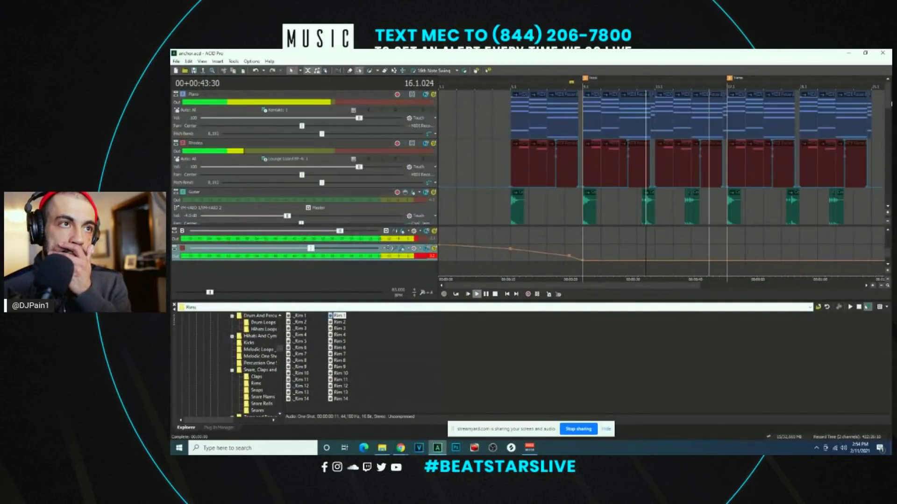
left_click(577, 206)
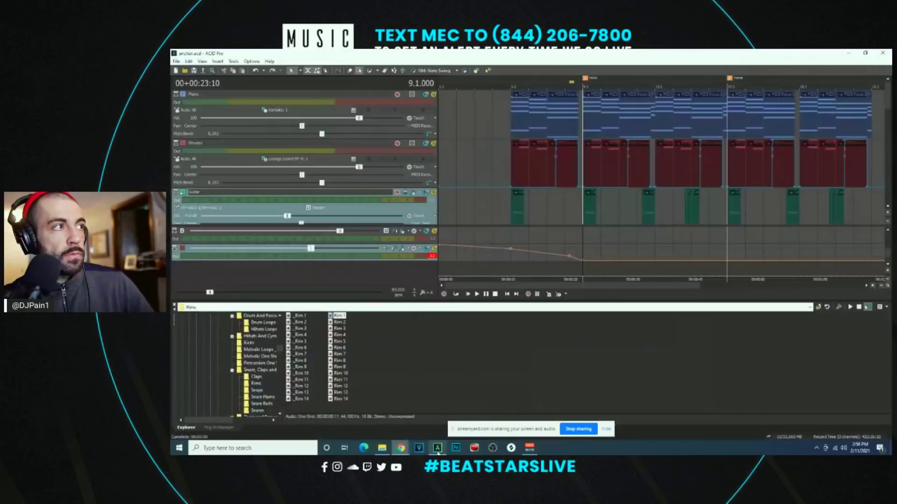
Step: Switch to ACID Pro, open the Dry Cnga folder in the Deadly Drumz 3 percussion samples and audition the conga hits up to Conga 3 Hard
left_click(438, 450)
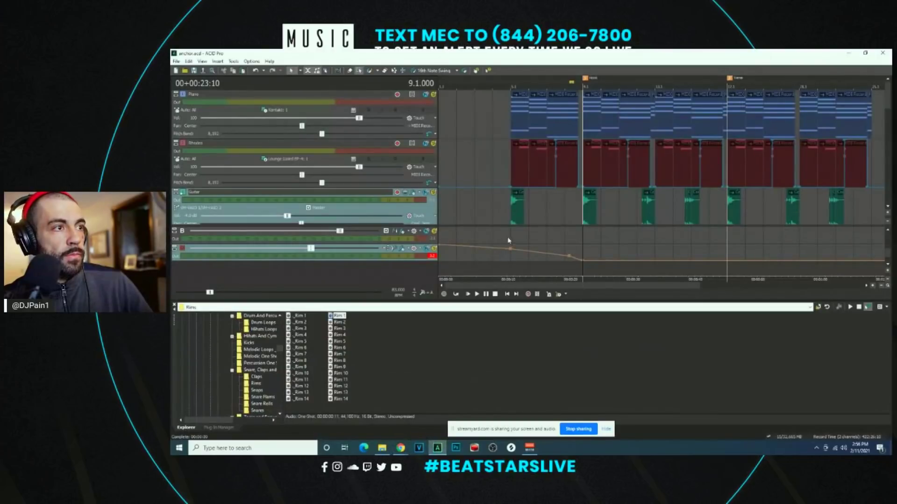
left_click(519, 209)
scroll(176, 380, "down", 10)
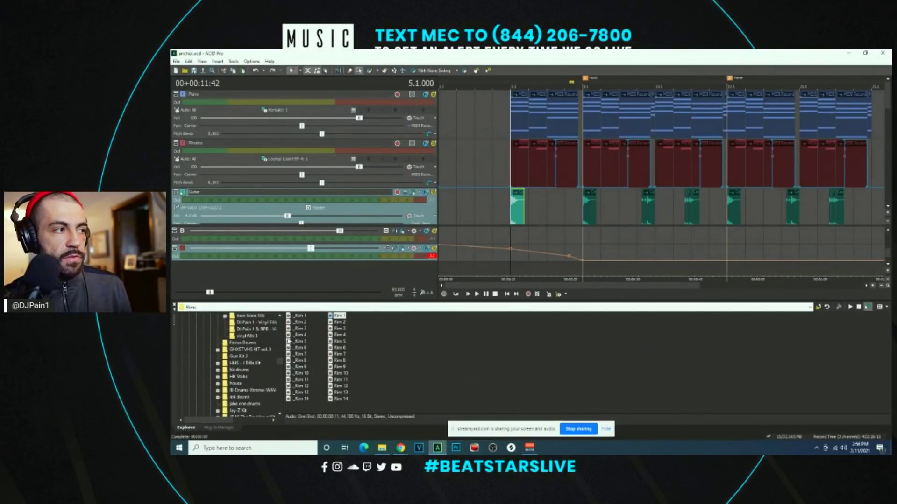
scroll(215, 369, "down", 10)
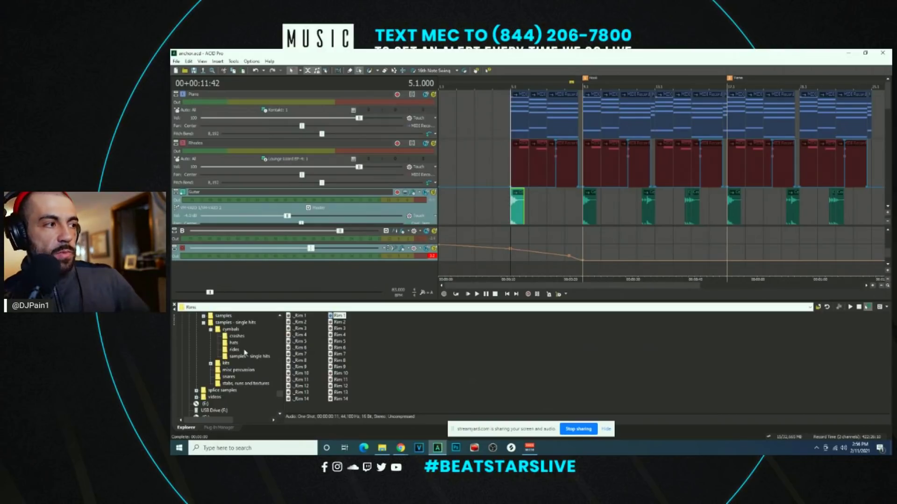
scroll(246, 371, "up", 15)
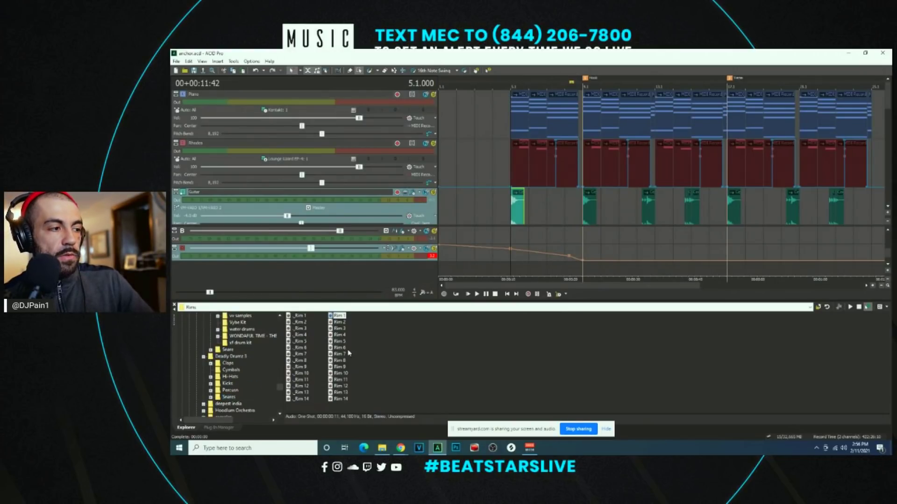
key("BackSpace")
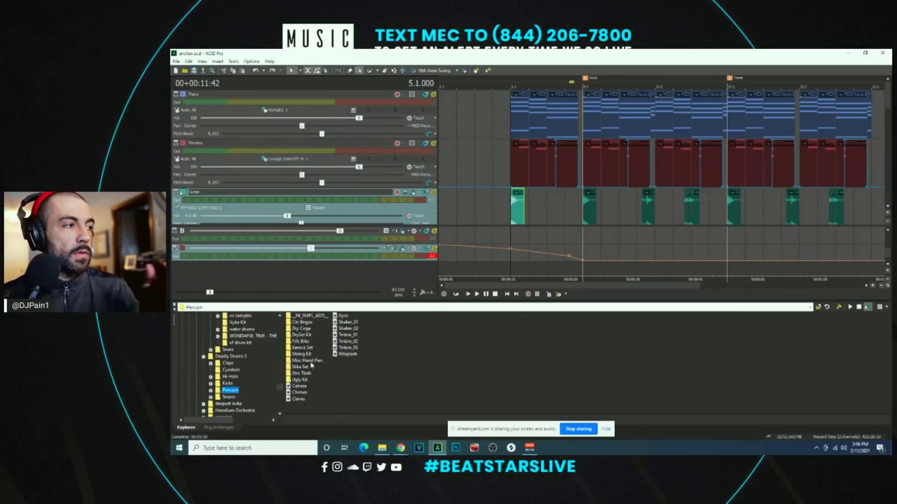
left_click(312, 323)
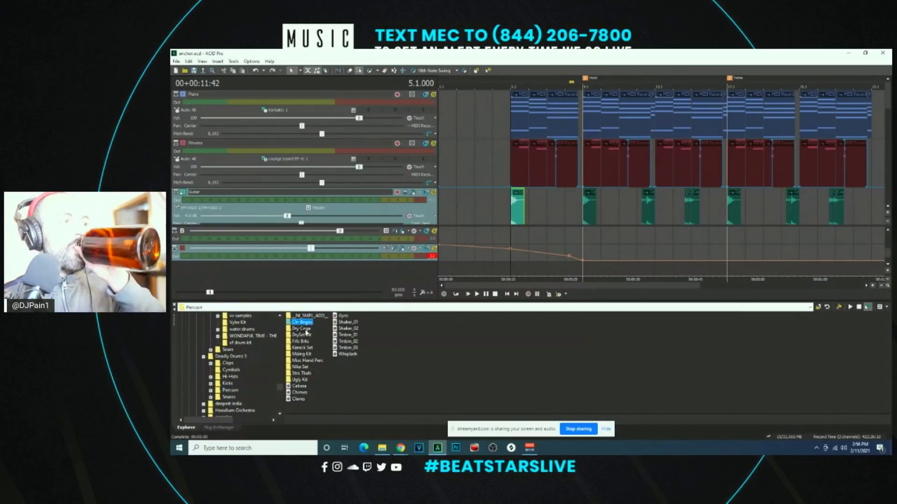
left_click(306, 329)
double_click(306, 329)
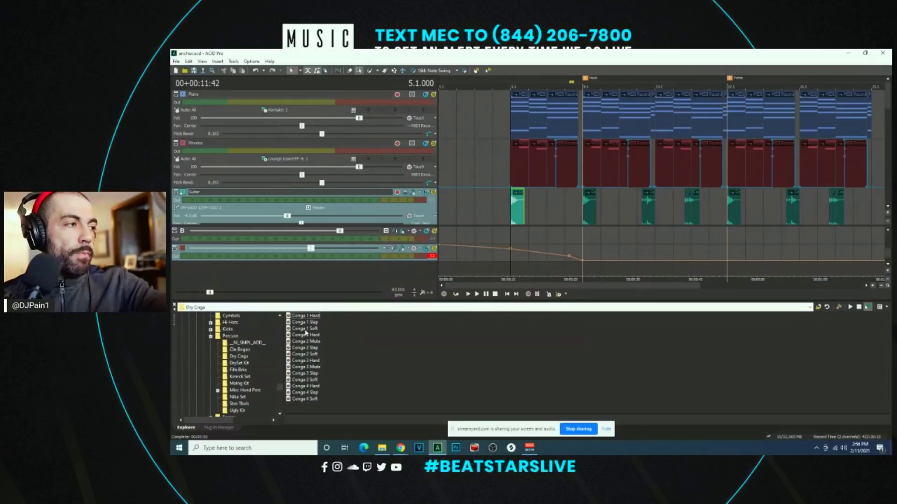
left_click(306, 329)
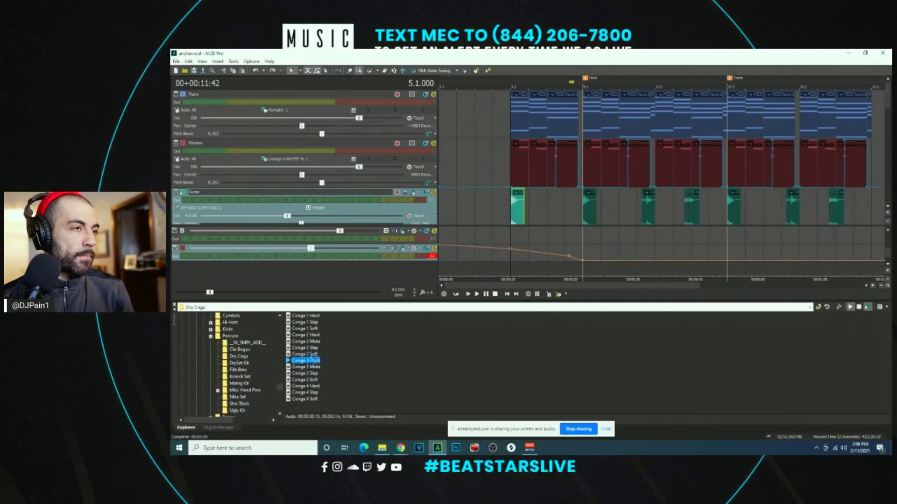
Step: Add Conga 3 Hard on a new track, paint one hit just before 9.4 and play it back
key("space")
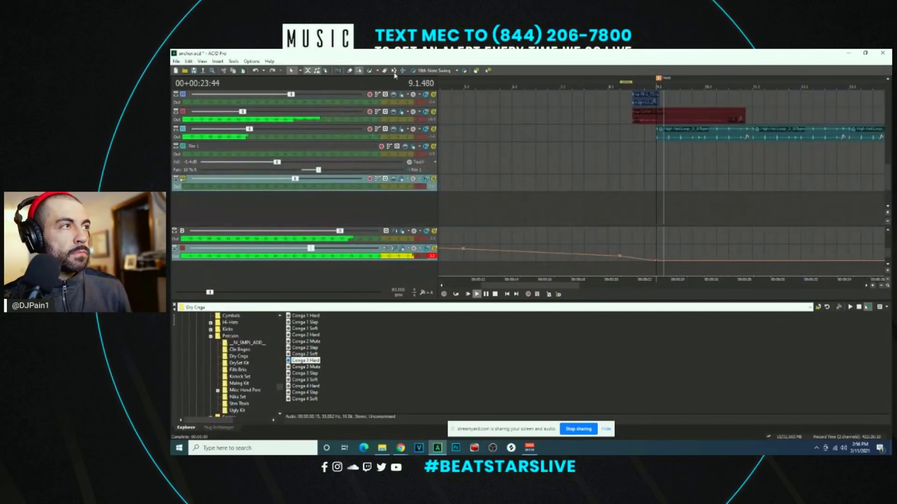
scroll(681, 190, "up", 3)
left_click(682, 186)
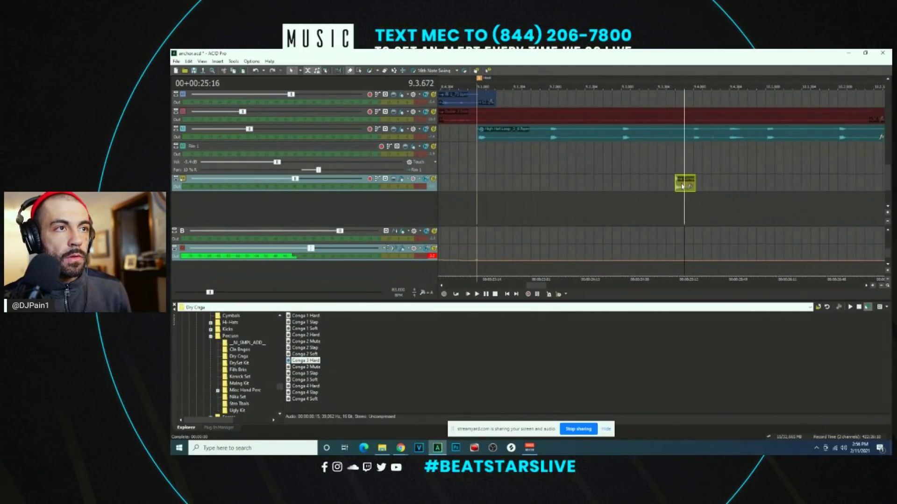
scroll(681, 187, "up", 4)
key("space")
scroll(636, 187, "down", 6)
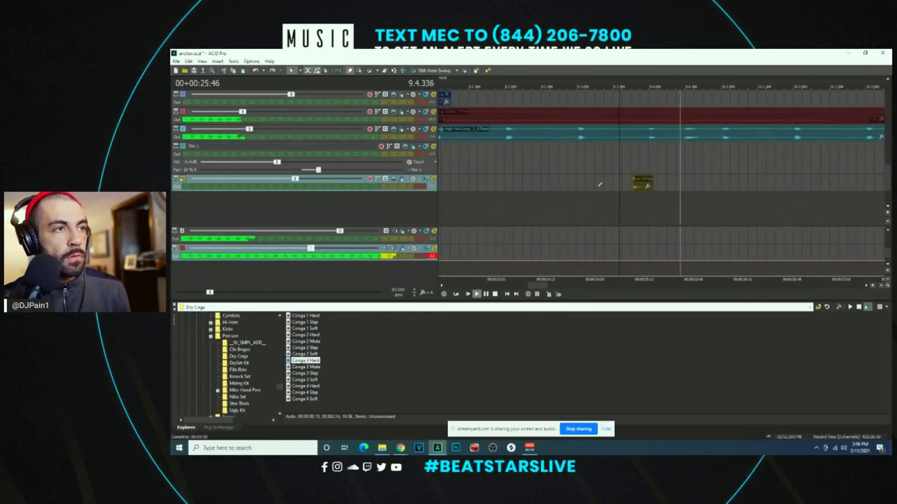
key("Up")
left_click(639, 187)
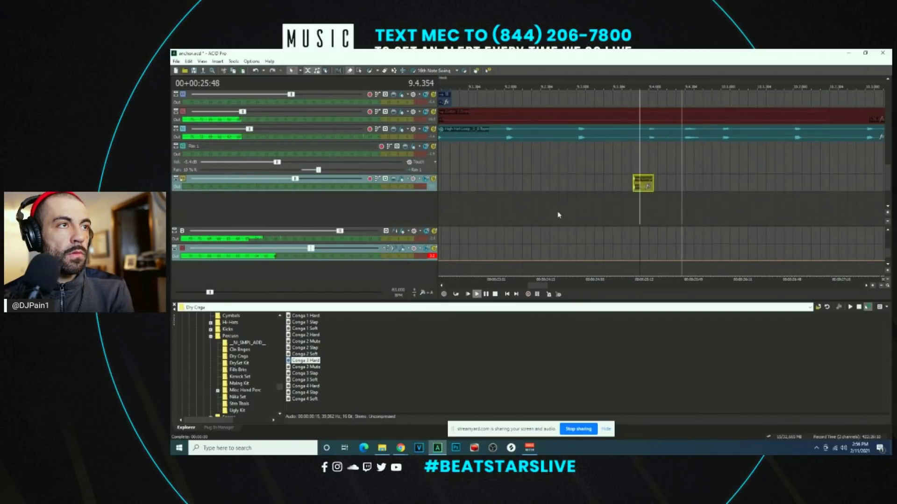
left_click(613, 204)
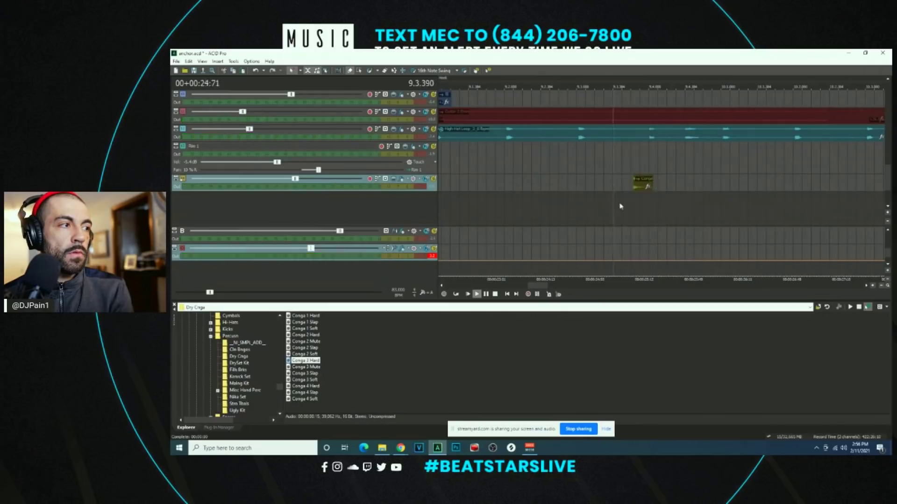
key("space")
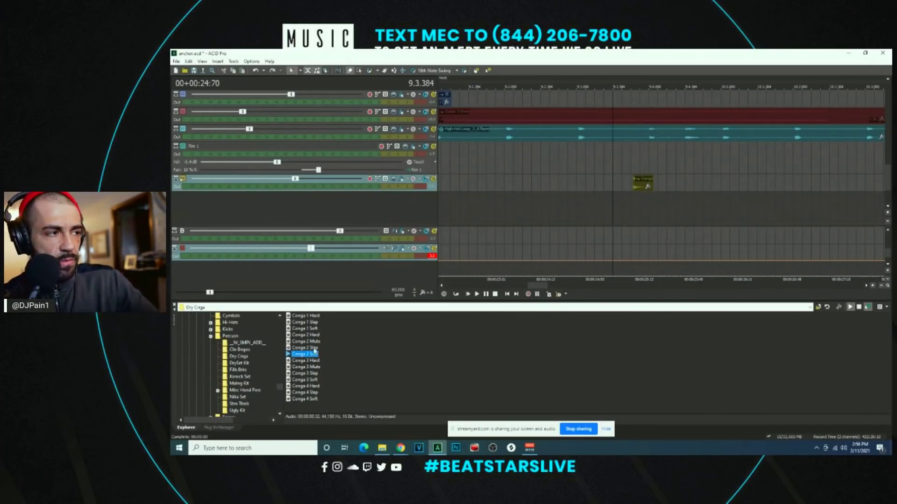
Step: Add Conga 2 Soft on a new track, paint a hit aligned with the Conga 3 Hard hit and mute the Conga 3 Hard track
double_click(304, 354)
scroll(707, 205, "up", 2)
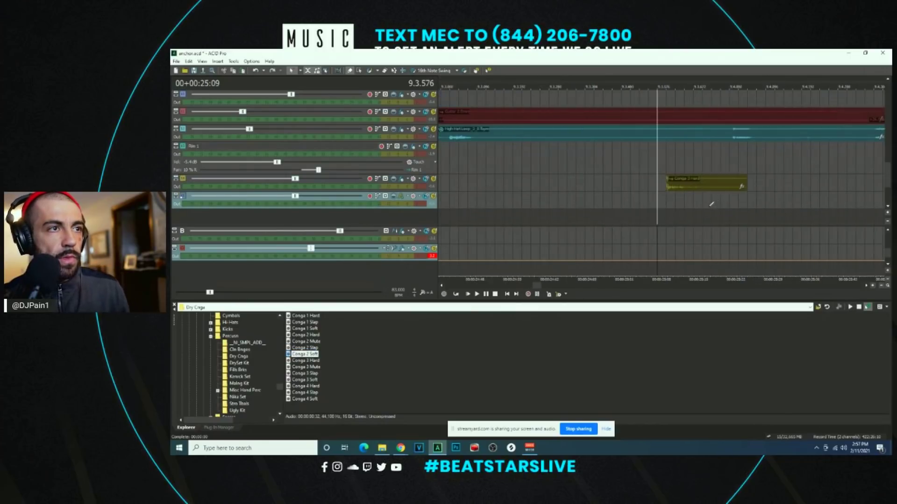
left_click(671, 201)
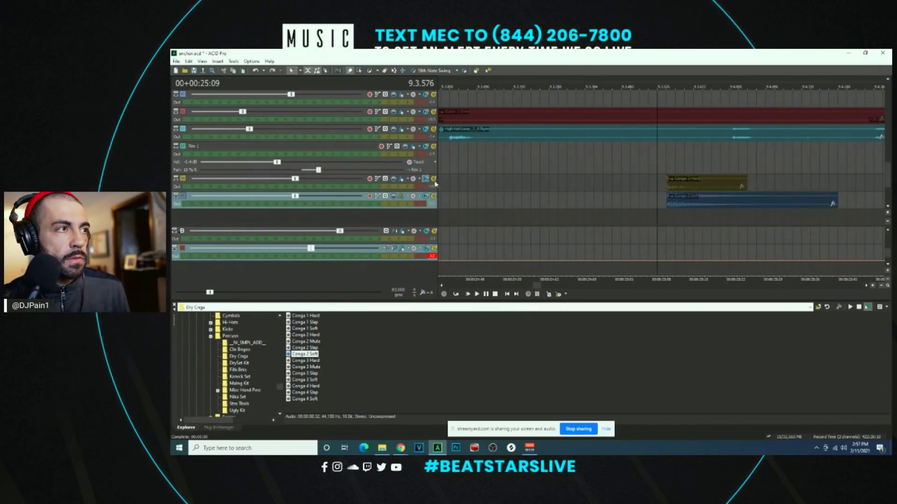
scroll(572, 220, "down", 2)
Step: Cut the Conga 2 Soft hit off at 9.4.000 and lower its track volume during playback
left_click(636, 204)
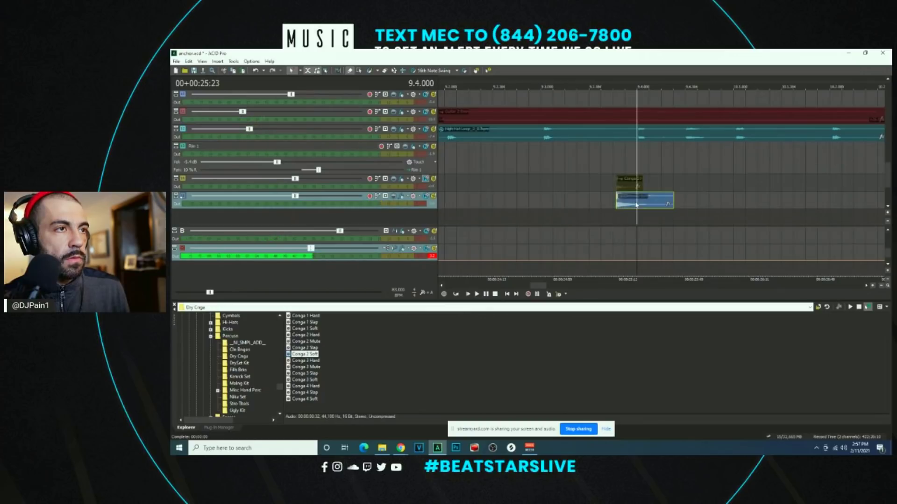
left_click(636, 204)
key("s")
key("space")
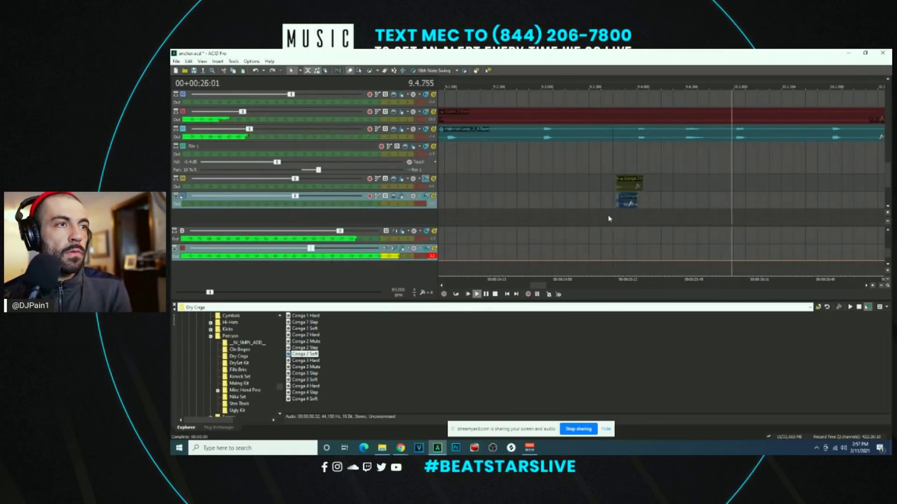
scroll(516, 214, "down", 2)
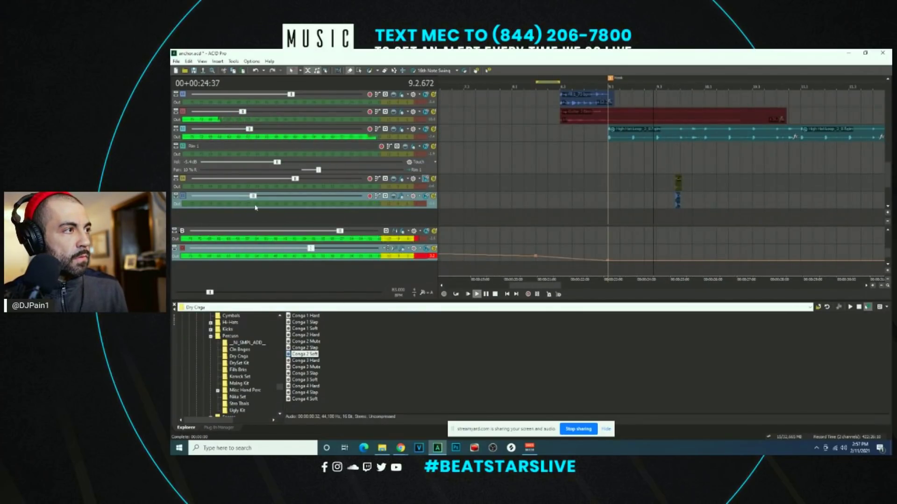
Step: Add Conga 3 Slap on a new track and place a hit just before 9.4, aligned with the other conga hits
left_click(311, 373)
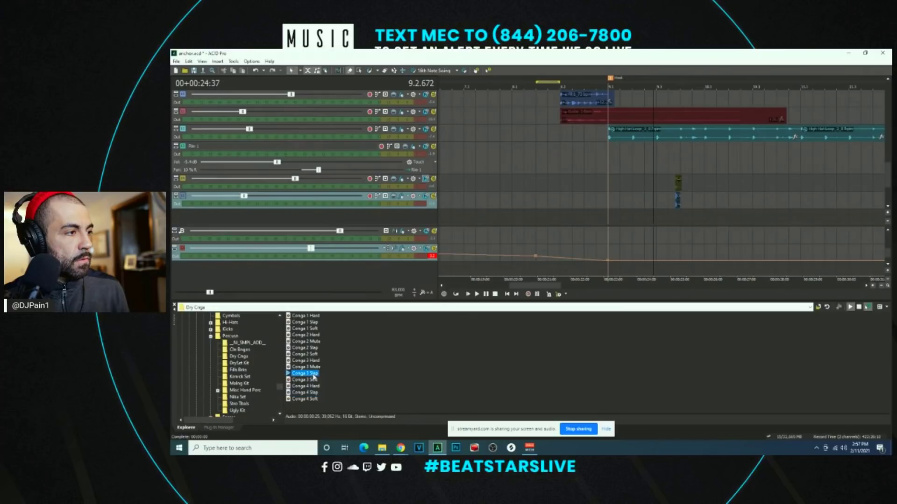
left_click_drag(314, 373, 725, 200)
scroll(690, 200, "up", 5)
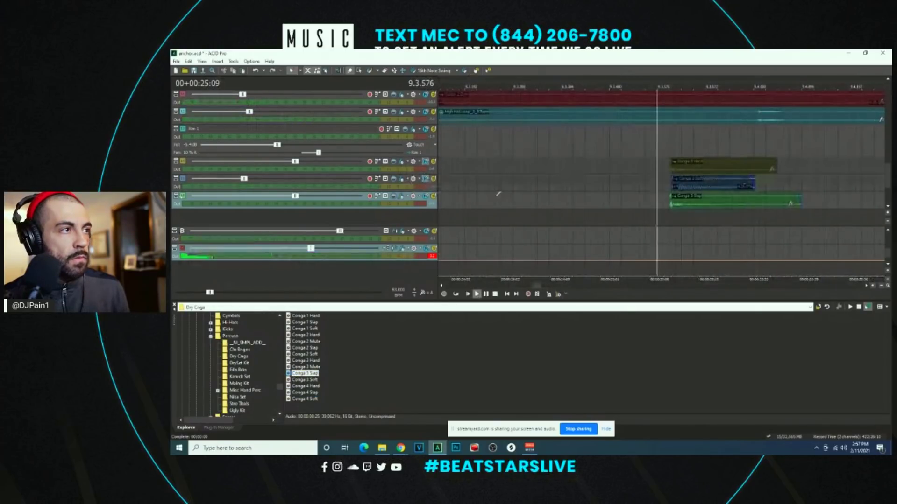
scroll(708, 207, "up", 3)
left_click(708, 206)
scroll(623, 206, "down", 4)
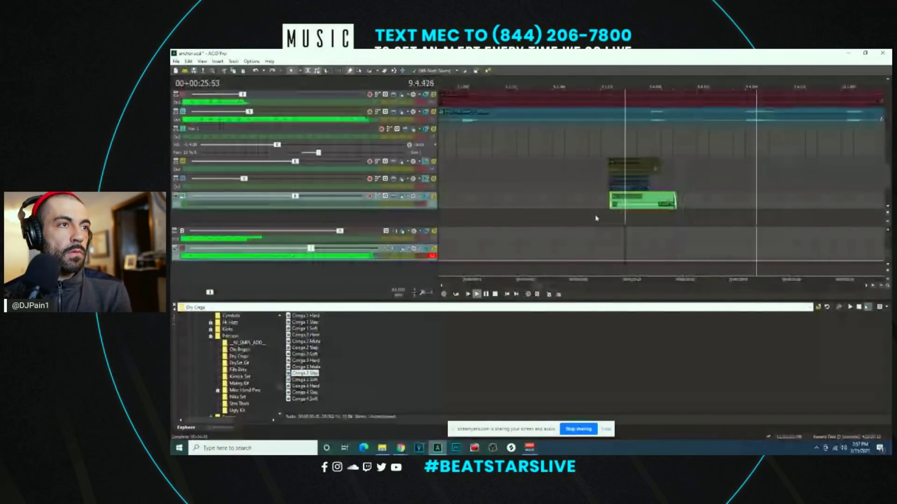
Step: Lower the Conga 3 Slap track's volume and toggle its mute during playback
scroll(596, 219, "down", 3)
left_click_drag(300, 199, 256, 196)
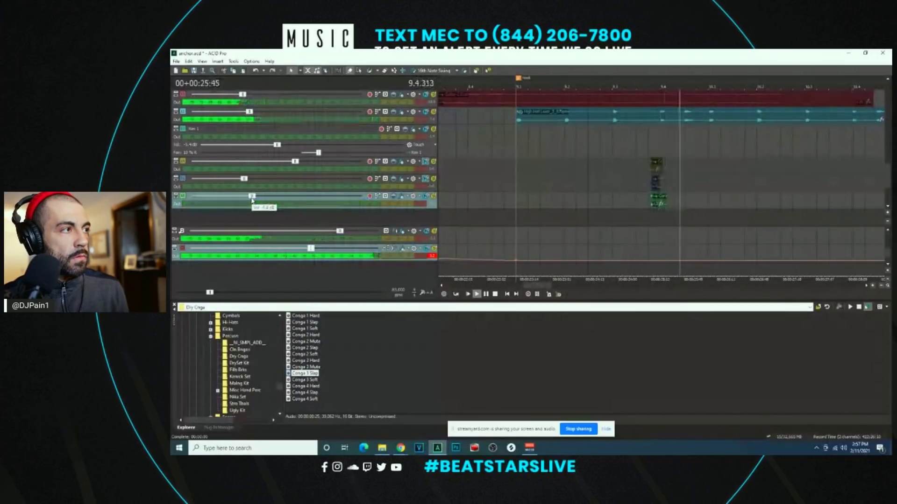
left_click(426, 197)
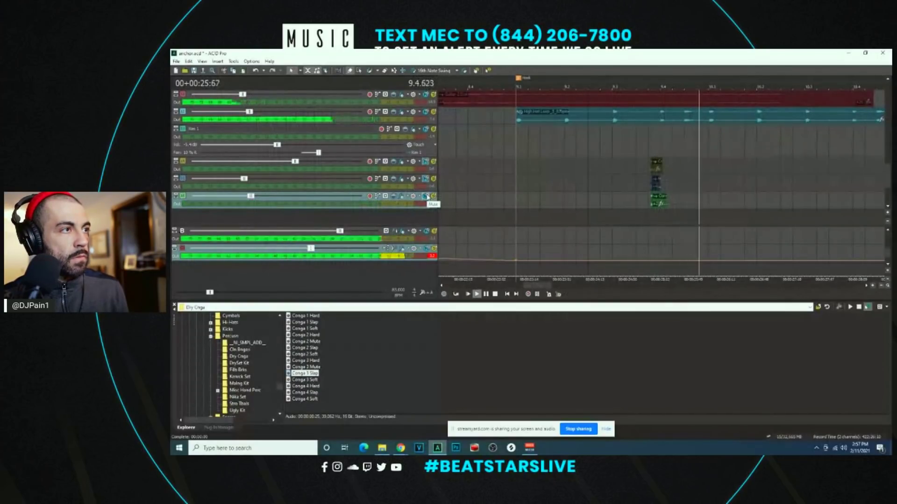
Step: Replay the start of the hook and select the Conga 2 Soft hit just before 9.4
left_click(614, 190)
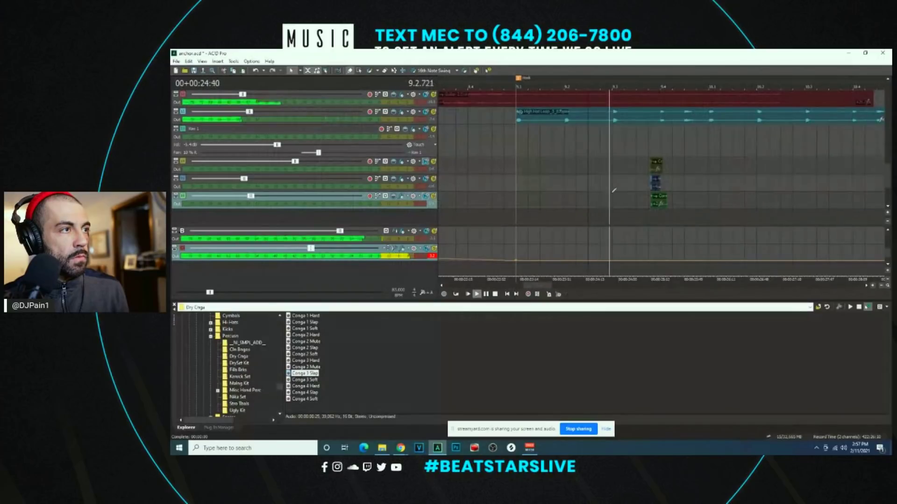
left_click(657, 183)
scroll(661, 185, "up", 4)
scroll(664, 187, "down", 6)
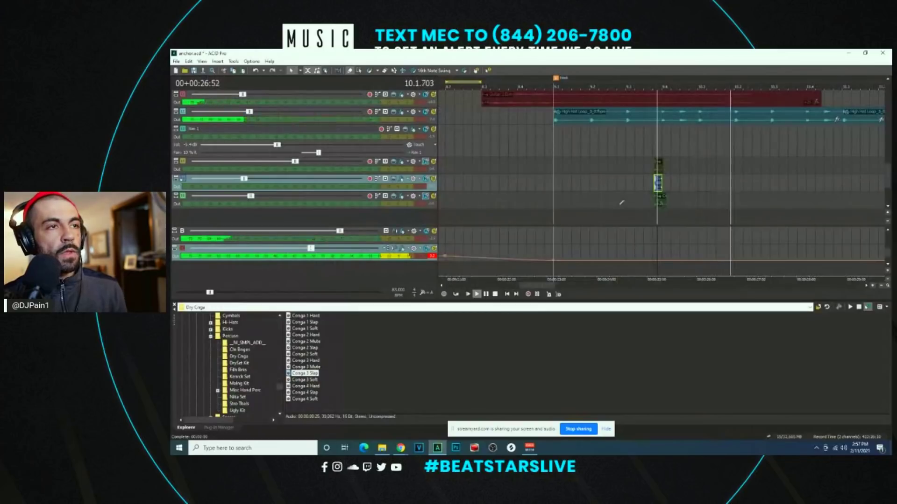
Step: Remove the Conga 3 Slap hit before 9.4 and paint a shortened one just before 11.1, ending at 10.4.672
left_click(660, 200)
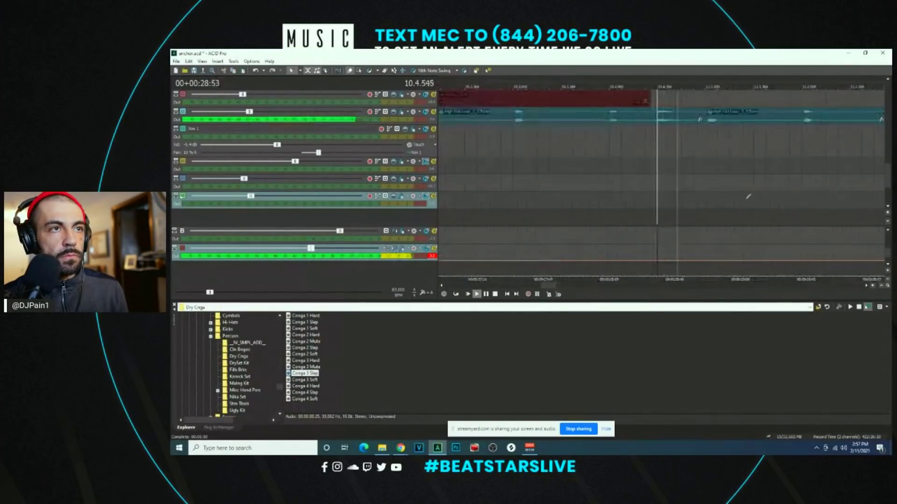
left_click(681, 205)
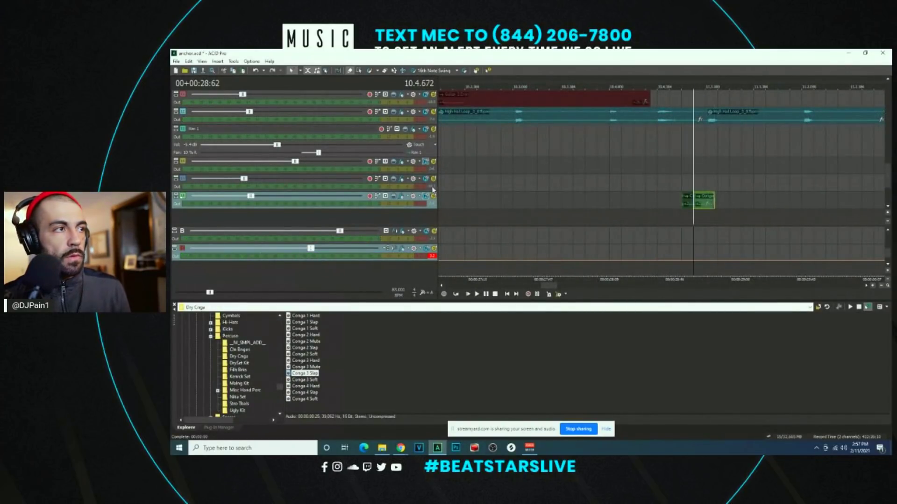
scroll(680, 193, "up", 2)
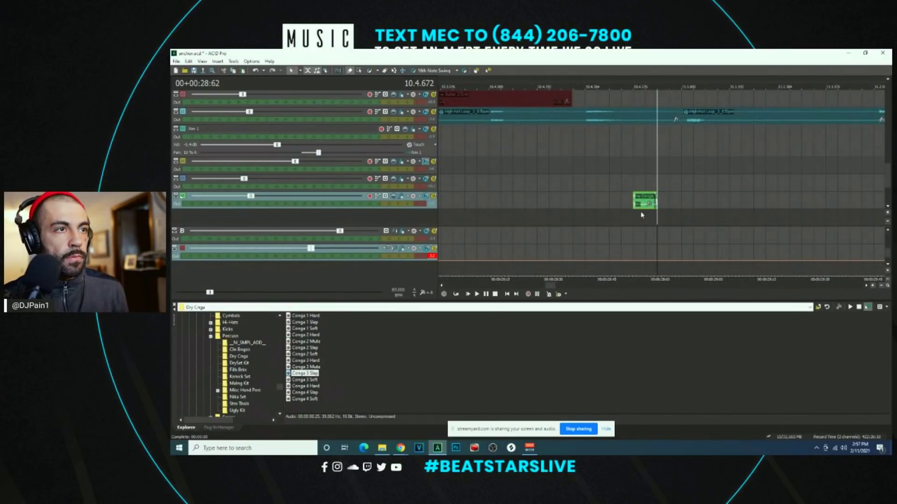
Step: Add a second Conga 3 Slap hit directly after the shortened one before 11.1, with short fade-outs on both hits
scroll(642, 213, "up", 2)
left_click(705, 201)
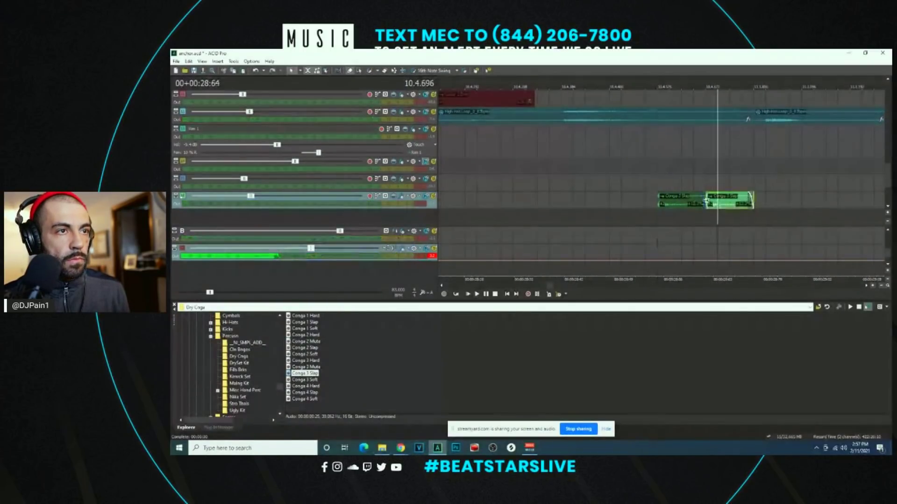
scroll(666, 204, "up", 2)
scroll(595, 207, "up", 1)
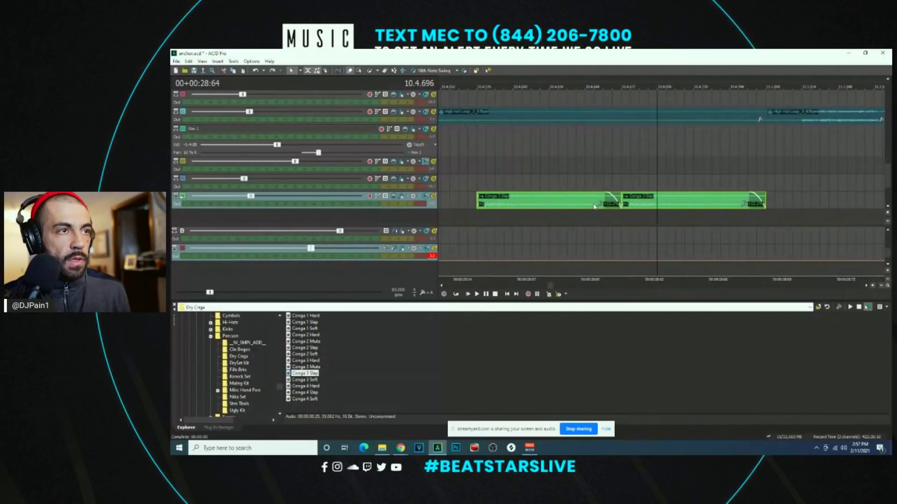
scroll(590, 191, "down", 10)
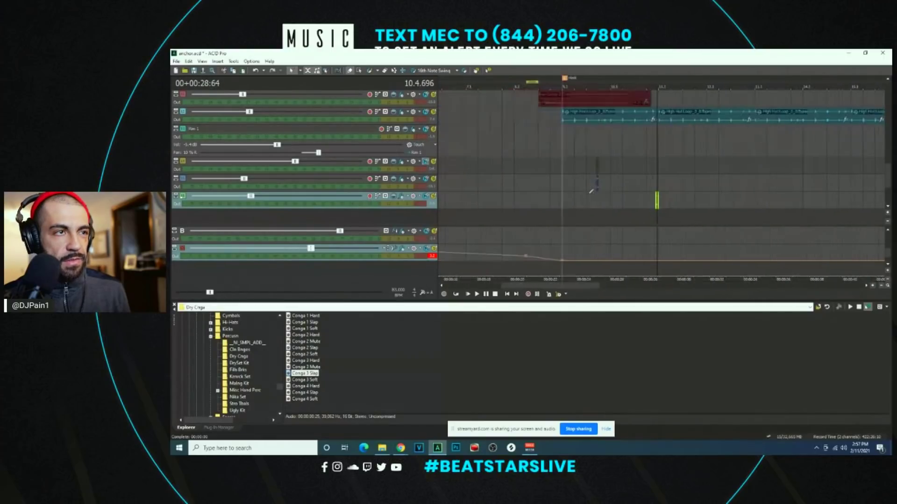
Step: Delete the Conga 3 Hard track and paint a Conga 2 Soft hit at 9.1
left_click(190, 162)
key("Delete")
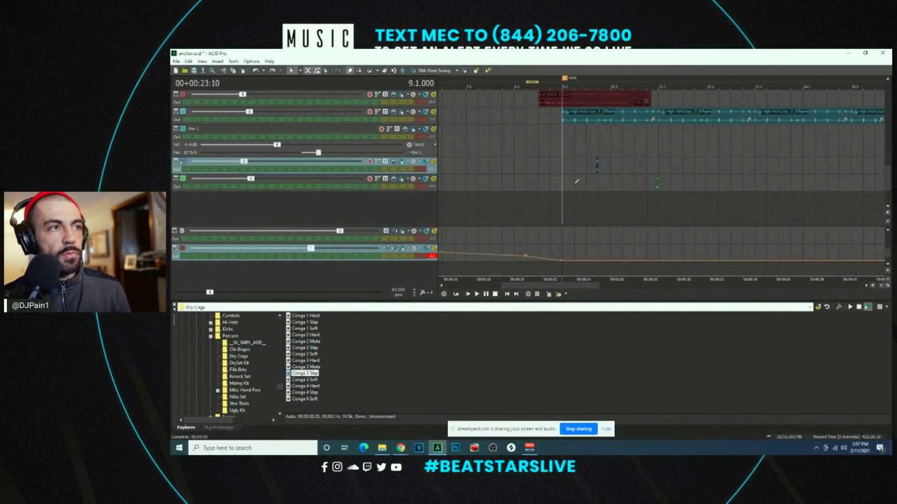
scroll(566, 163, "up", 2)
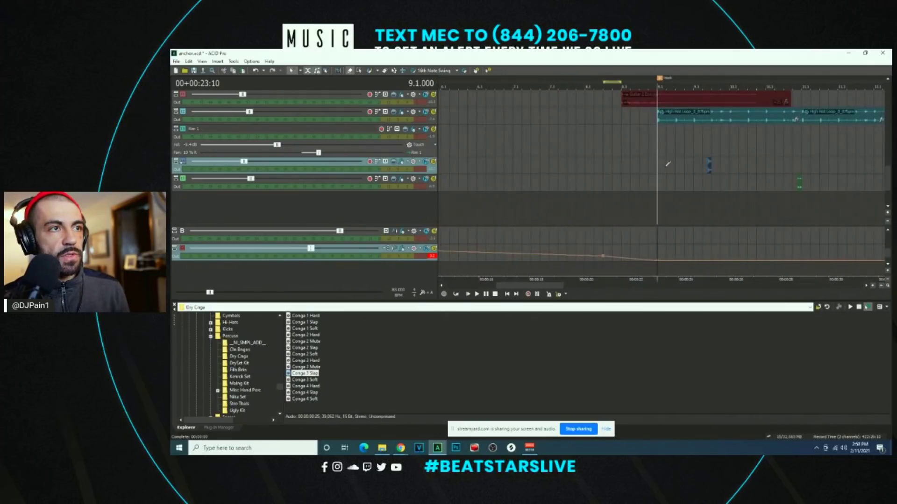
scroll(658, 176, "up", 5)
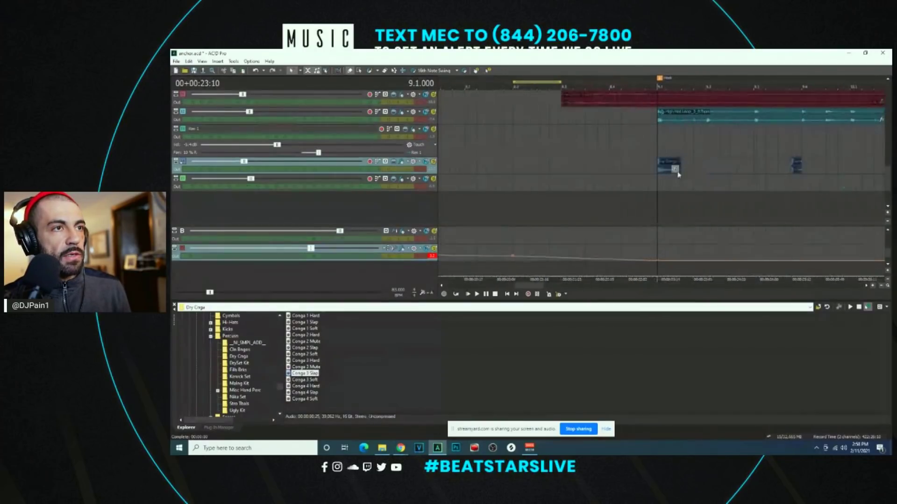
Step: Repeat the hook's opening conga hits from 13.1, slightly lower the Conga 2 Soft track's volume, and play the hook
scroll(675, 199, "down", 8)
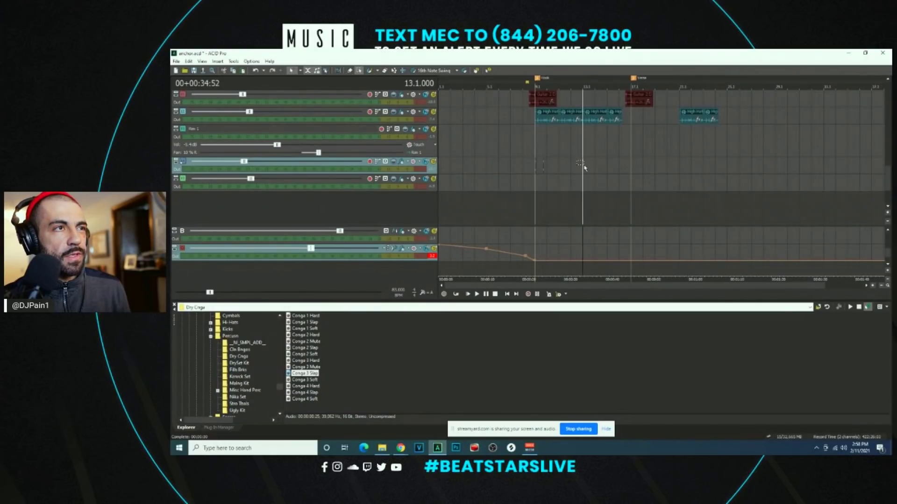
key("space")
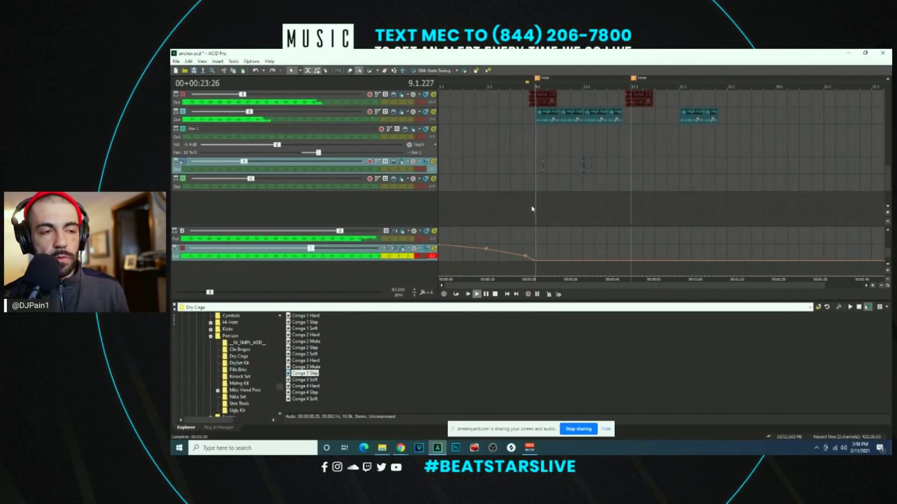
scroll(711, 182, "up", 2)
scroll(710, 182, "down", 2)
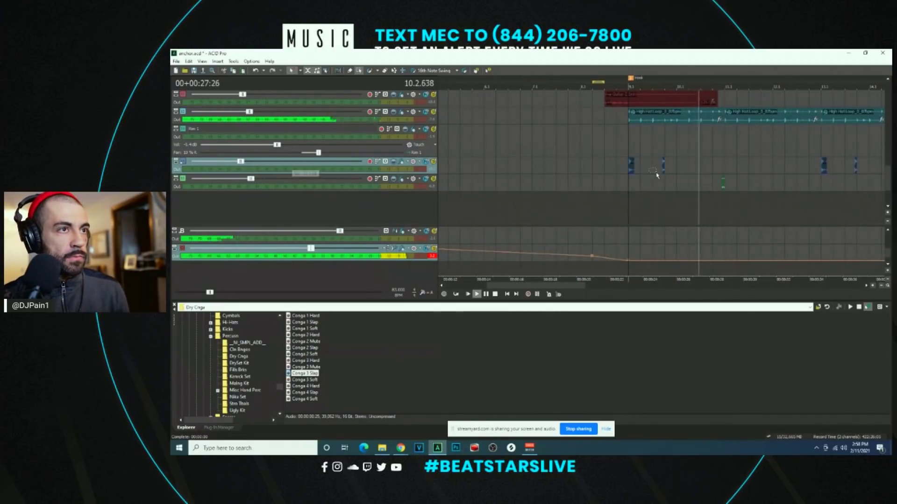
Step: Move the two Conga 2 Soft hits in bar 9 two beats later, starting at 9.3, and play the result
key("space")
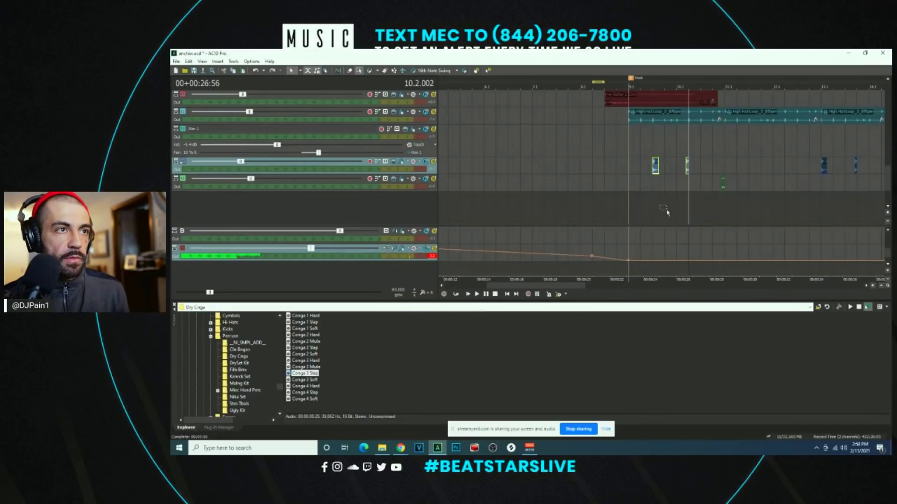
key("space")
scroll(670, 212, "up", 2)
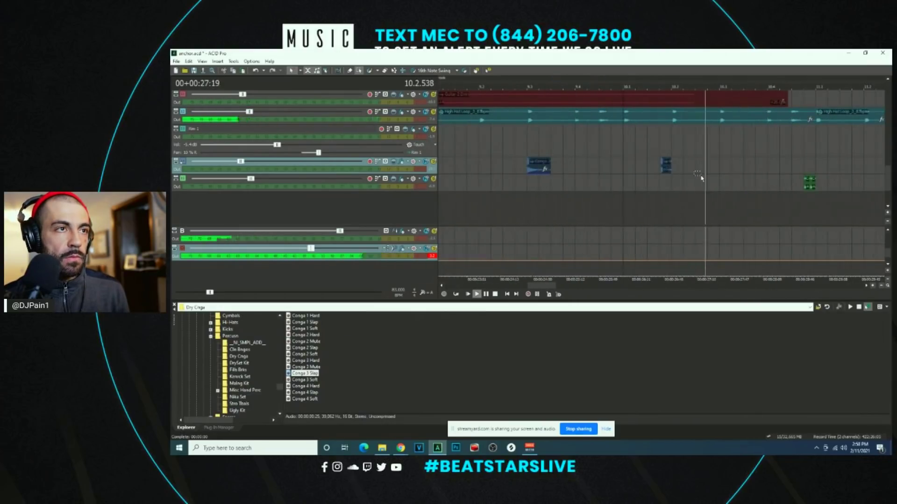
scroll(722, 178, "down", 1)
Step: Lower the Conga 3 Slap track's volume and select the second of its two hits just before 11.1
left_click(728, 184)
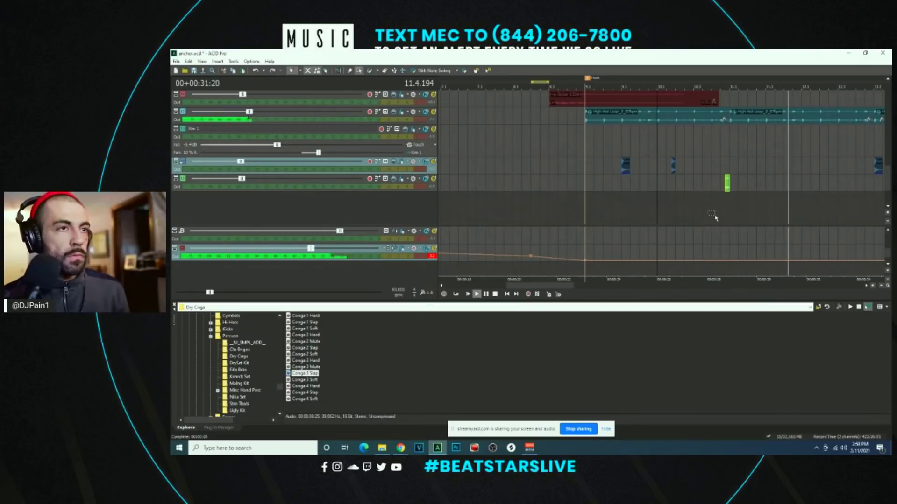
scroll(714, 217, "up", 3)
left_click(349, 71)
left_click(628, 180)
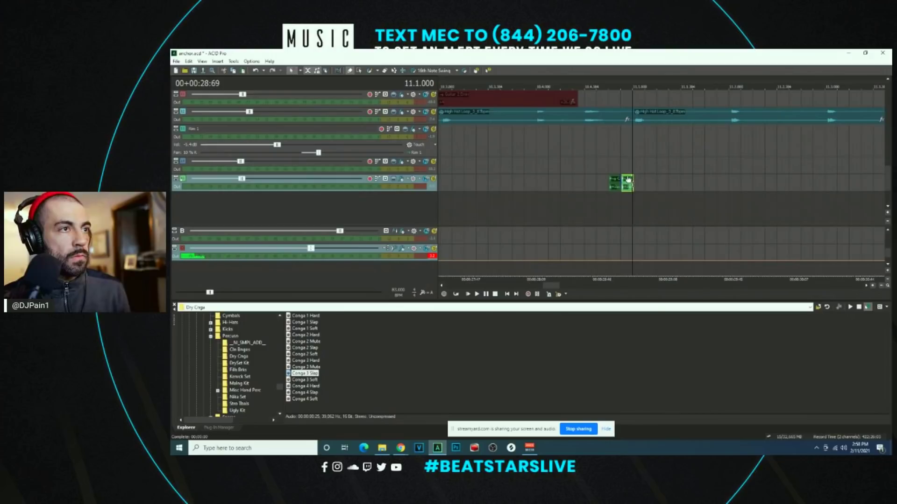
Step: Replay from 11.1 and move the hook's first Conga 2 Soft hit to 9.1
key("space")
scroll(603, 204, "down", 5)
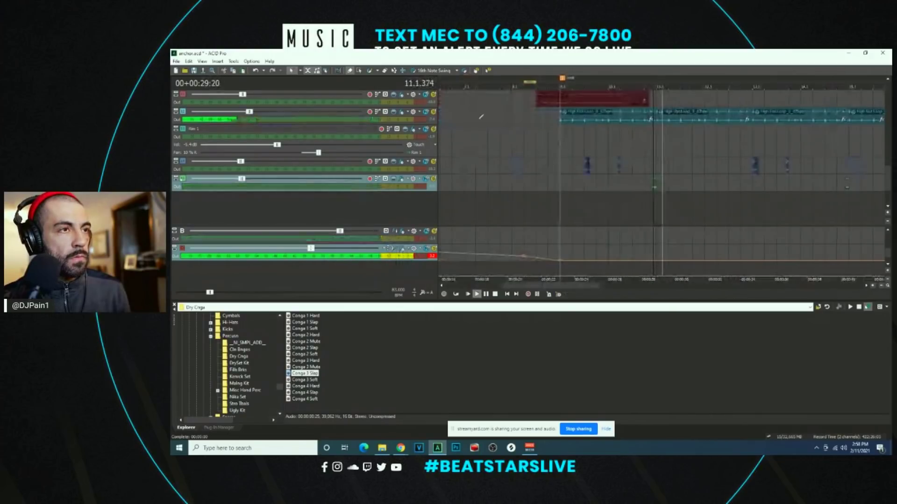
left_click_drag(587, 165, 564, 163)
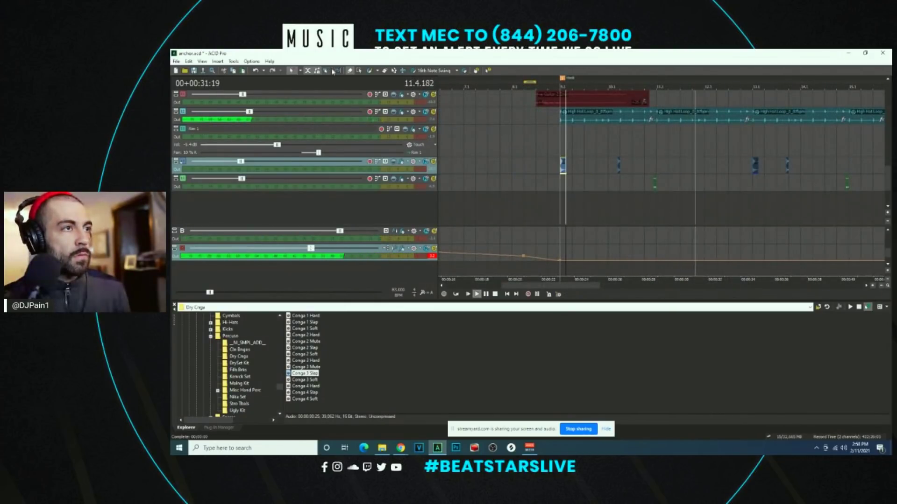
Step: Copy the group of conga hits spanning 13.1 to 15.1 into the verse at 21.1 and save the project
left_click(359, 71)
left_click_drag(682, 206, 753, 167)
scroll(680, 196, "down", 3)
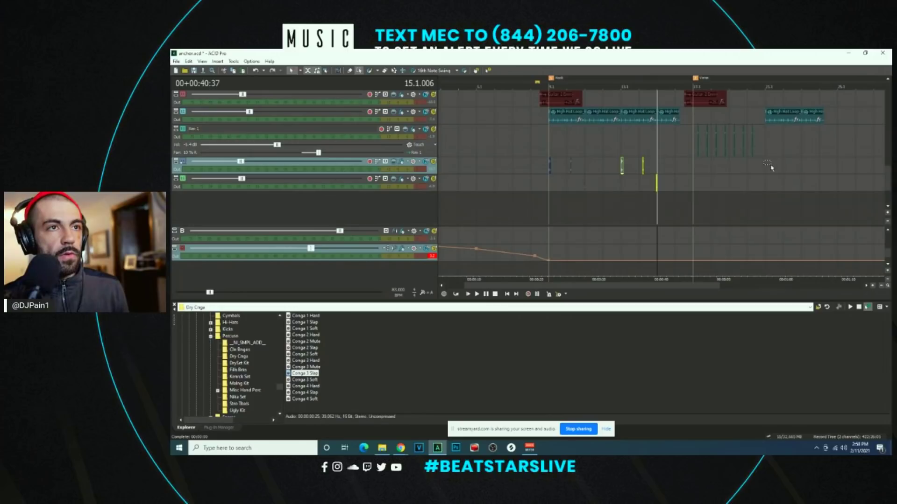
key("ctrl+b")
key("Return")
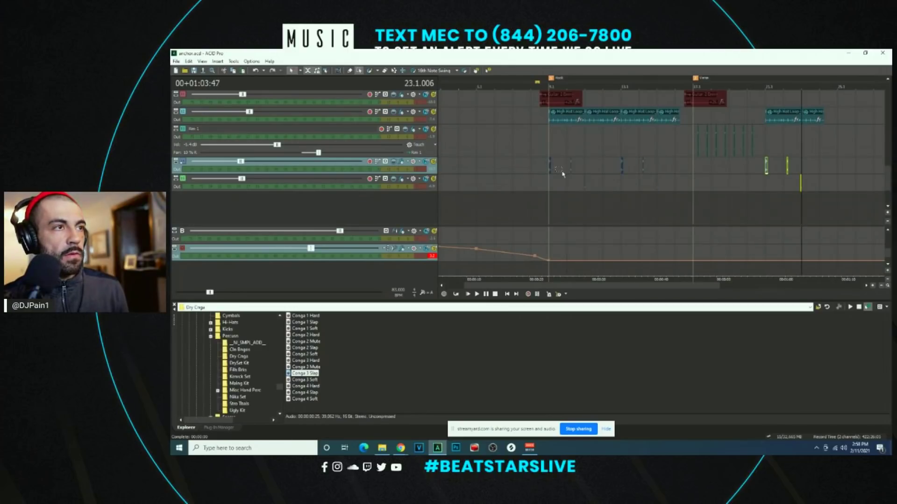